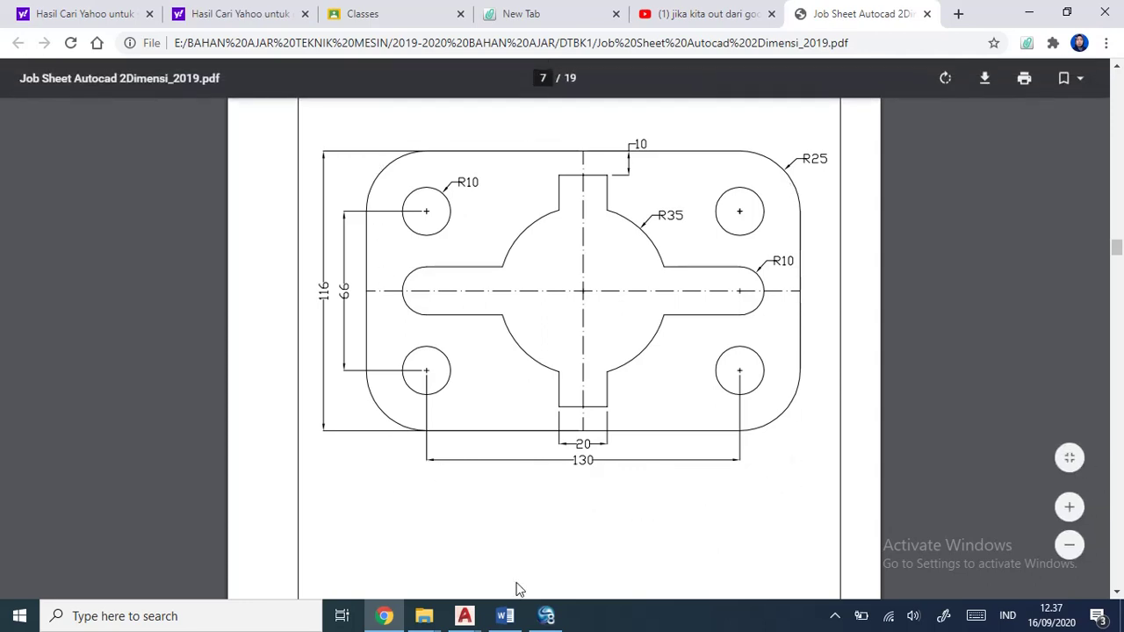
Step: Switch from the job-sheet PDF to the latihan 2b.dwg drawing in AutoCAD
left_click(464, 619)
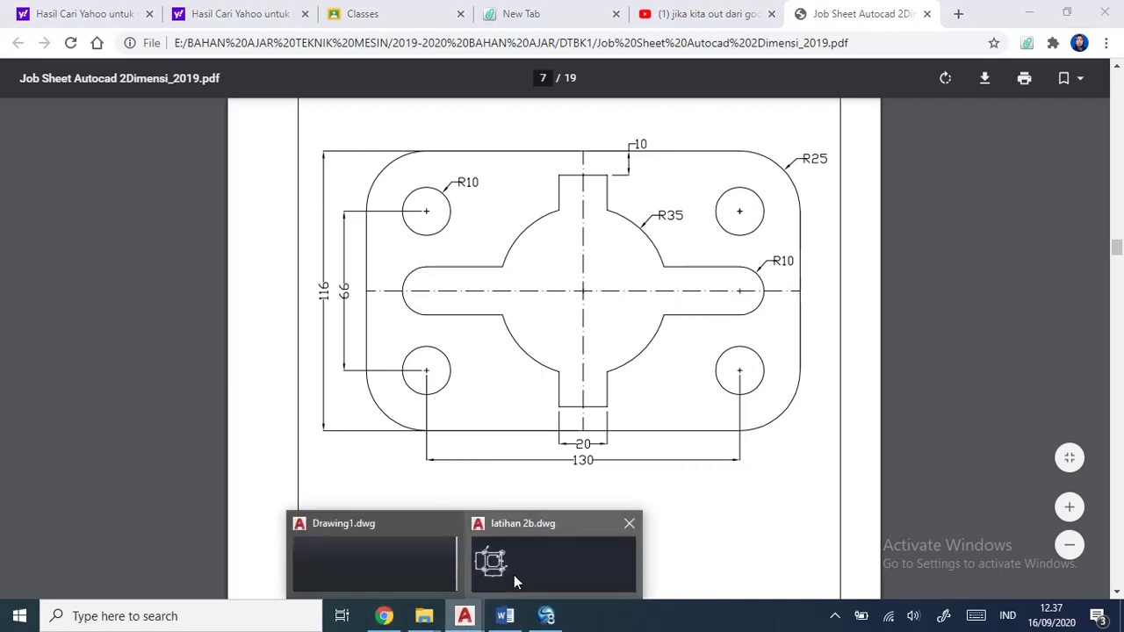
left_click(514, 575)
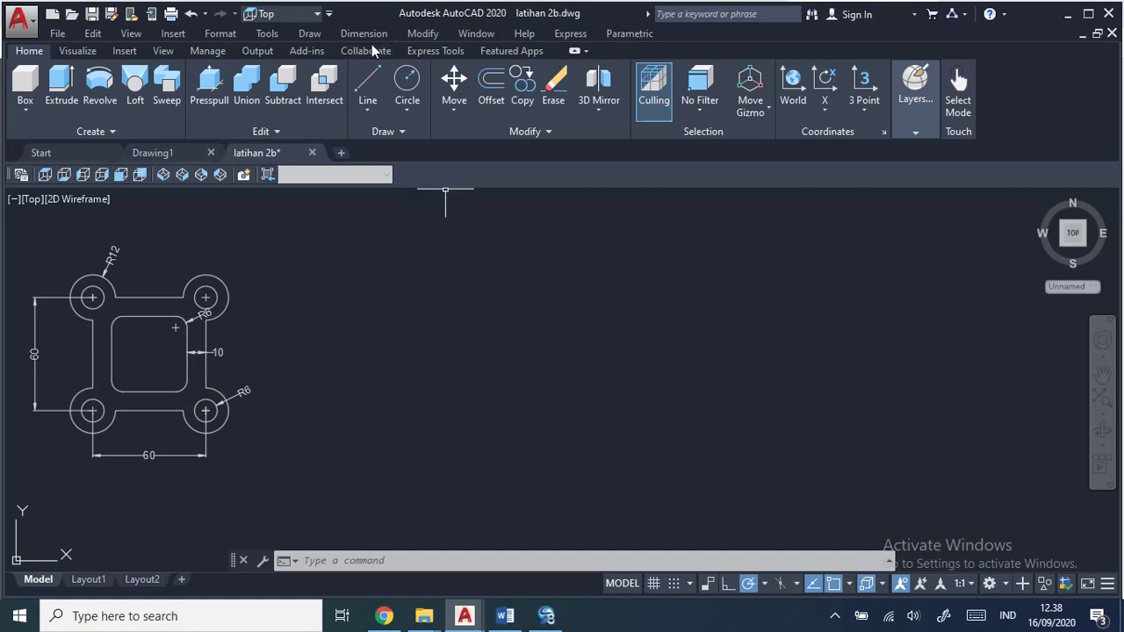
Step: Draw a 180 by 116 rectangle with the Dimensions option and centre it in the view
left_click(309, 34)
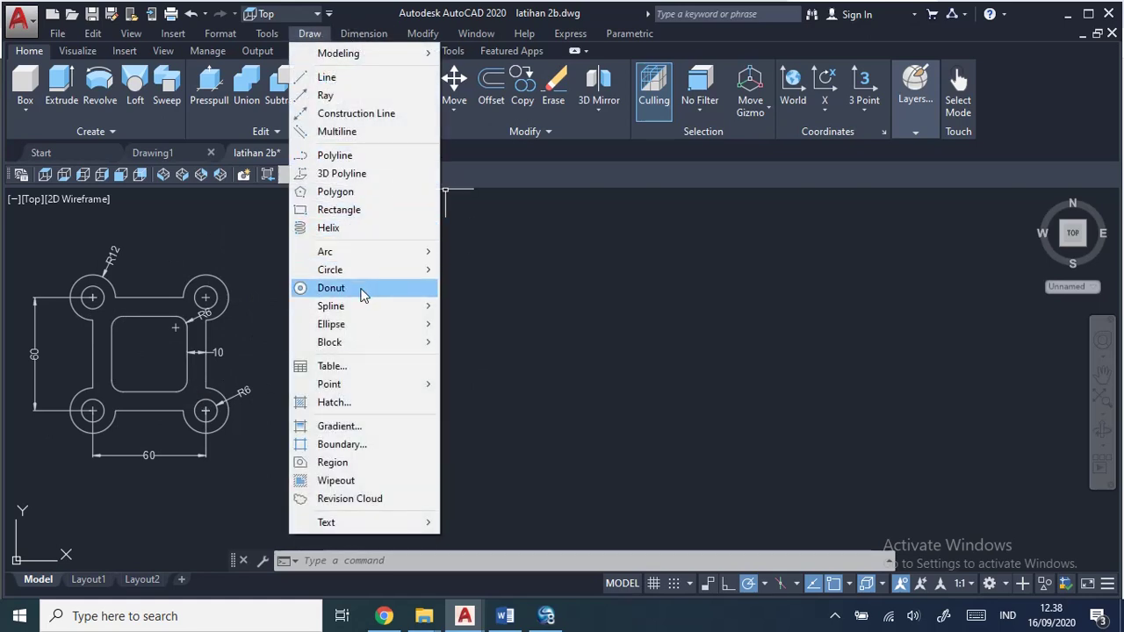
left_click(376, 210)
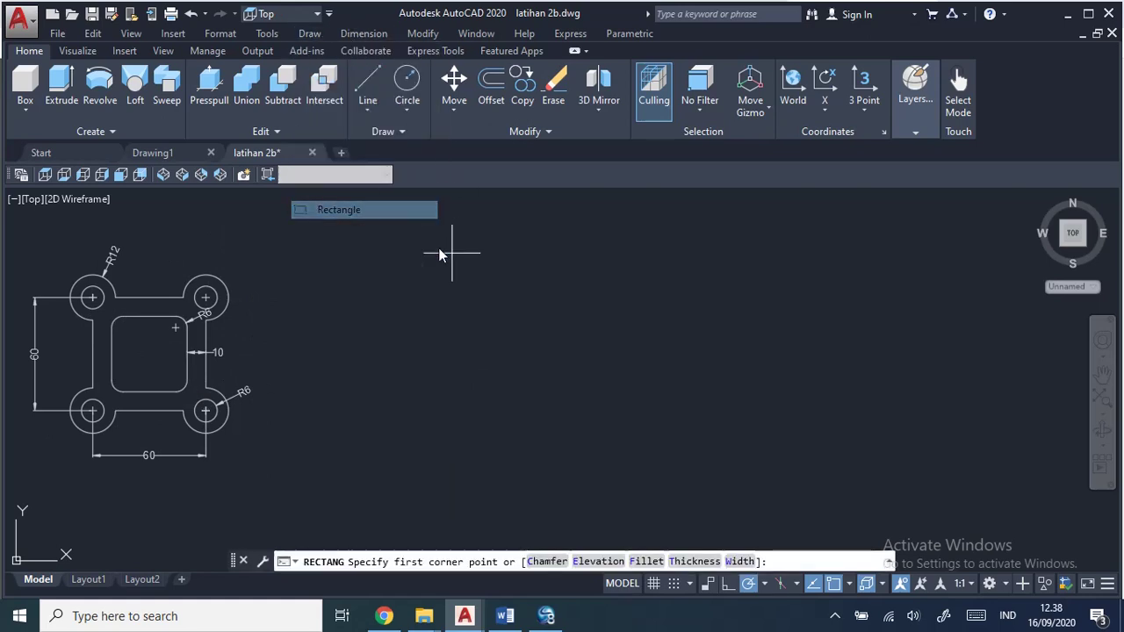
left_click(508, 288)
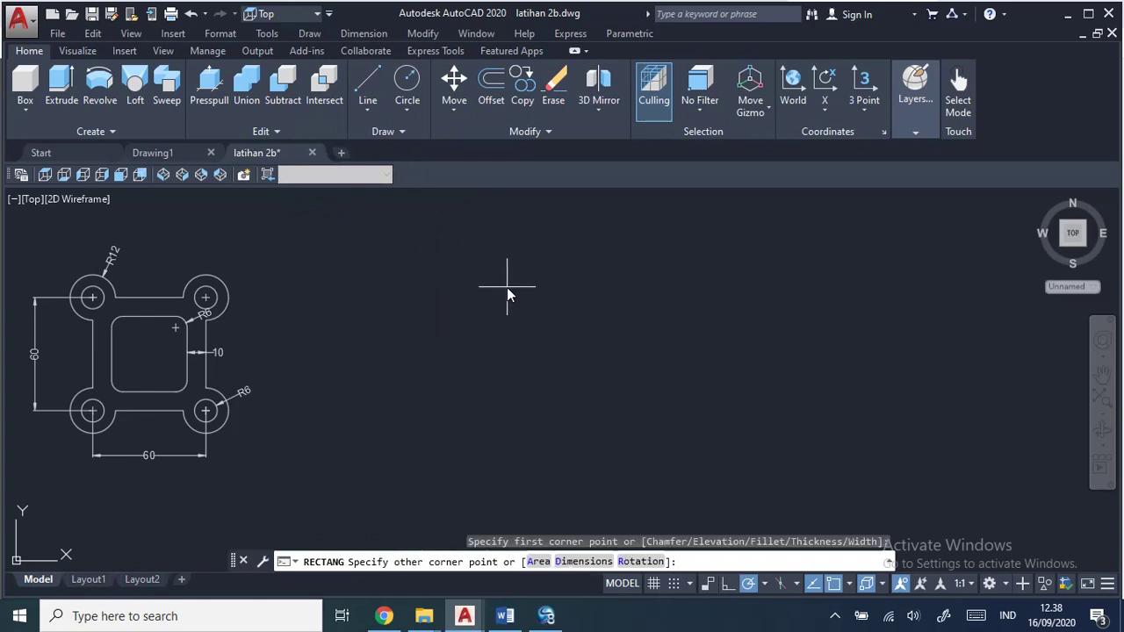
left_click(591, 563)
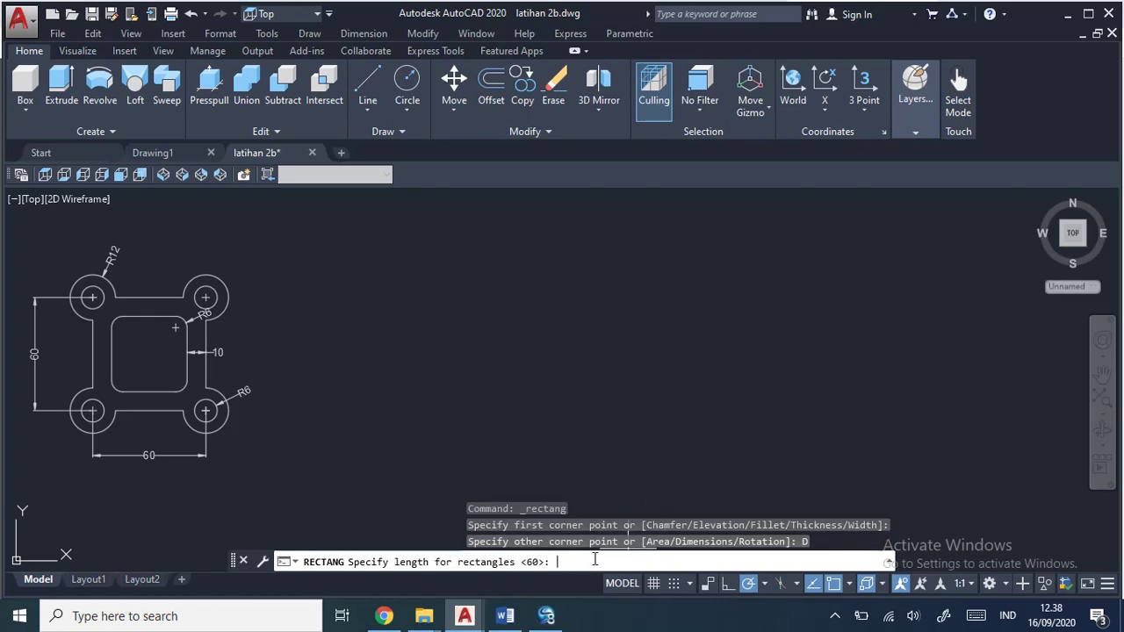
type("180")
key("Return")
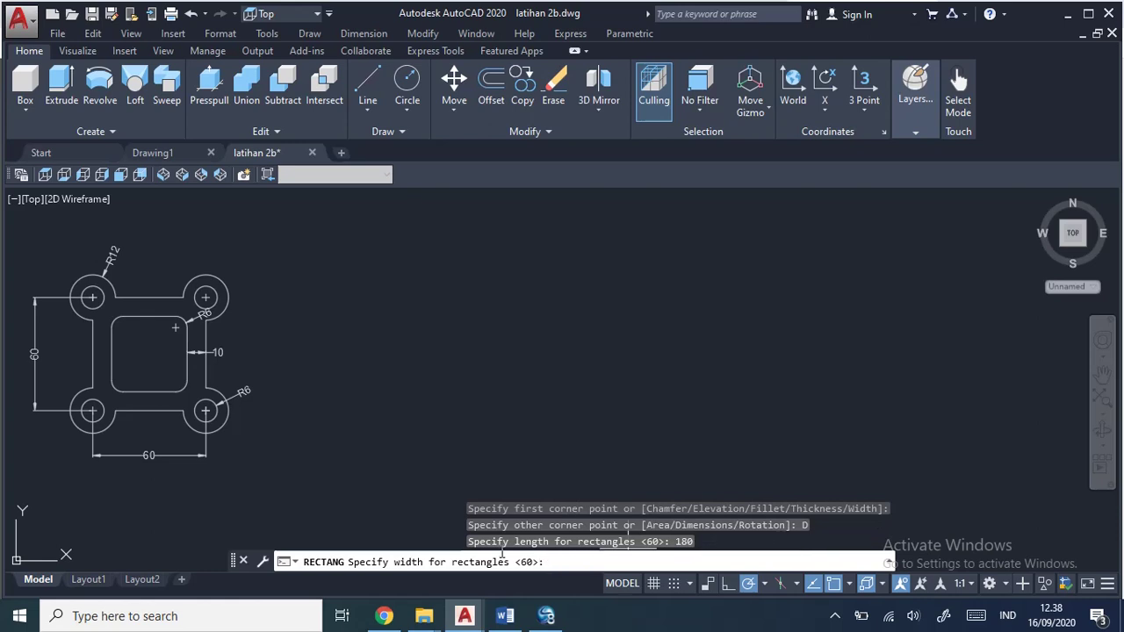
left_click(384, 615)
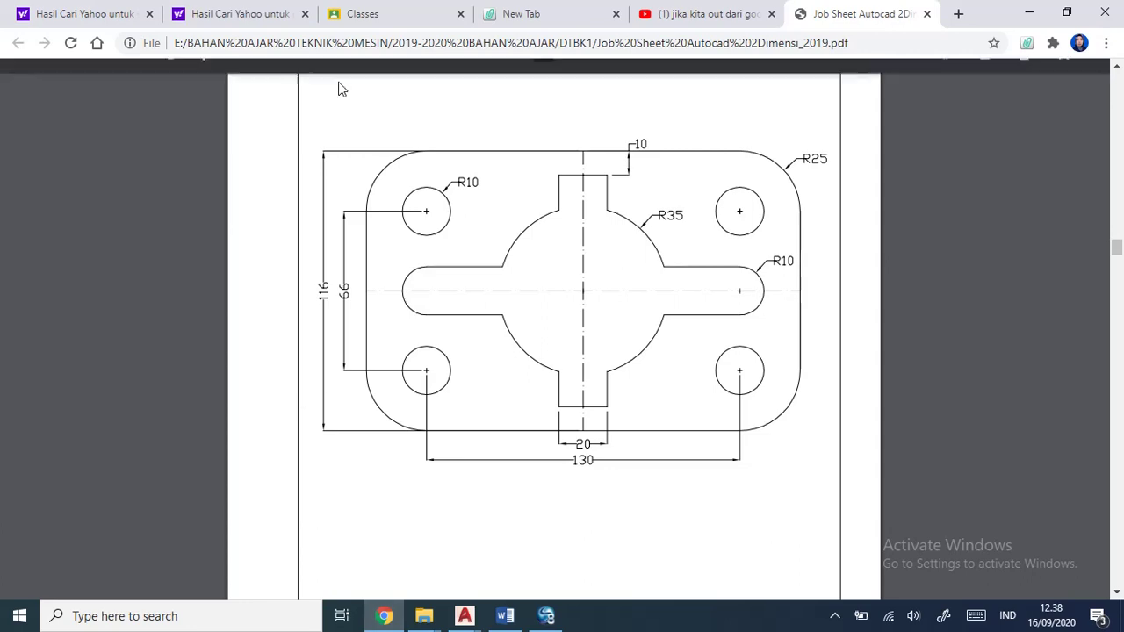
mouse_move(465, 615)
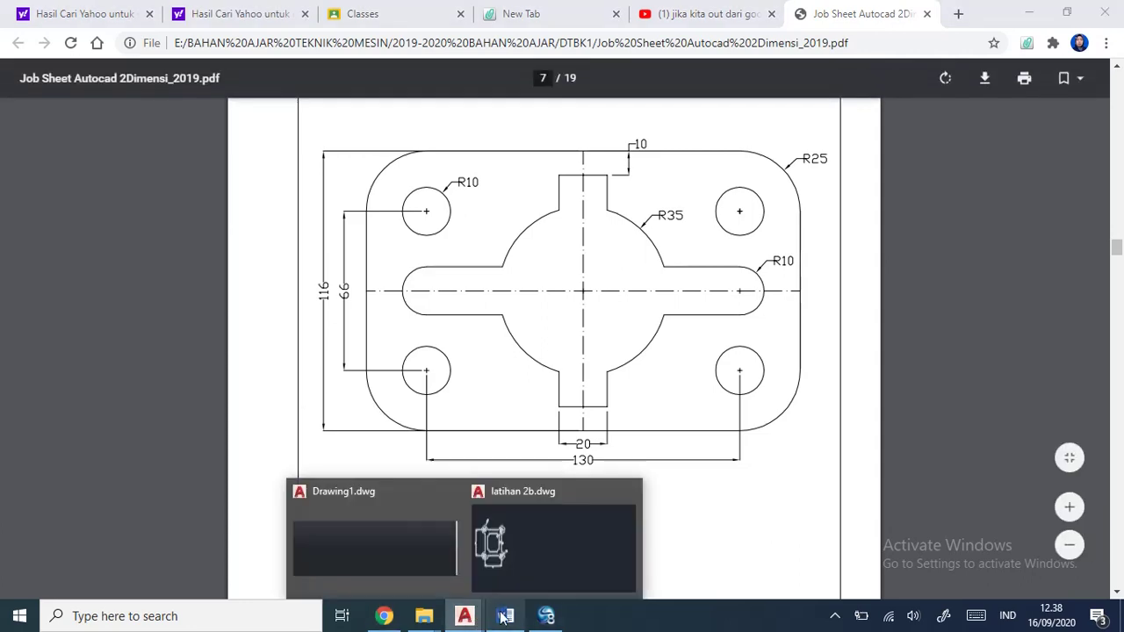
left_click(620, 496)
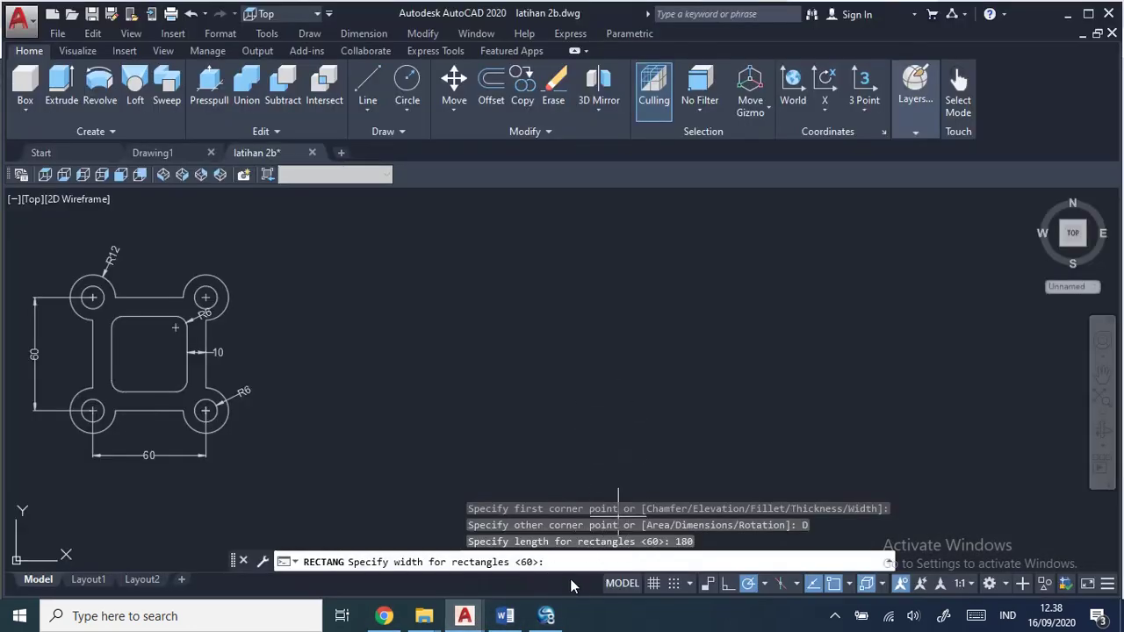
type("110")
key("Return")
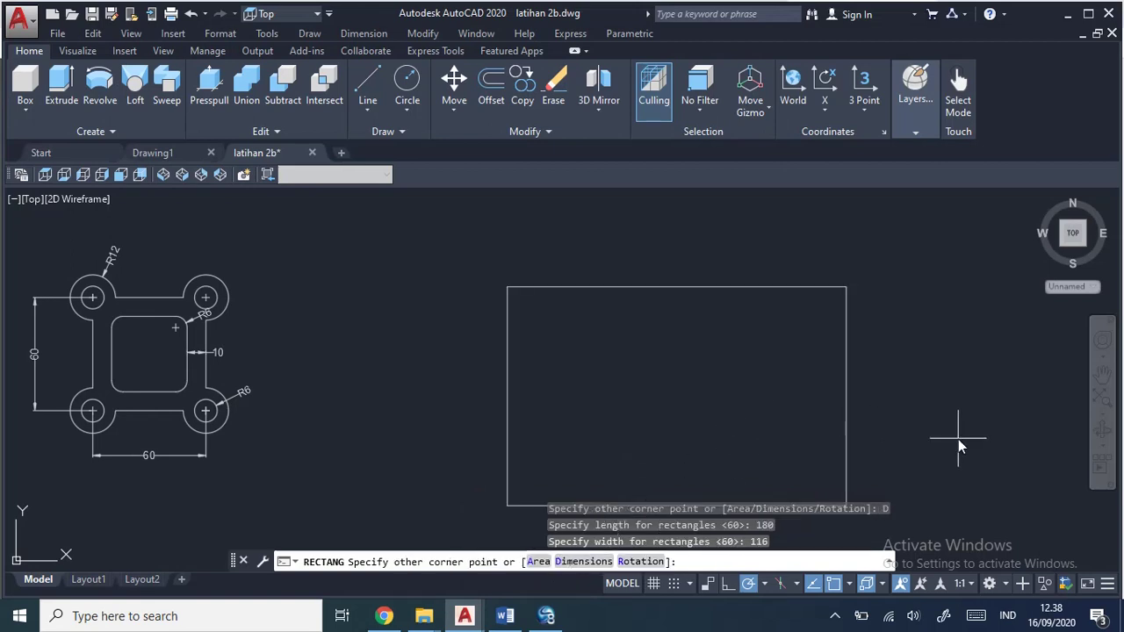
left_click(955, 438)
mouse_move(954, 439)
middle_mouse_down()
mouse_move(820, 363)
mouse_move(769, 386)
middle_mouse_up()
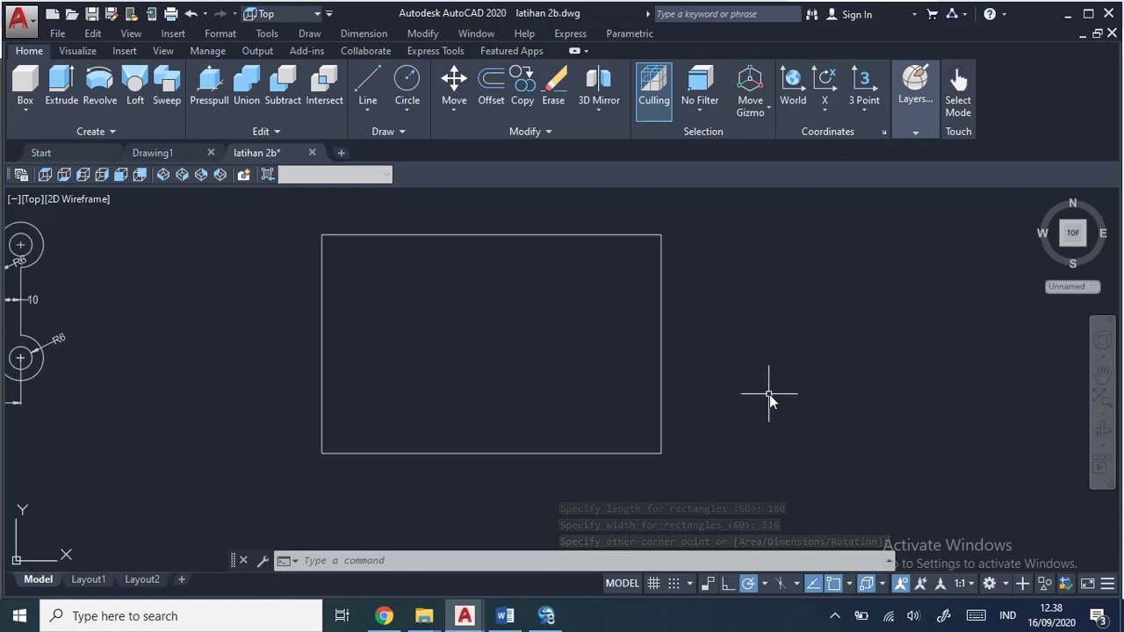
Step: Draw vertical and horizontal centrelines between the rectangle's edge midpoints, then view the job sheet
left_click(367, 86)
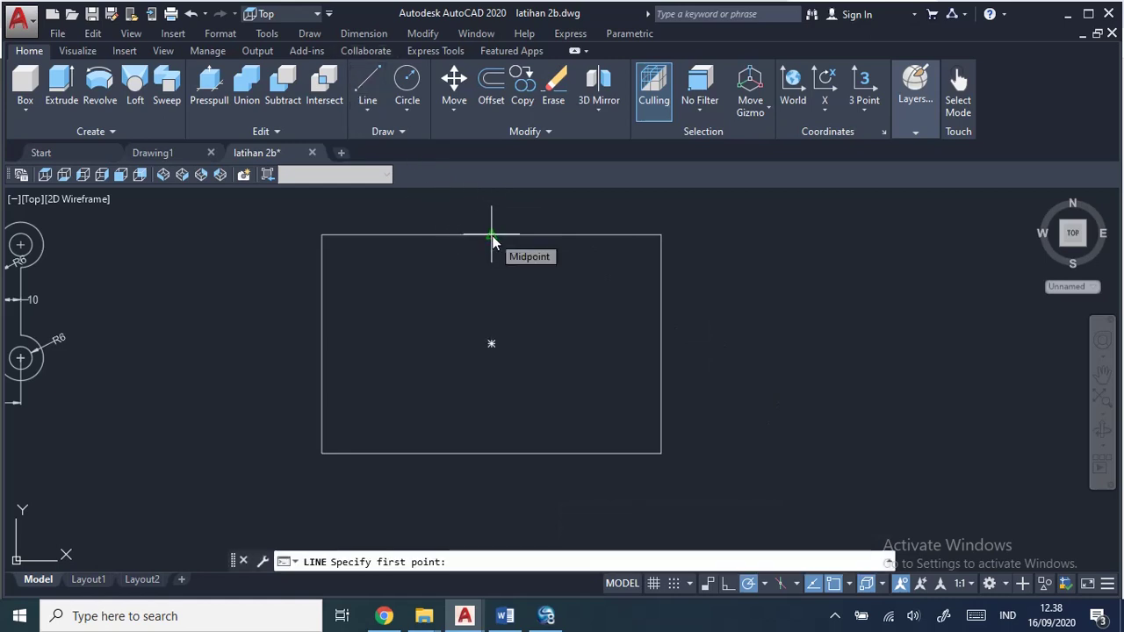
left_click(492, 236)
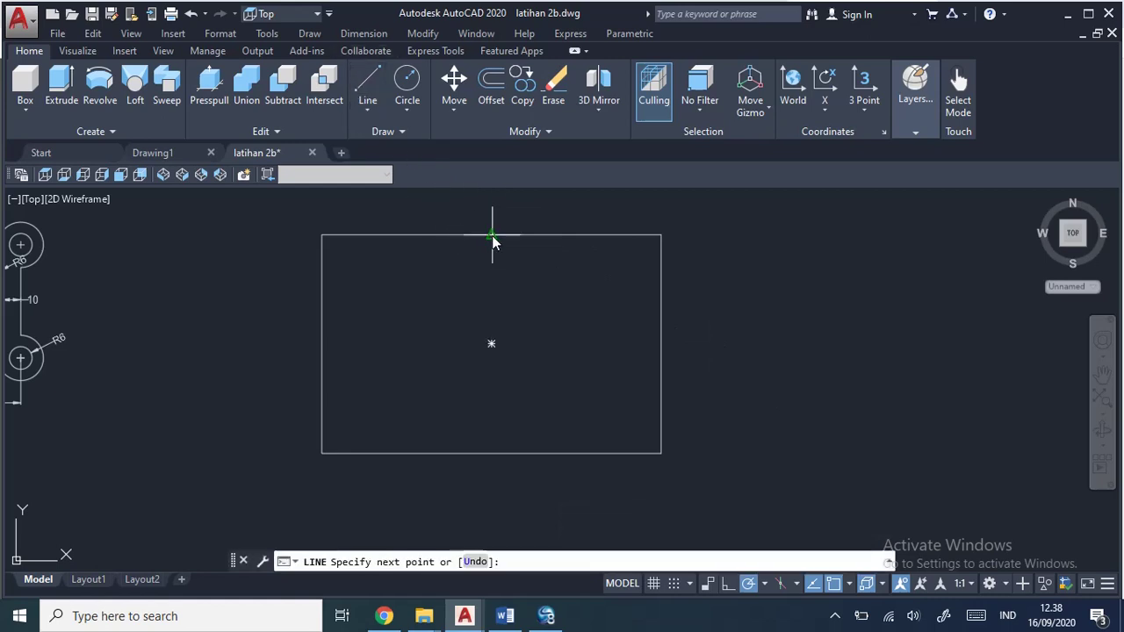
left_click(492, 453)
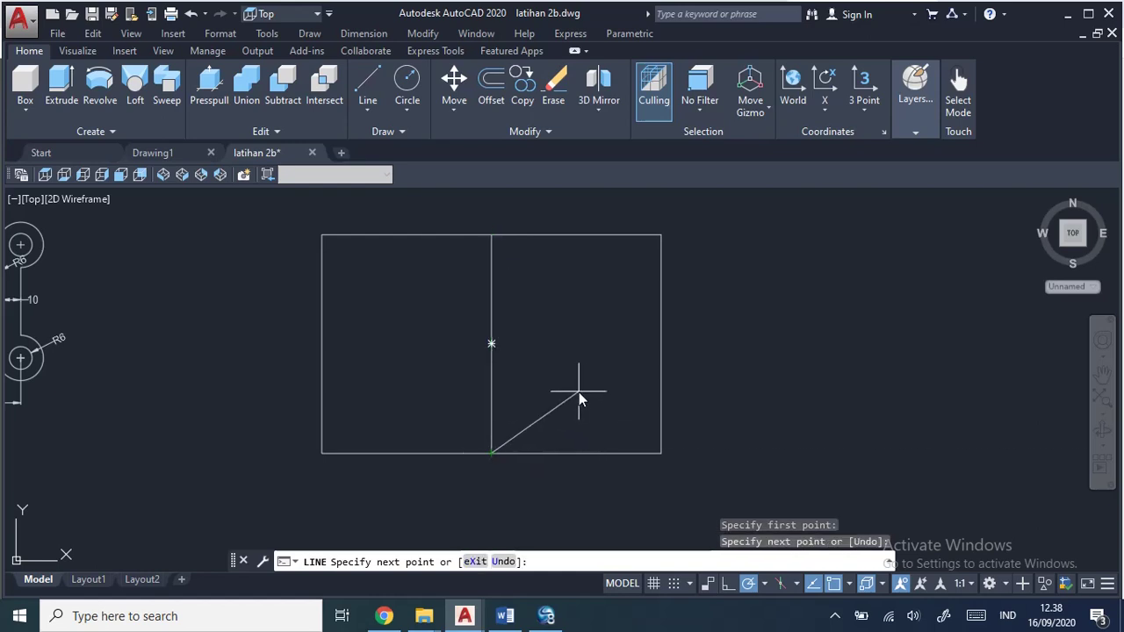
key("Escape")
left_click(368, 88)
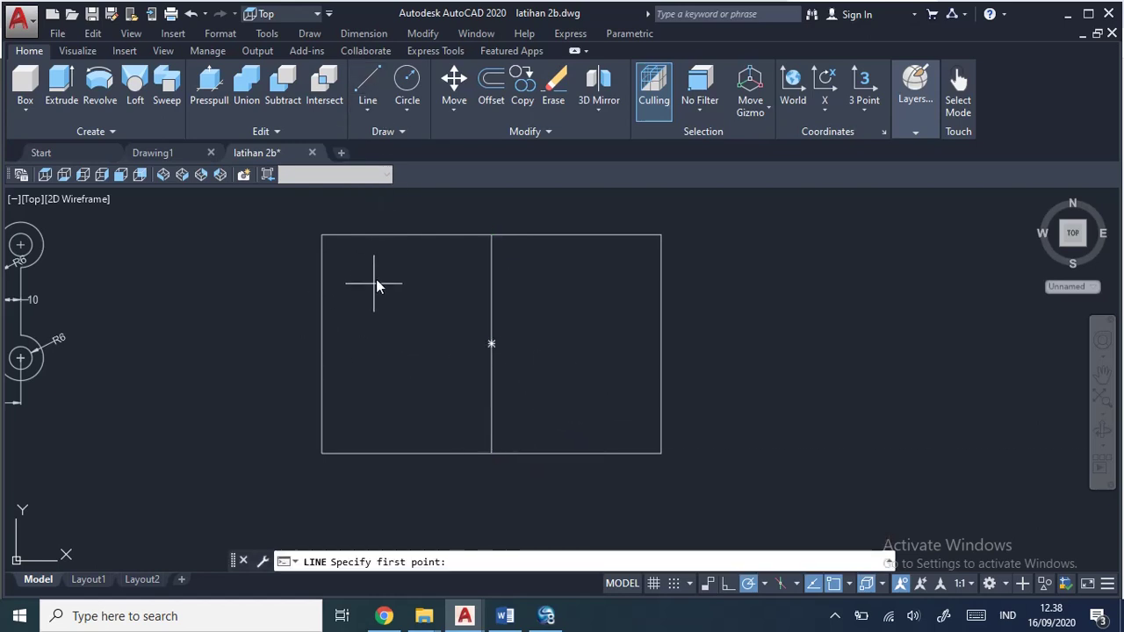
left_click(322, 344)
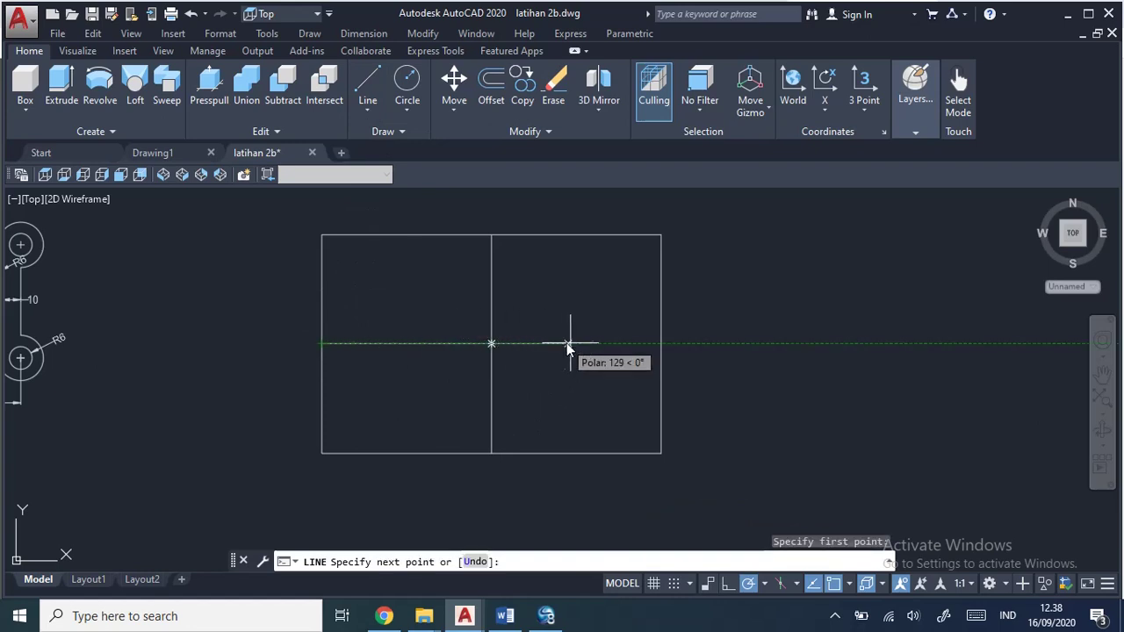
left_click(662, 345)
key("Escape")
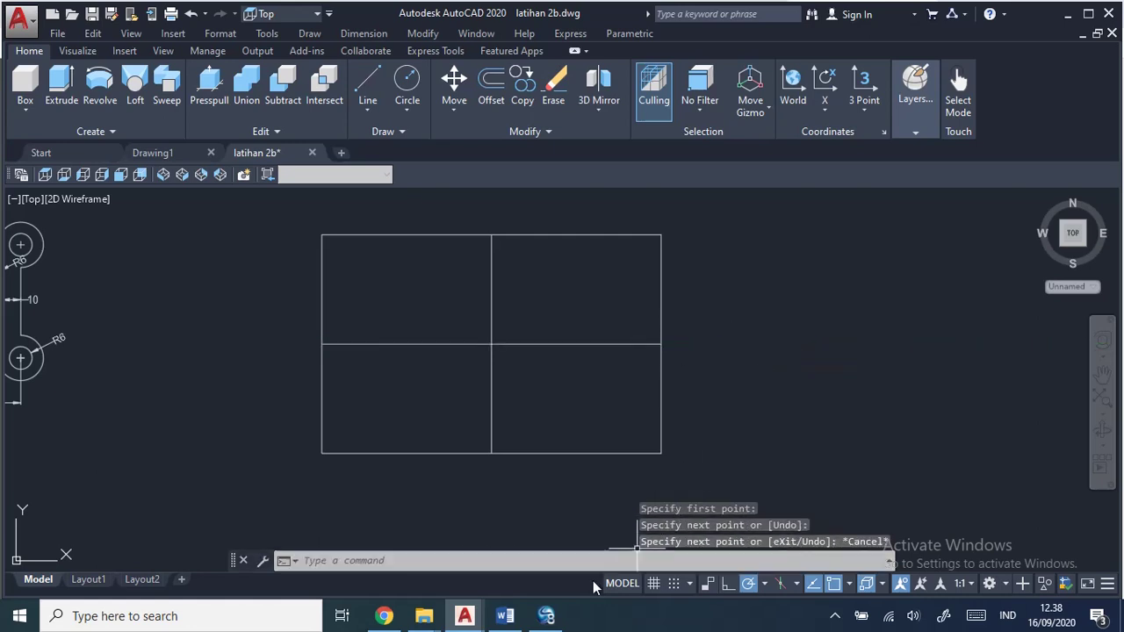
left_click(385, 617)
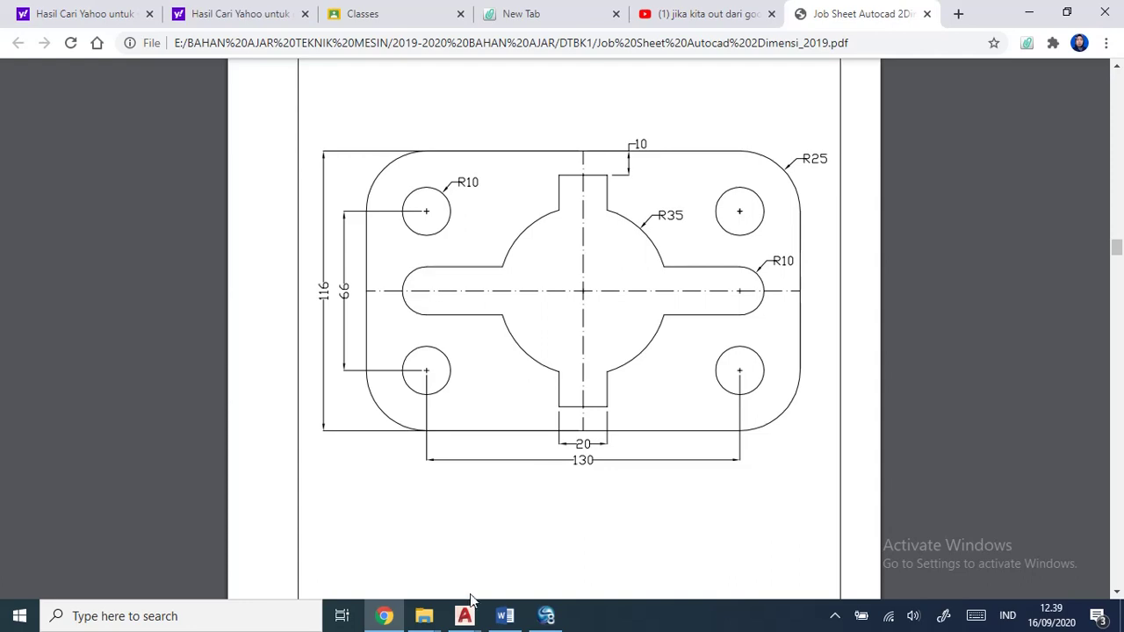
Step: Offset the horizontal centreline 33 upward and 33 downward, then return to the job-sheet PDF
mouse_move(465, 615)
left_click(520, 574)
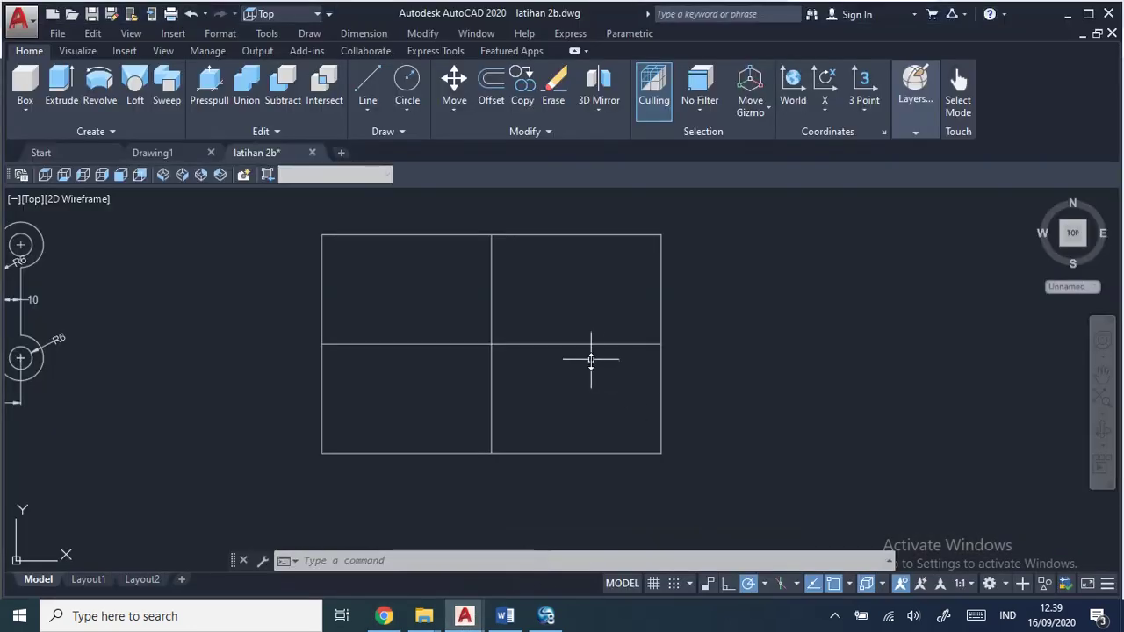
left_click(494, 85)
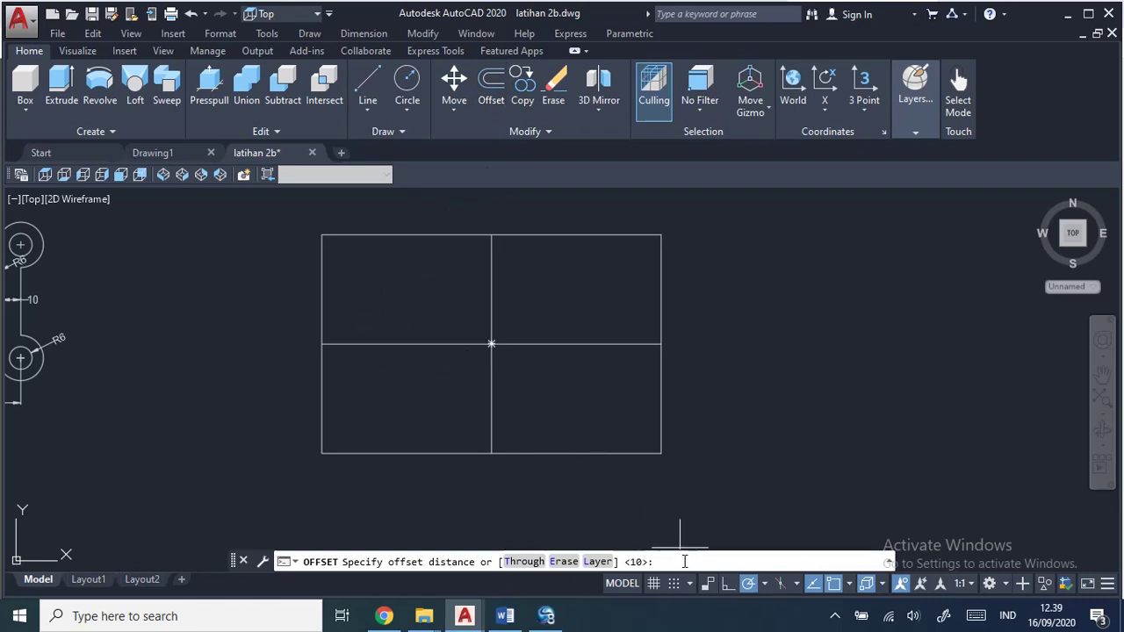
type("33")
key("Return")
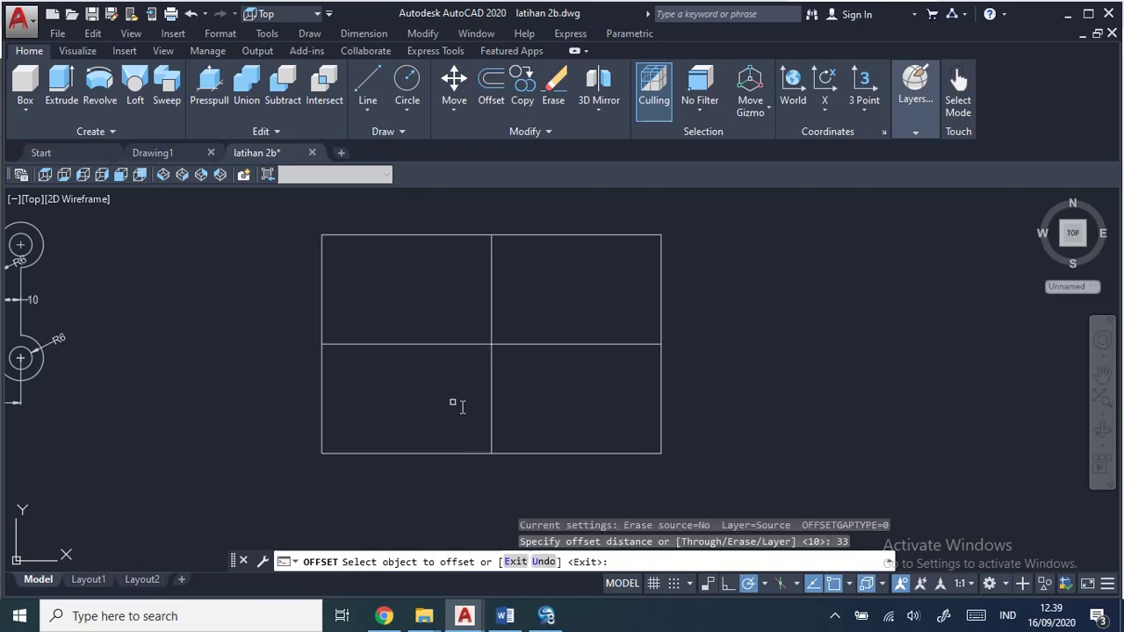
left_click(389, 343)
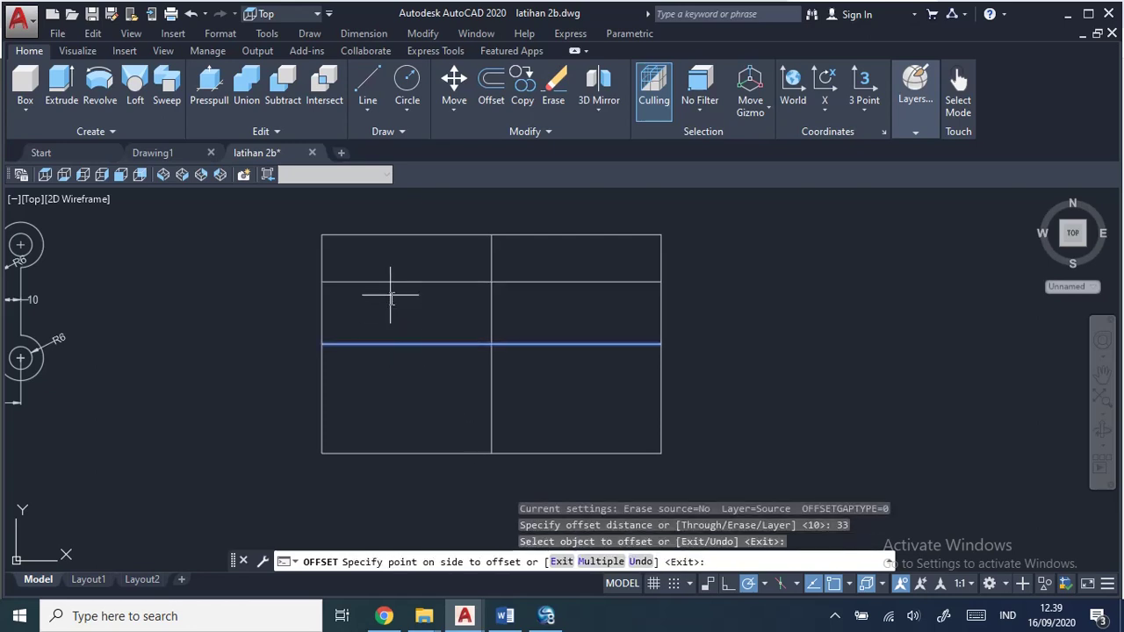
left_click(390, 294)
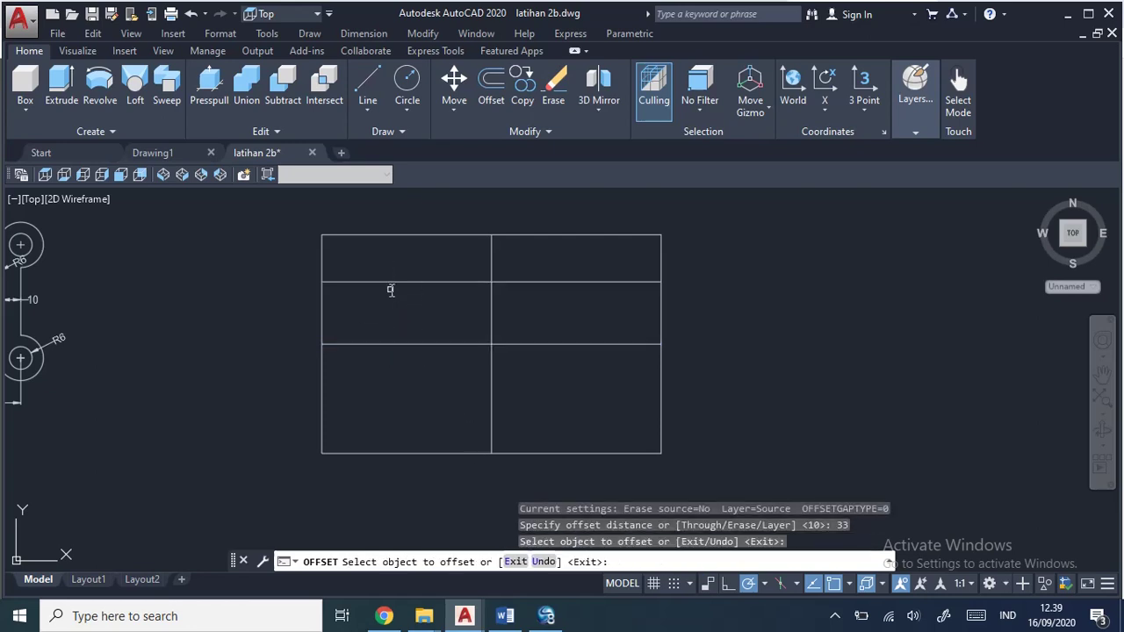
left_click(404, 345)
left_click(391, 397)
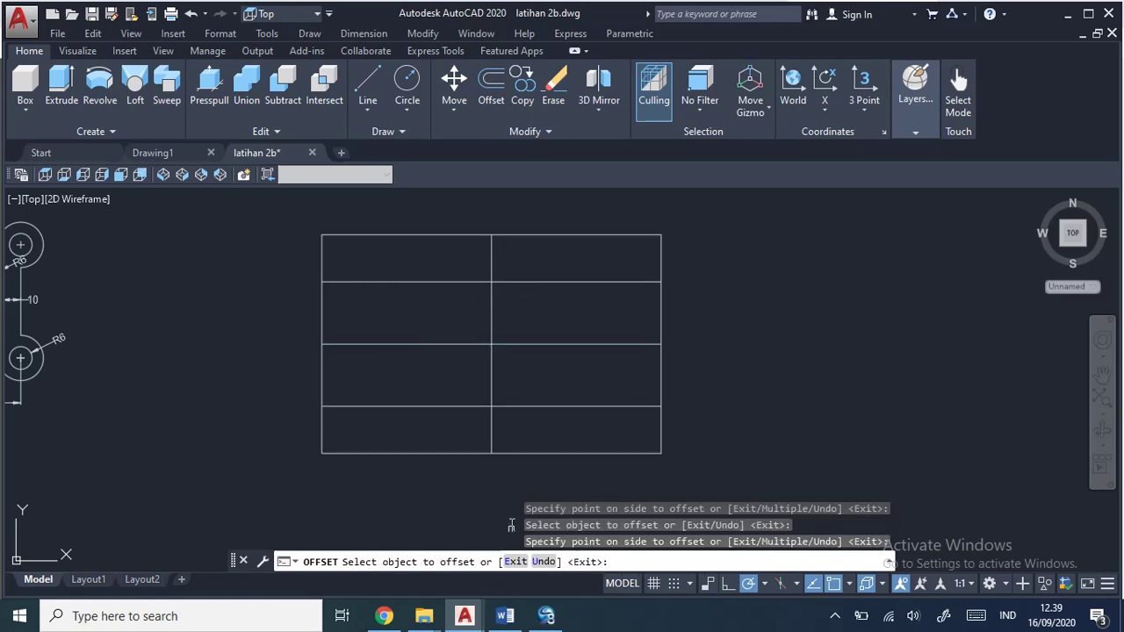
left_click(465, 614)
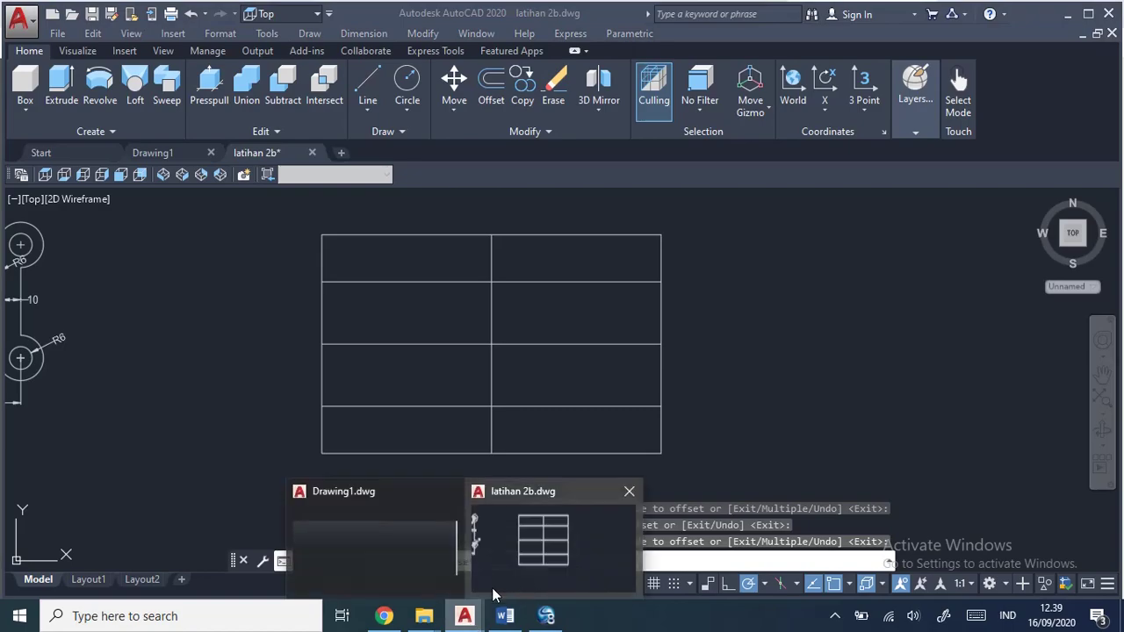
left_click(383, 616)
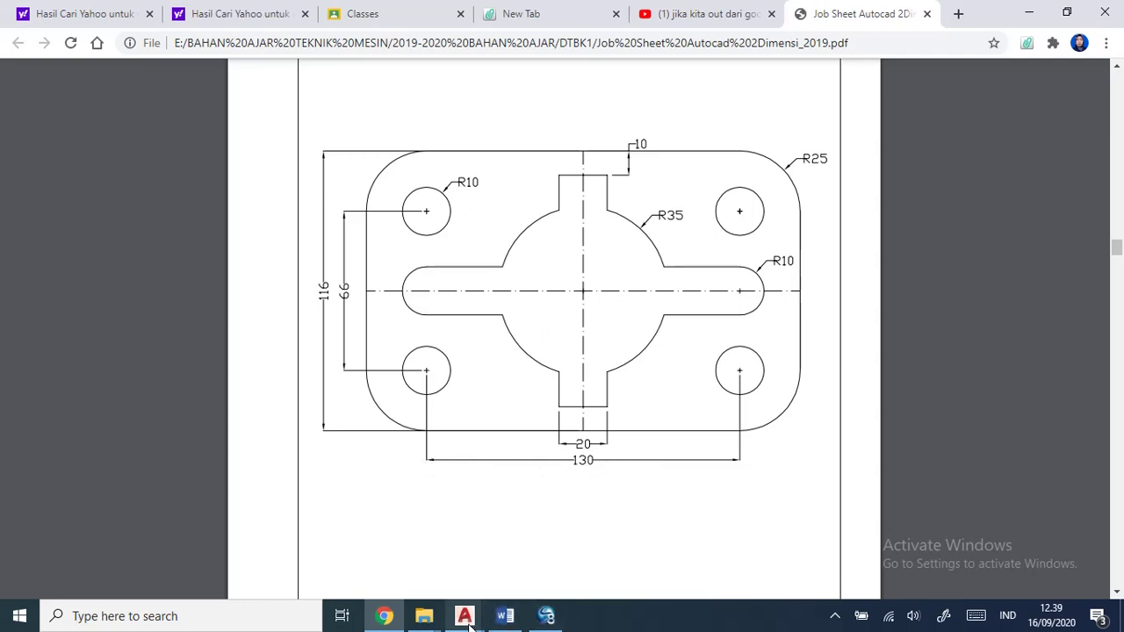
mouse_move(464, 615)
left_click(521, 565)
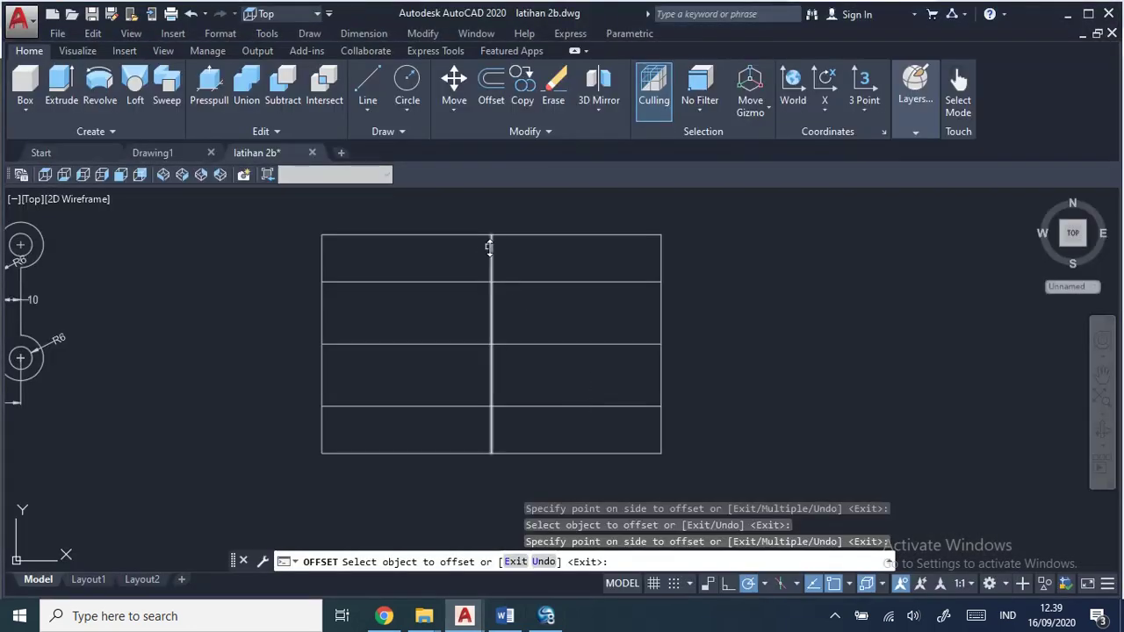
left_click(485, 83)
type("65")
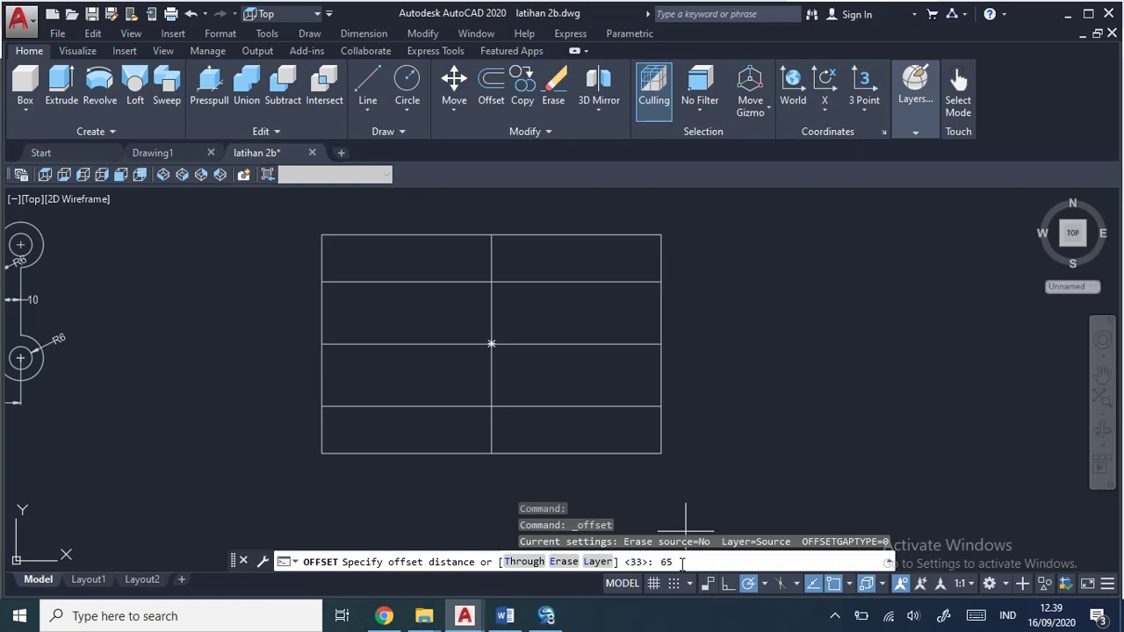
key("Return")
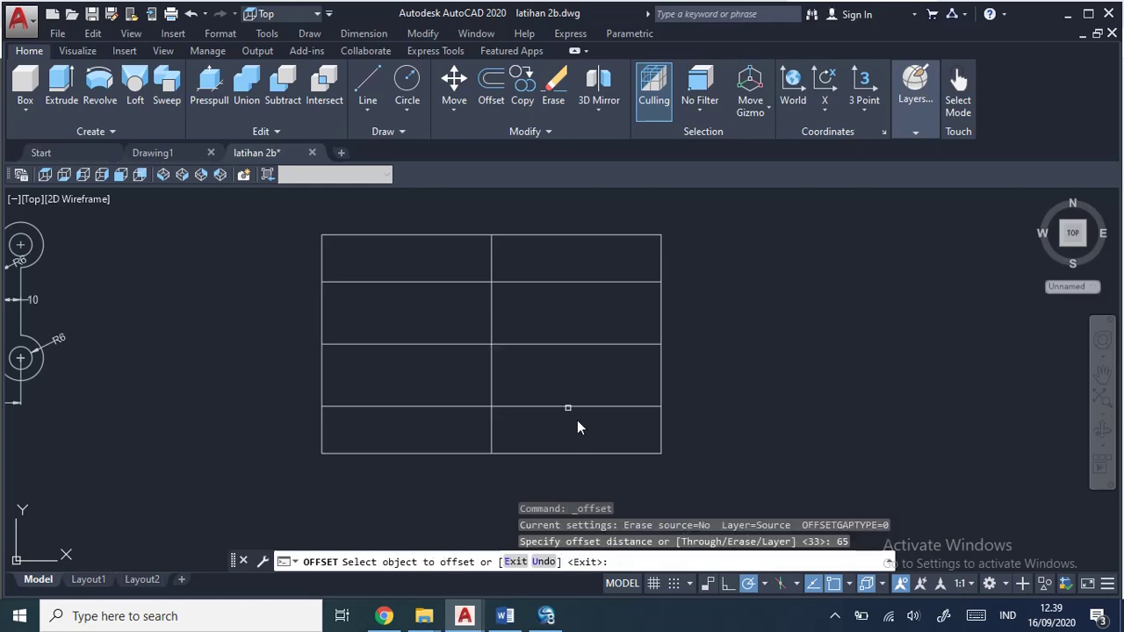
left_click(491, 313)
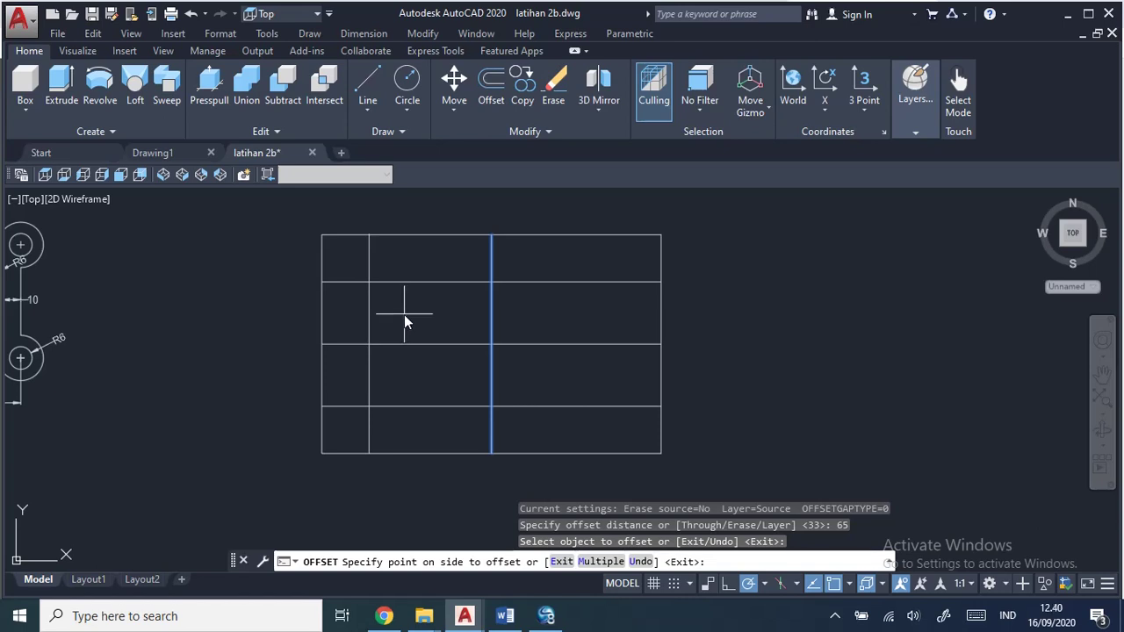
left_click(404, 314)
left_click(495, 317)
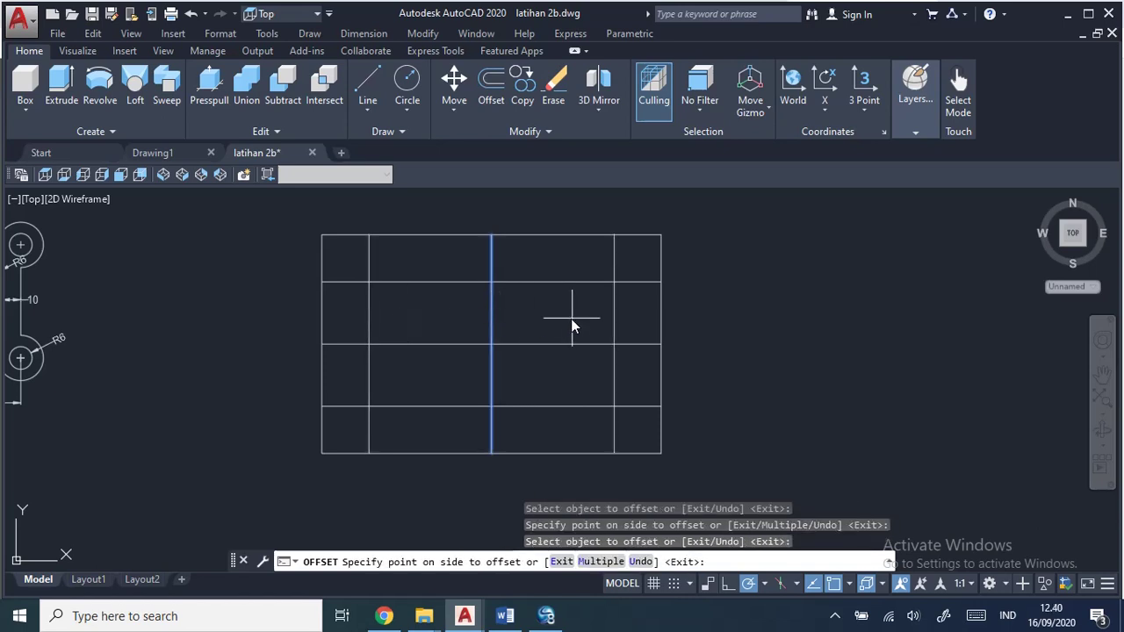
left_click(615, 325)
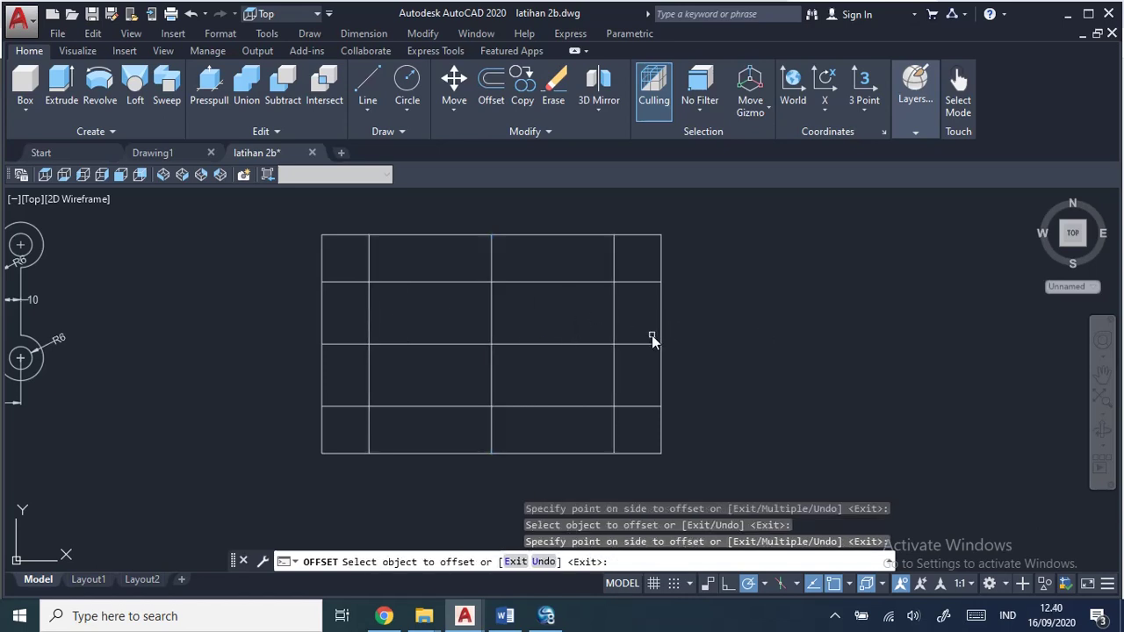
left_click(384, 616)
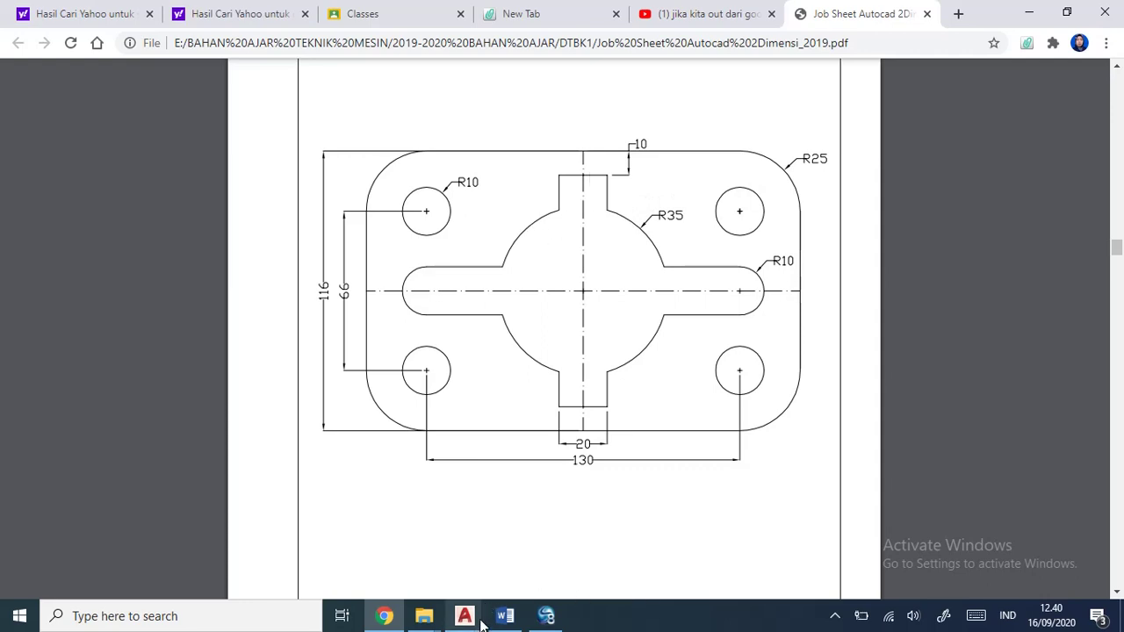
left_click(551, 546)
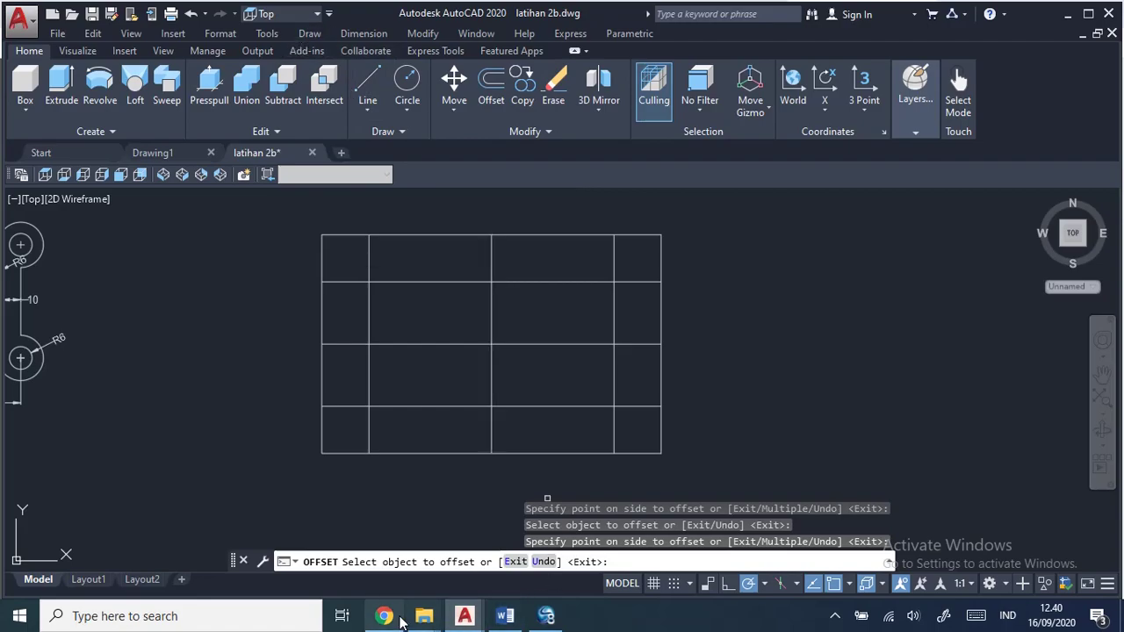
left_click(383, 616)
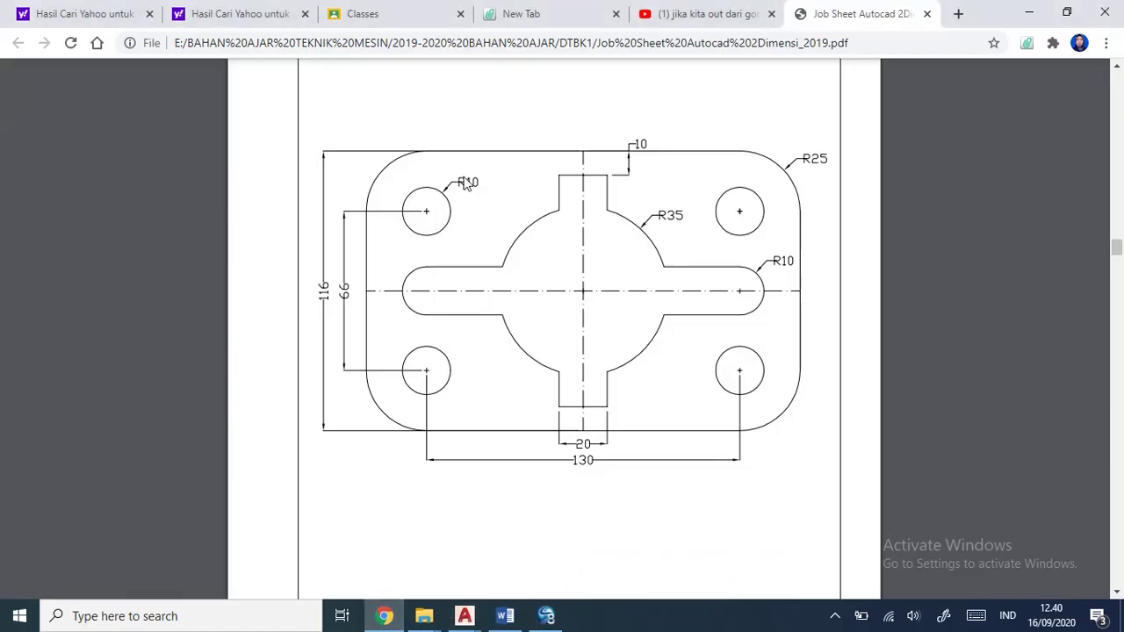
mouse_move(465, 616)
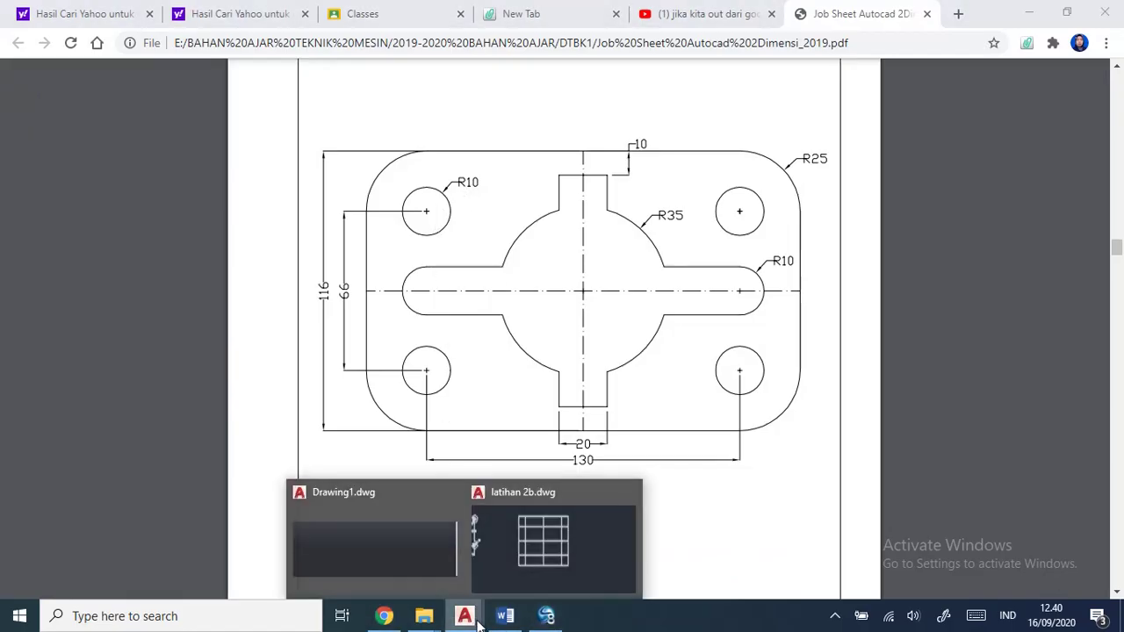
left_click(538, 568)
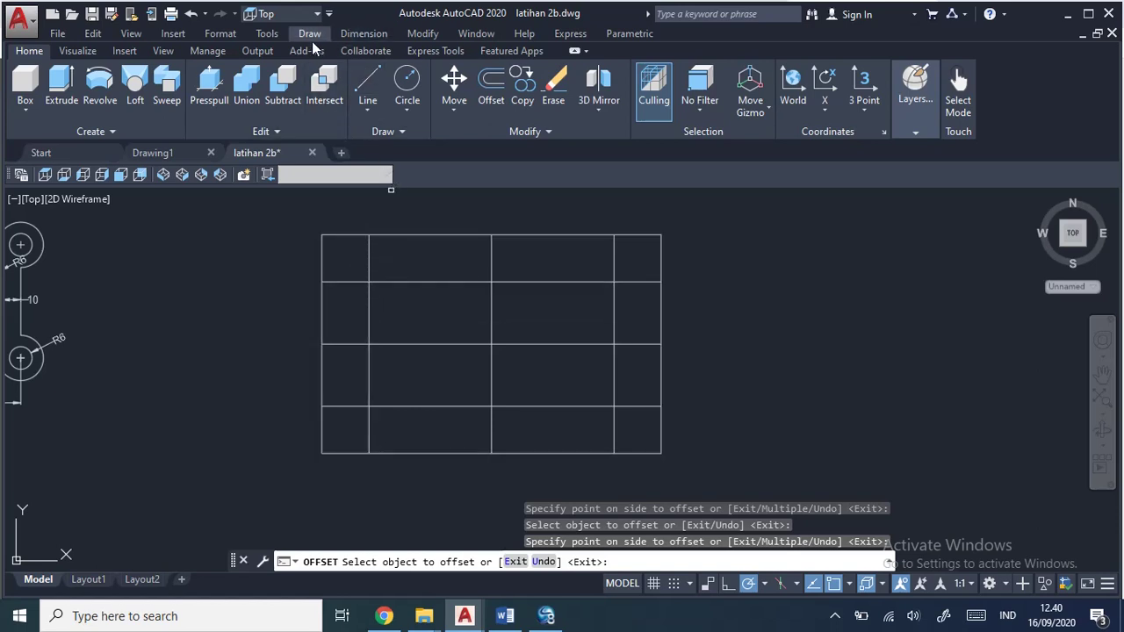
Step: Draw a radius-10 circle centred on the upper-left grid intersection, checking the job sheet
left_click(408, 85)
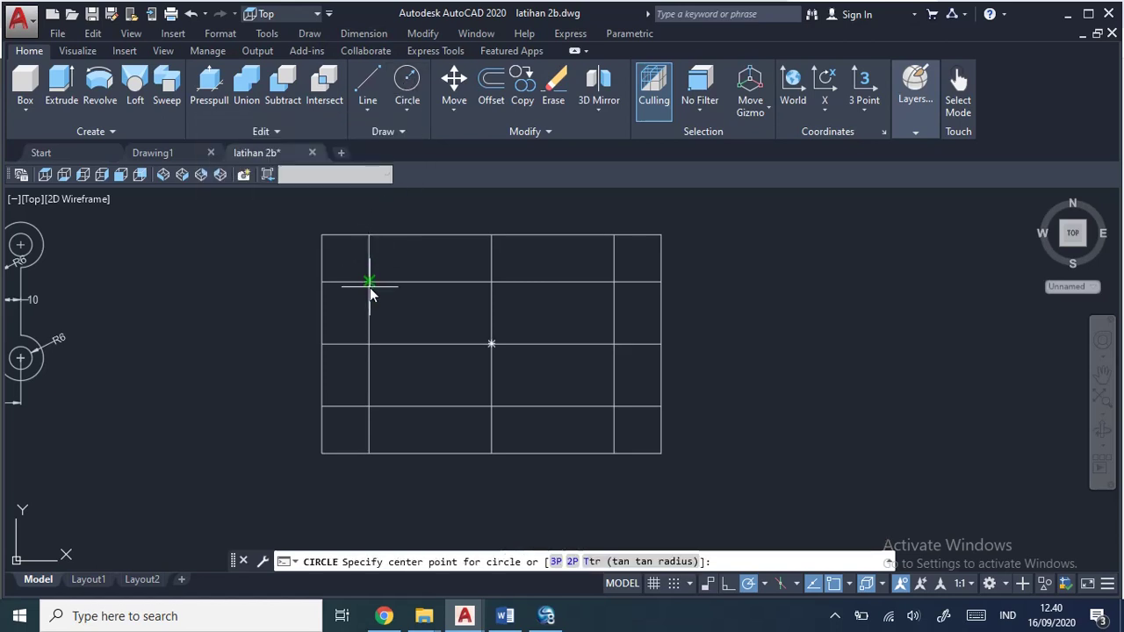
left_click(311, 36)
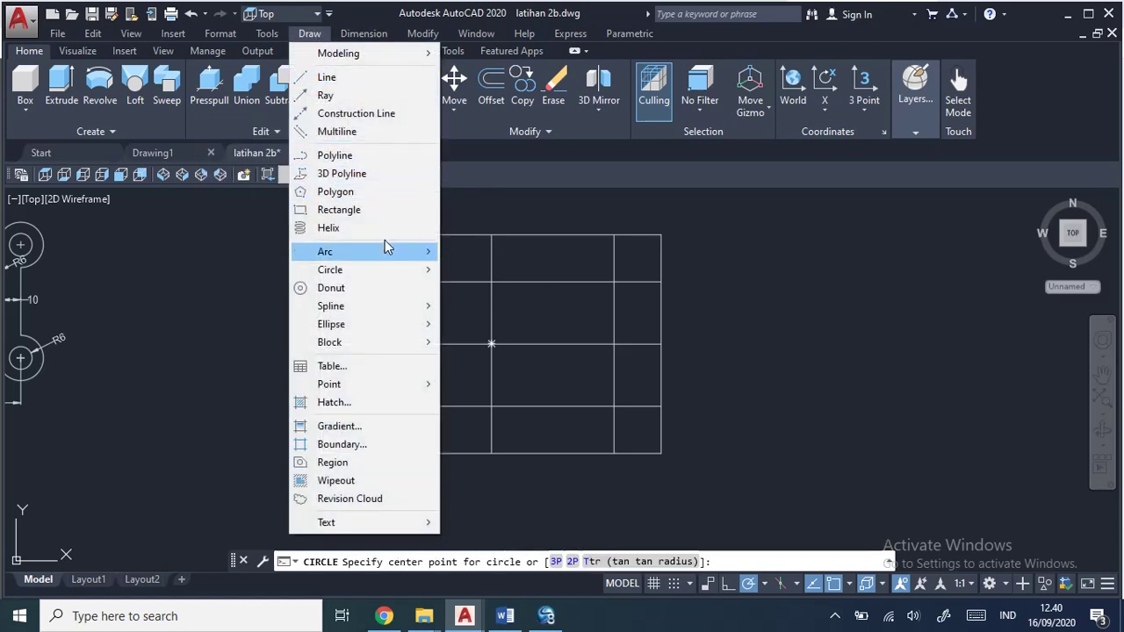
mouse_move(330, 270)
left_click(493, 272)
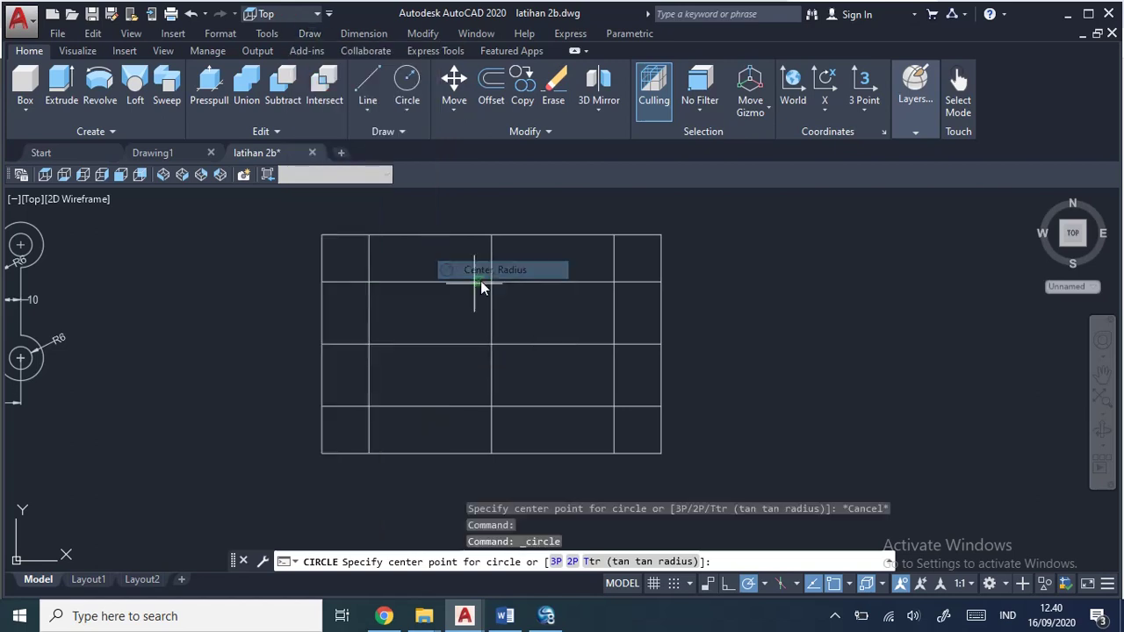
left_click(369, 282)
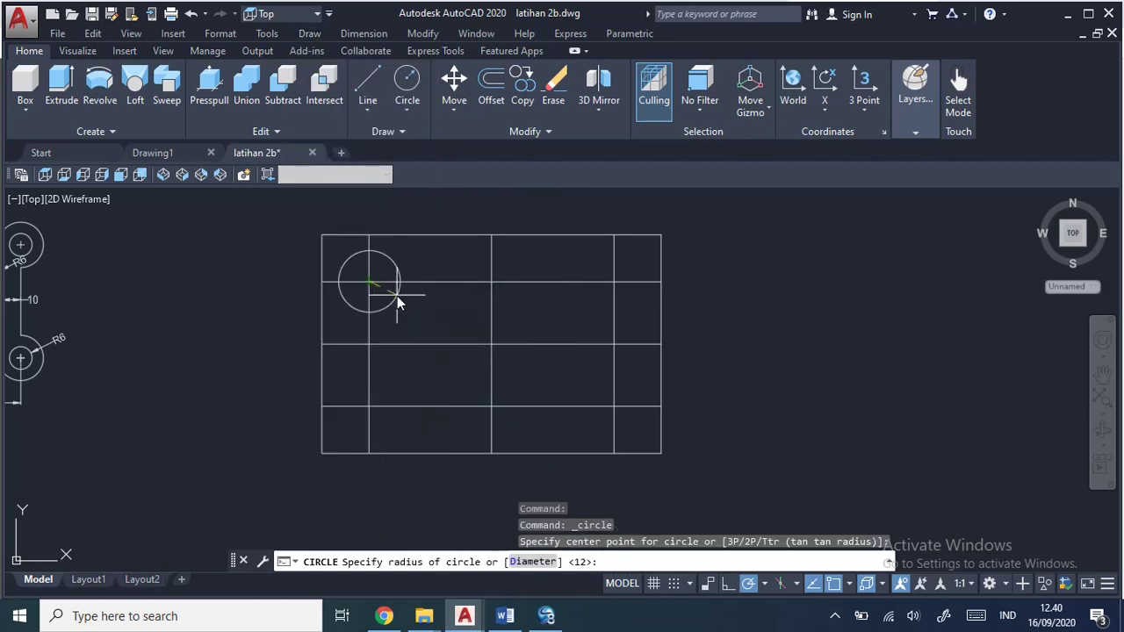
type("10")
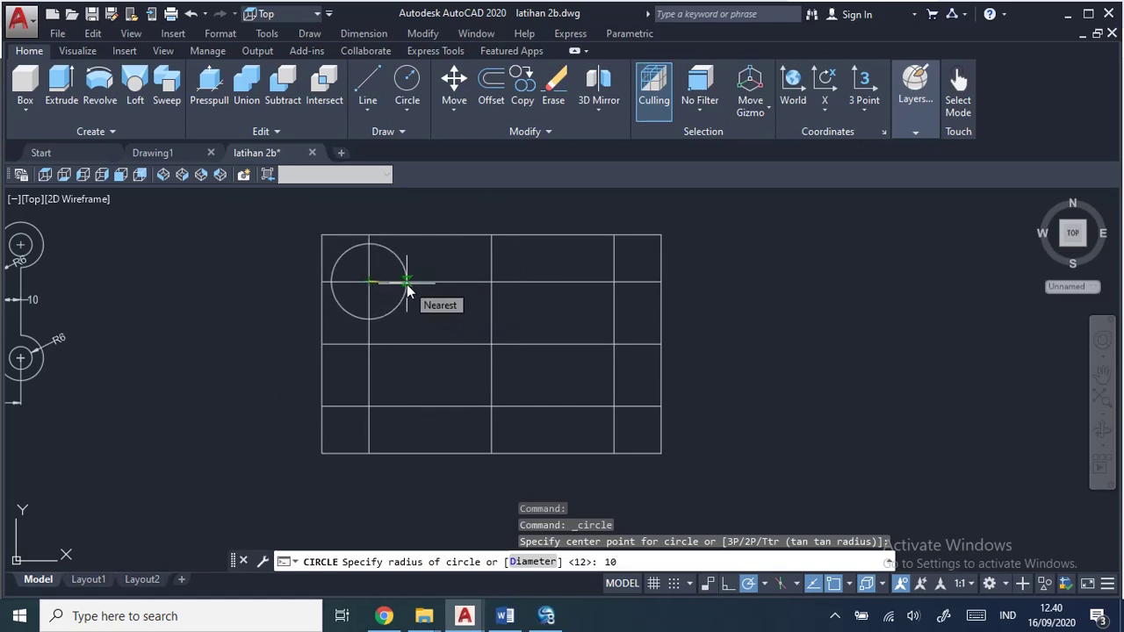
key("Return")
left_click(384, 616)
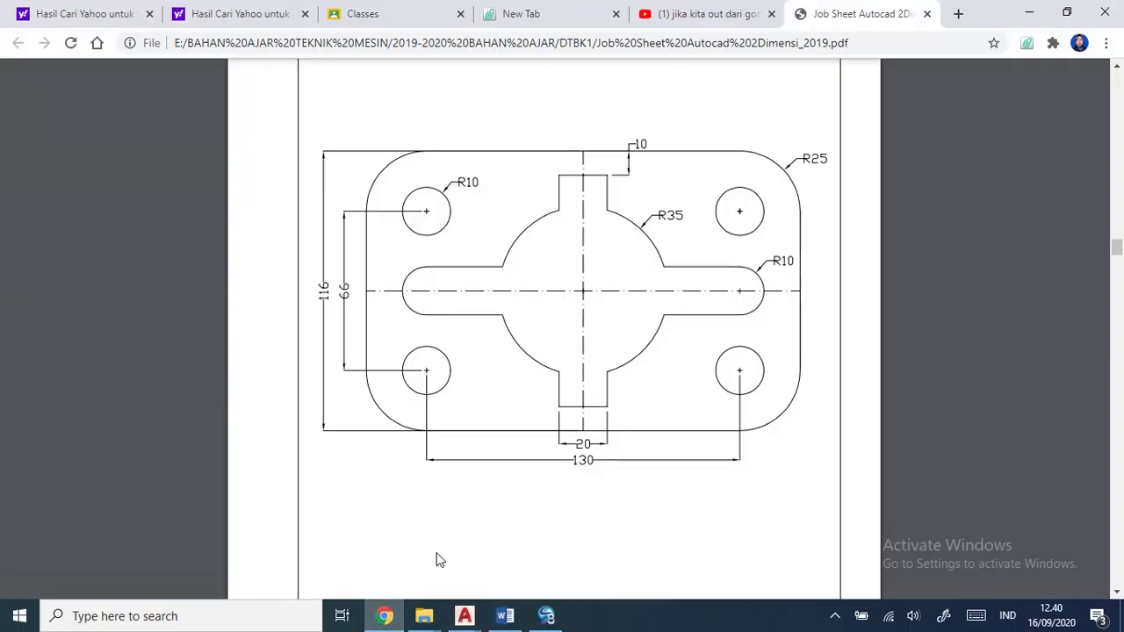
mouse_move(465, 616)
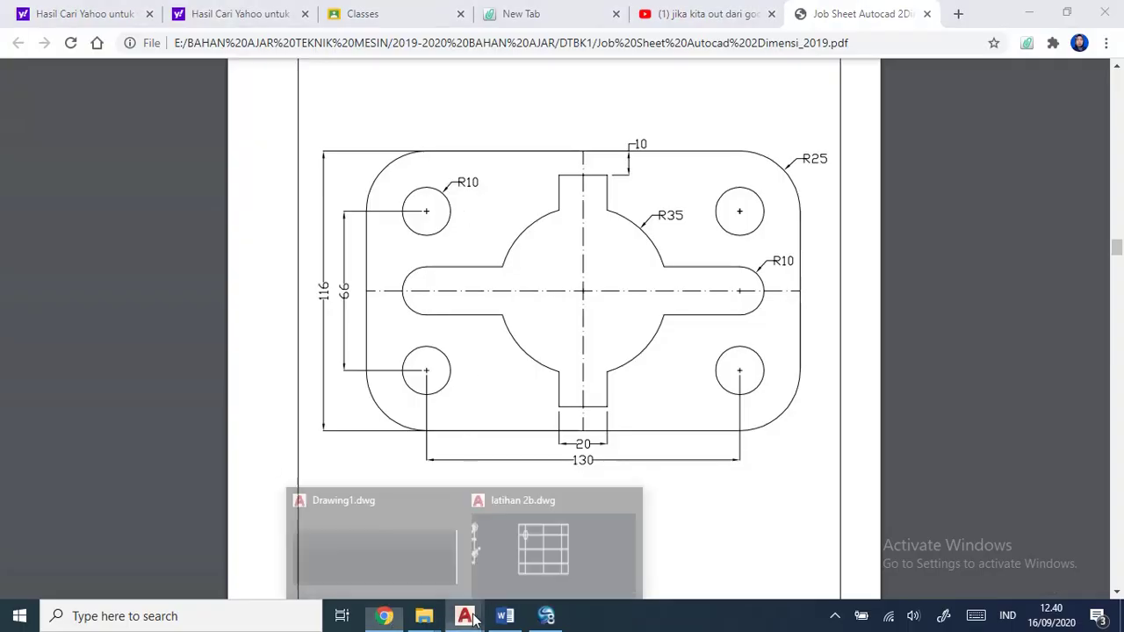
left_click(494, 551)
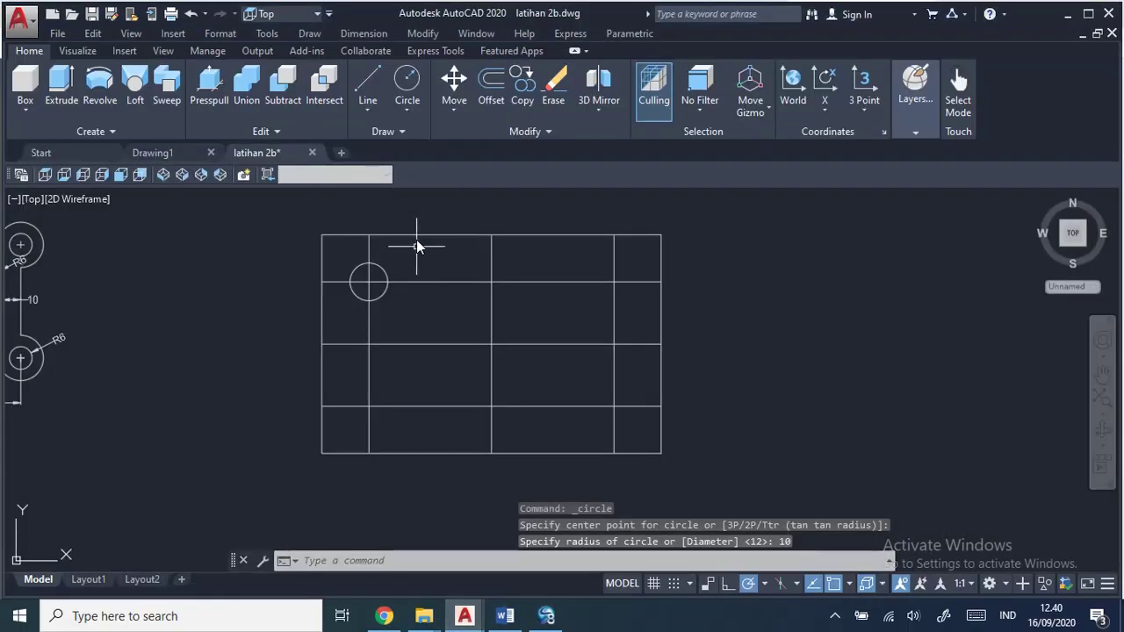
key("Return")
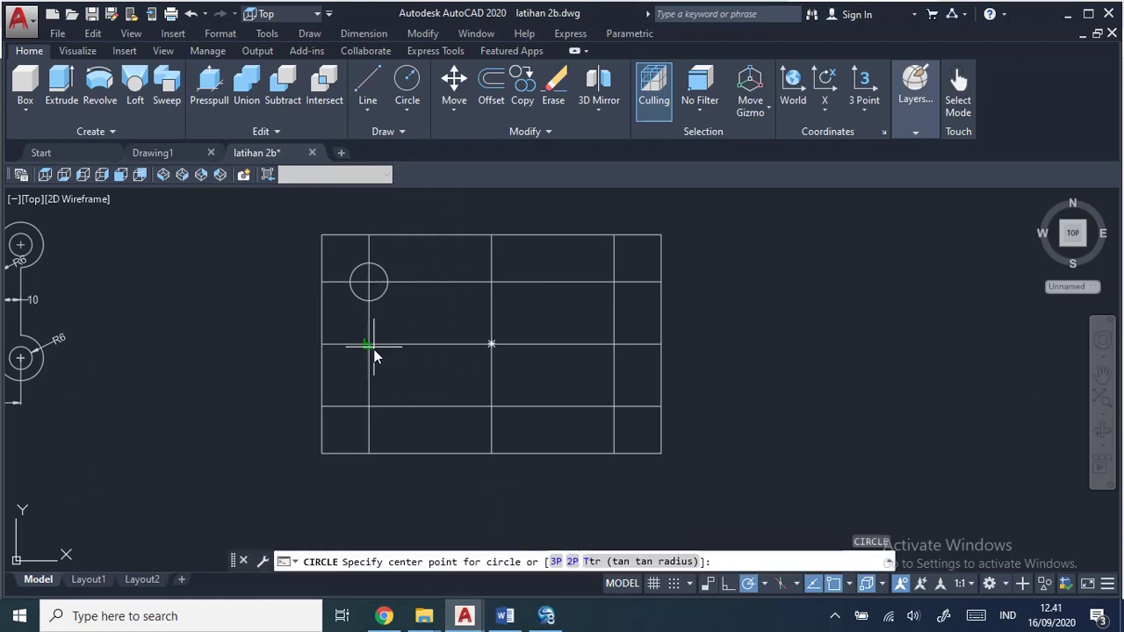
Step: Copy the radius-10 circle from its centre onto the middle-left and lower-left intersections
left_click(530, 84)
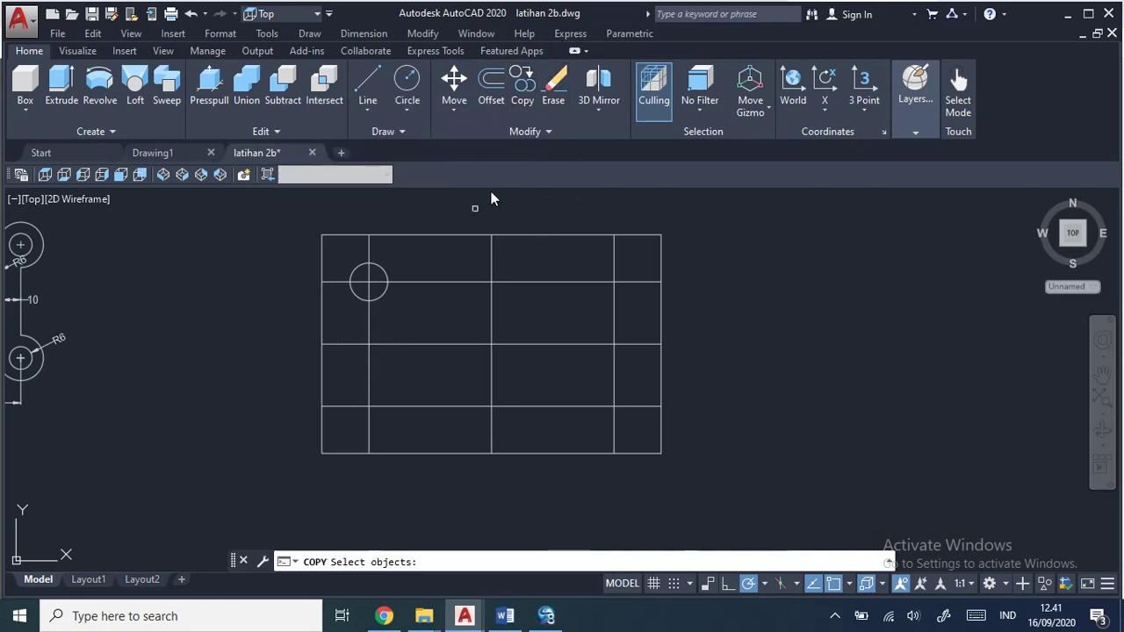
left_click(384, 279)
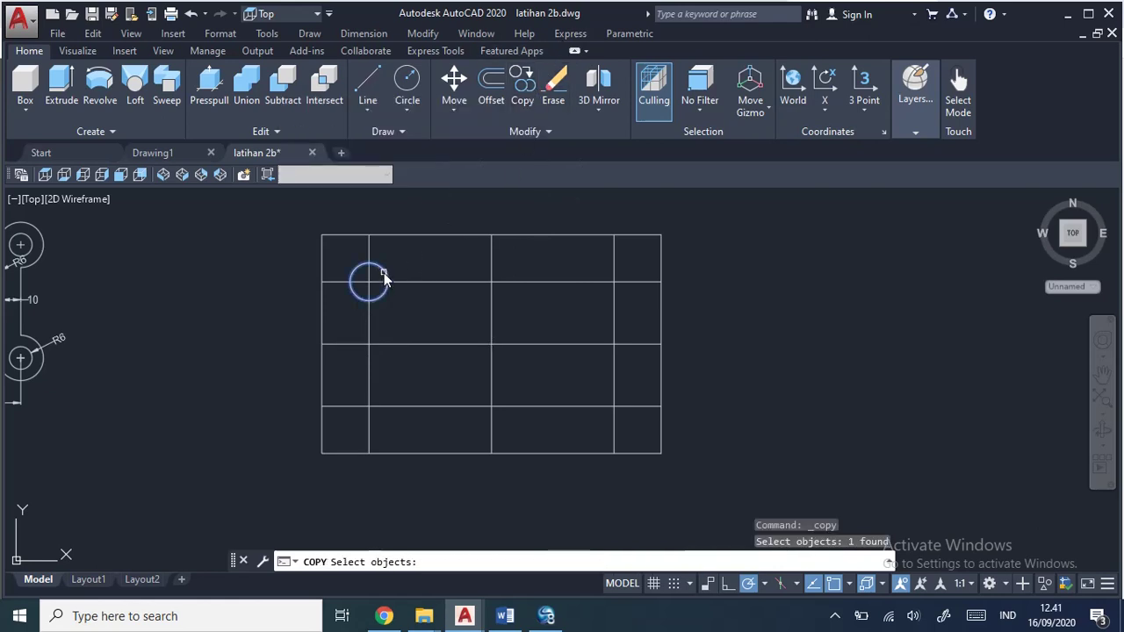
key("Return")
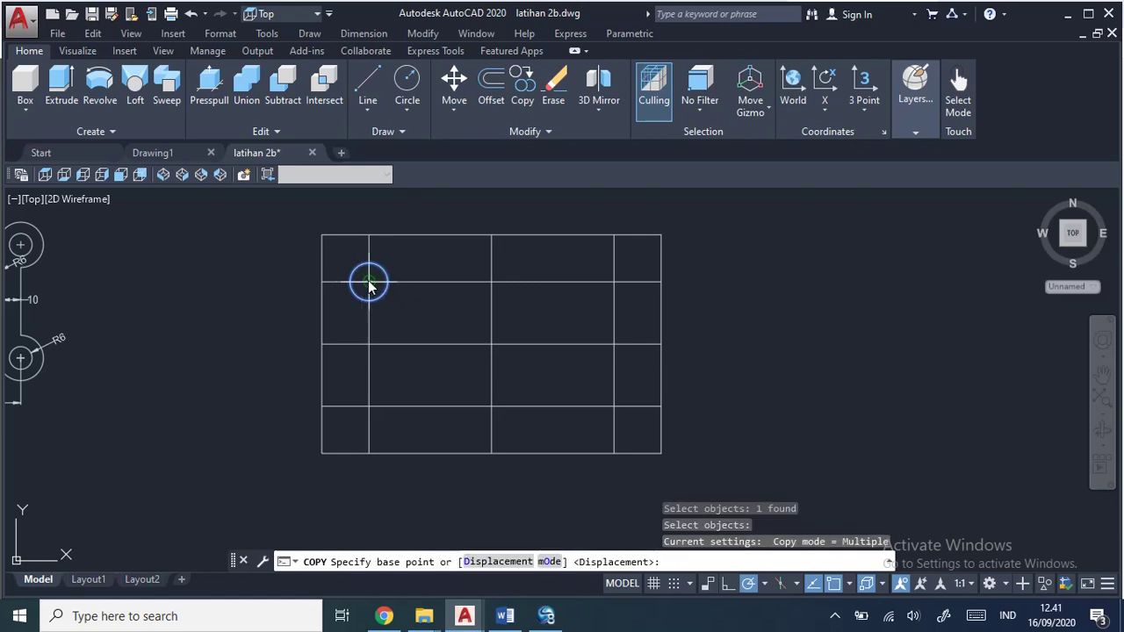
left_click(369, 282)
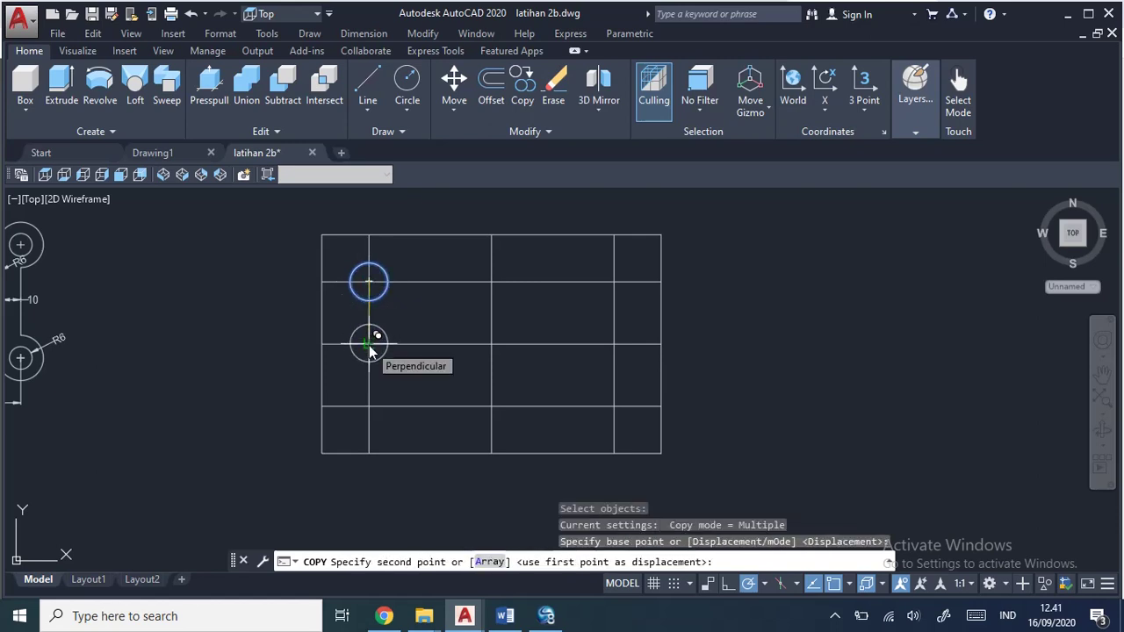
scroll(369, 349, "up", 6)
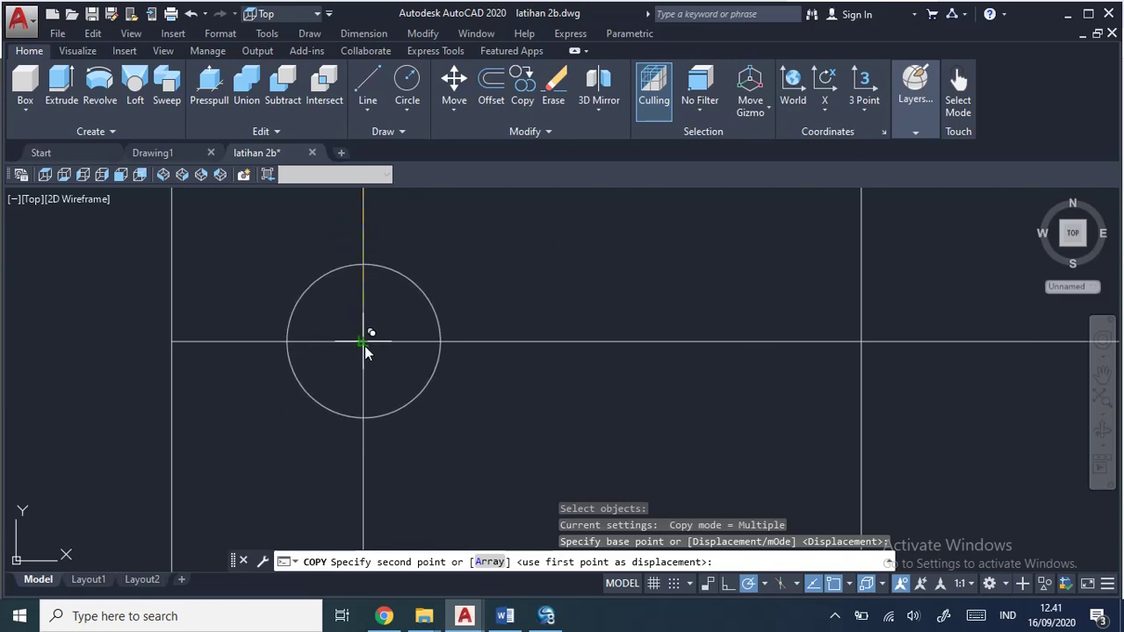
left_click(363, 342)
scroll(416, 378, "down", 4)
middle_click_drag(420, 371, 420, 319)
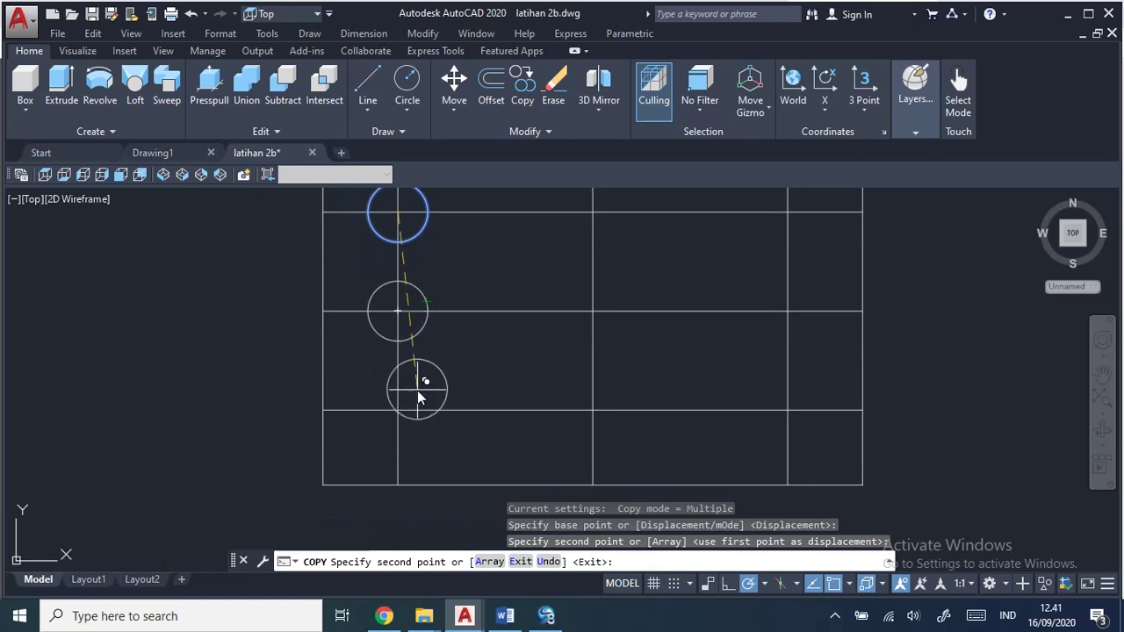
left_click(395, 408)
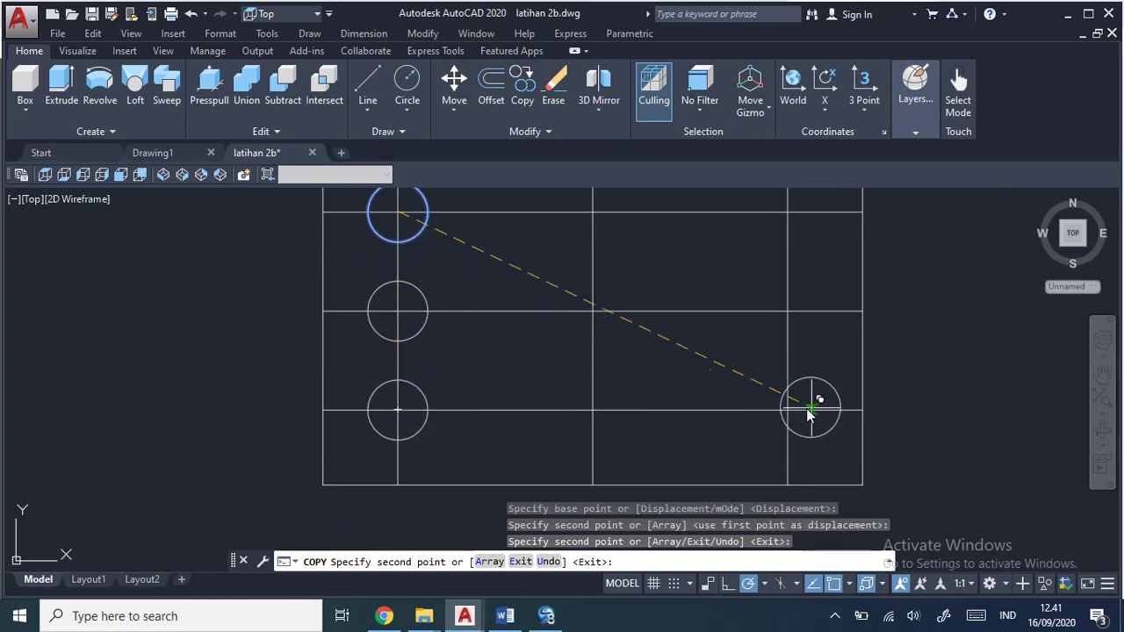
Step: Add circle copies at the upper-right, middle-right and lower-right intersections
middle_click_drag(824, 411, 706, 461)
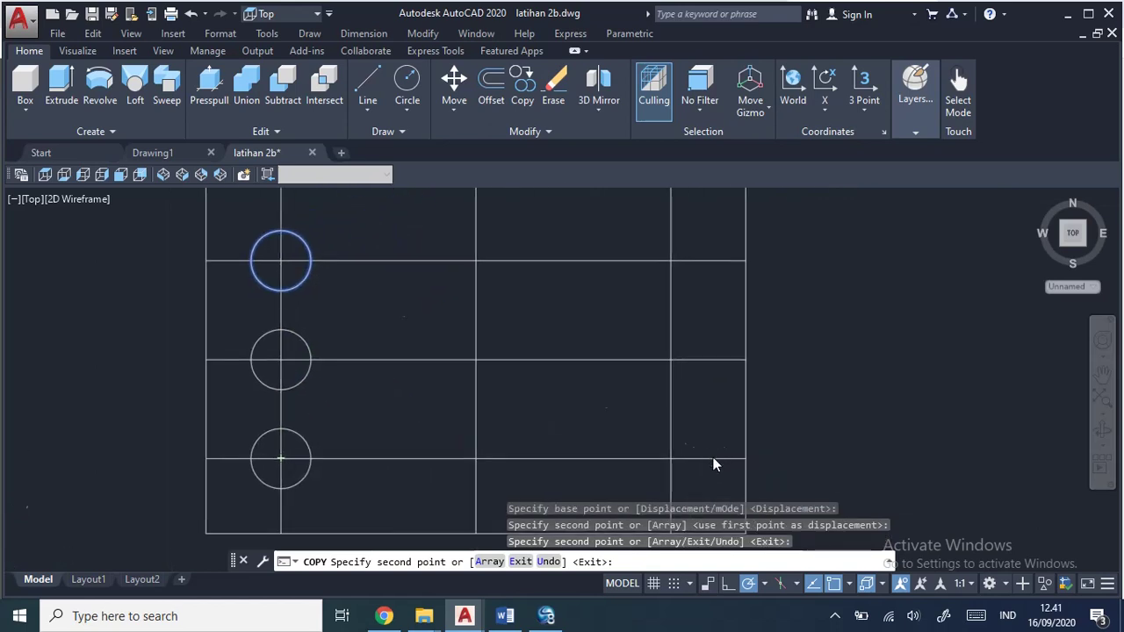
left_click(670, 262)
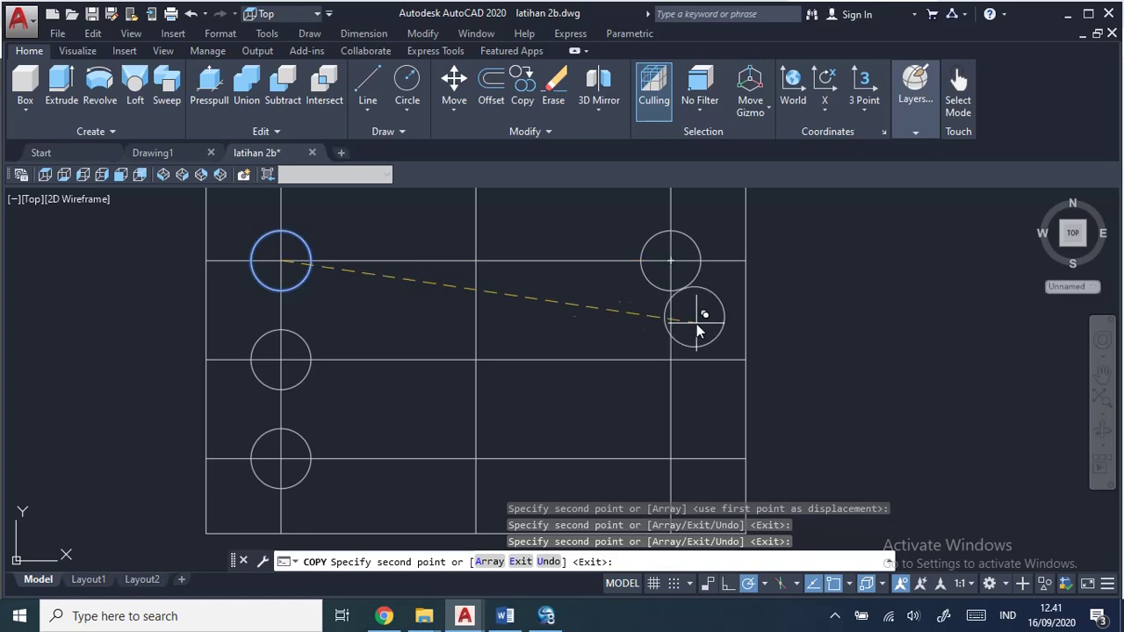
left_click(671, 362)
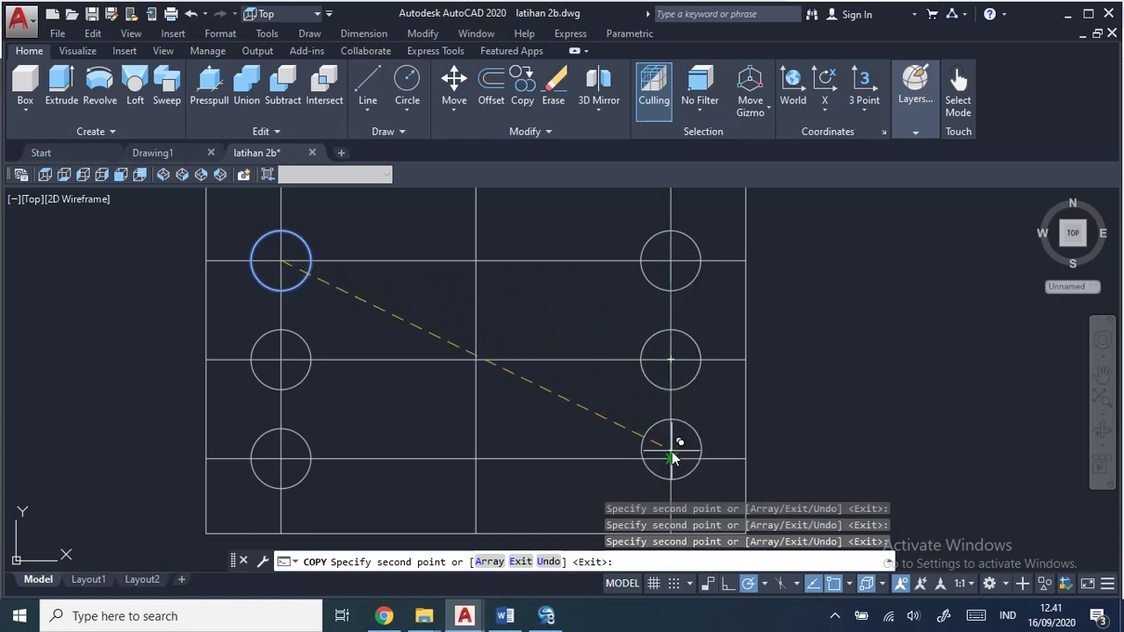
left_click(671, 458)
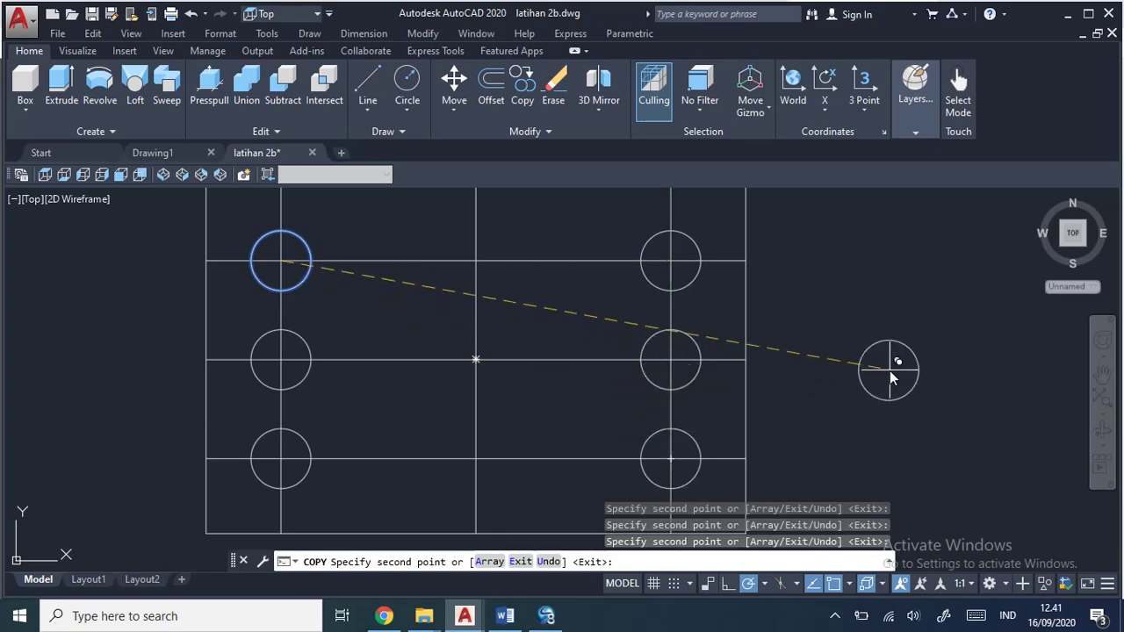
scroll(869, 357, "up", 5)
scroll(650, 308, "down", 3)
mouse_move(867, 355)
middle_mouse_down()
mouse_move(650, 308)
mouse_move(873, 346)
mouse_move(893, 360)
middle_mouse_up()
scroll(650, 319, "down", 3)
key("Escape")
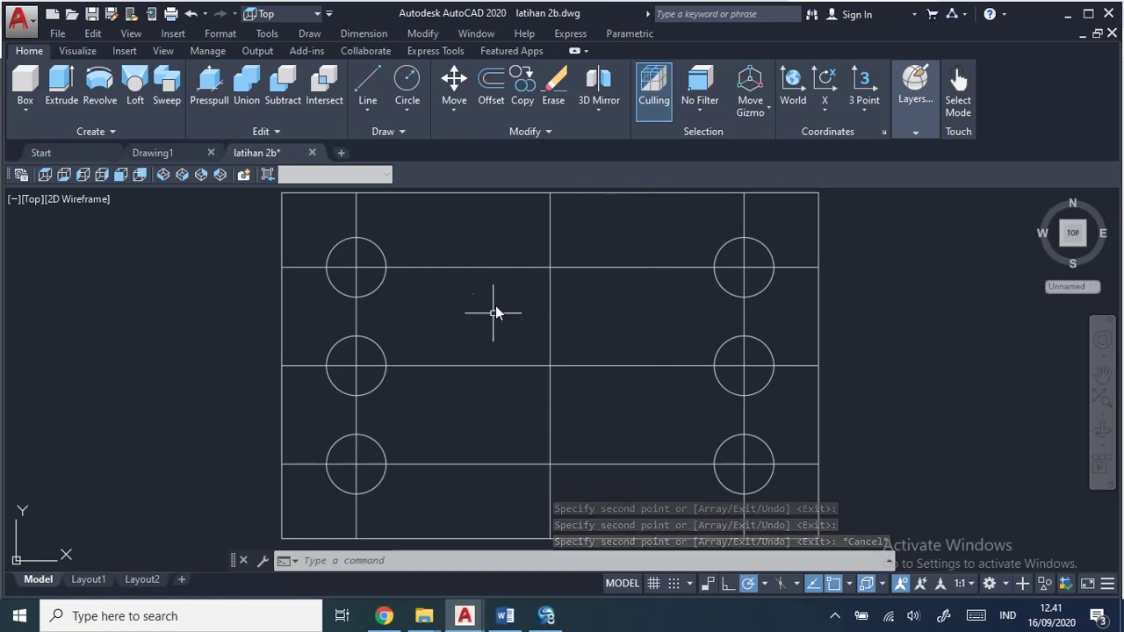
scroll(442, 288, "up", 1)
scroll(512, 269, "down", 1)
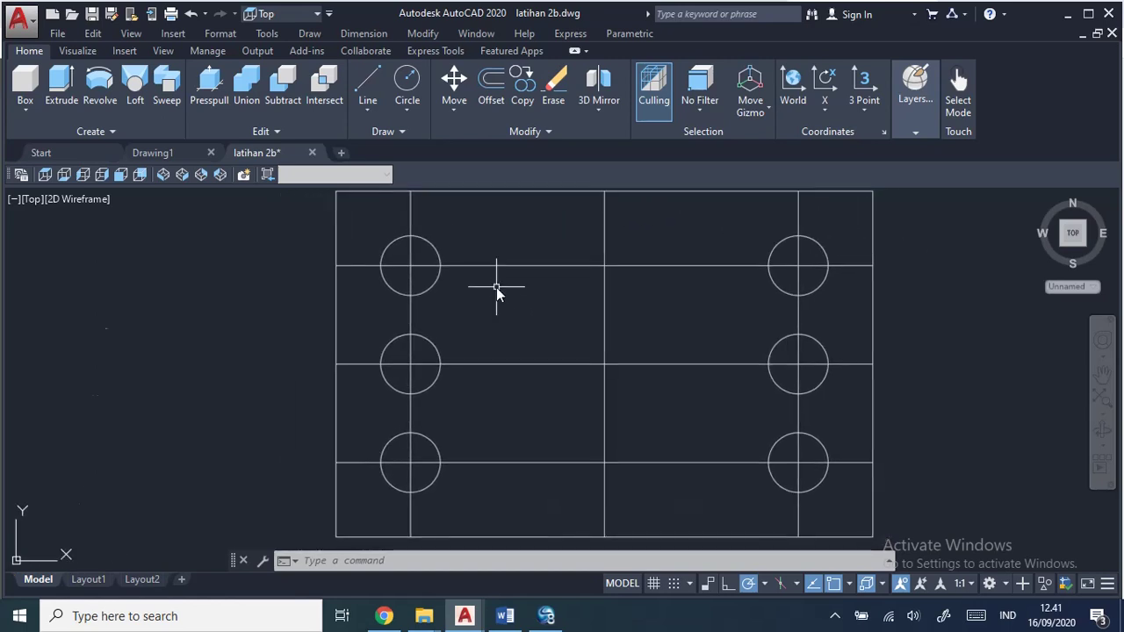
scroll(497, 287, "down", 2)
scroll(519, 309, "up", 2)
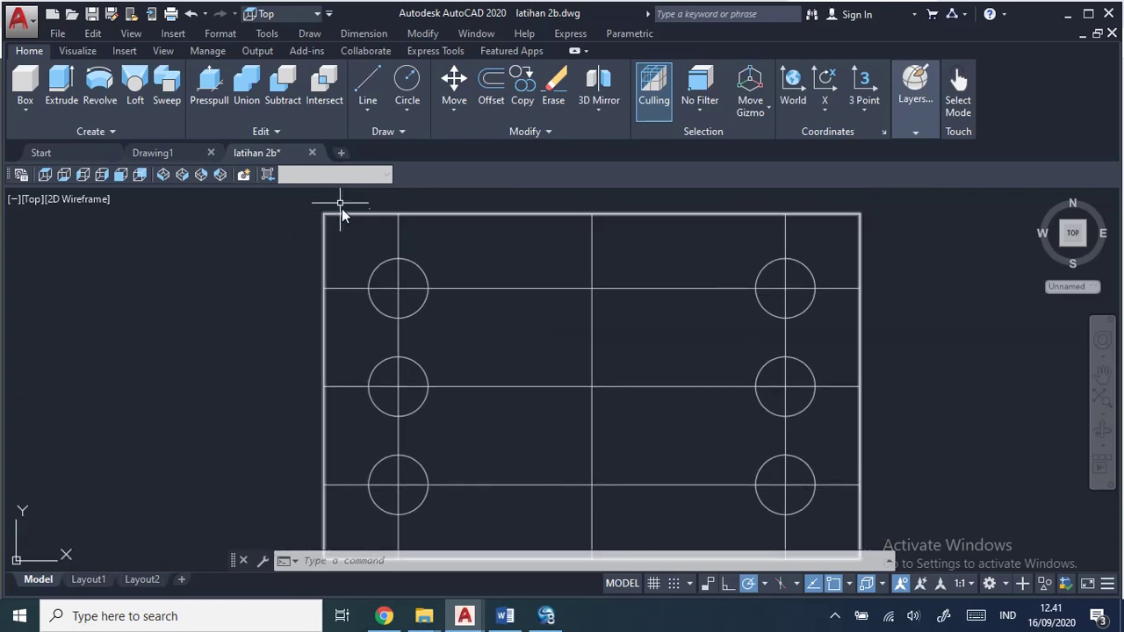
middle_click_drag(540, 290, 528, 276)
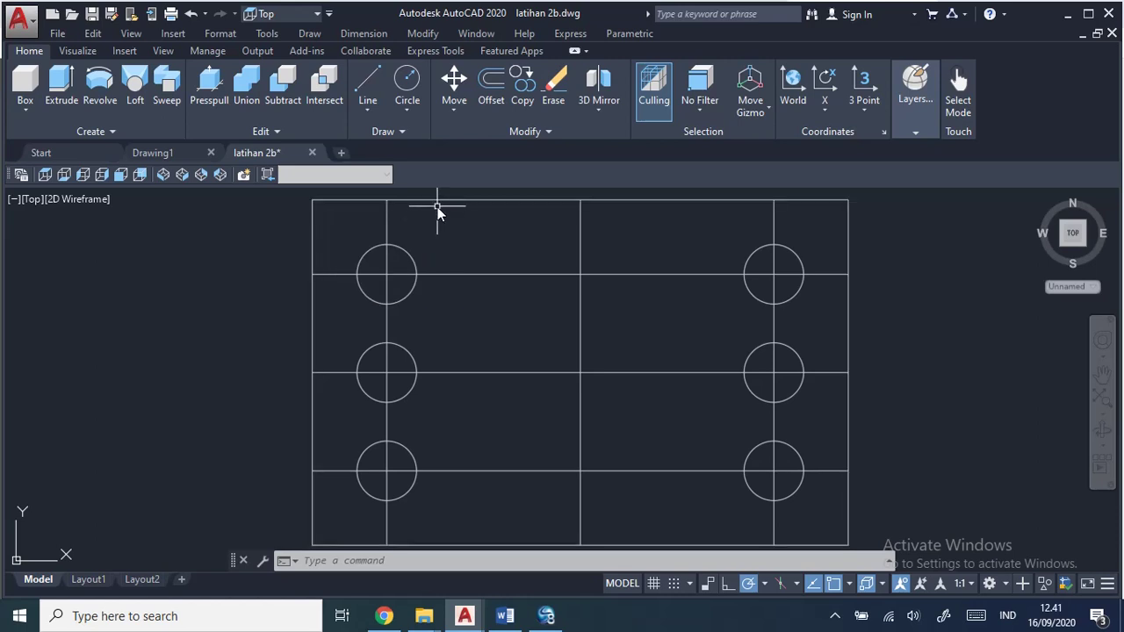
middle_click_drag(505, 325, 456, 313)
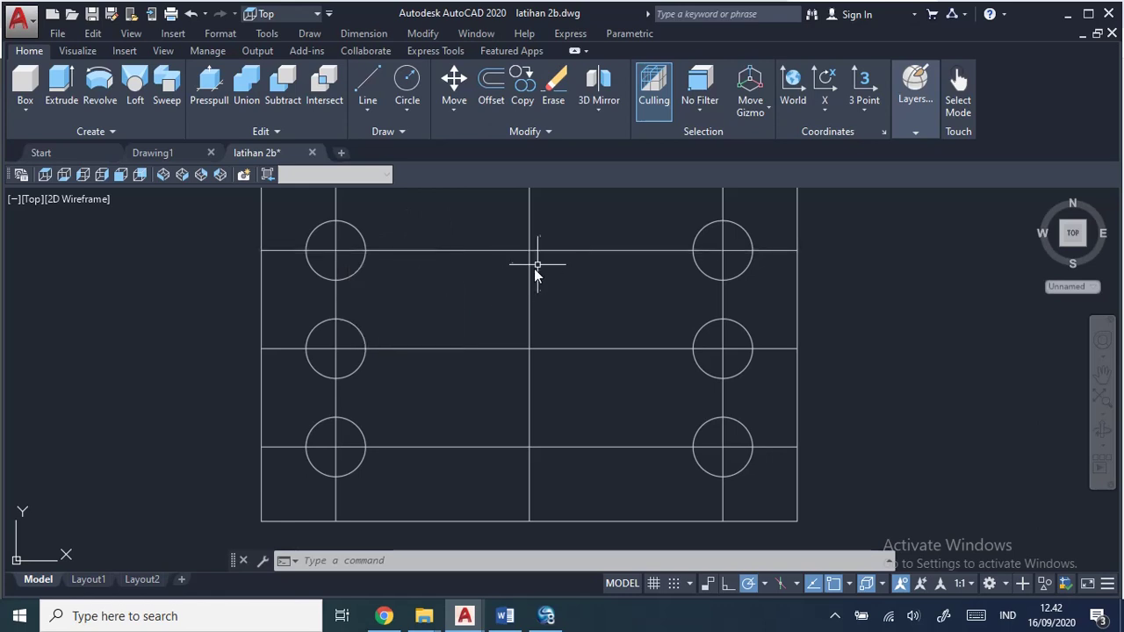
scroll(536, 267, "down", 2)
middle_click_drag(540, 268, 545, 305)
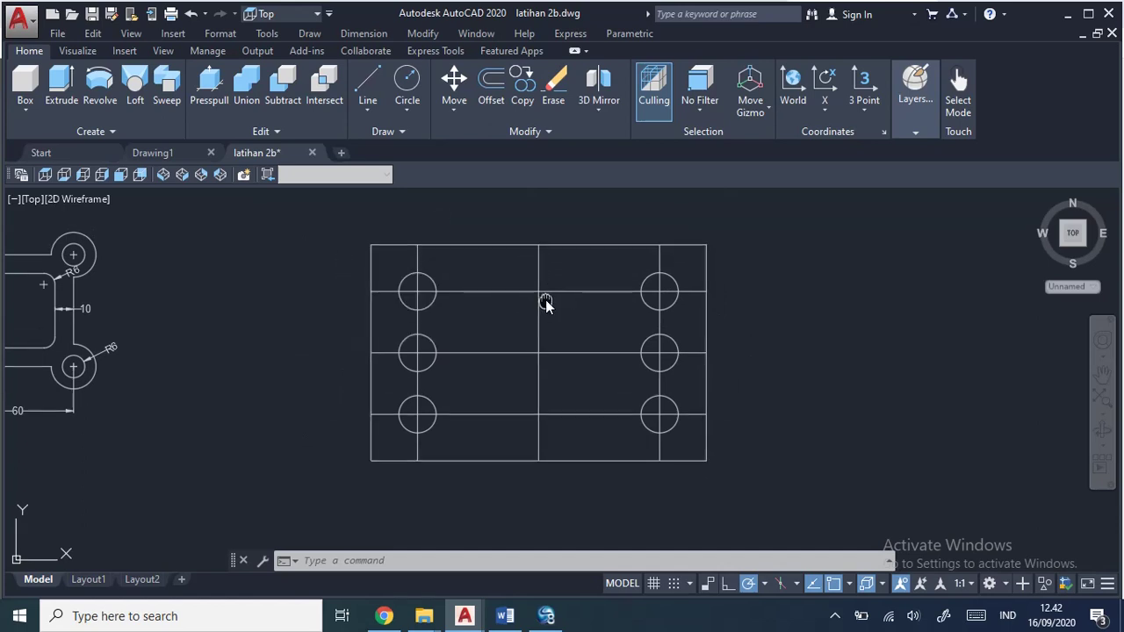
Step: Draw the R35 central boss circle on the centreline intersection after checking the job sheet
left_click(415, 95)
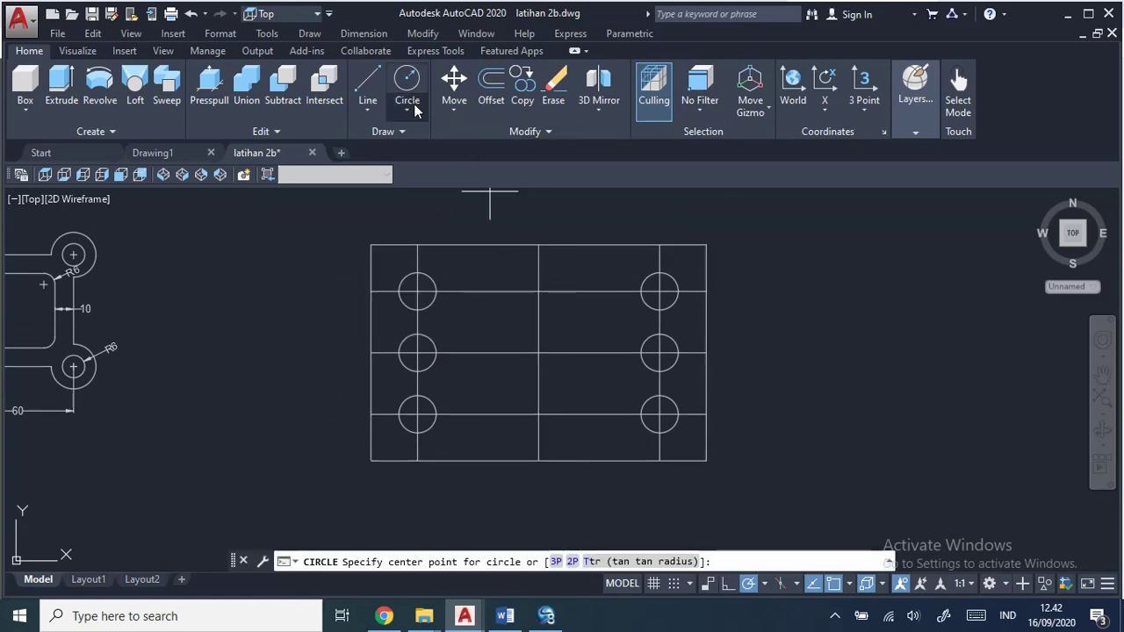
left_click(420, 131)
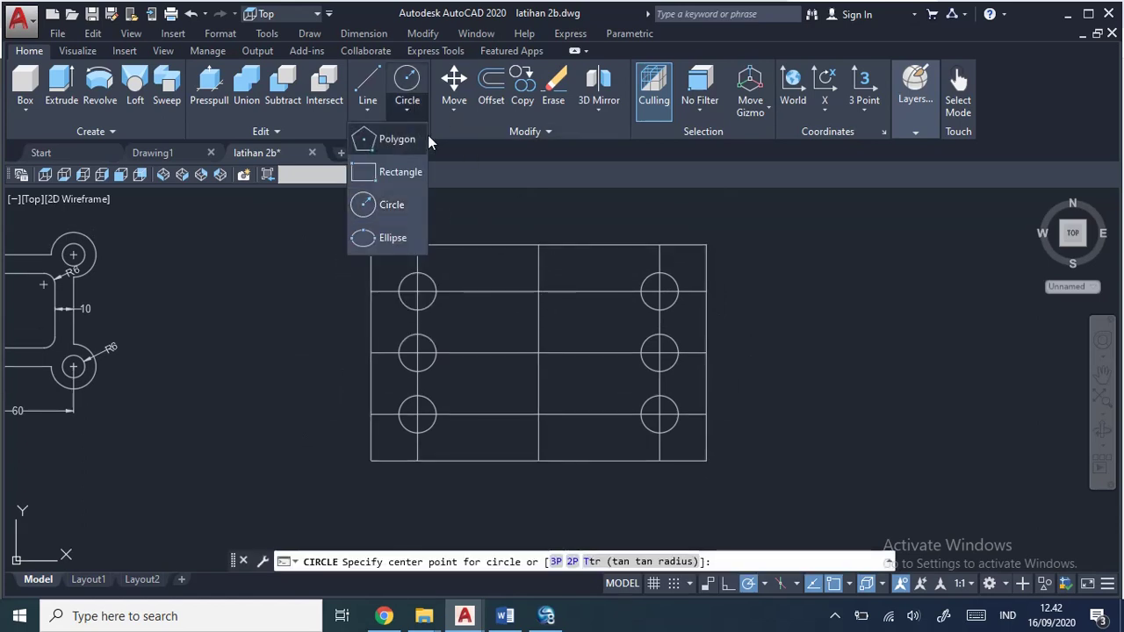
left_click(311, 33)
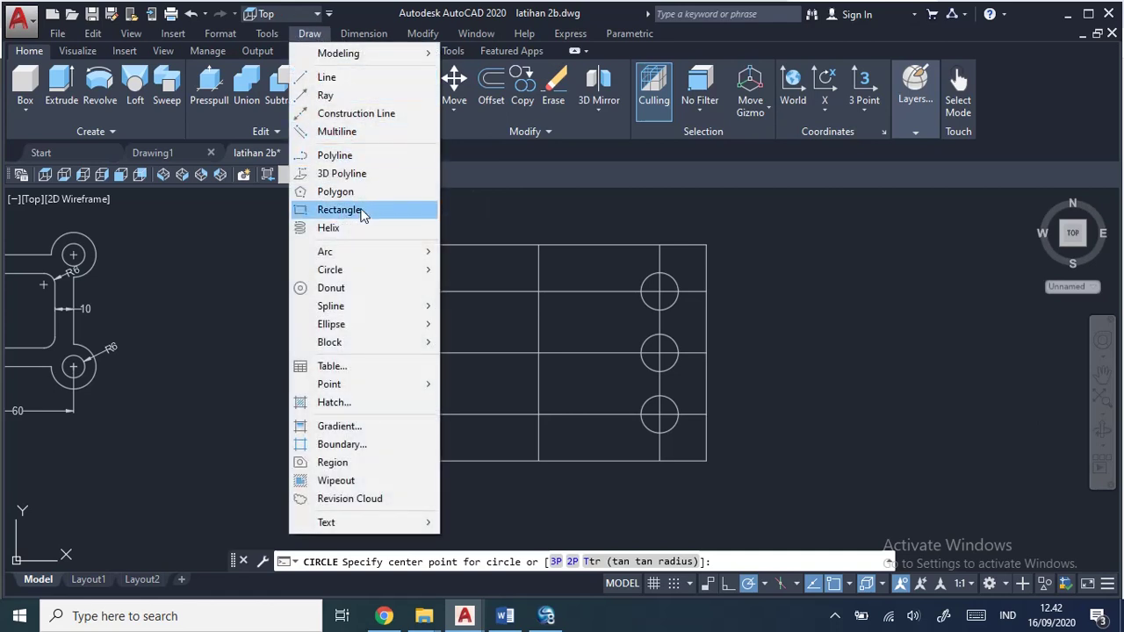
mouse_move(330, 269)
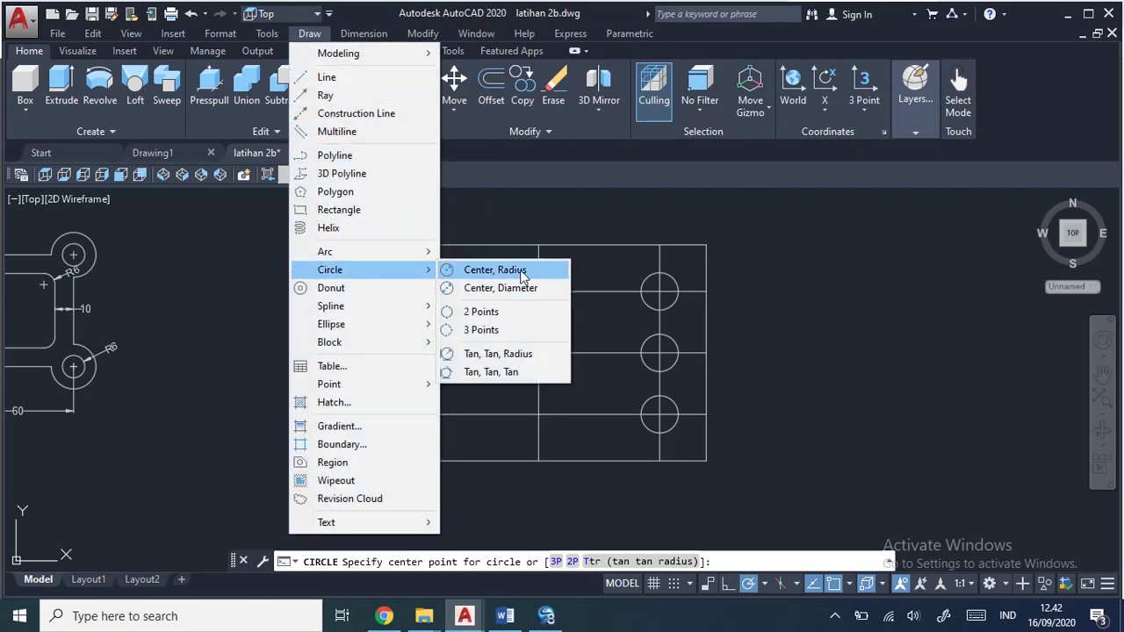
left_click(523, 276)
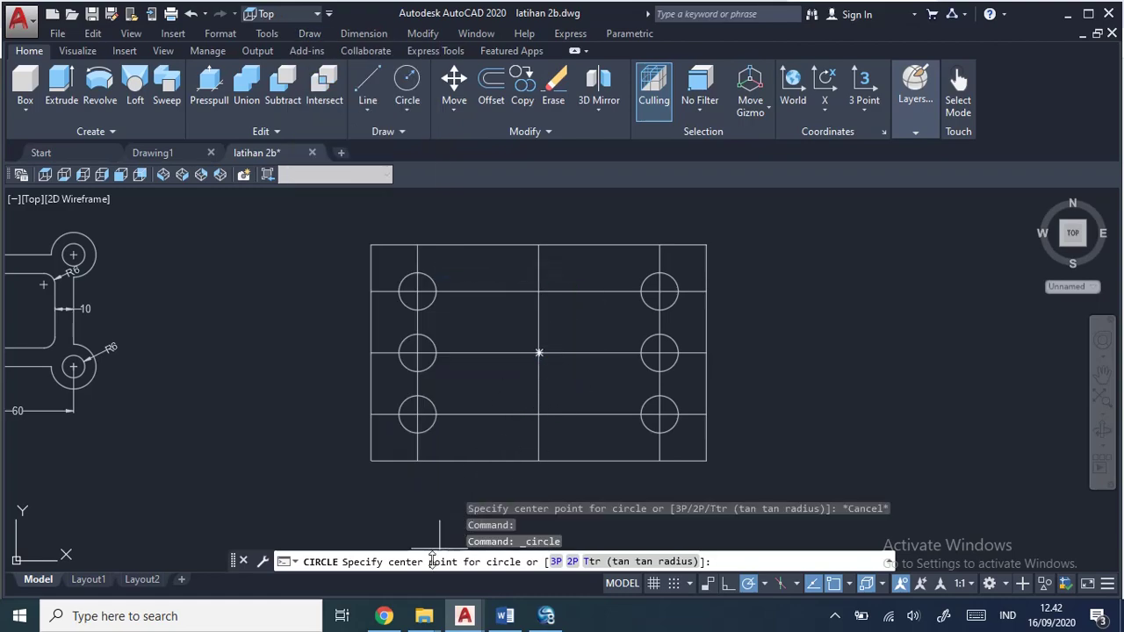
left_click(384, 616)
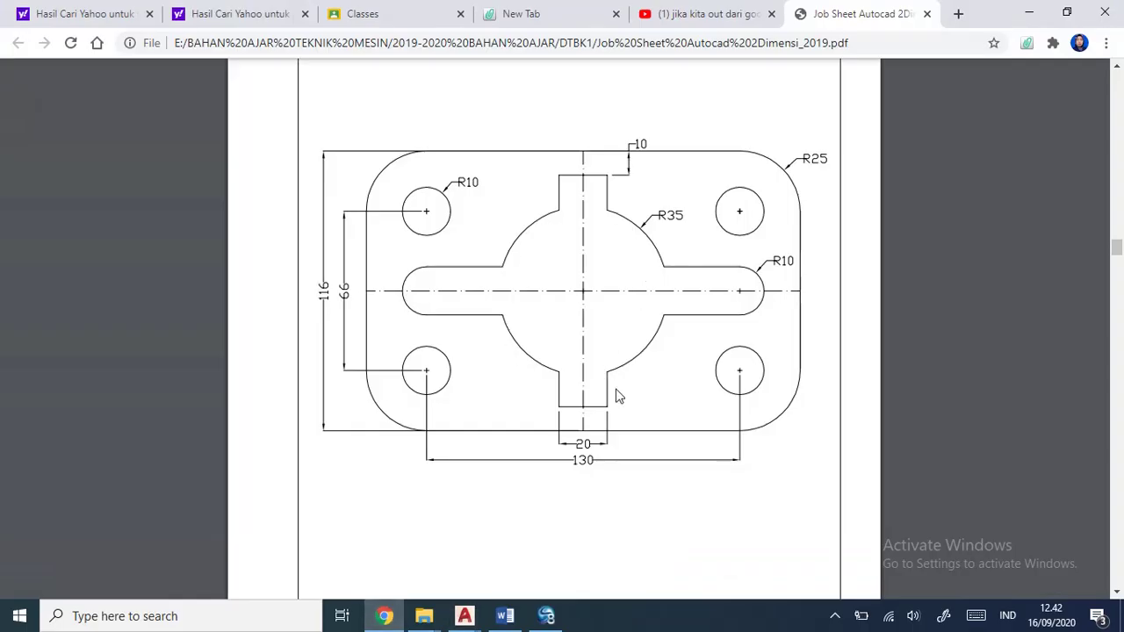
mouse_move(465, 616)
left_click(523, 580)
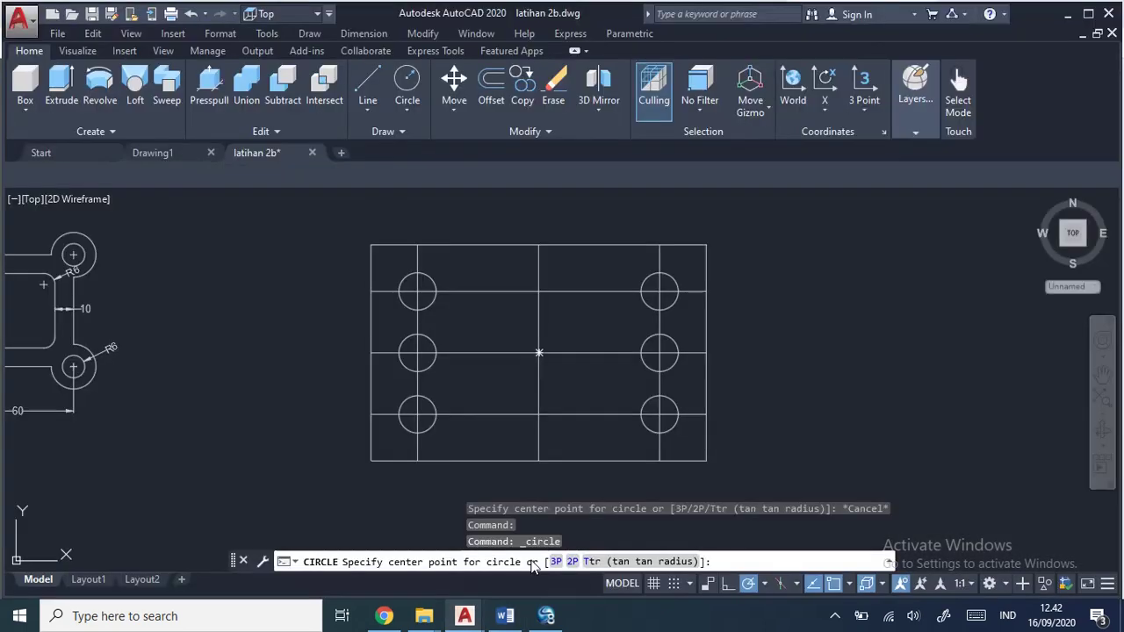
left_click(539, 352)
type("35")
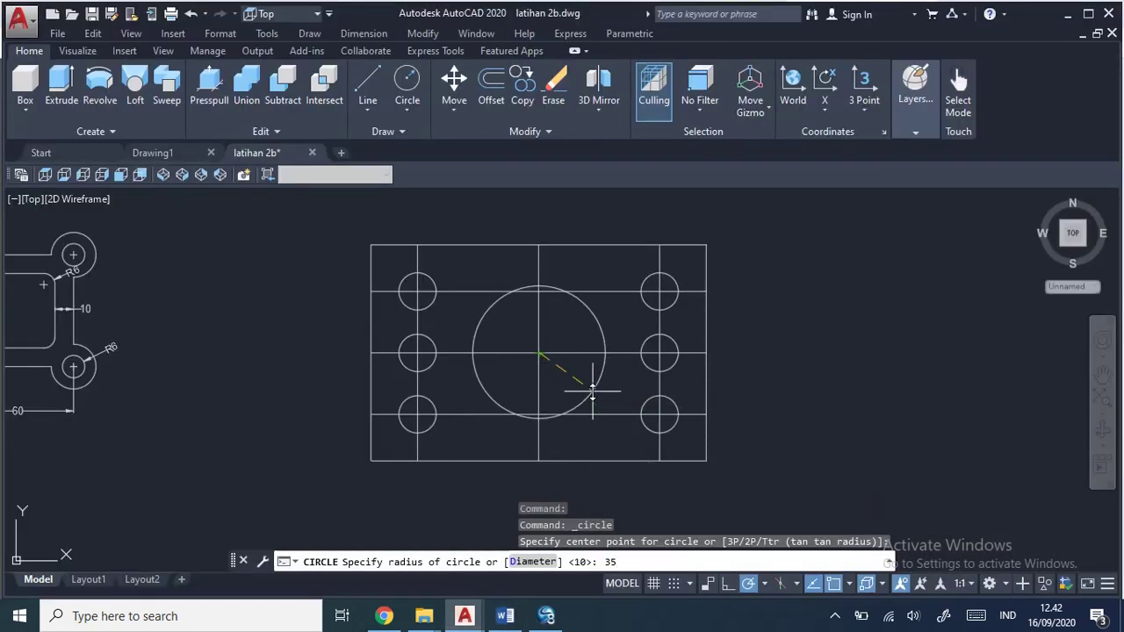
key("Return")
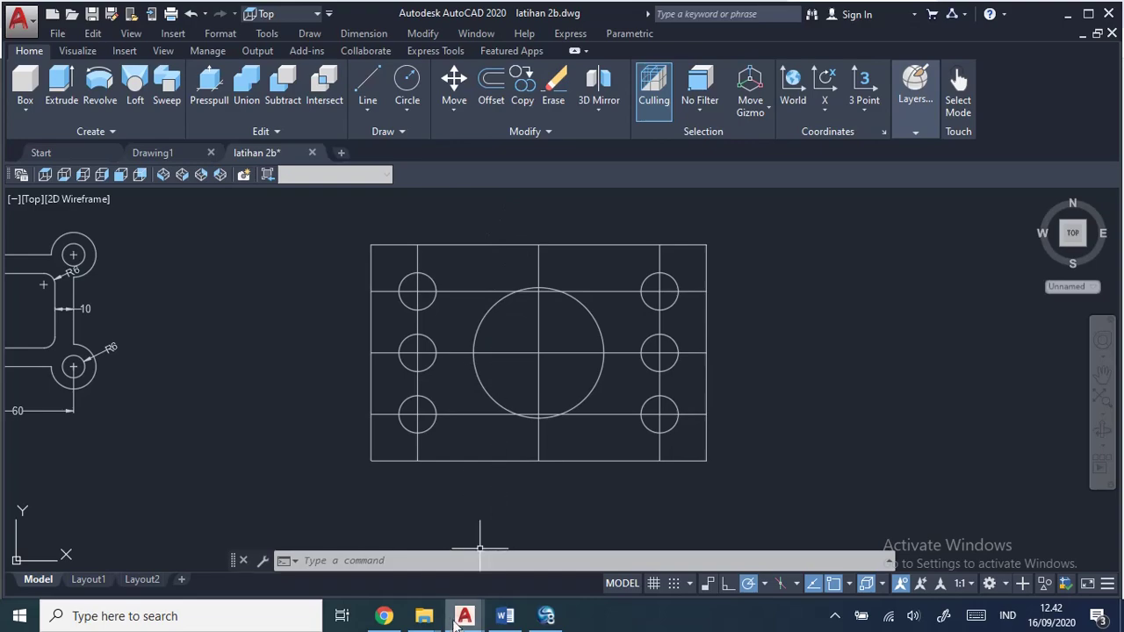
left_click(385, 616)
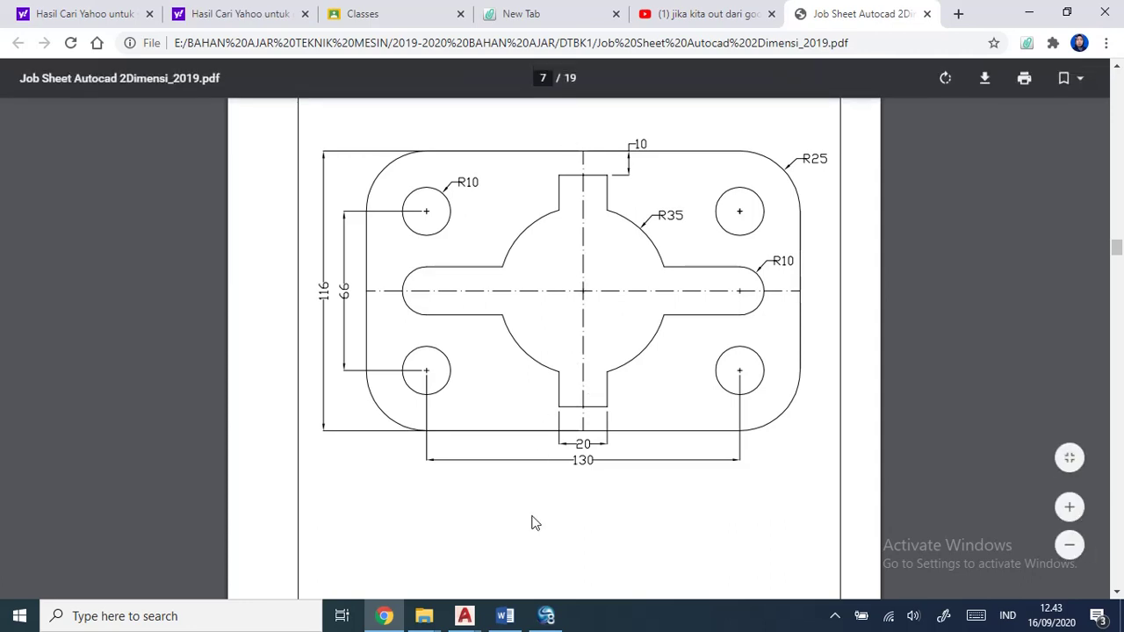
left_click(465, 617)
left_click(567, 562)
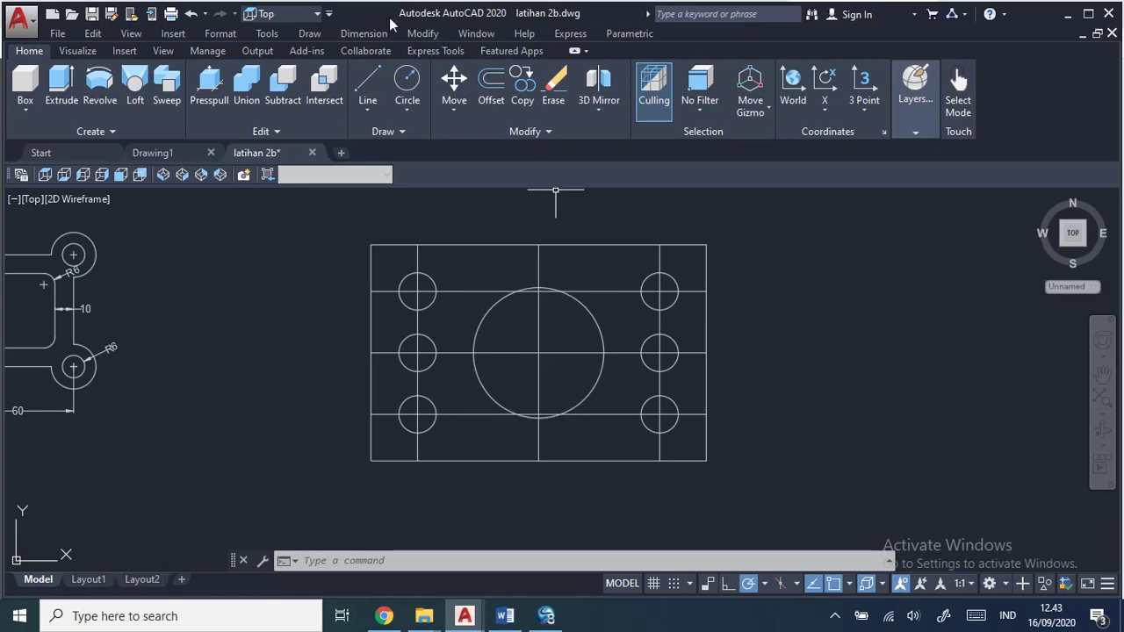
Step: Explode the outer 180 by 116 rectangle into separate edge lines
left_click(358, 35)
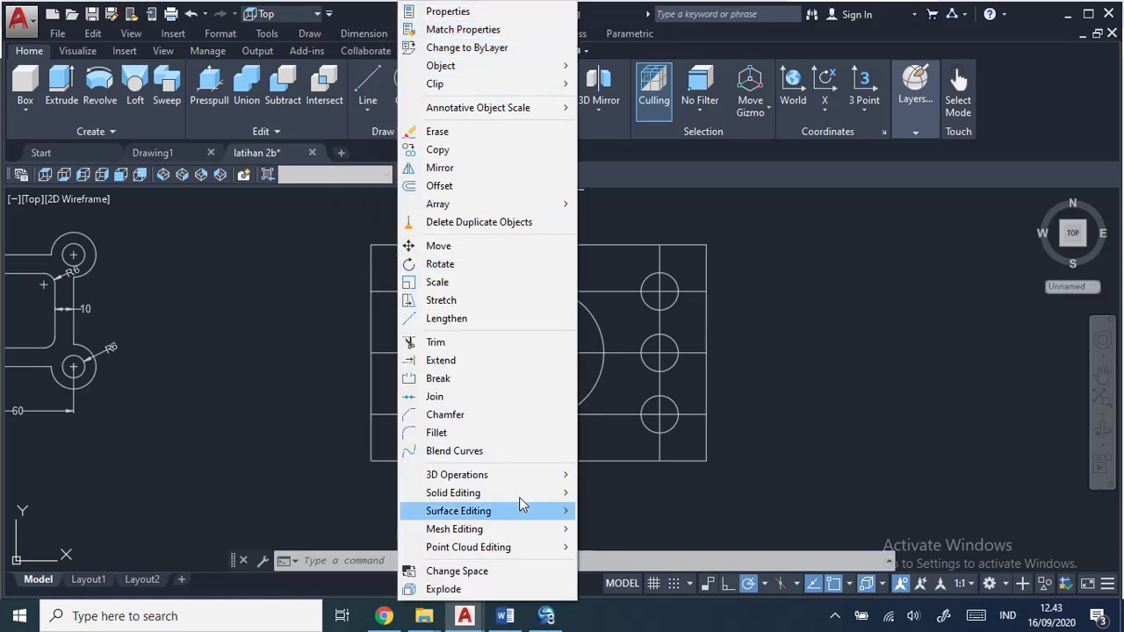
left_click(482, 589)
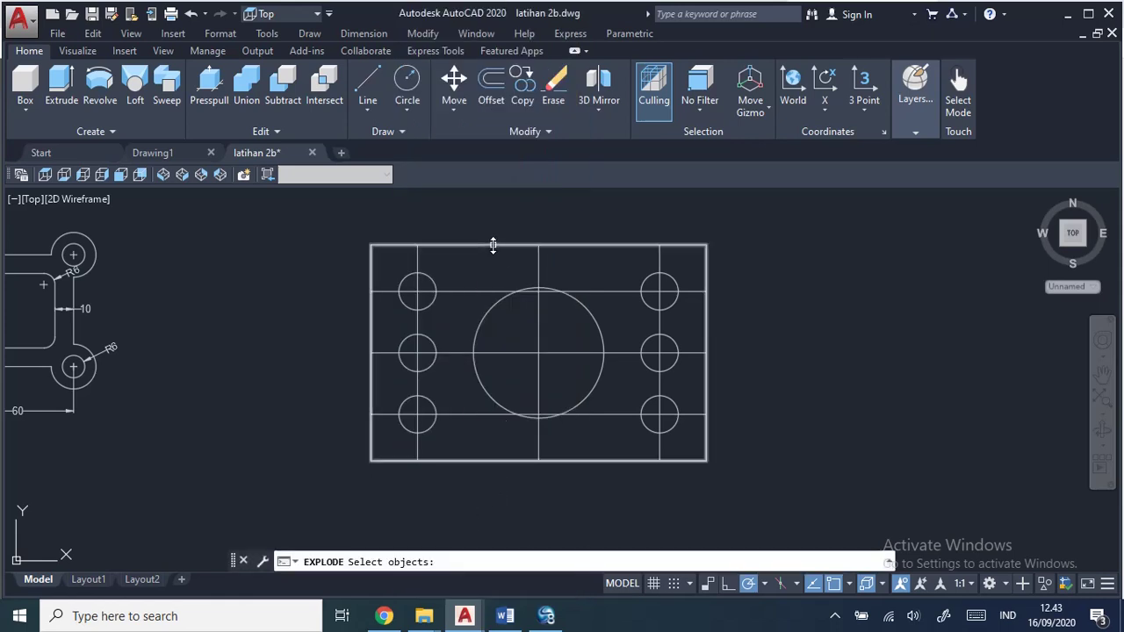
left_click(494, 245)
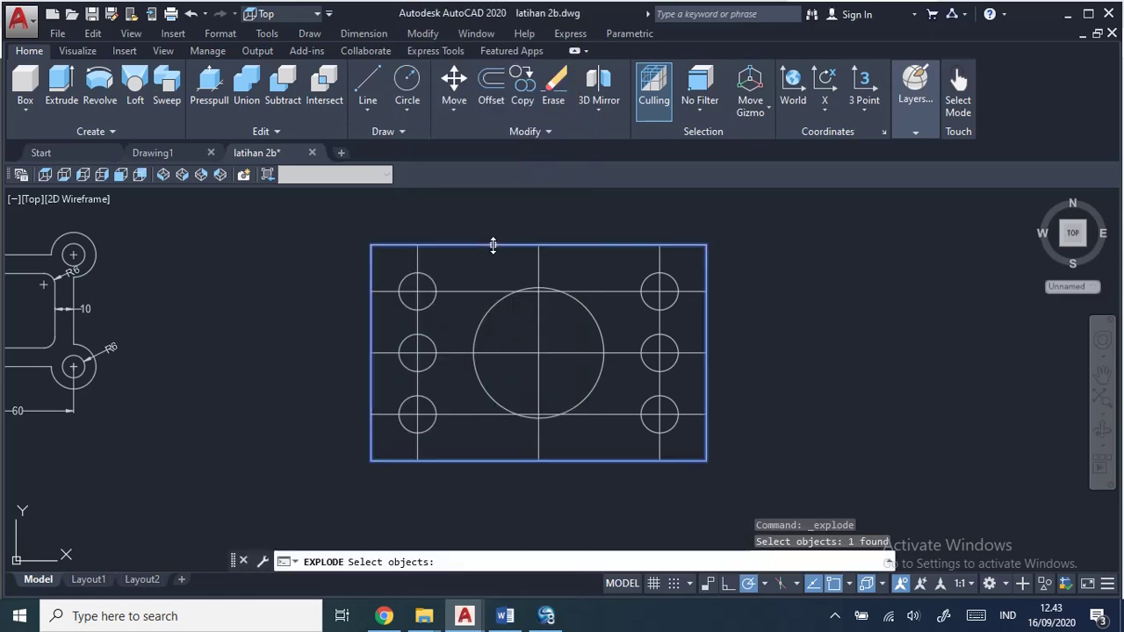
key("Return")
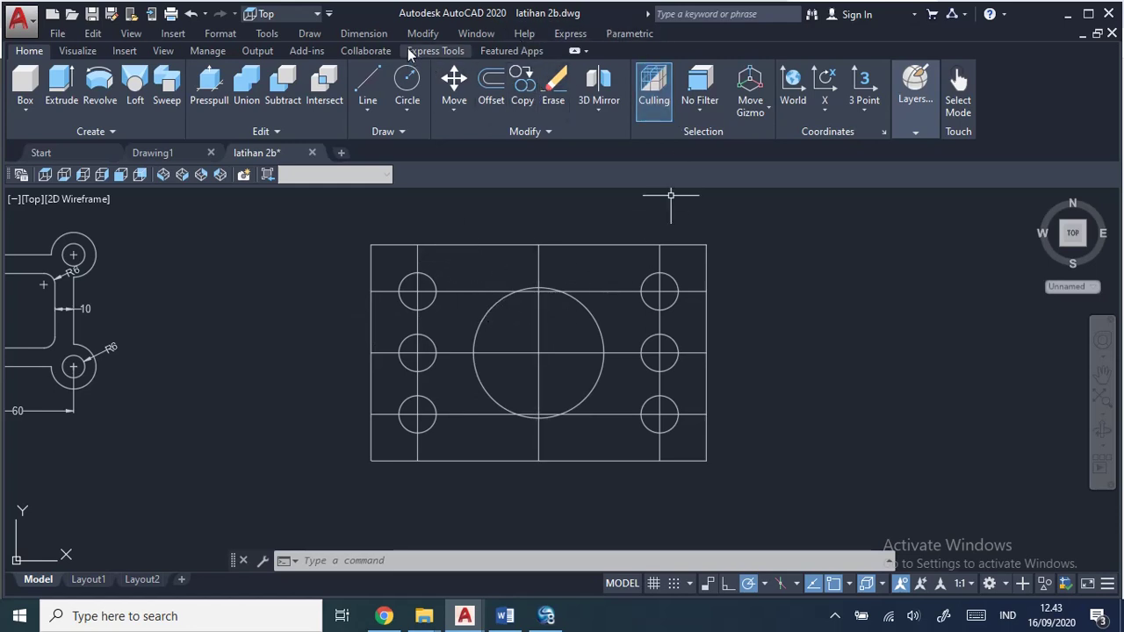
Step: Offset by 10 the vertical centreline both ways, the top edge down and the bottom edge up
left_click(491, 85)
type("10")
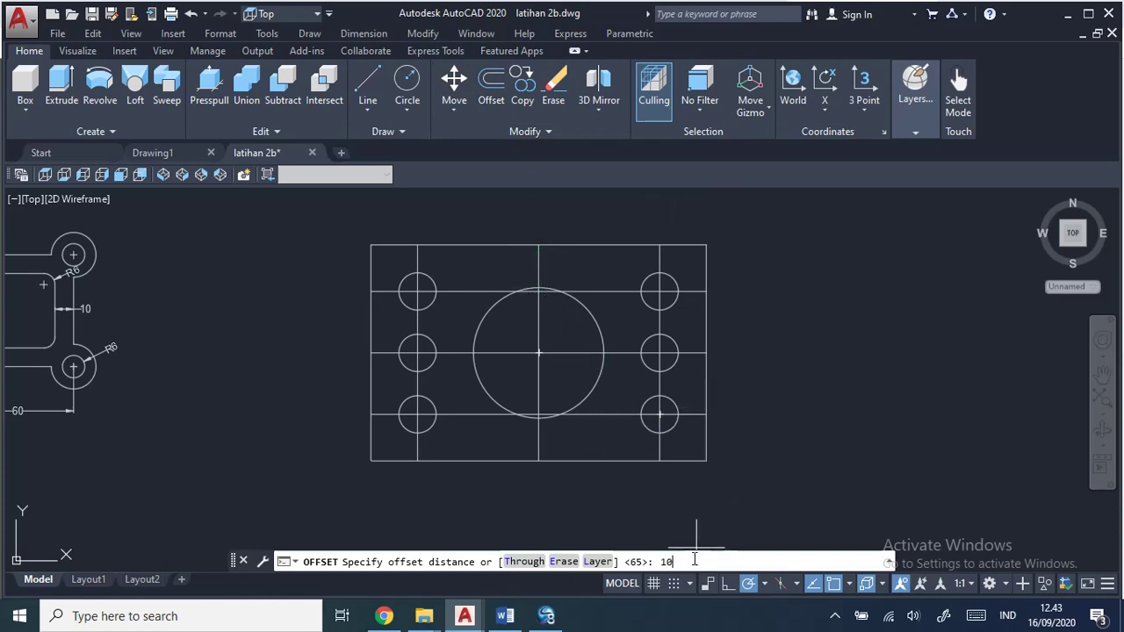
key("Return")
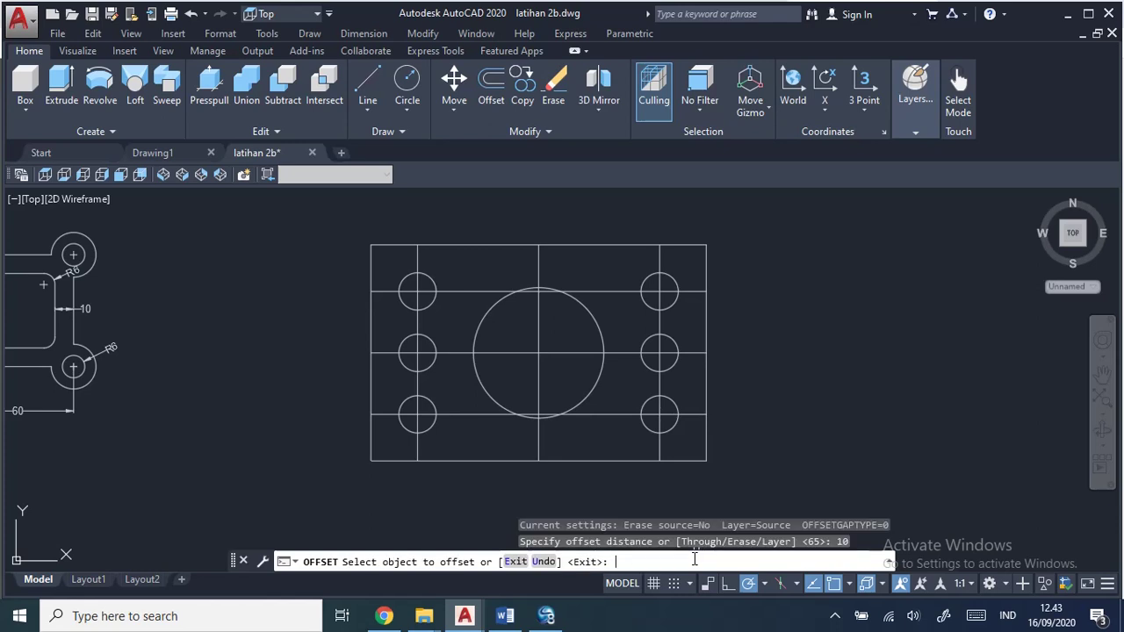
left_click(539, 267)
left_click(571, 269)
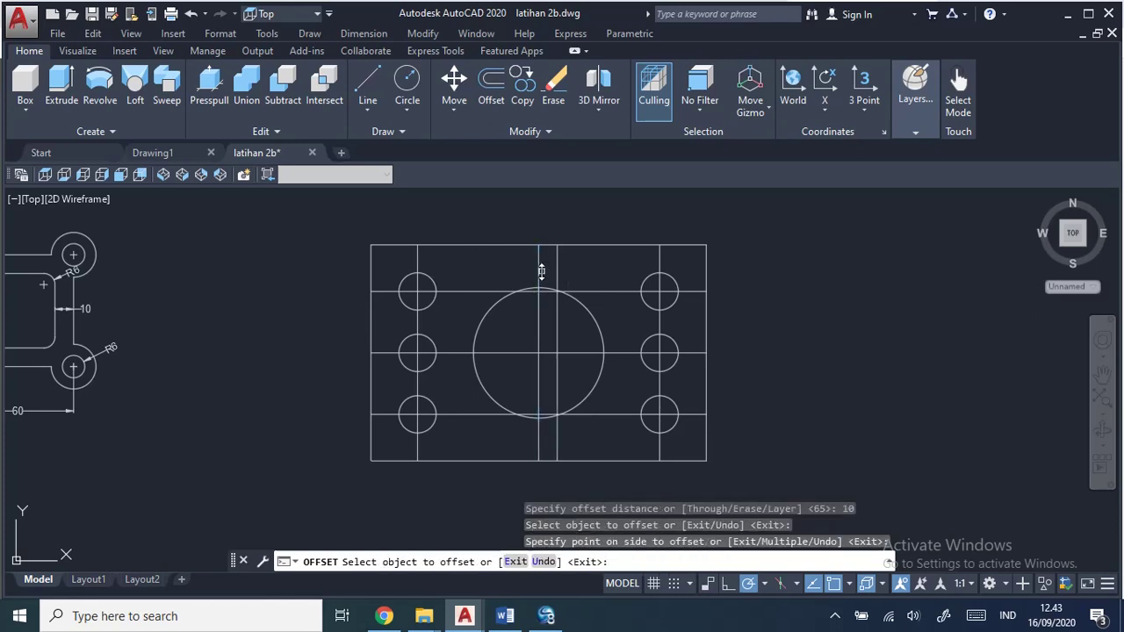
left_click(540, 270)
left_click(509, 270)
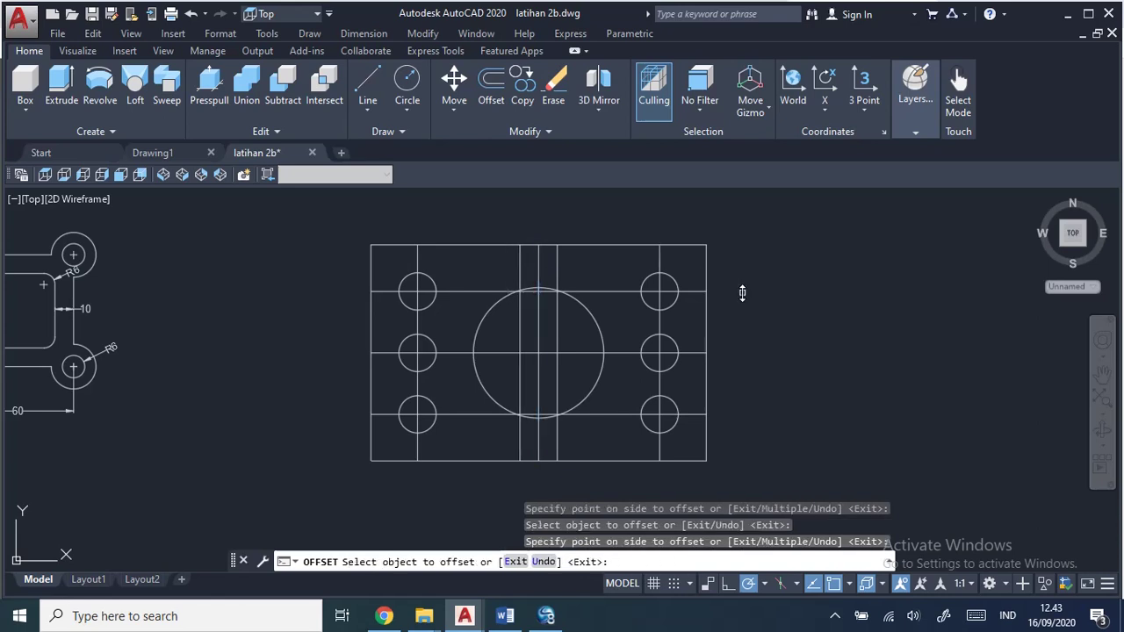
left_click(581, 247)
left_click(587, 290)
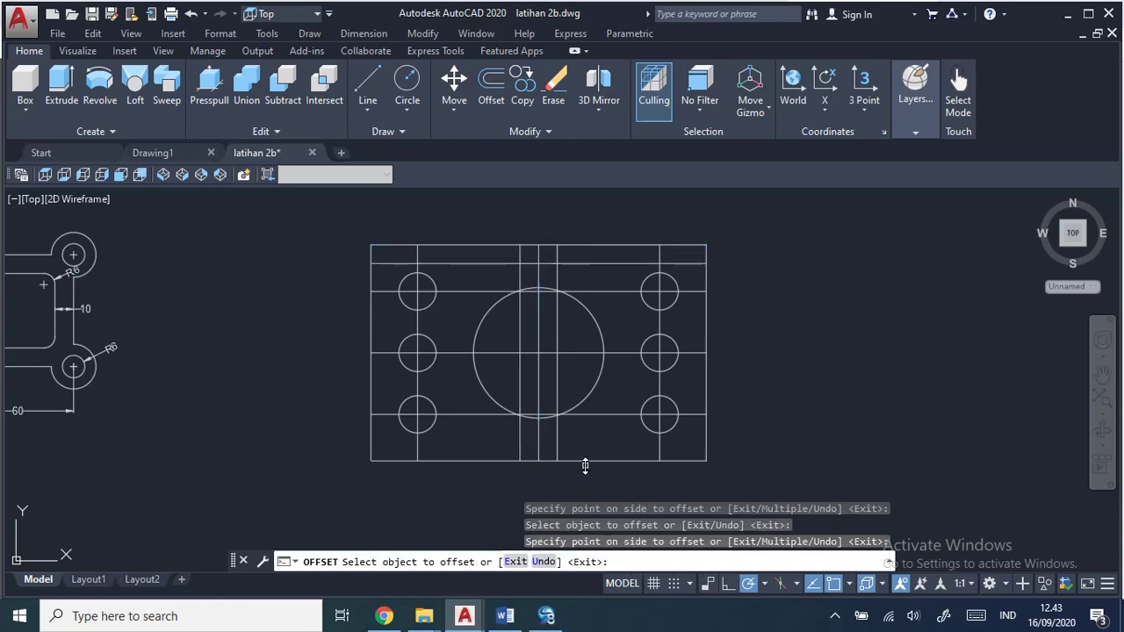
left_click(585, 460)
left_click(588, 433)
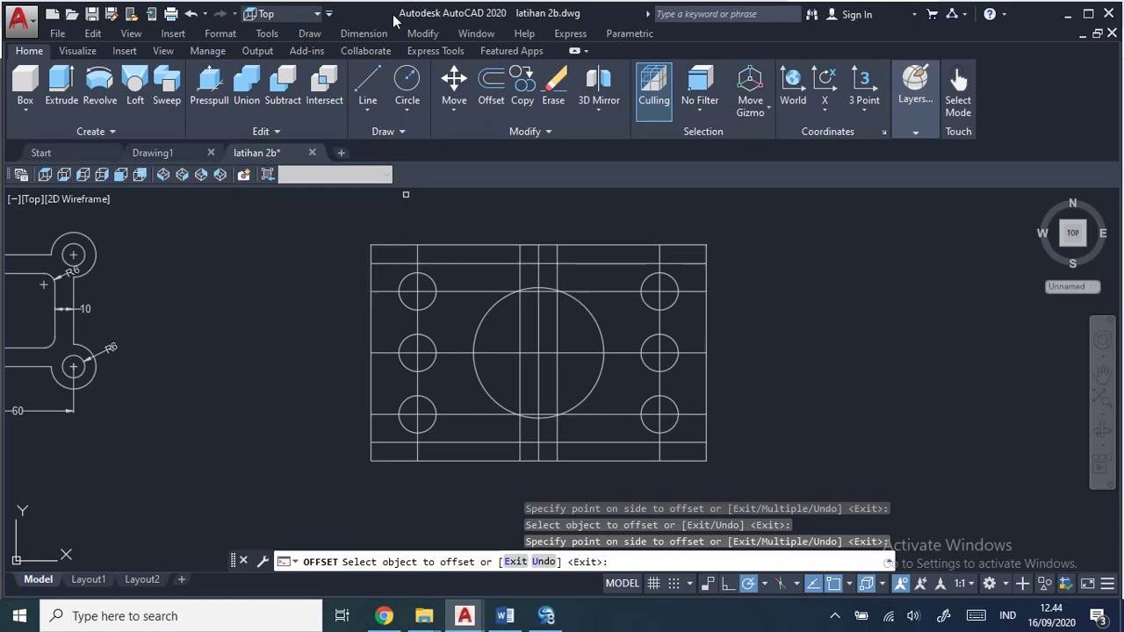
Step: Start TRIM with every line acting as a cutting edge
left_click(363, 34)
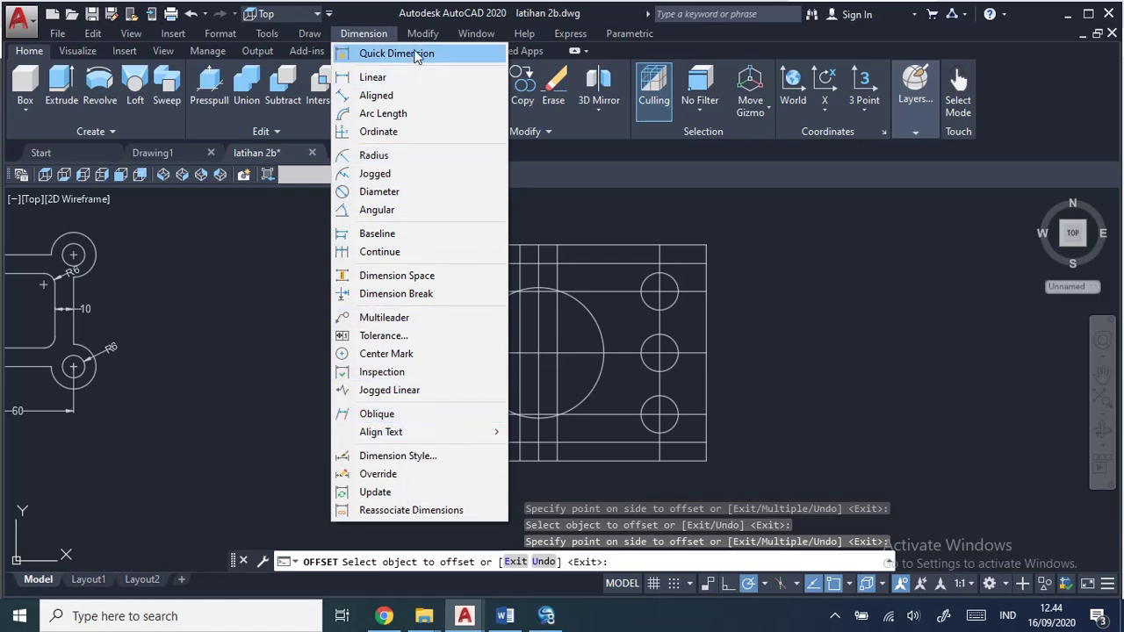
left_click(457, 341)
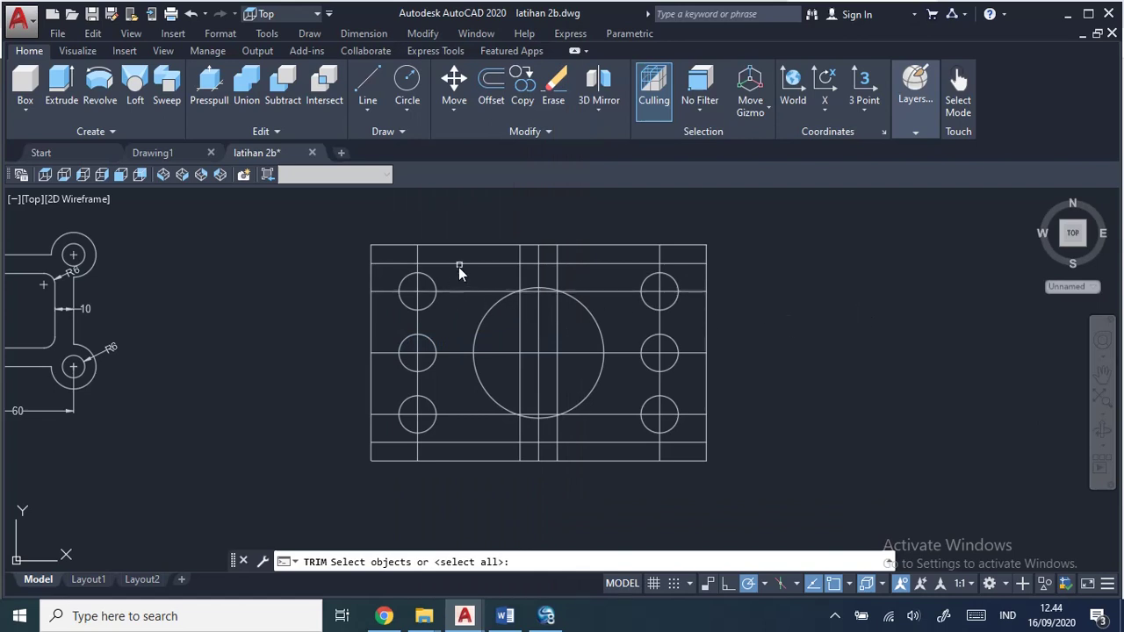
left_click(460, 264)
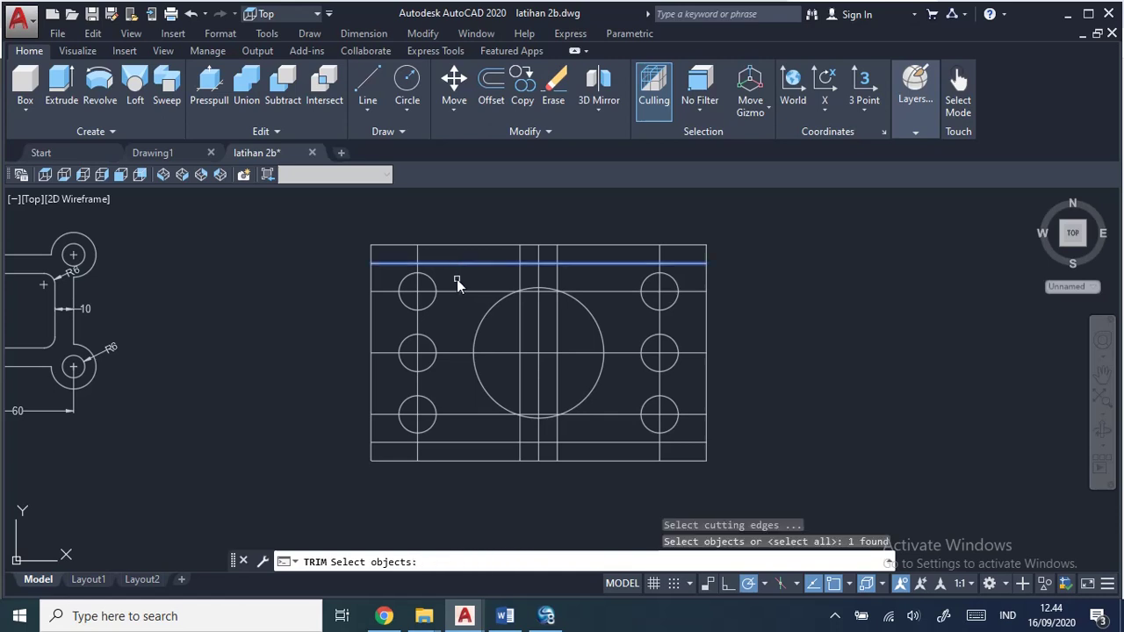
key("Escape")
left_click(408, 35)
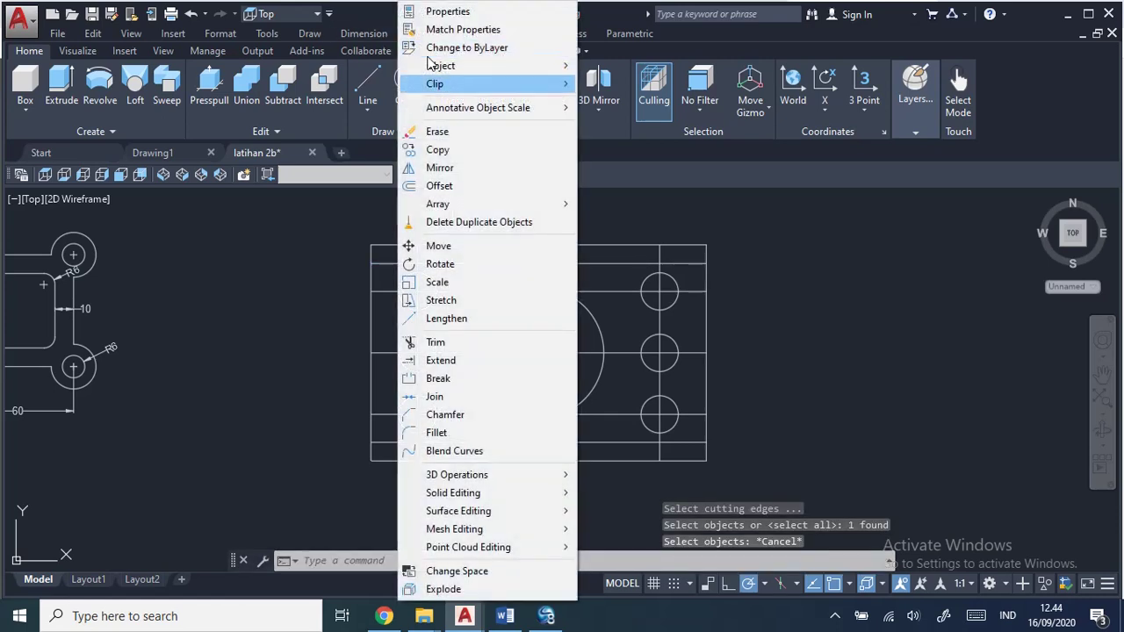
left_click(466, 346)
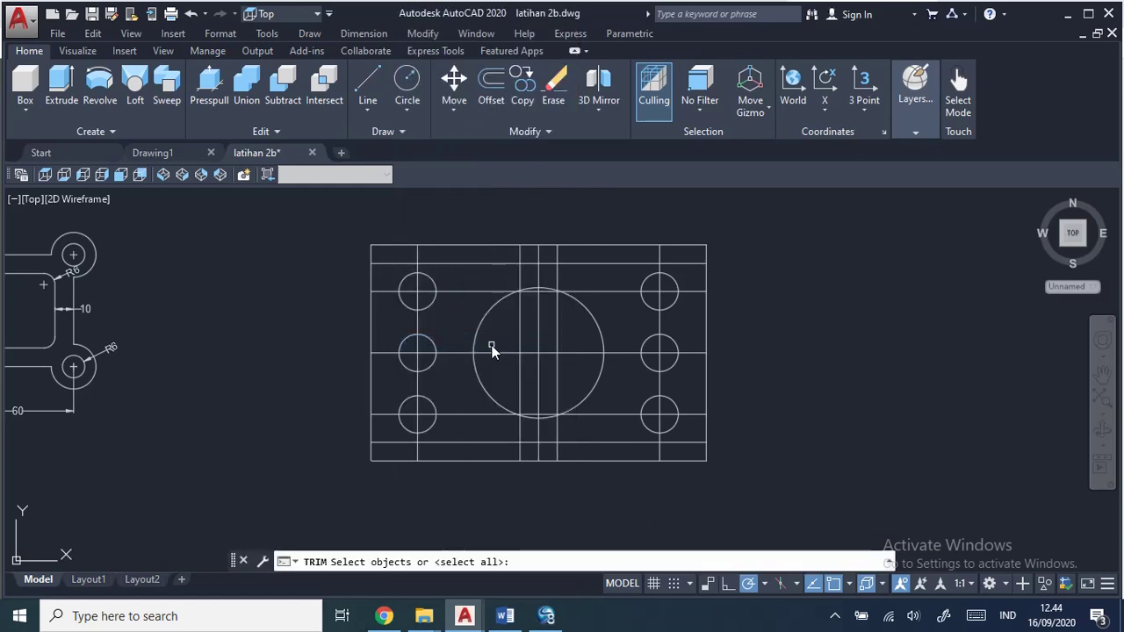
key("Return")
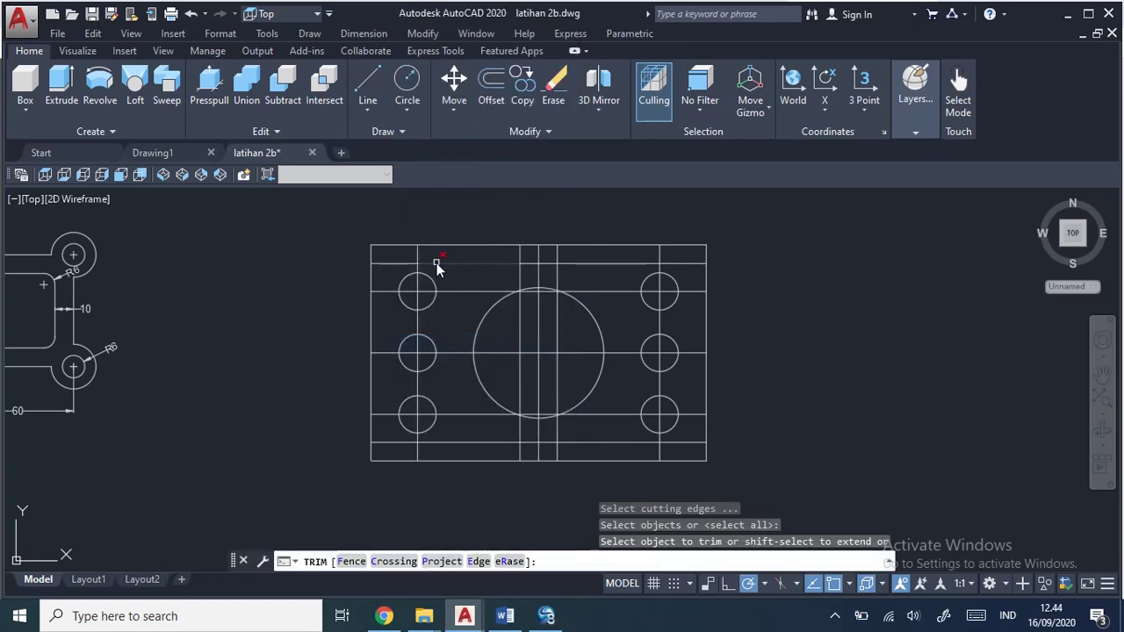
Step: Trim the top inner line and the slot's side lines around the slot opening
left_click(398, 264)
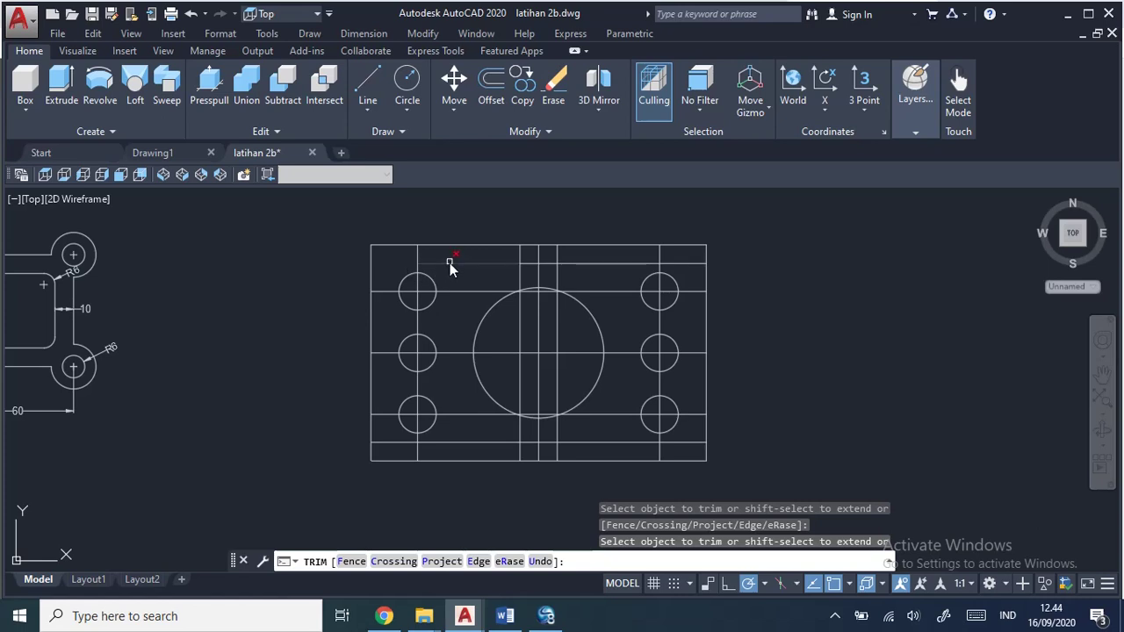
left_click(450, 262)
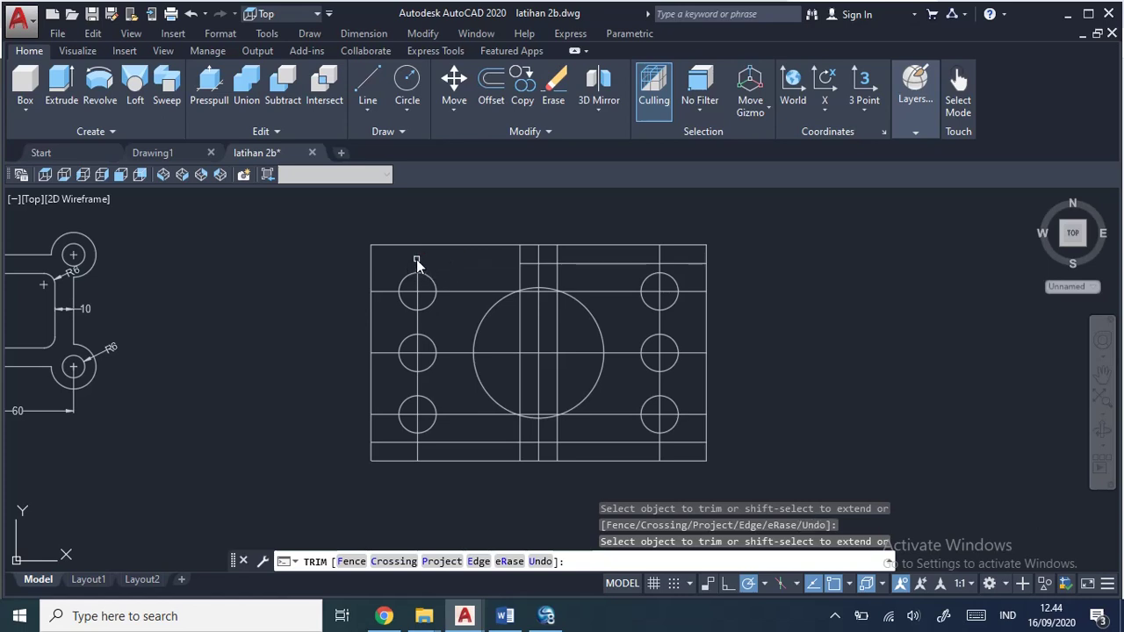
left_click(520, 253)
left_click(541, 254)
left_click(575, 264)
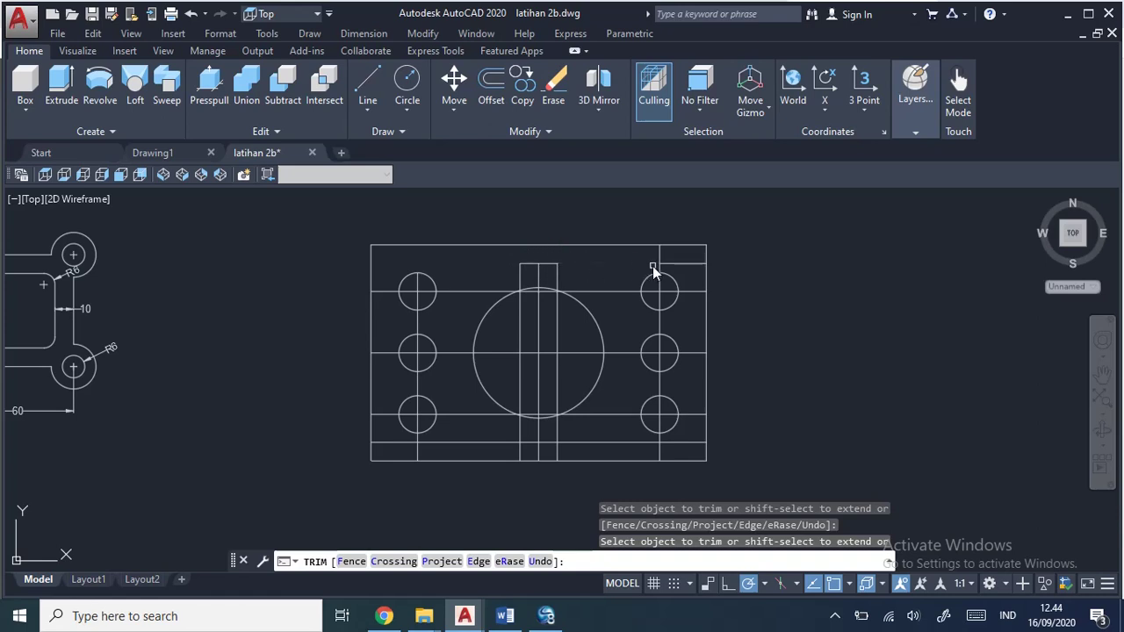
Step: Attempt to trim the short top-right segment while re-centring the plate in view
left_click(668, 264)
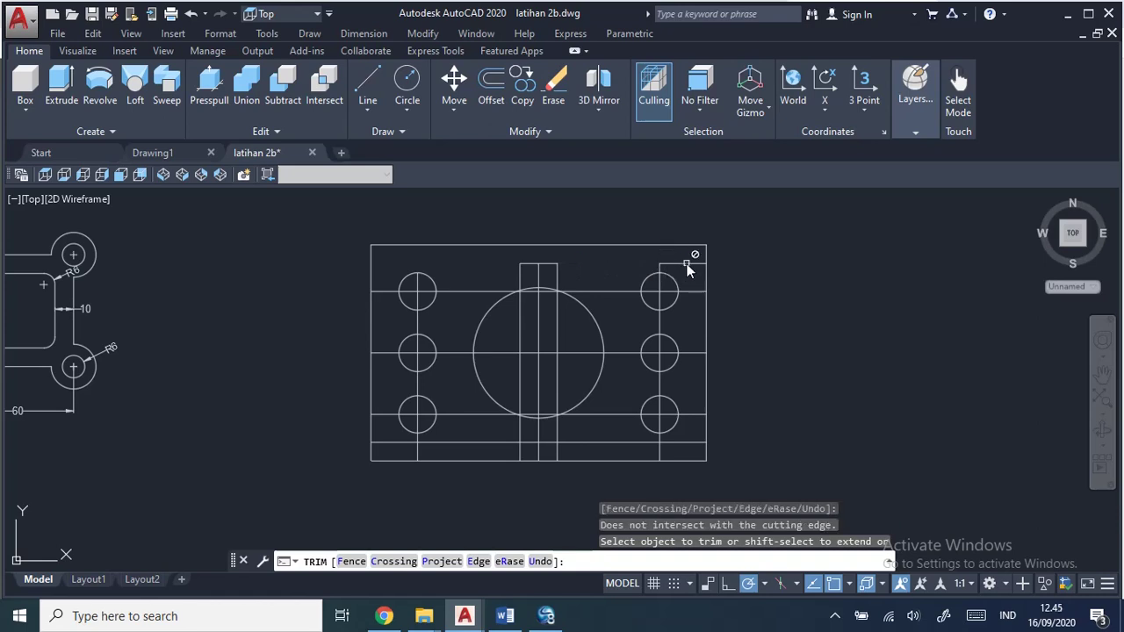
scroll(688, 260, "up", 2)
scroll(687, 260, "up", 2)
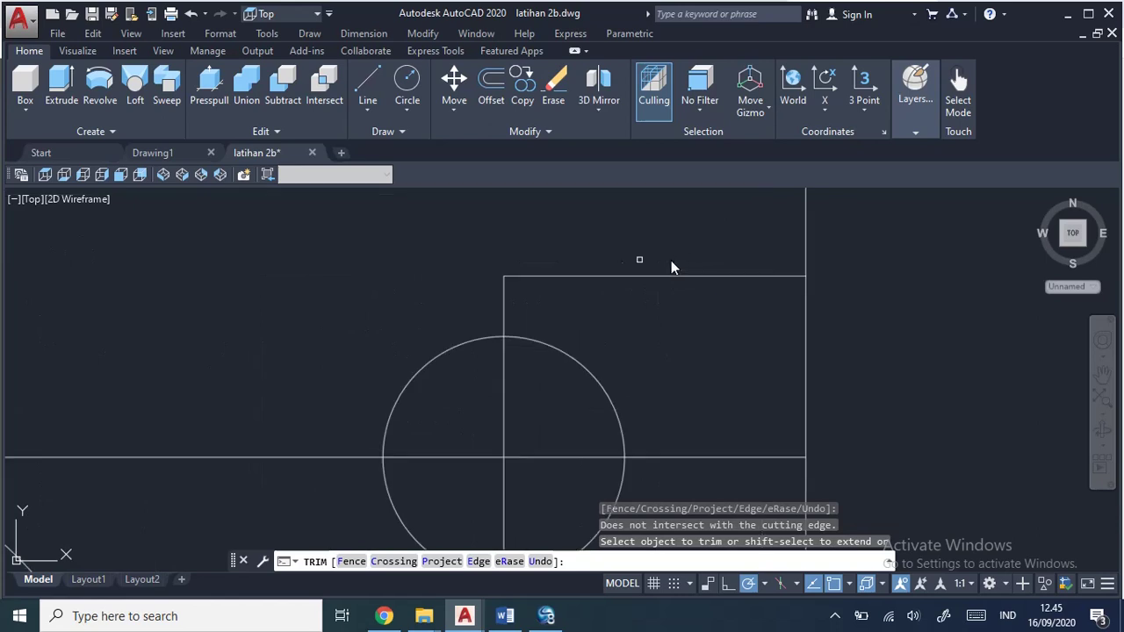
left_click(504, 311)
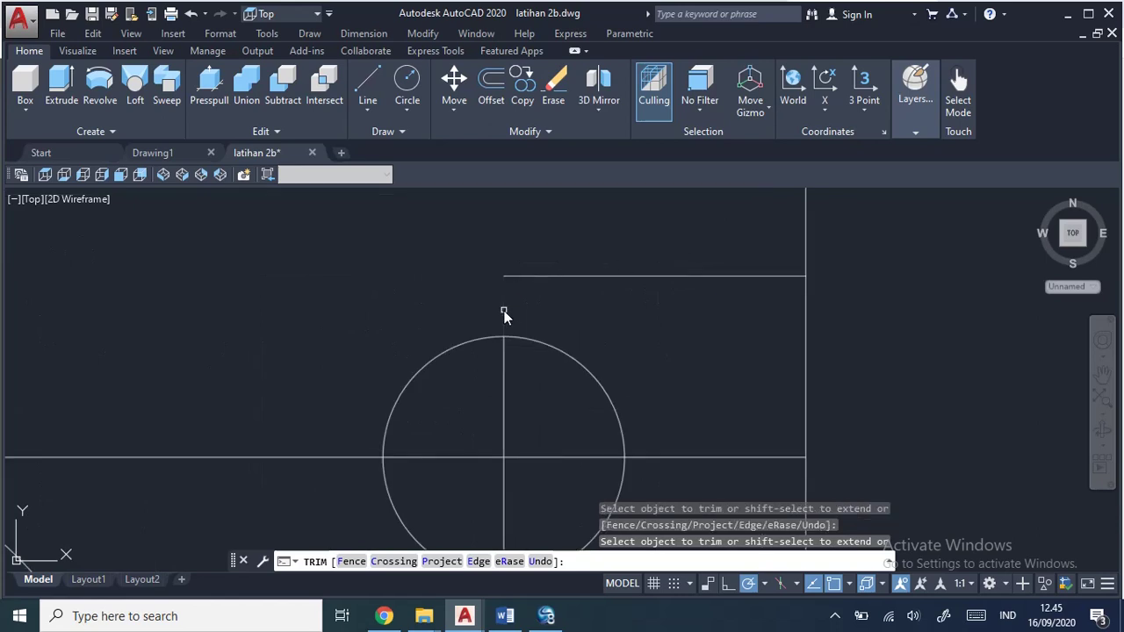
scroll(585, 292, "down", 4)
scroll(585, 292, "down", 2)
left_click(585, 293)
scroll(585, 292, "down", 1)
middle_click_drag(585, 292, 640, 276)
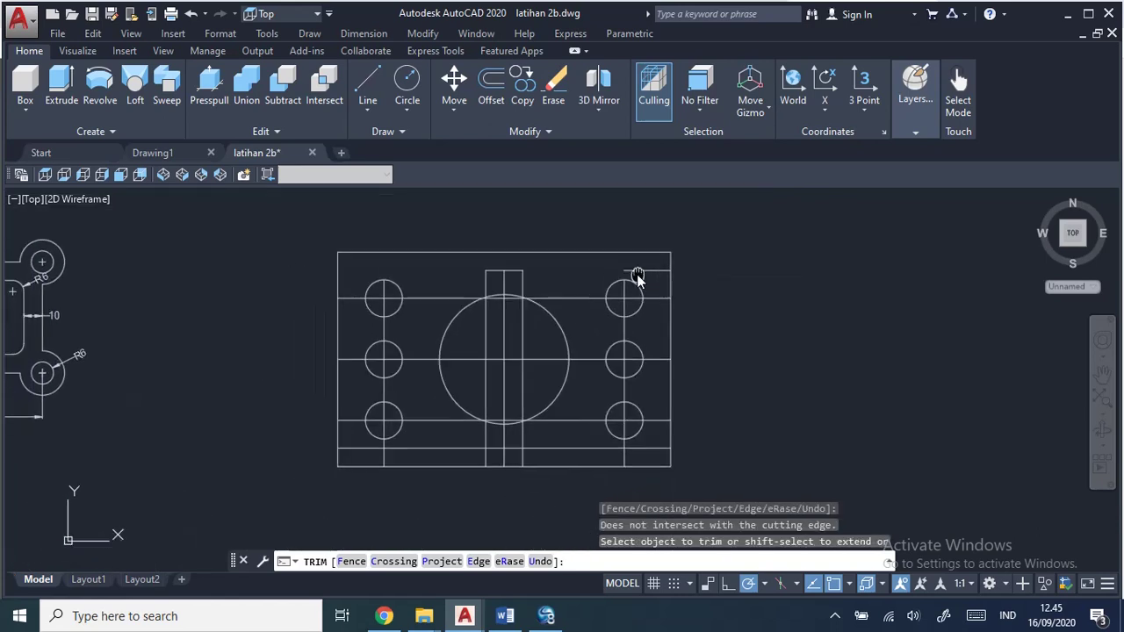
scroll(619, 303, "up", 2)
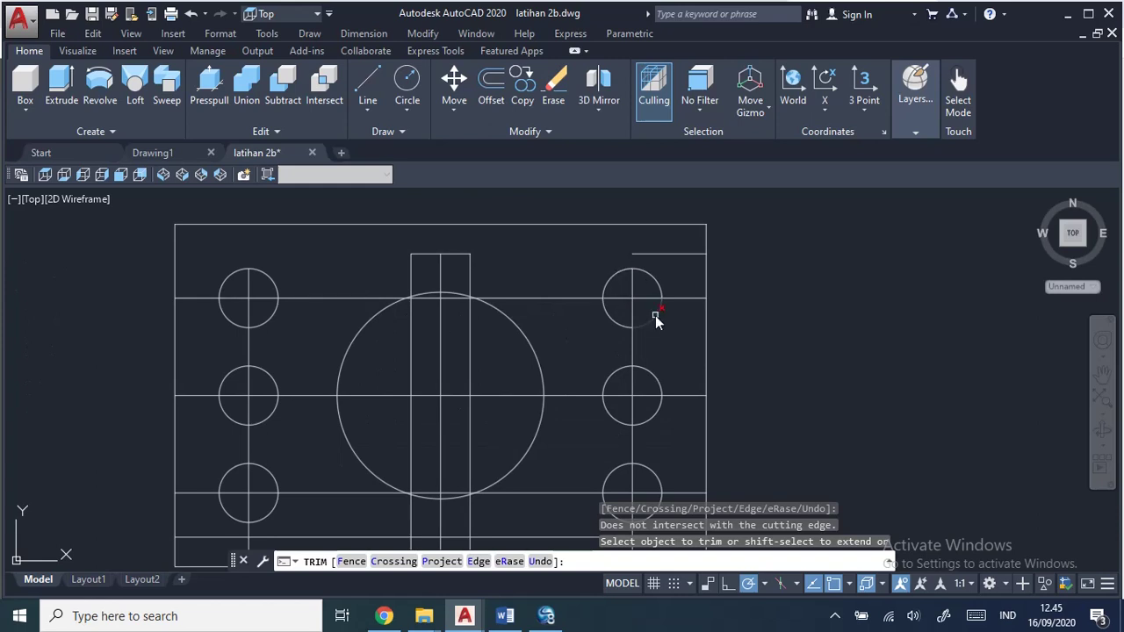
Step: Trim the line segments around and inside the top-left hole
left_click(315, 298)
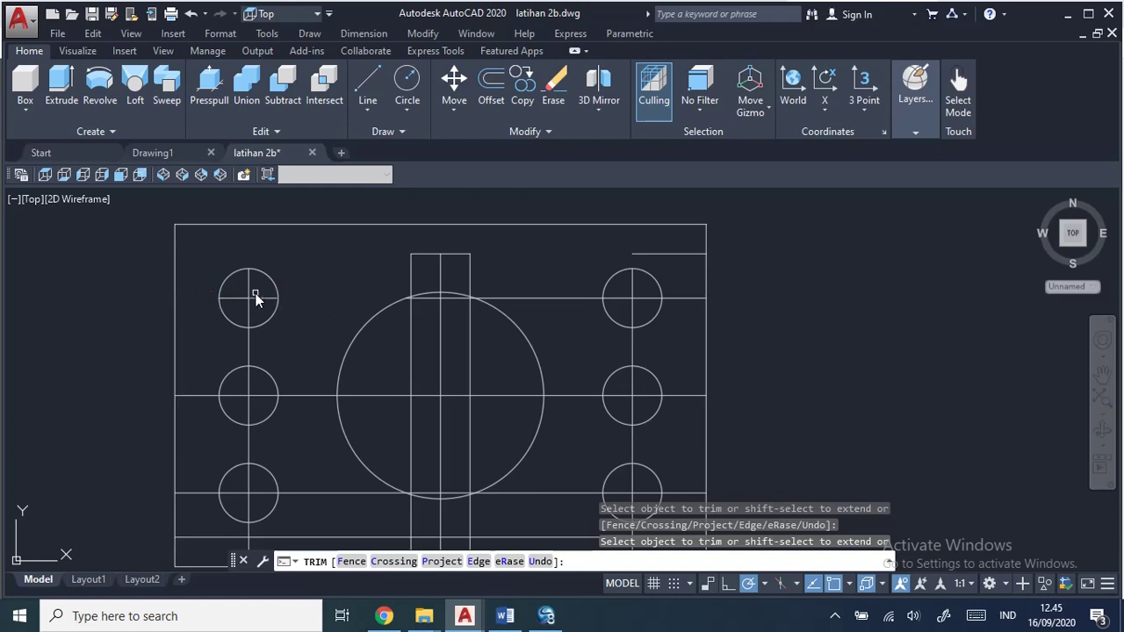
left_click(247, 299)
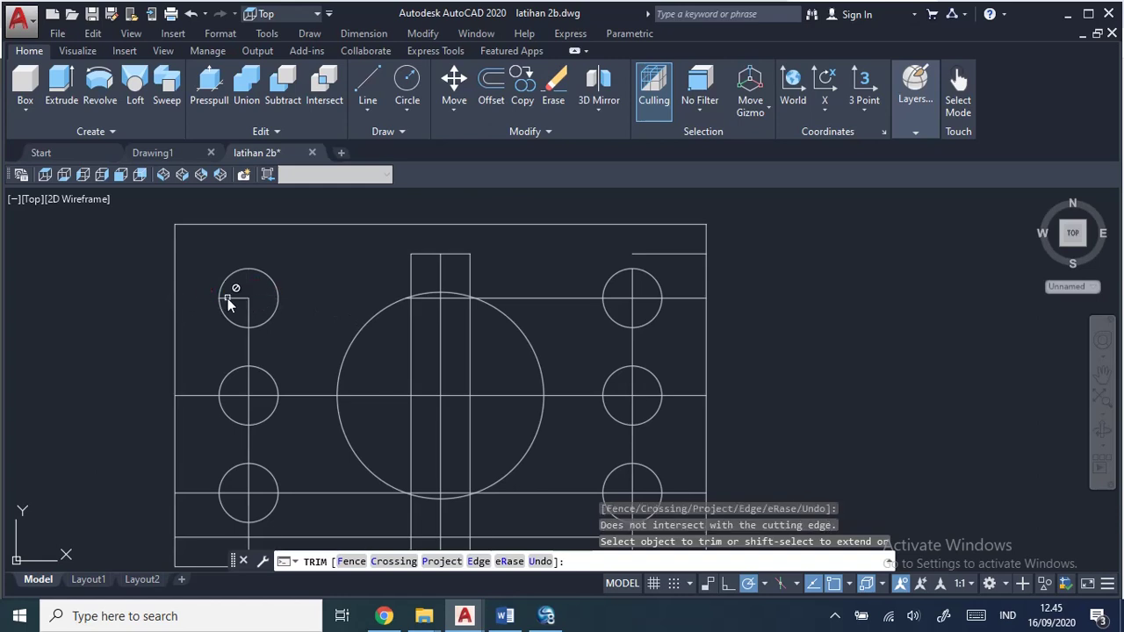
left_click(247, 315)
left_click(250, 348)
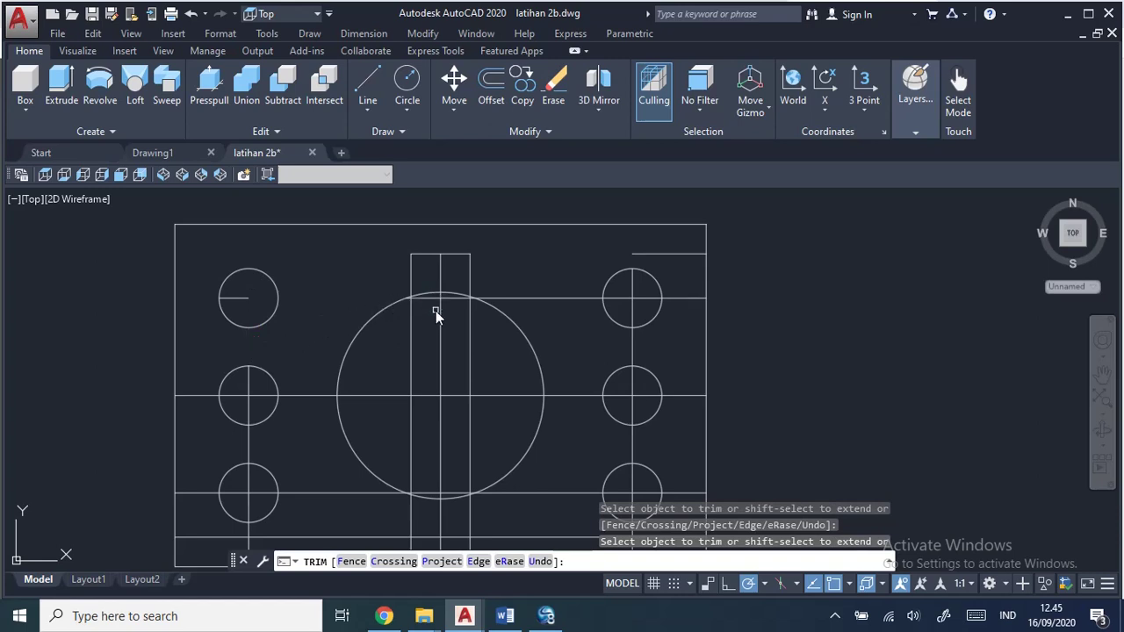
Step: Remove the centreline, circle arc and notch-edge pieces to form the notch in the large circle
left_click(438, 277)
left_click(429, 298)
left_click(441, 316)
left_click(412, 344)
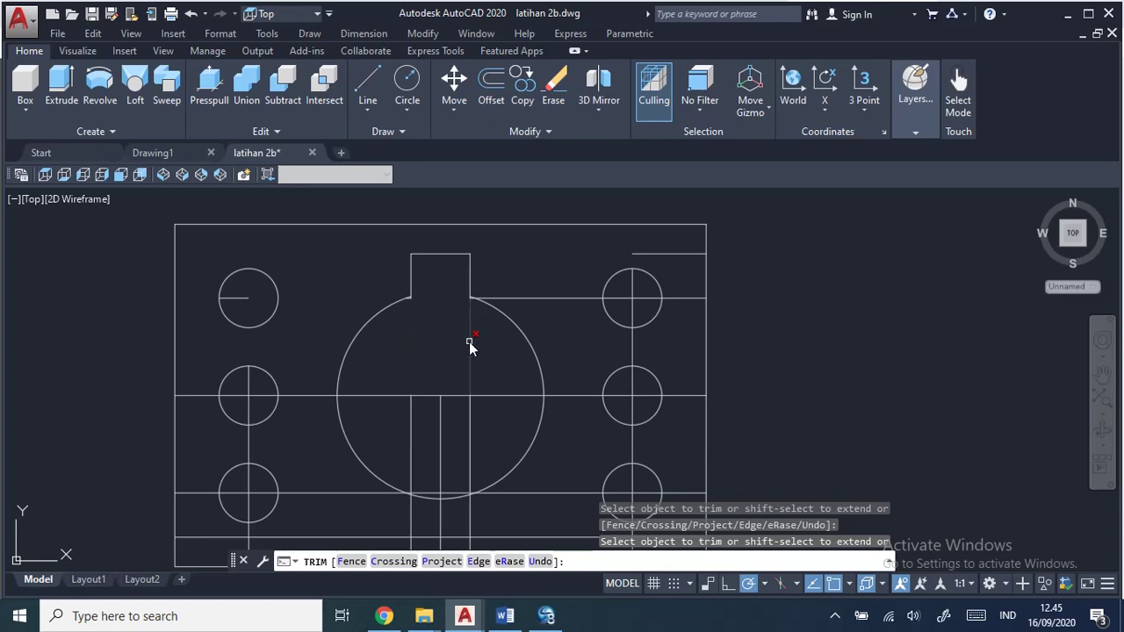
left_click(470, 345)
Step: Trim the vertical and horizontal lines through the top-right hole and end trimming
left_click(632, 283)
left_click(650, 254)
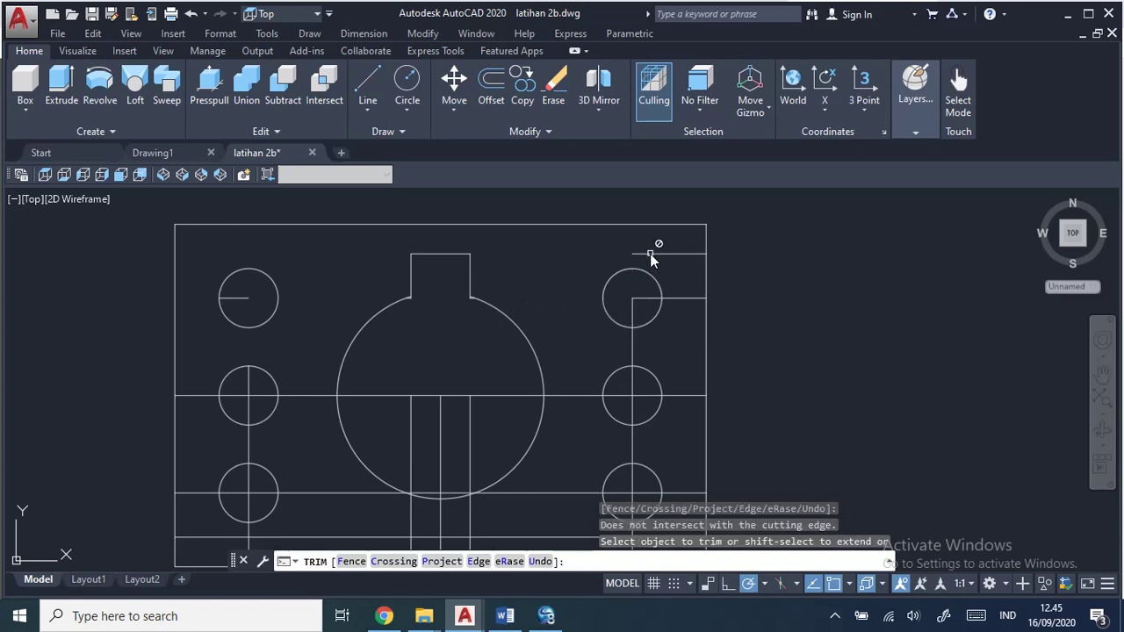
left_click(687, 300)
left_click(657, 298)
left_click(634, 312)
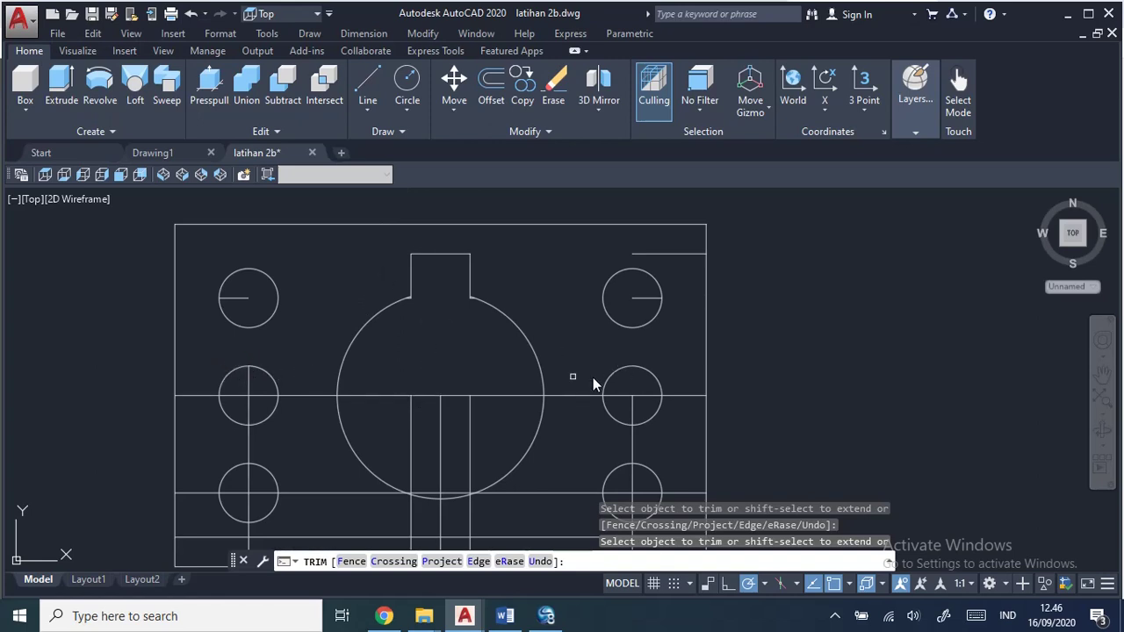
left_click(369, 384)
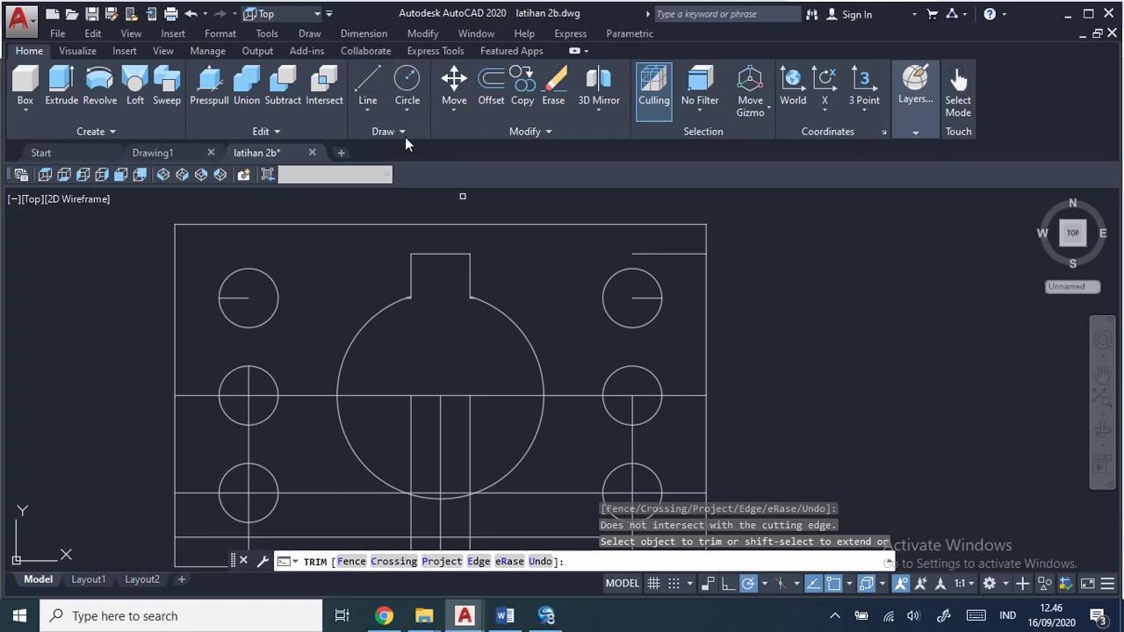
key("Escape")
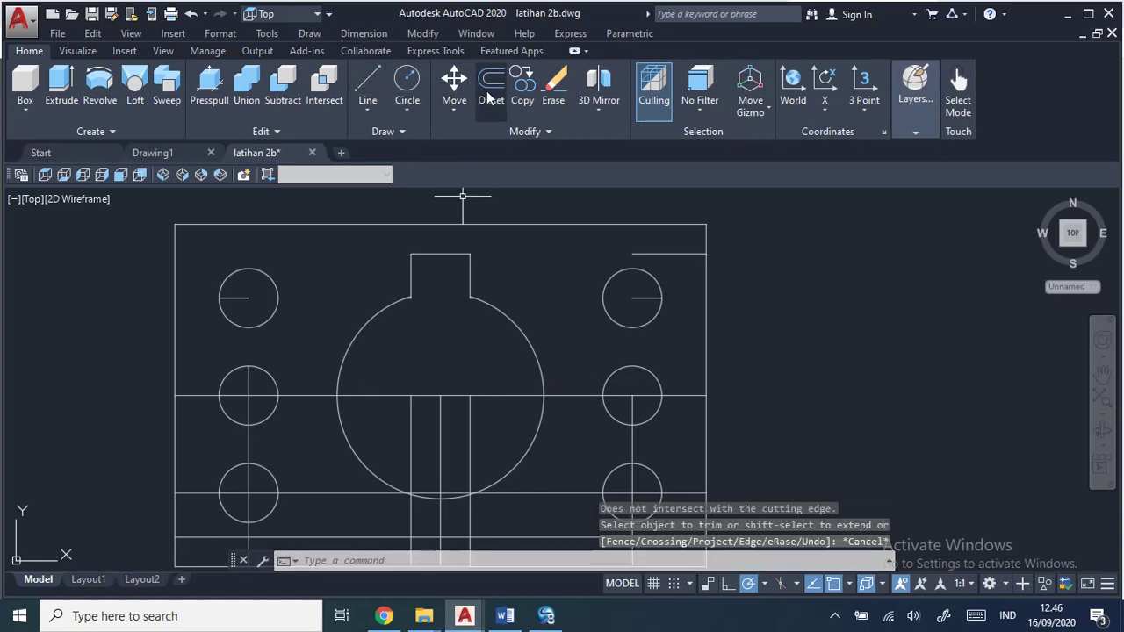
Step: Offset the middle horizontal centreline 10 units upward and 10 units downward
left_click(491, 88)
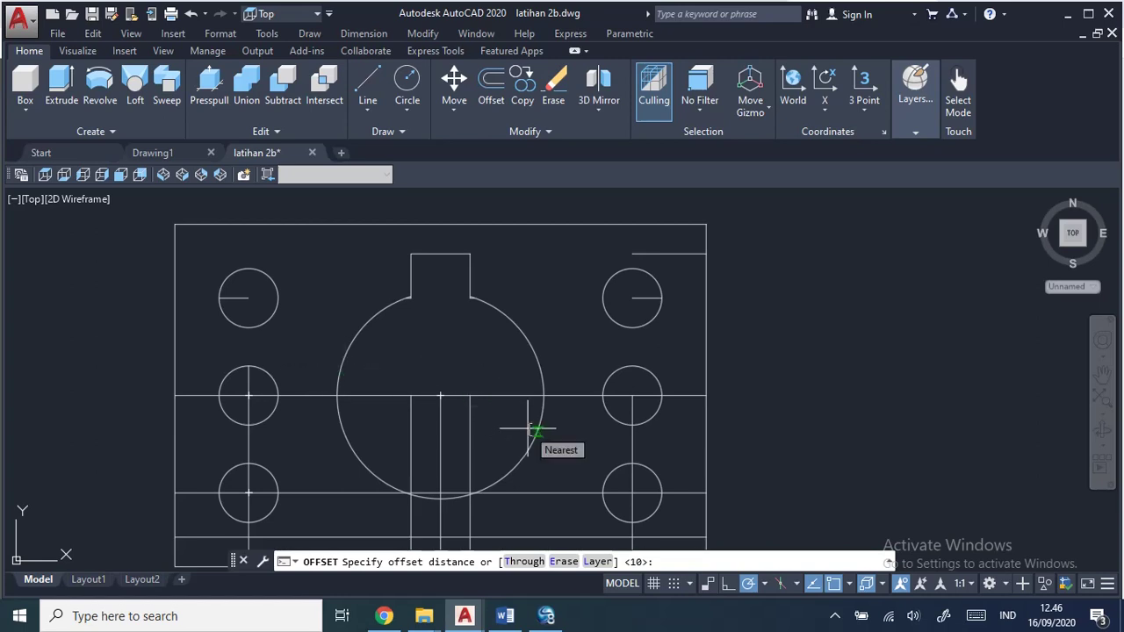
key("Escape")
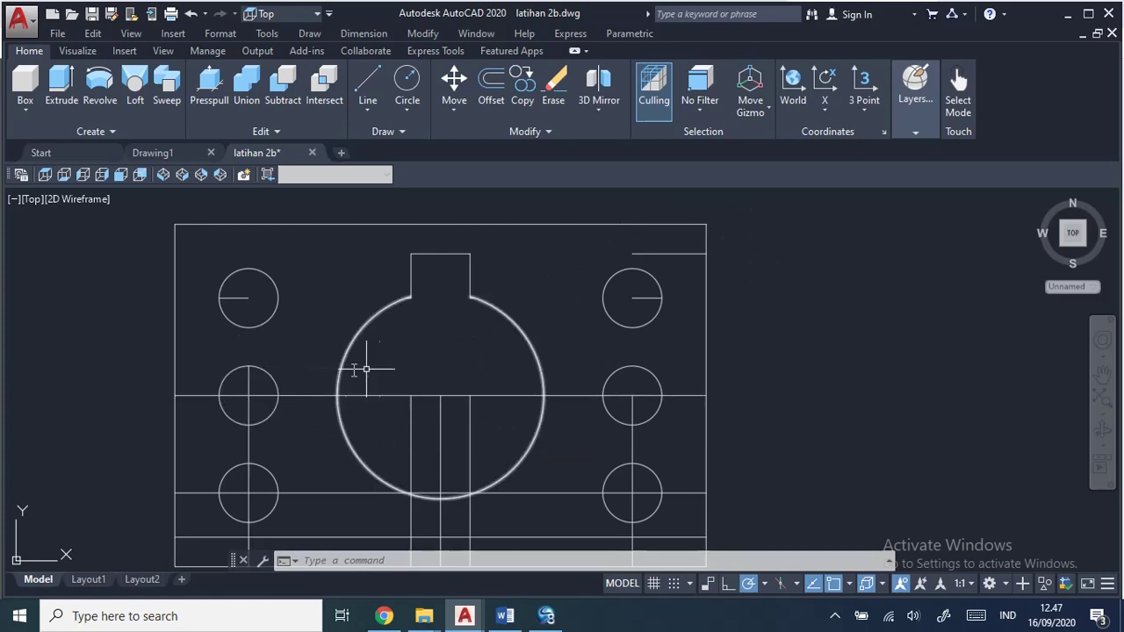
left_click(501, 88)
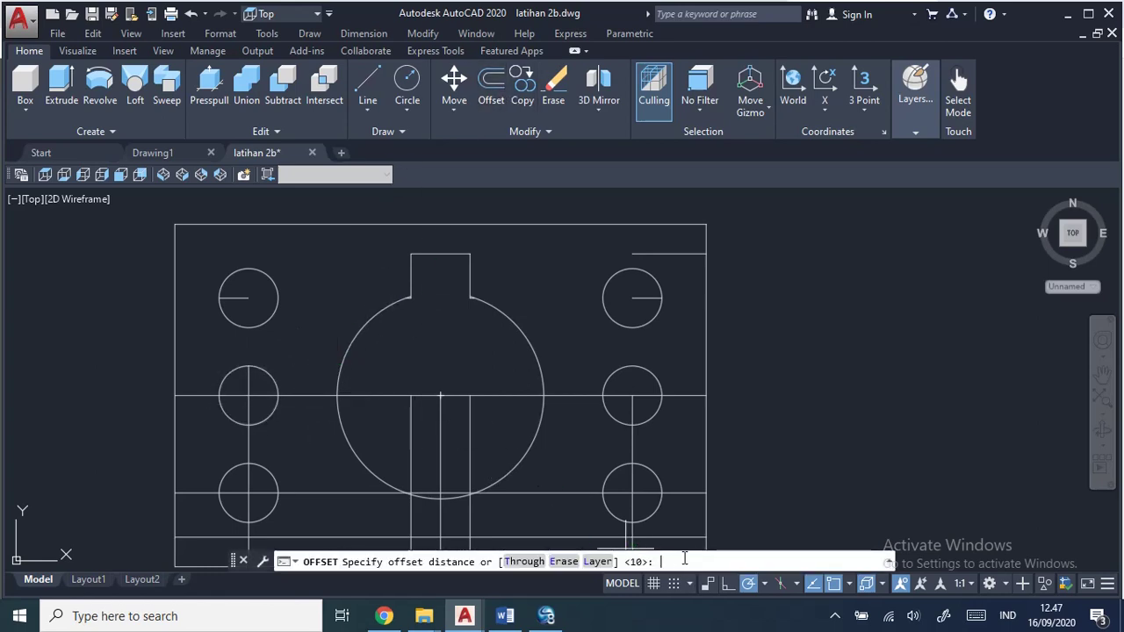
type("10")
key("Return")
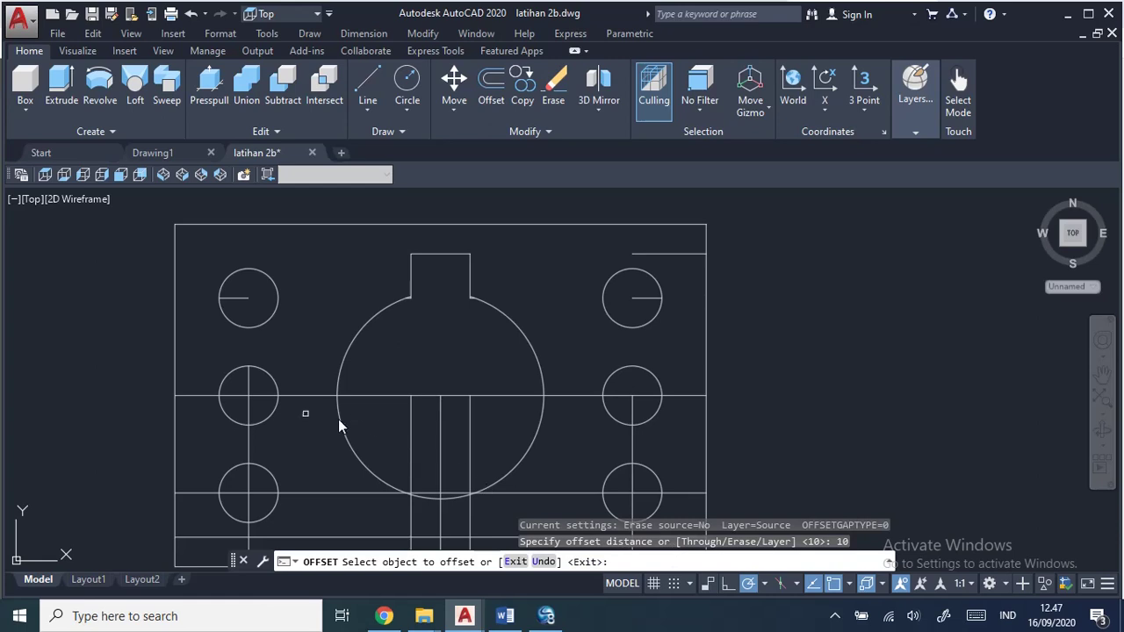
left_click(303, 396)
left_click(302, 376)
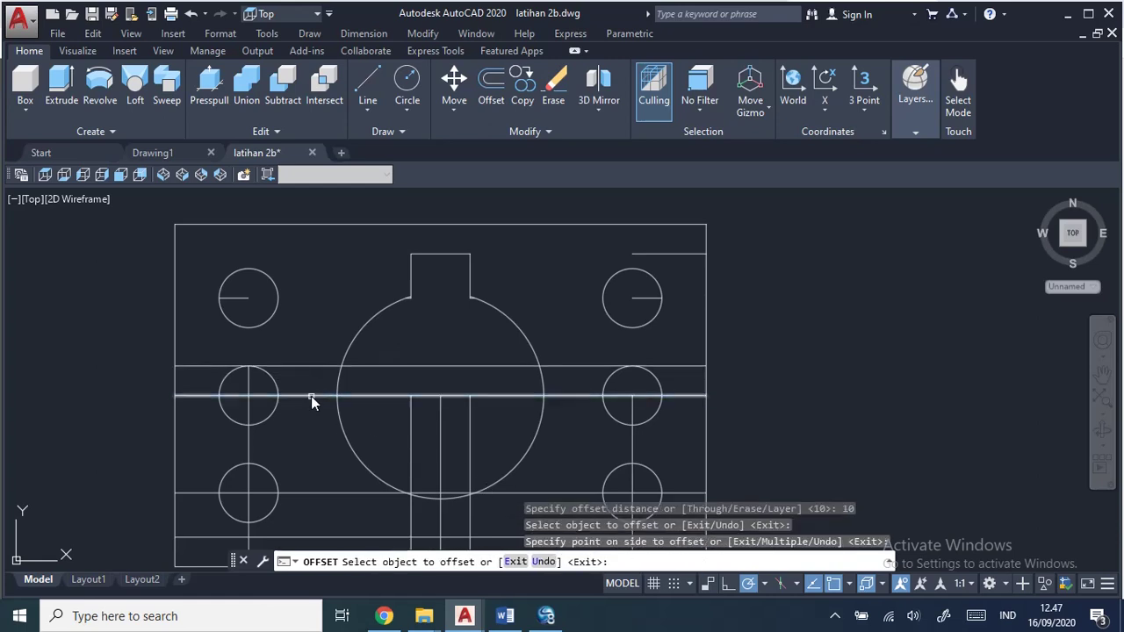
left_click(310, 396)
left_click(299, 430)
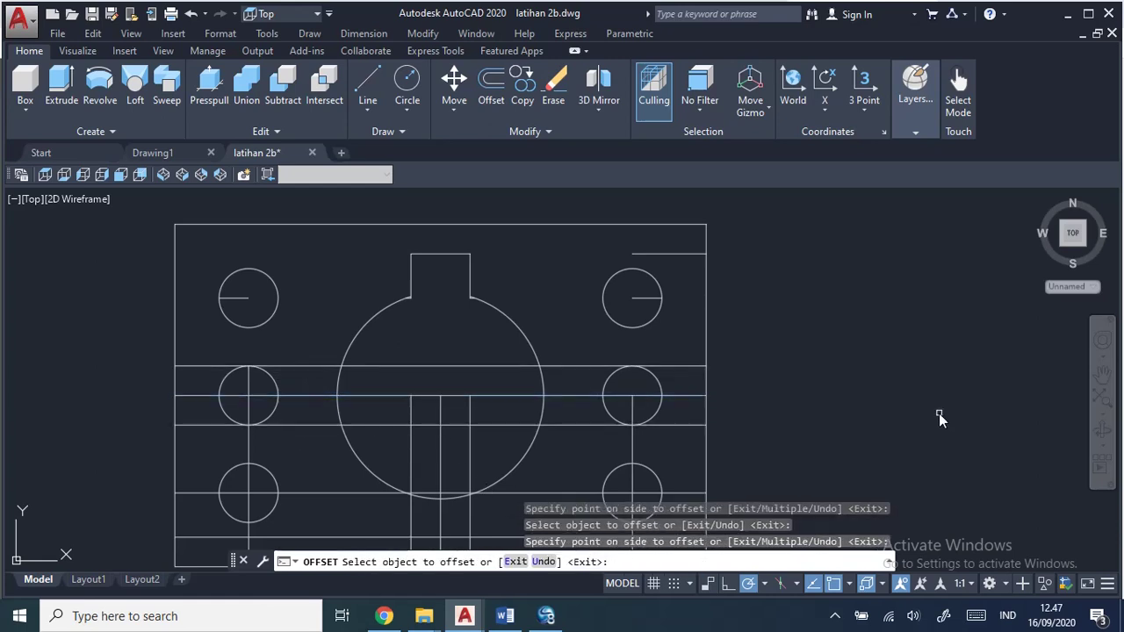
middle_click_drag(927, 405, 999, 352)
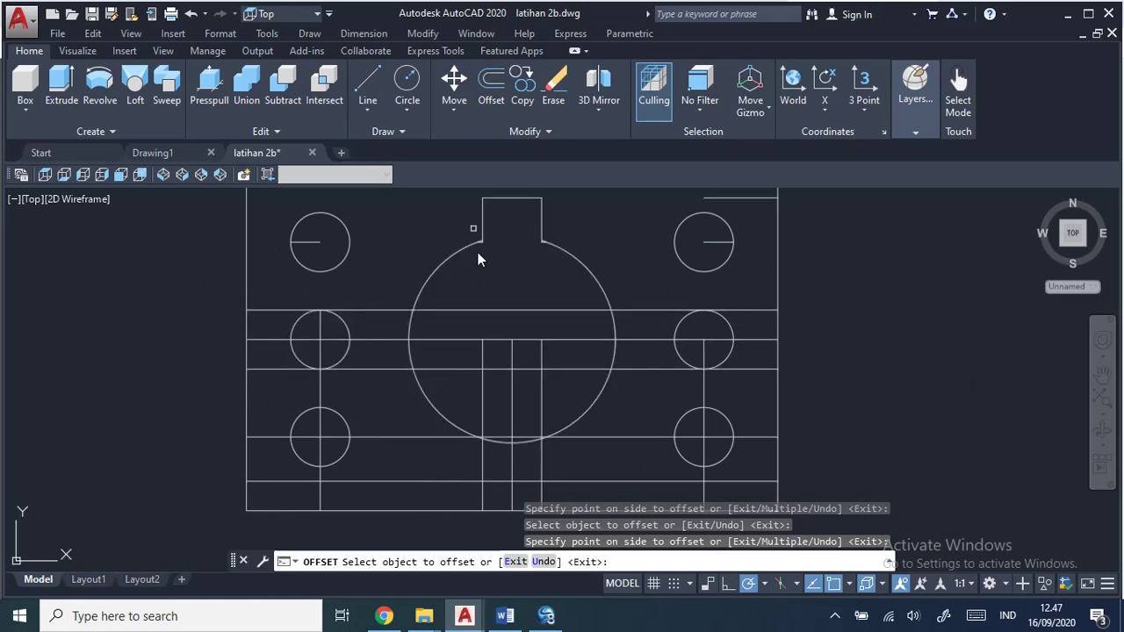
left_click(423, 33)
left_click(452, 71)
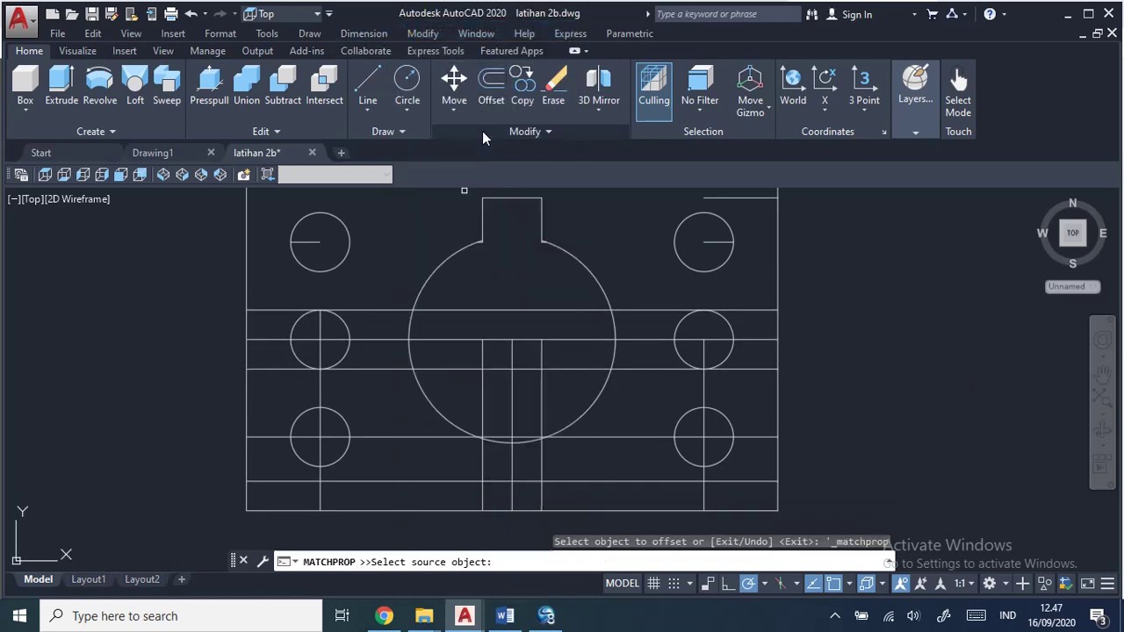
left_click(422, 33)
Step: Trim the slot lines and the left middle hole's right half into a rounded slot end
left_click(498, 347)
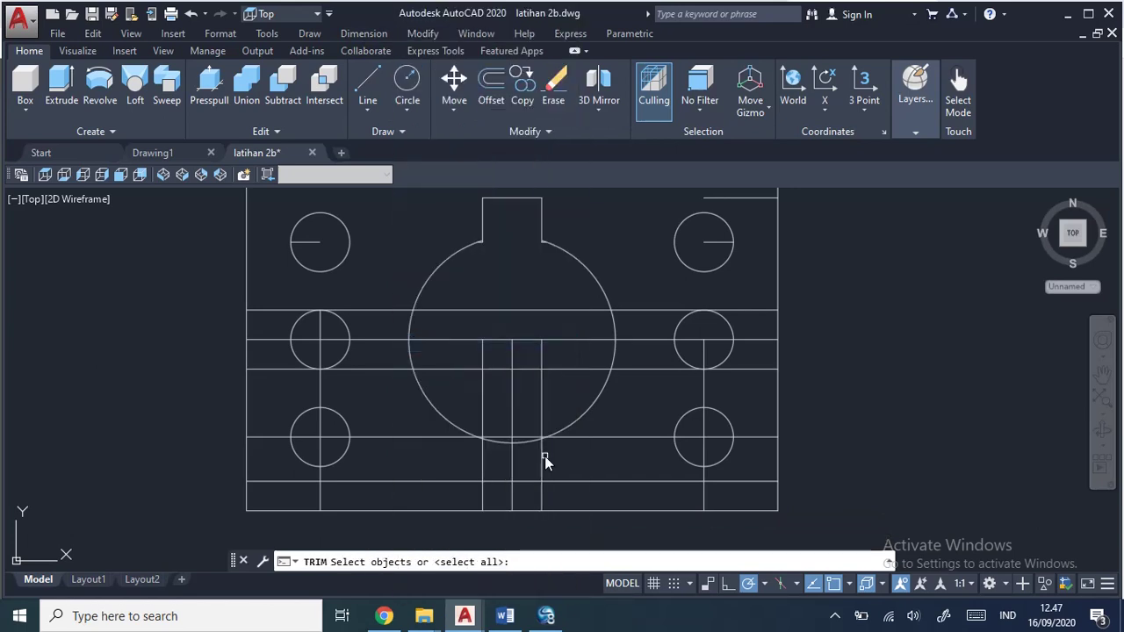
key("Return")
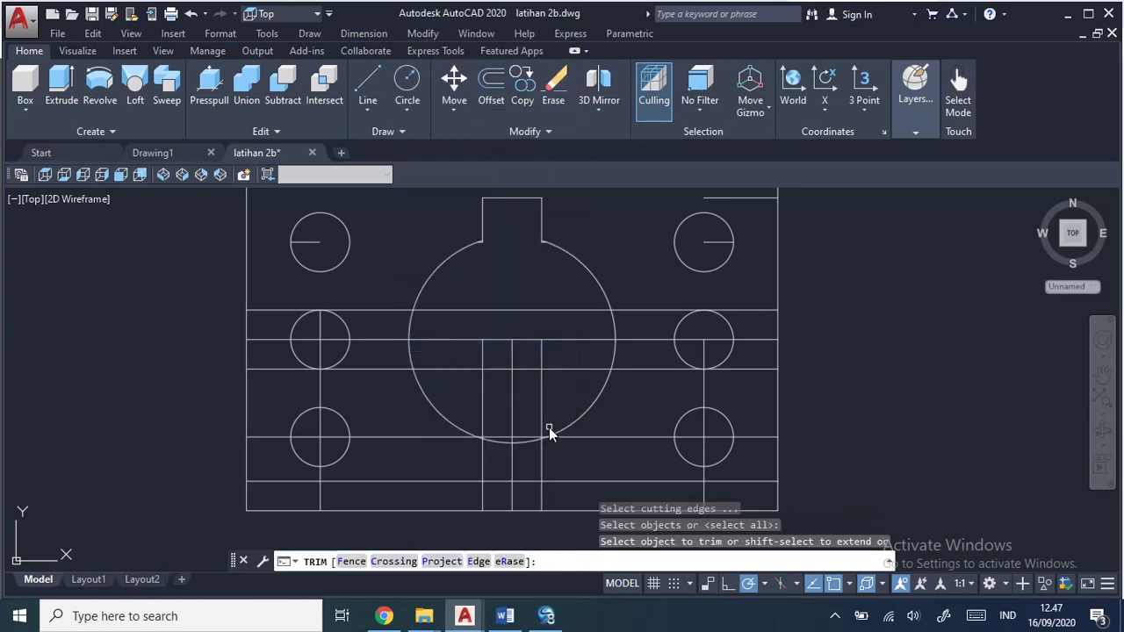
left_click(270, 312)
left_click(268, 341)
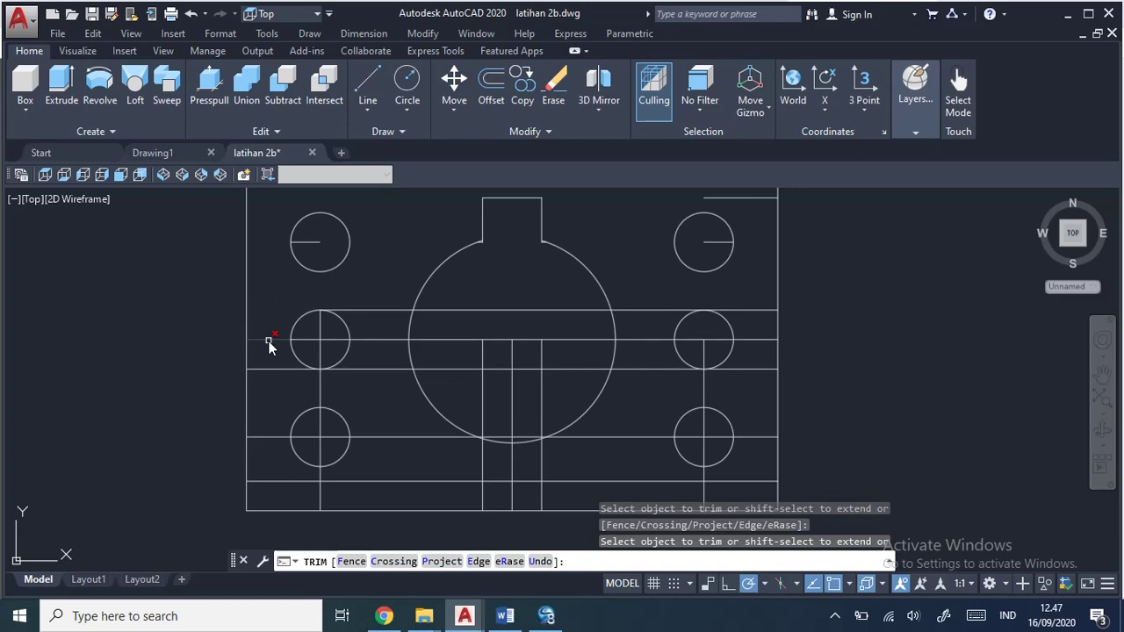
left_click(270, 369)
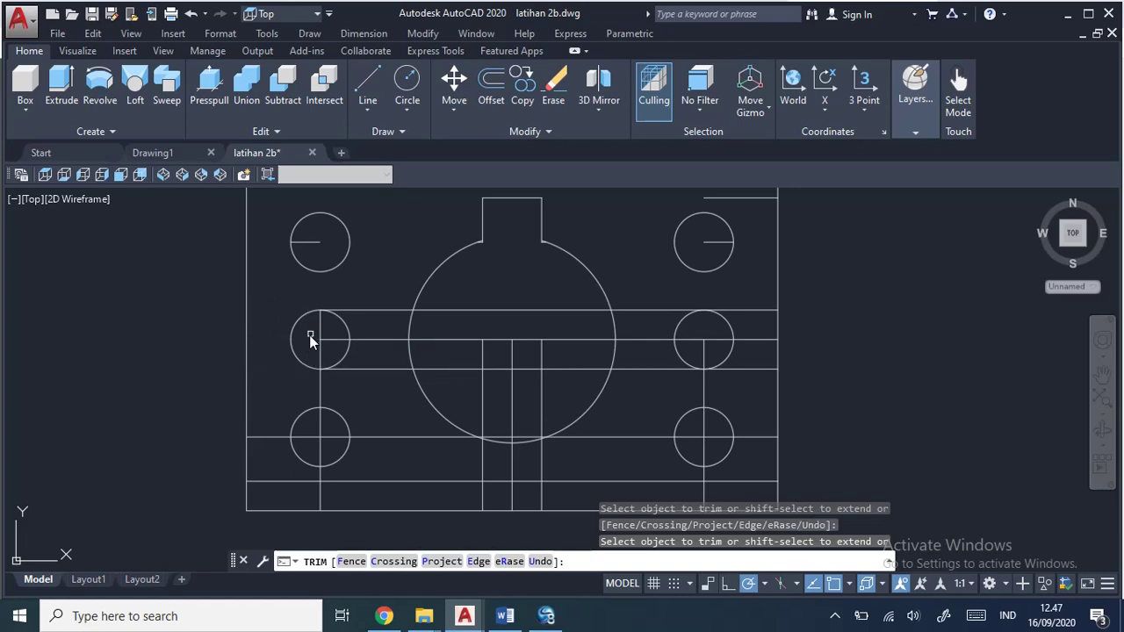
left_click(340, 329)
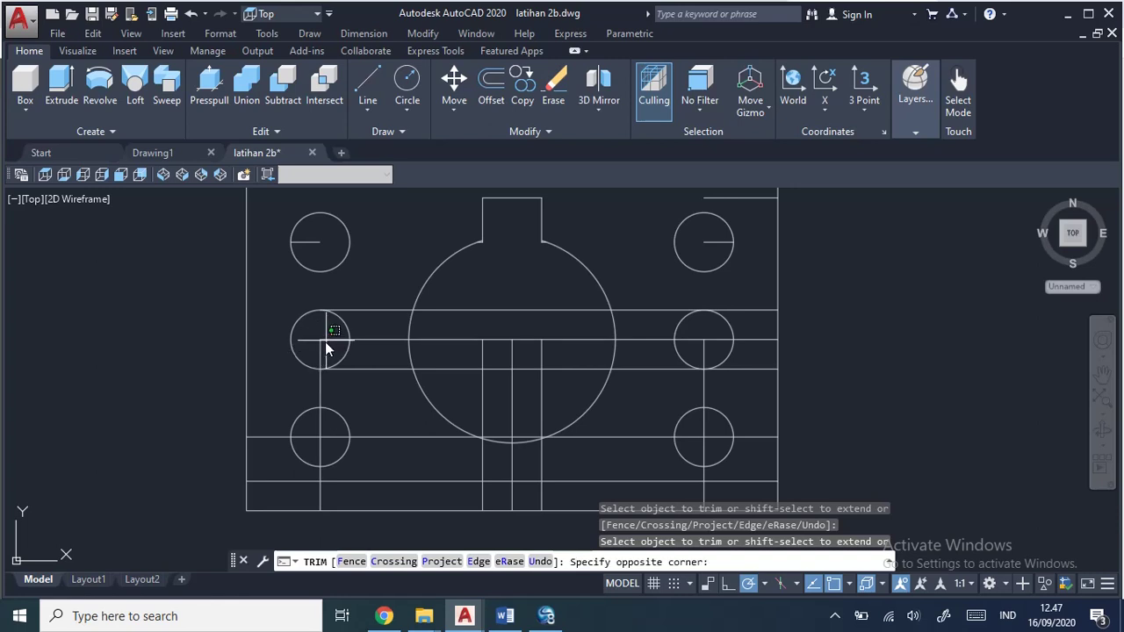
left_click(327, 341)
left_click(325, 341)
key("Escape")
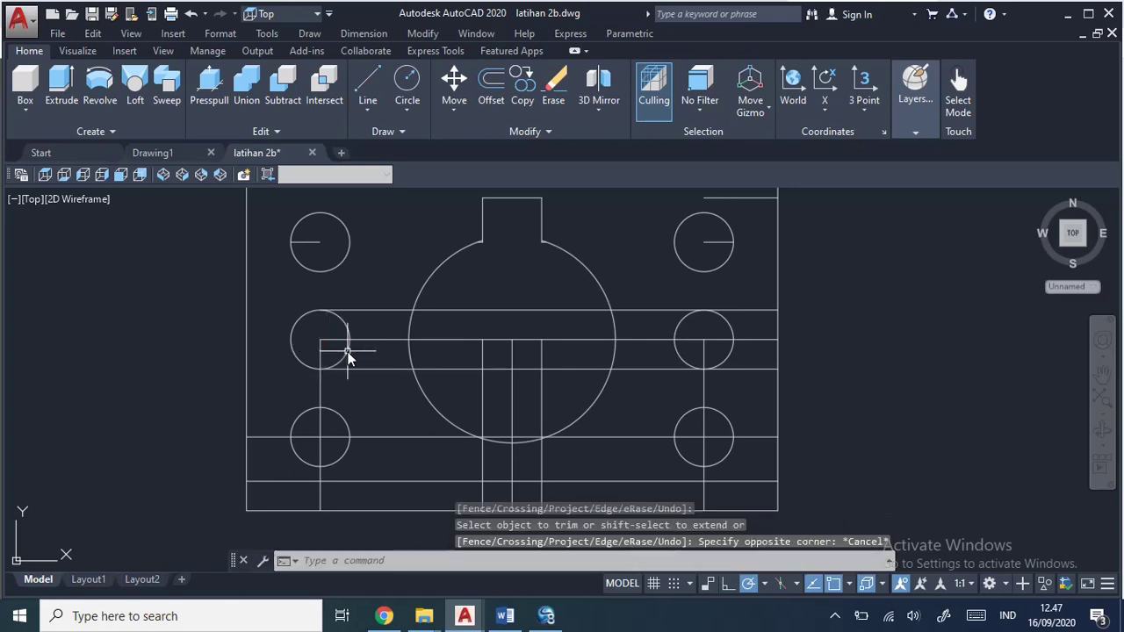
key("Return")
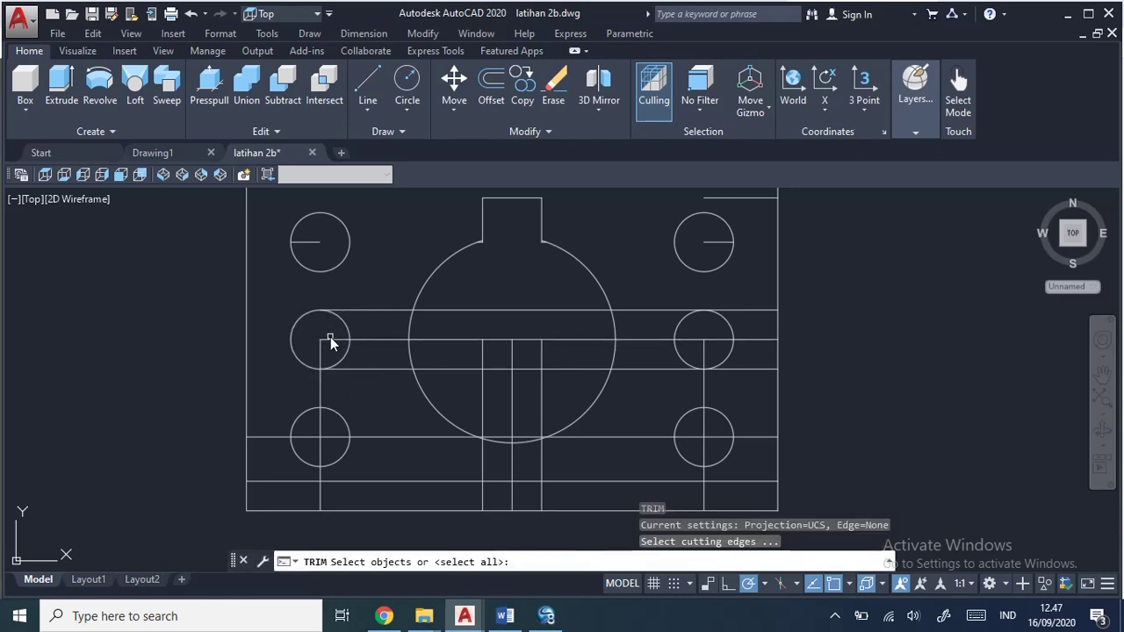
key("Return")
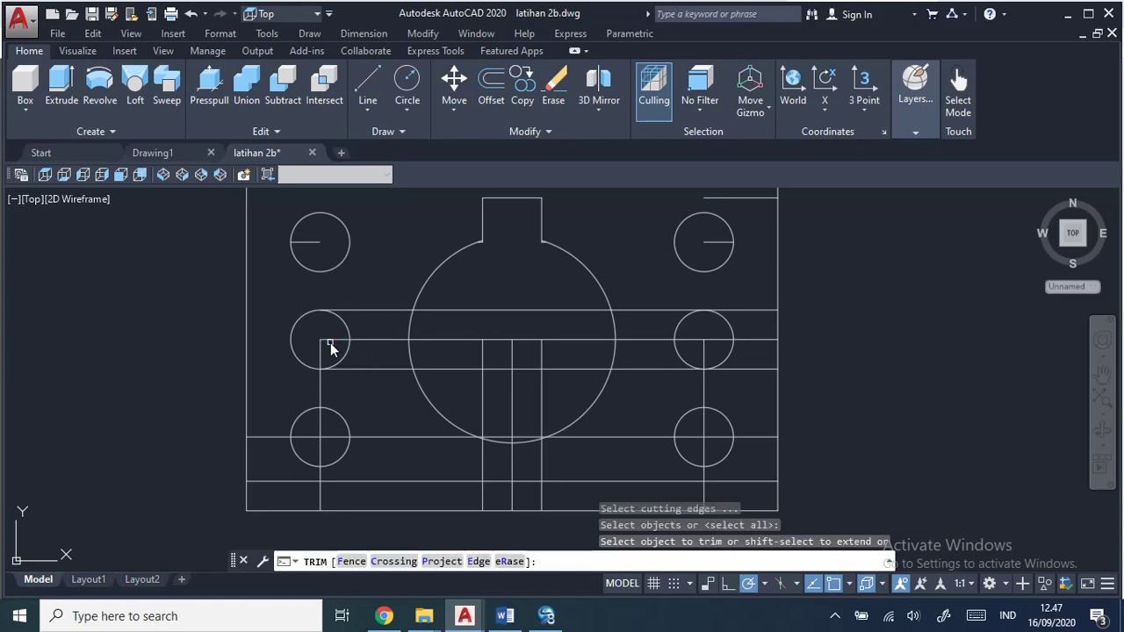
left_click(333, 340)
left_click(321, 359)
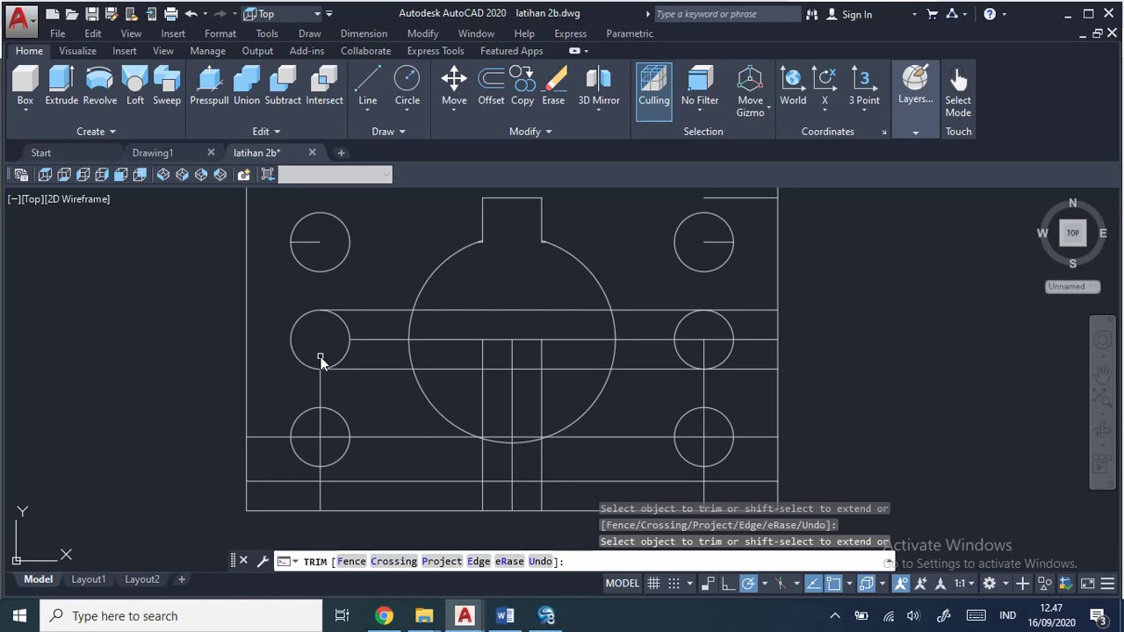
left_click(348, 325)
left_click(349, 356)
Step: Open the large circle's arc at the slot and trim the slot lines and segments inside it
left_click(410, 331)
left_click(428, 340)
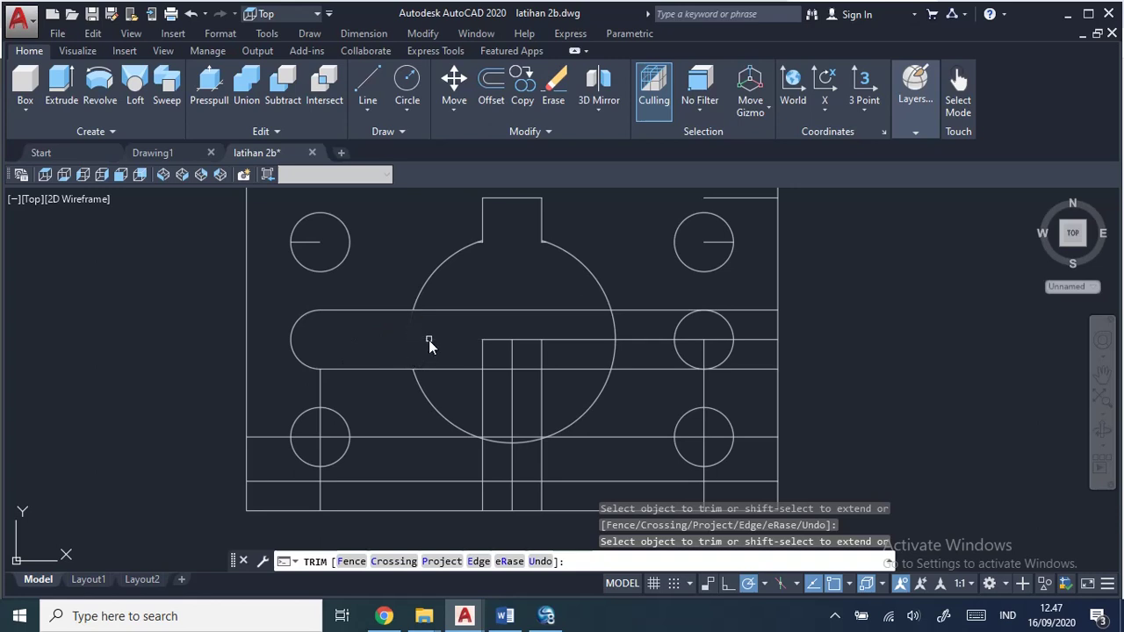
left_click(511, 357)
left_click(429, 368)
left_click(483, 405)
left_click(503, 371)
left_click(543, 362)
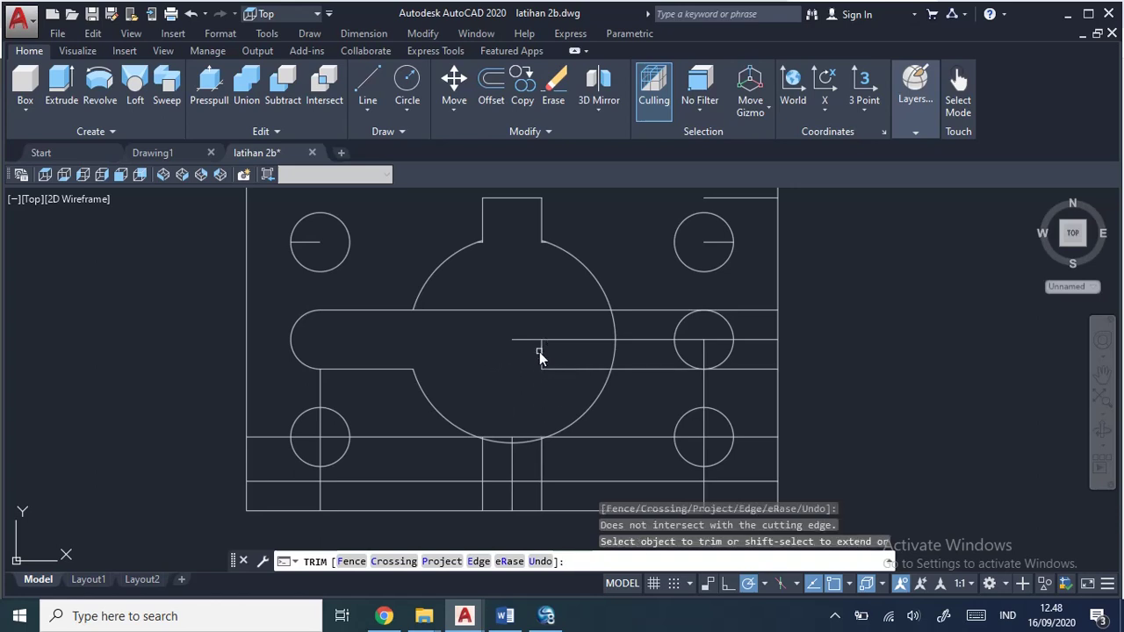
left_click(562, 369)
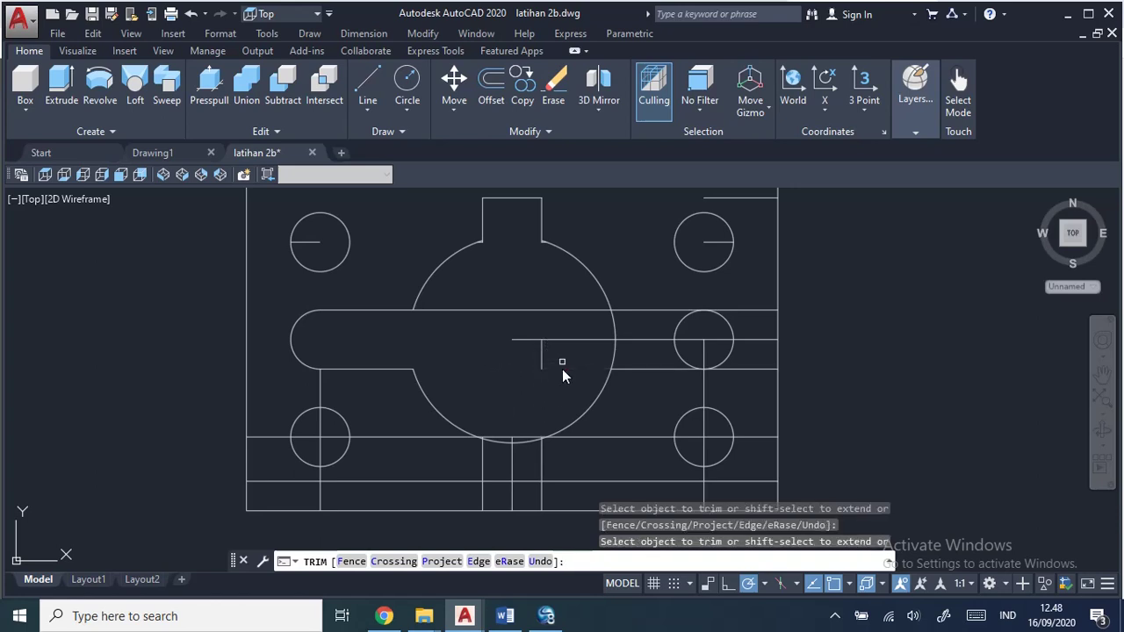
left_click(558, 337)
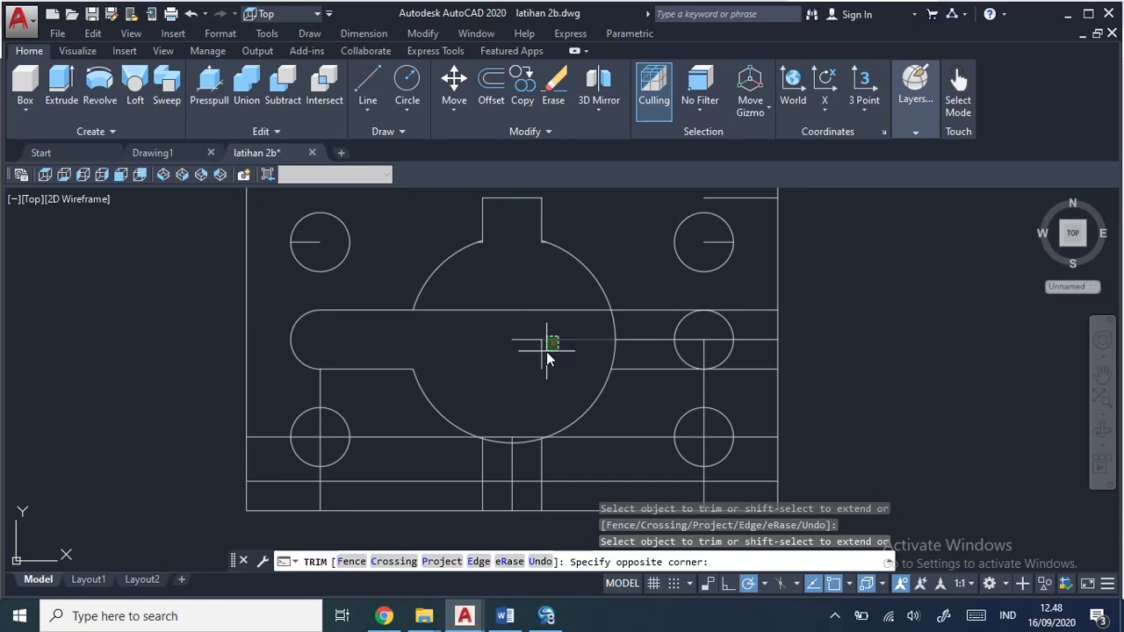
Step: Trim the remaining upper and lower slot line segments inside the large circle
key("Escape")
key("space")
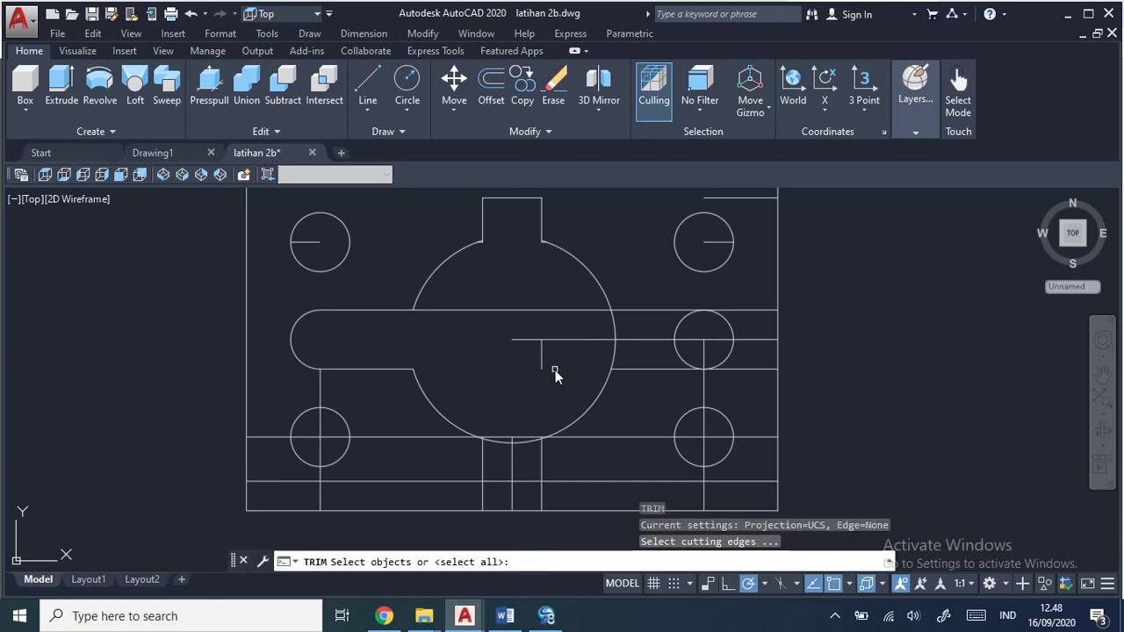
key("Return")
left_click(547, 340)
left_click(542, 342)
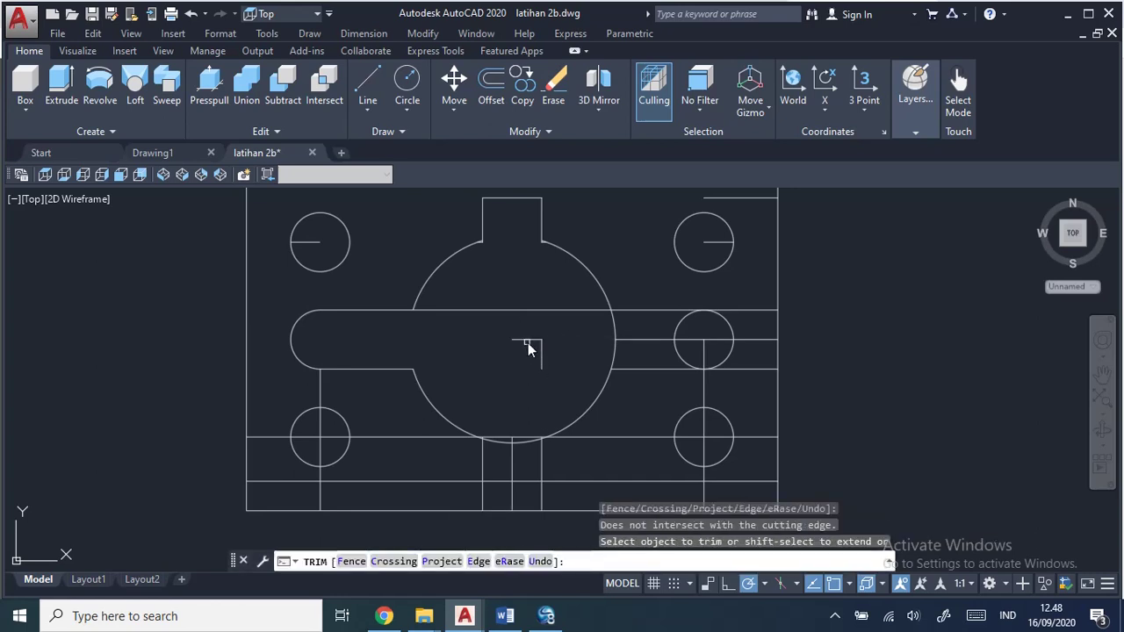
left_click(541, 360)
left_click(504, 310)
Step: Open the circle's right arc and trim the lines around the right slot end
left_click(617, 327)
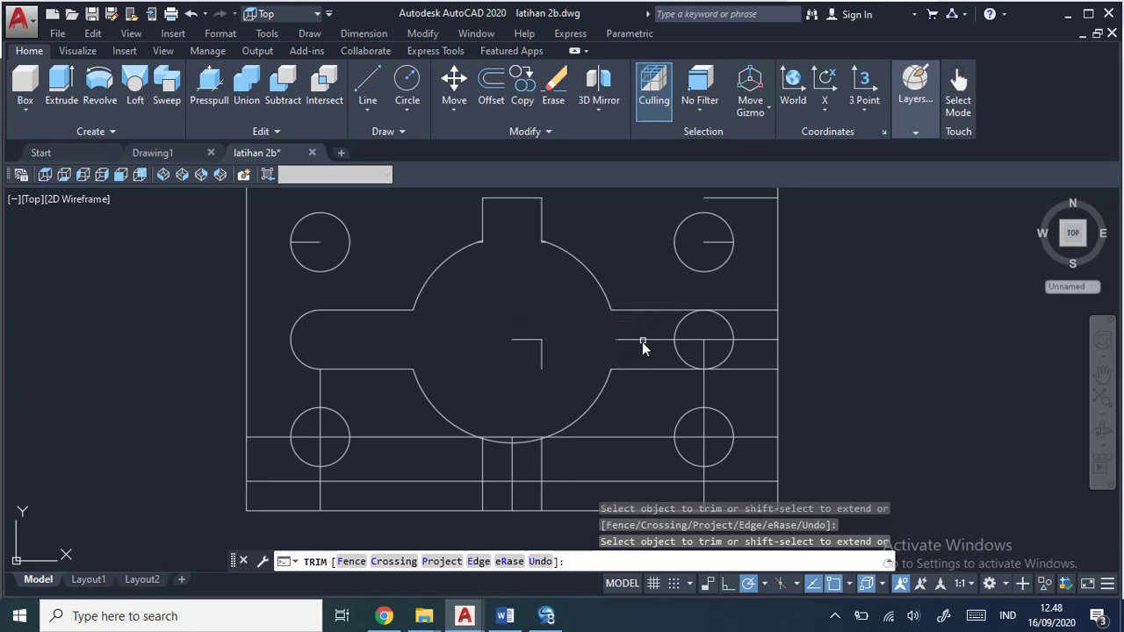
left_click(678, 327)
left_click(693, 340)
left_click(718, 341)
left_click(748, 341)
left_click(739, 369)
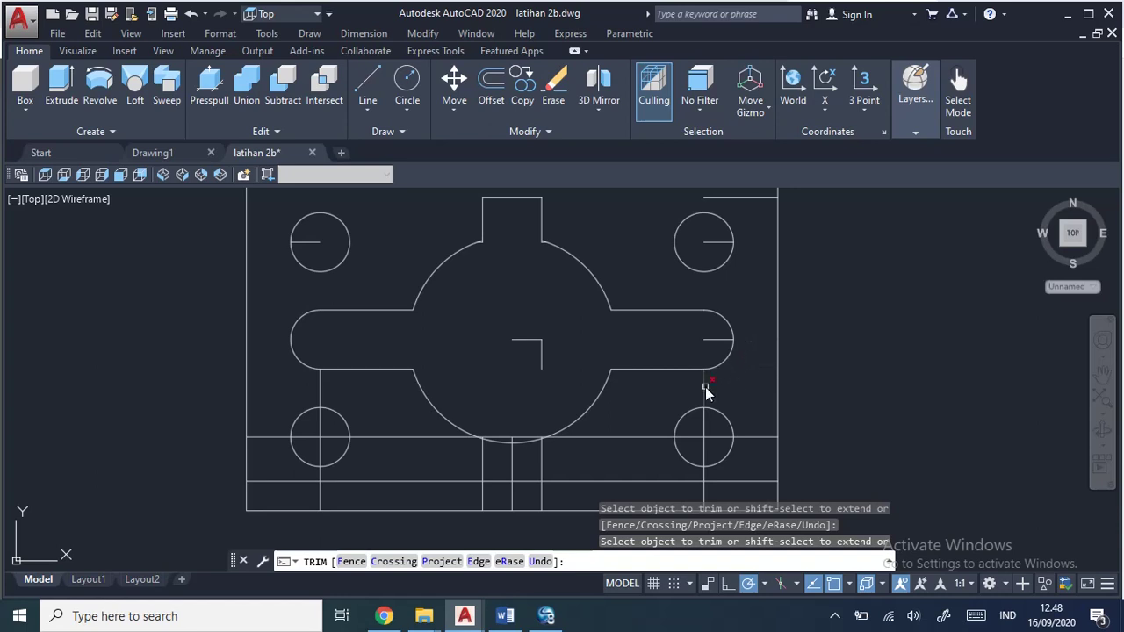
left_click(706, 389)
Step: Trim the short vertical line near the lower-left hole
middle_click_drag(538, 398, 589, 345)
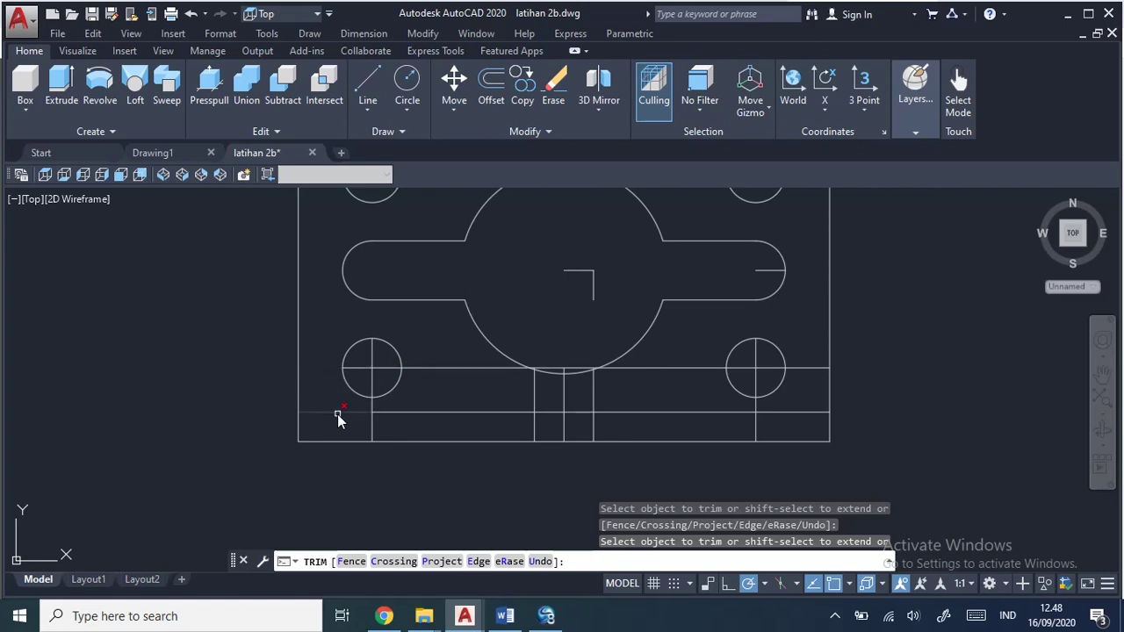
left_click(375, 427)
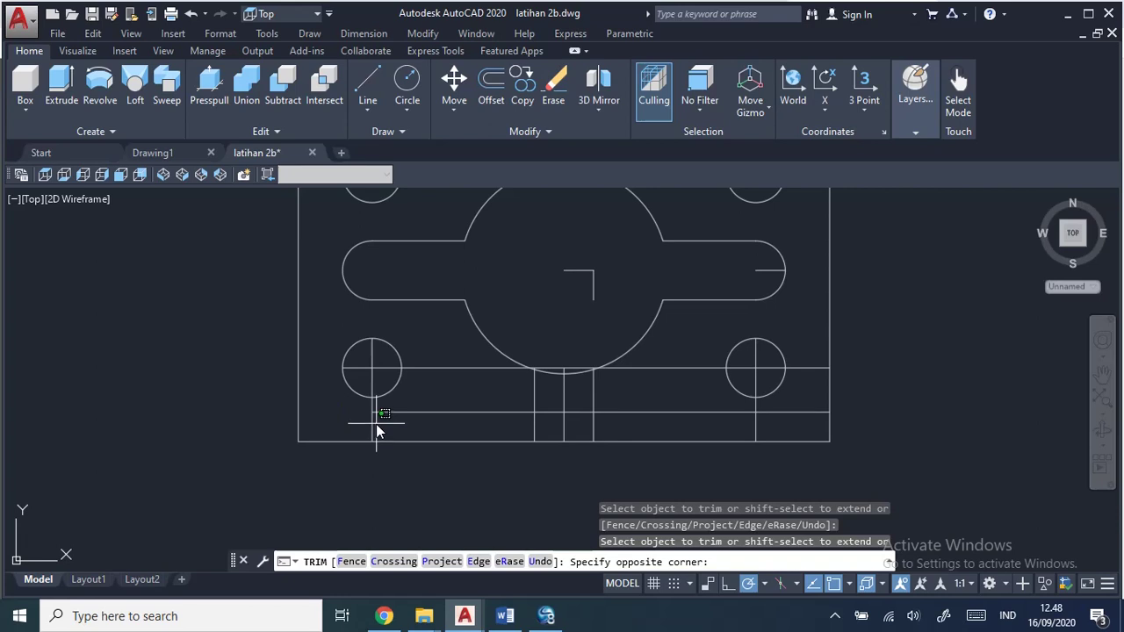
left_click(377, 430)
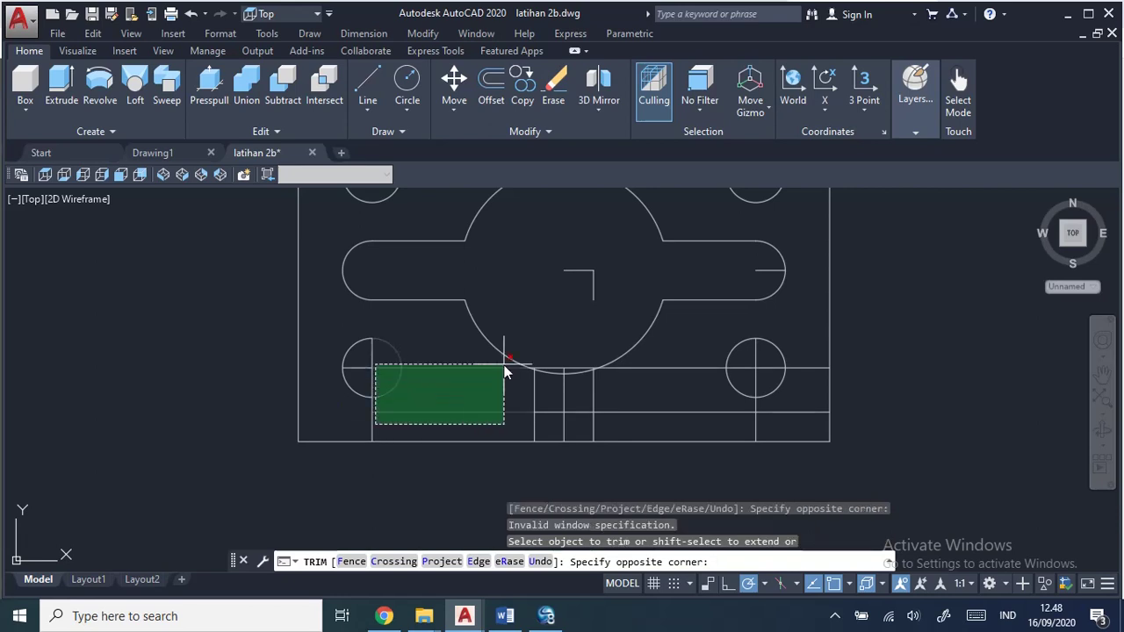
key("Escape")
key("Return")
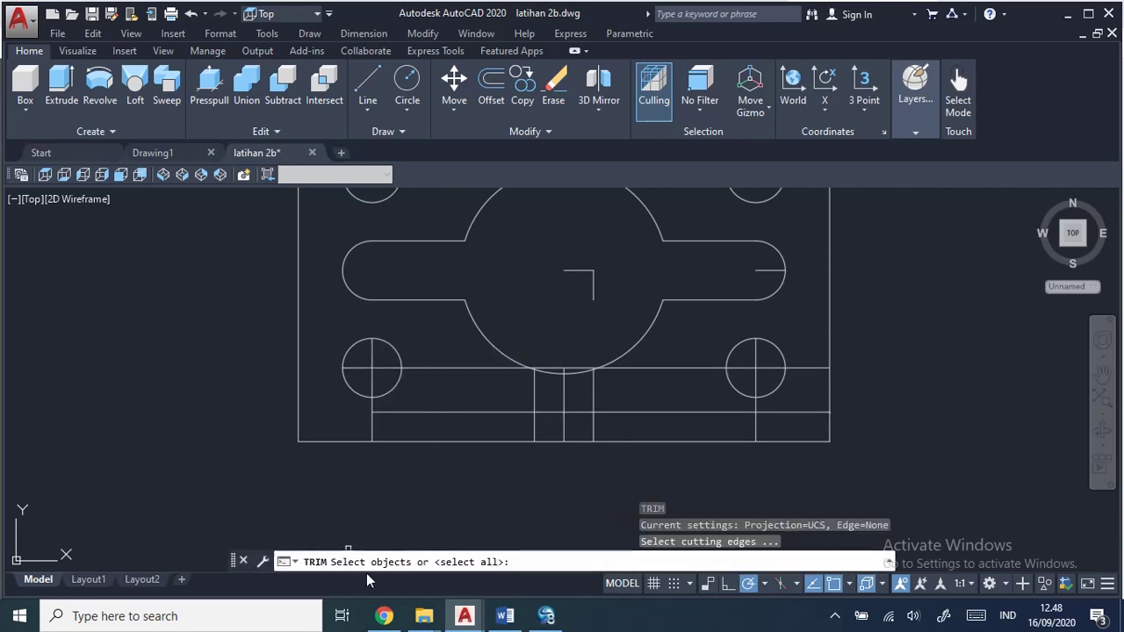
key("Return")
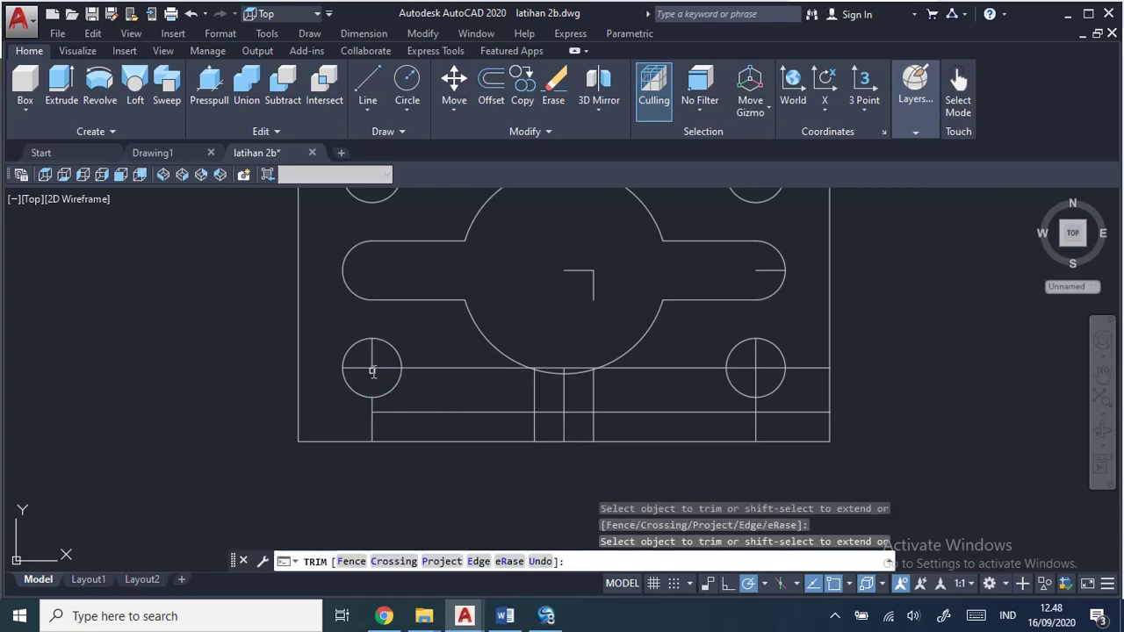
left_click(352, 360)
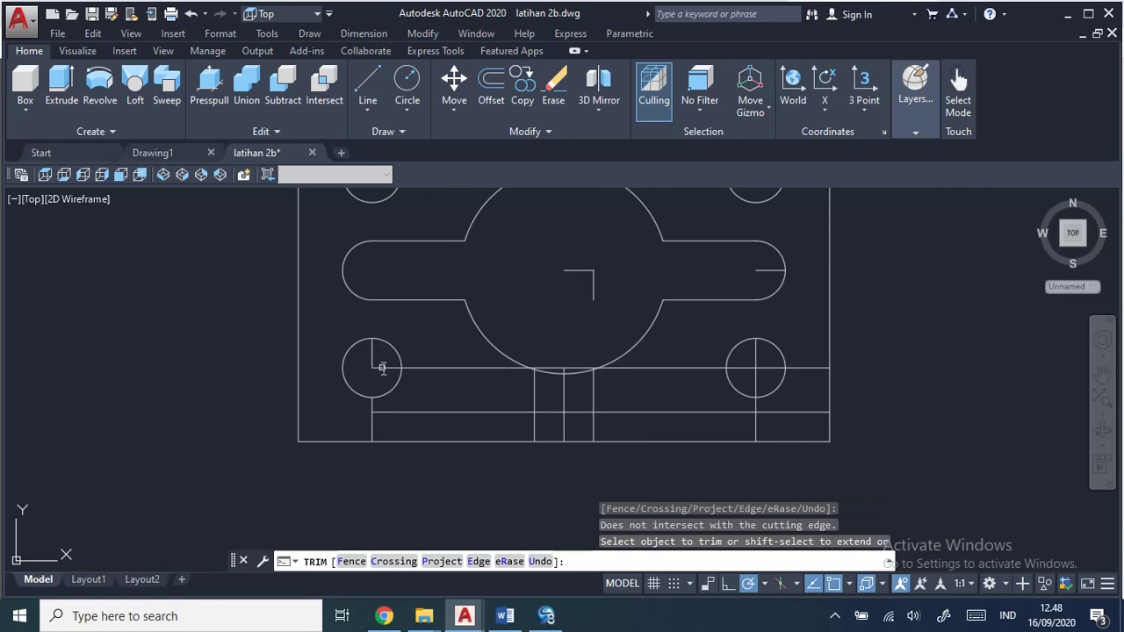
left_click(386, 370)
left_click(389, 411)
Step: Trim the horizontal lines between the lower-left hole and the bottom slot
key("Escape")
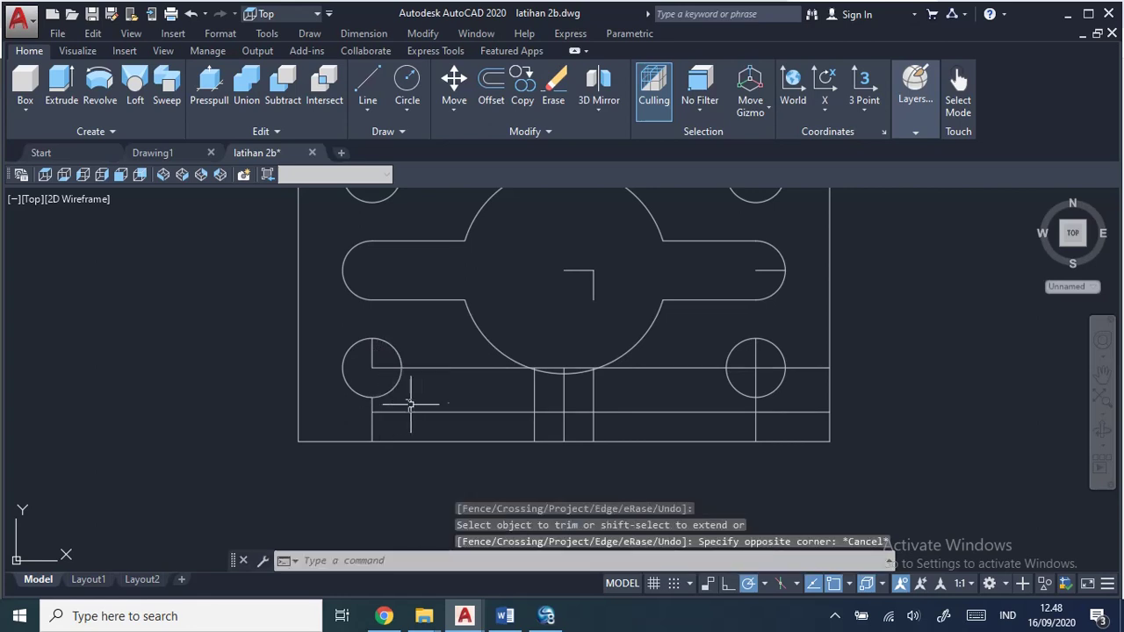
key("Return")
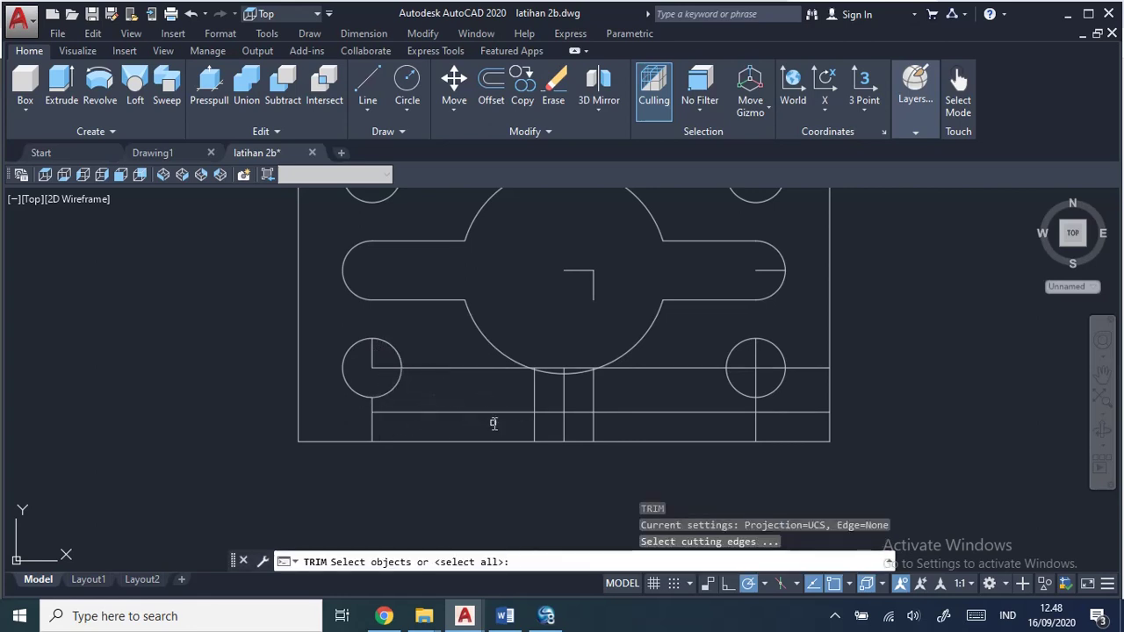
key("Return")
left_click(411, 368)
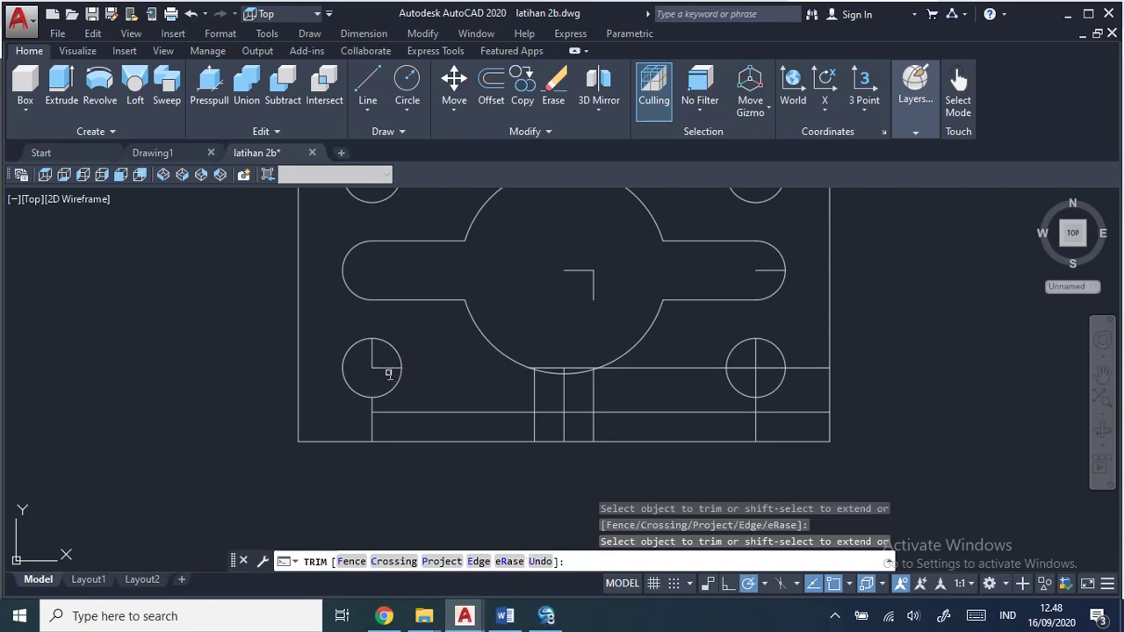
left_click(409, 411)
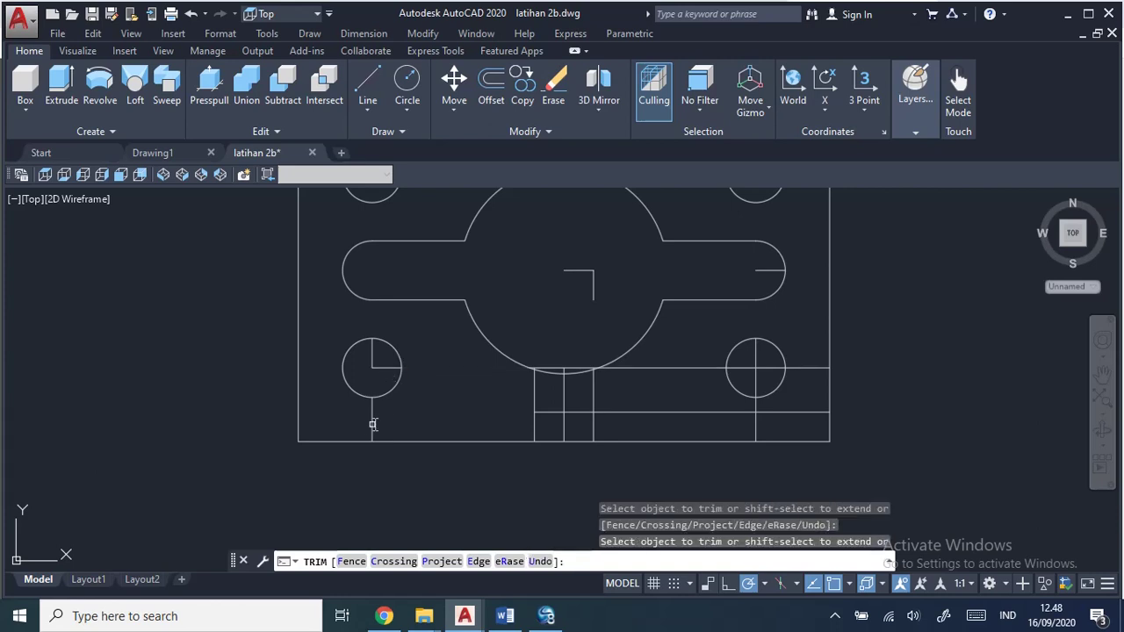
left_click(381, 370)
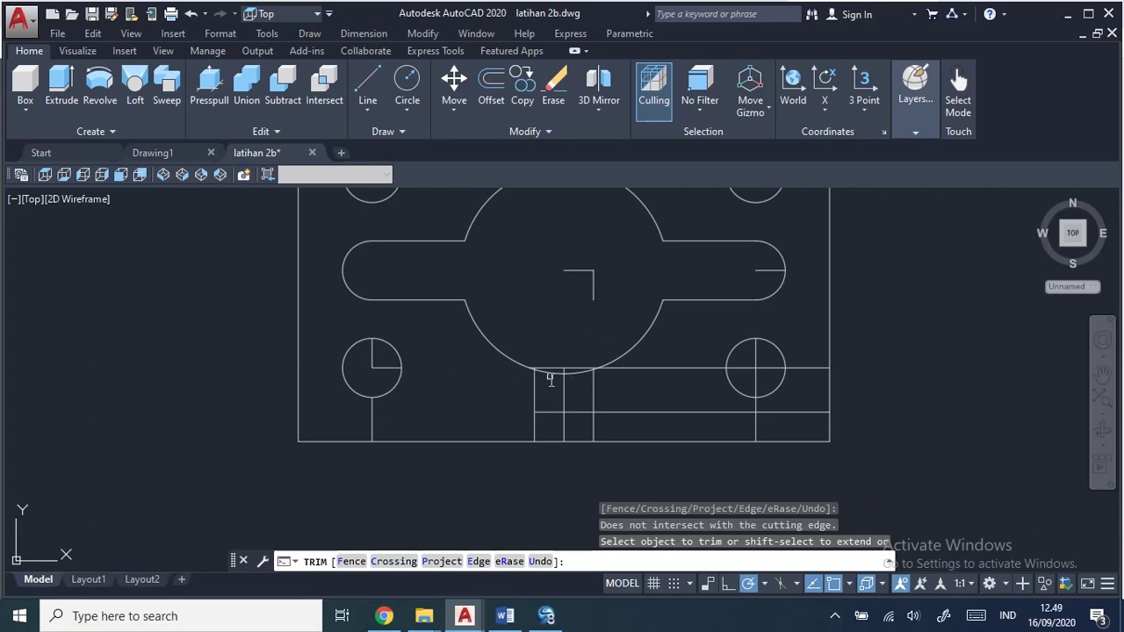
Step: Trim the small segment at the bottom slot's top and the short piece above the arc
left_click(551, 368)
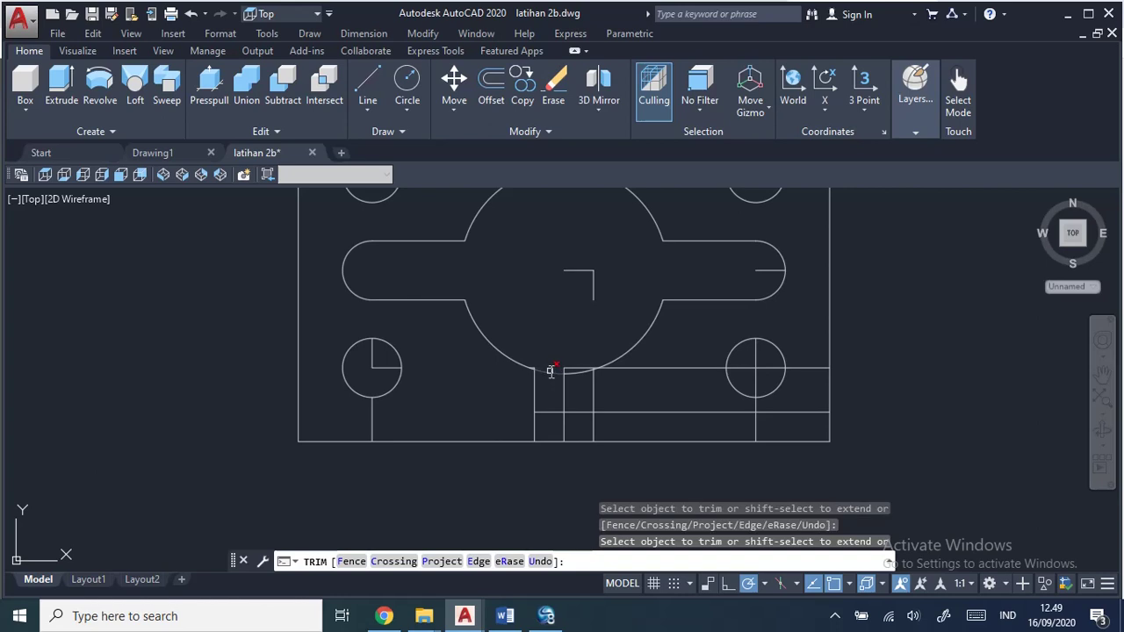
scroll(557, 386, "up", 3)
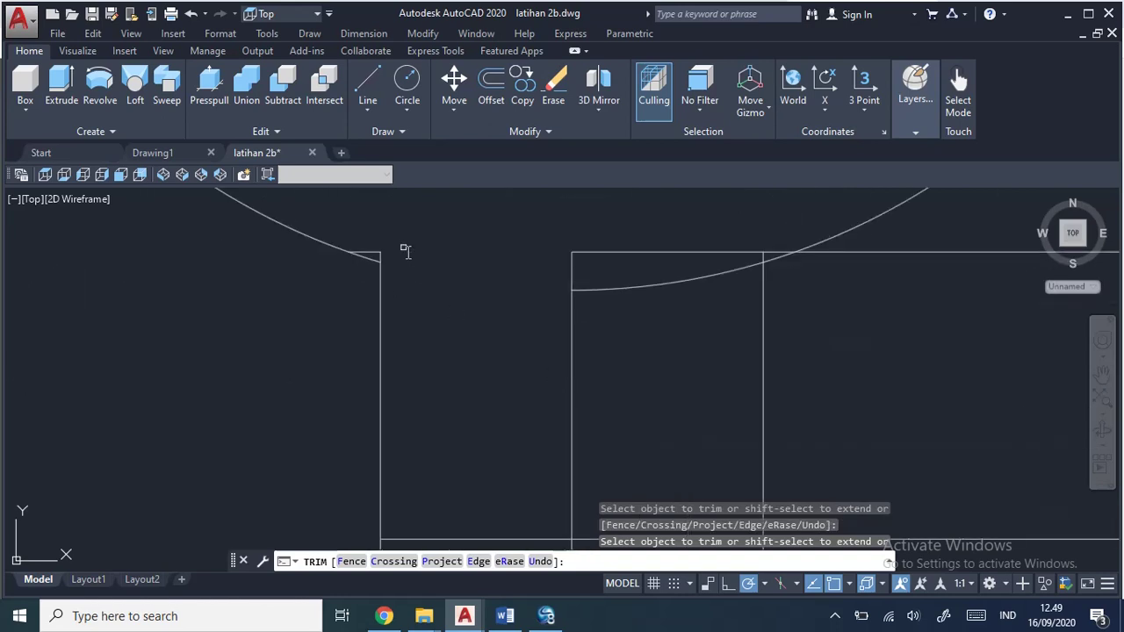
left_click(368, 249)
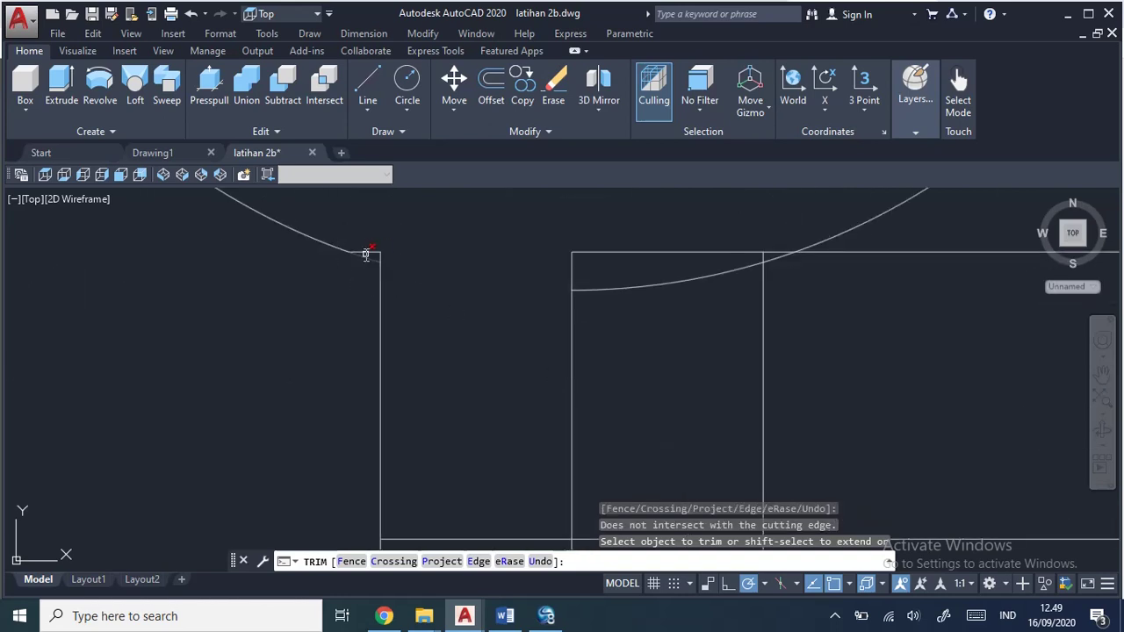
scroll(438, 268, "up", 2)
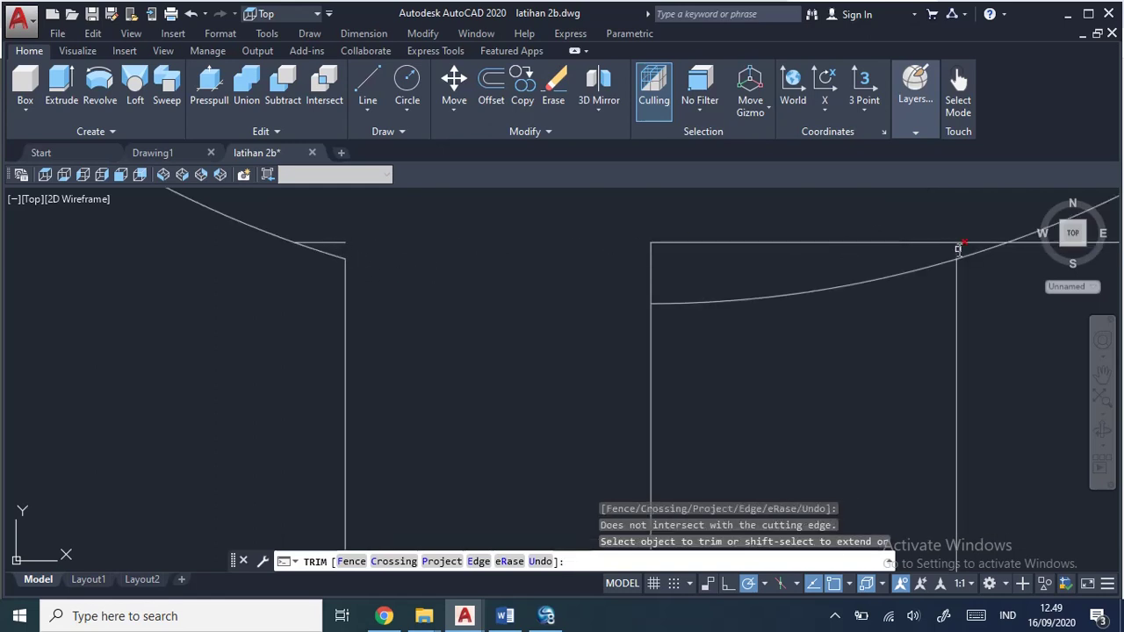
left_click(958, 249)
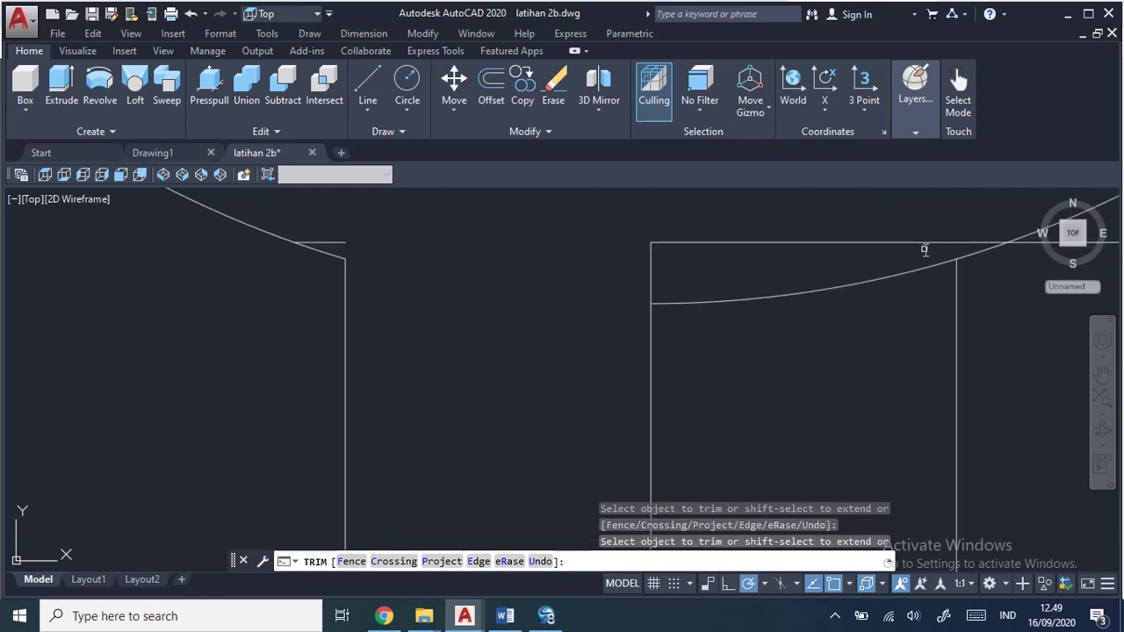
scroll(923, 249, "down", 4)
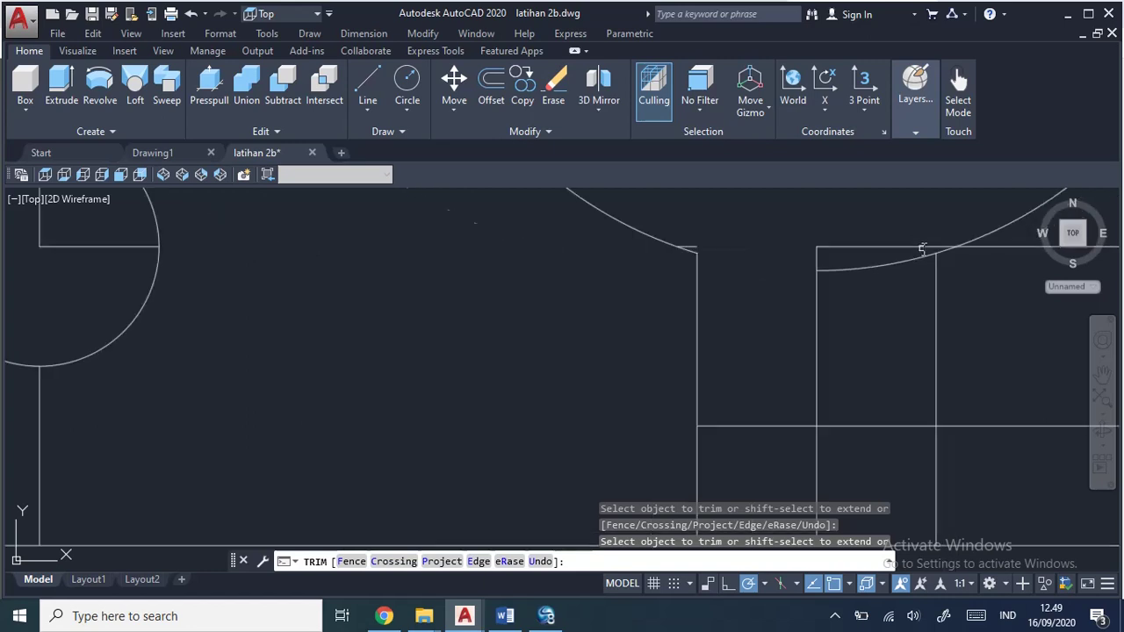
middle_click_drag(923, 296, 778, 409)
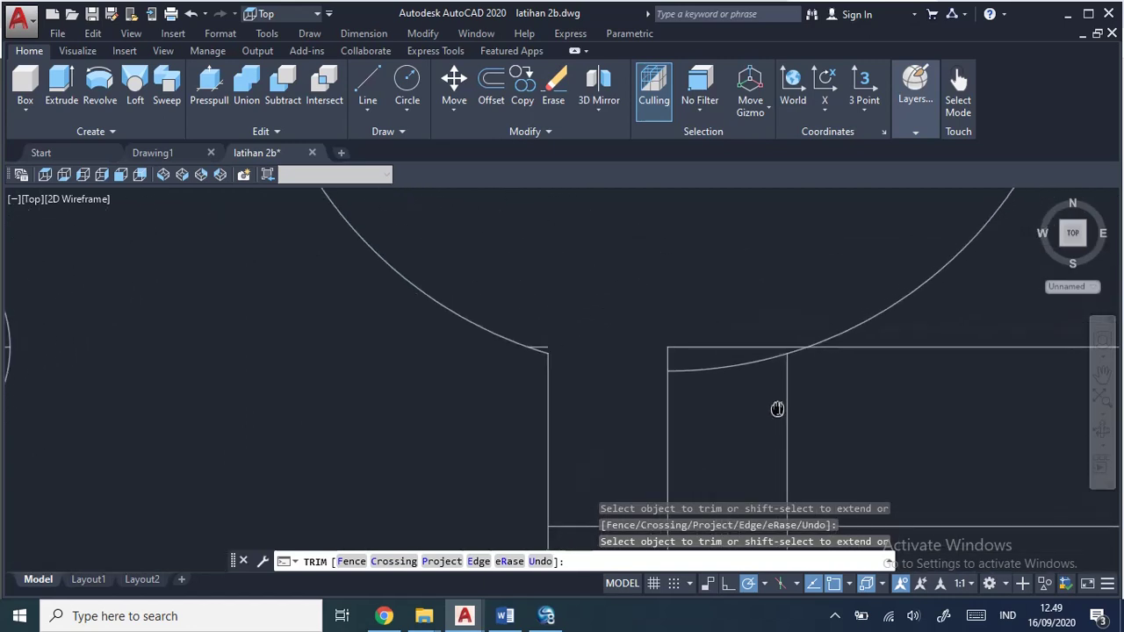
scroll(784, 405, "down", 4)
scroll(833, 413, "up", 4)
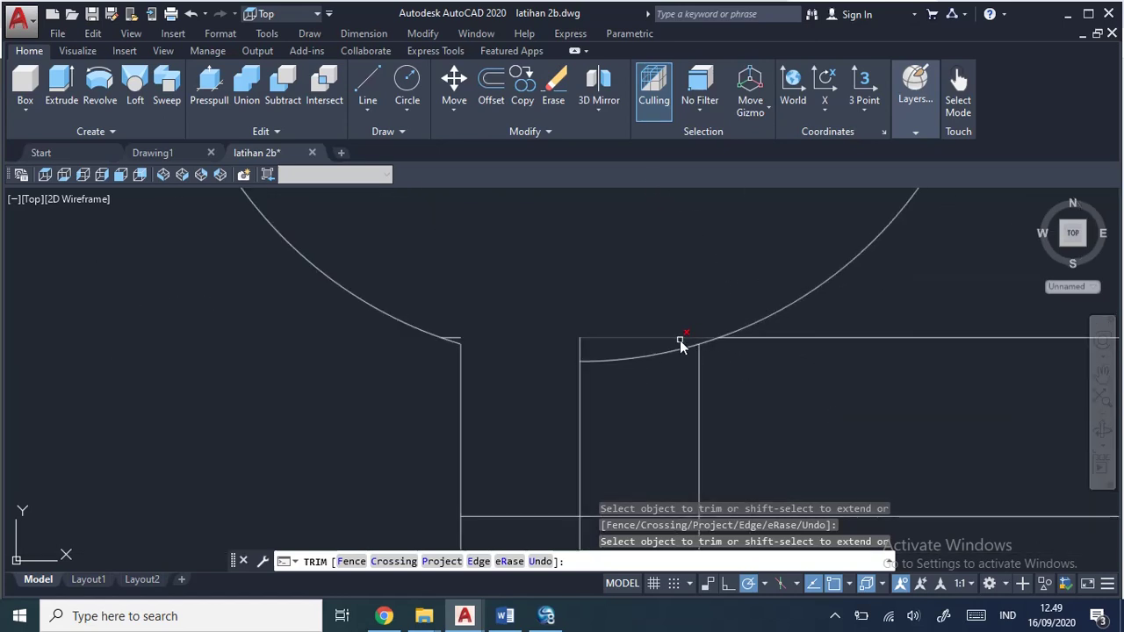
Step: Trim the leftover pieces under the central arc and the vertical line below it
left_click(625, 351)
scroll(628, 352, "down", 4)
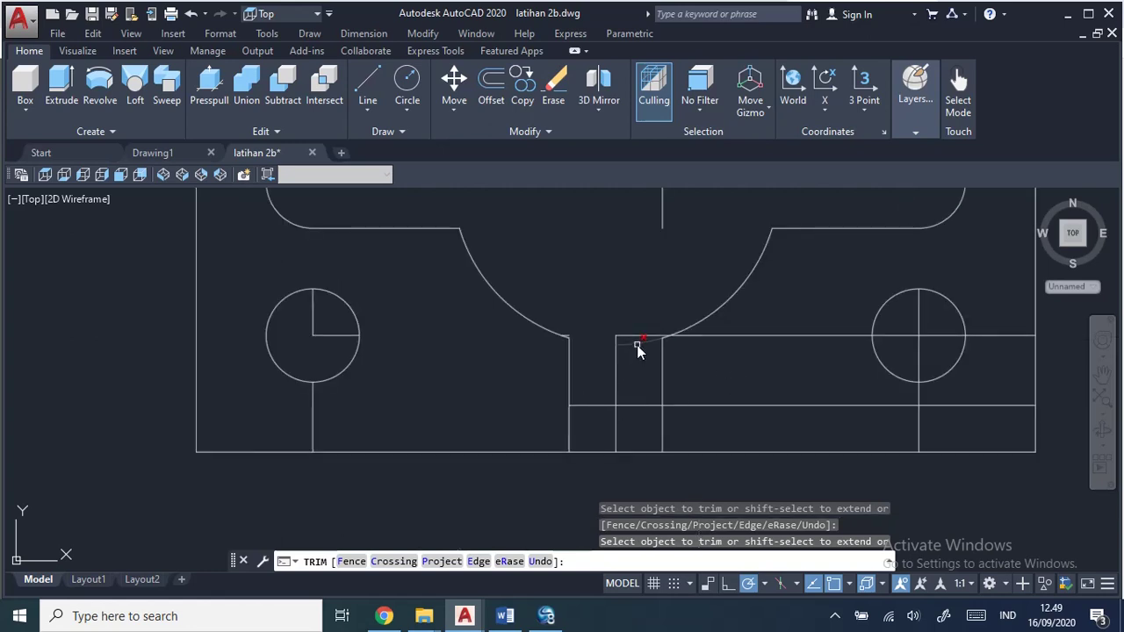
left_click(637, 345)
scroll(753, 367, "down", 3)
mouse_move(753, 369)
middle_mouse_down()
mouse_move(722, 400)
mouse_move(690, 410)
middle_mouse_up()
scroll(656, 410, "up", 3)
scroll(650, 408, "down", 3)
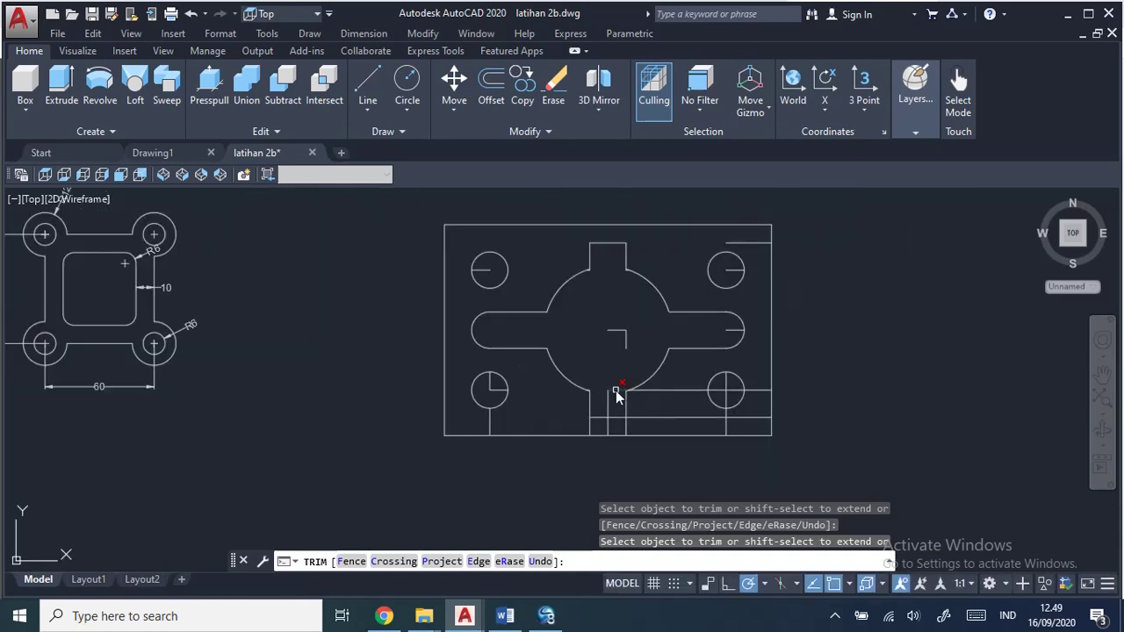
left_click(614, 400)
scroll(646, 415, "up", 4)
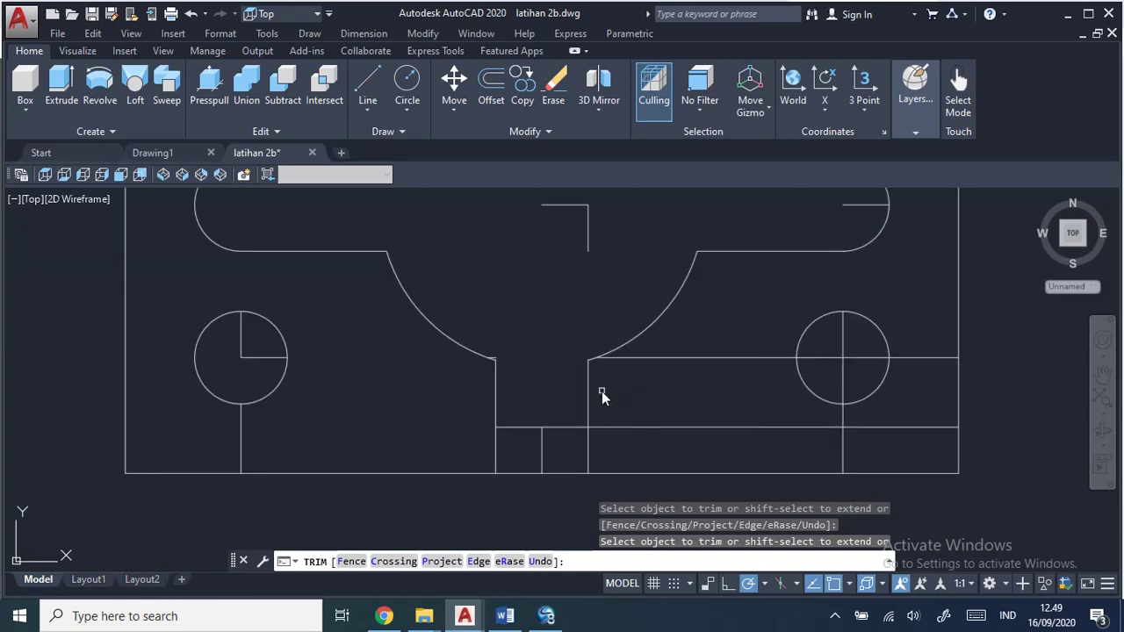
left_click(650, 358)
scroll(659, 364, "down", 4)
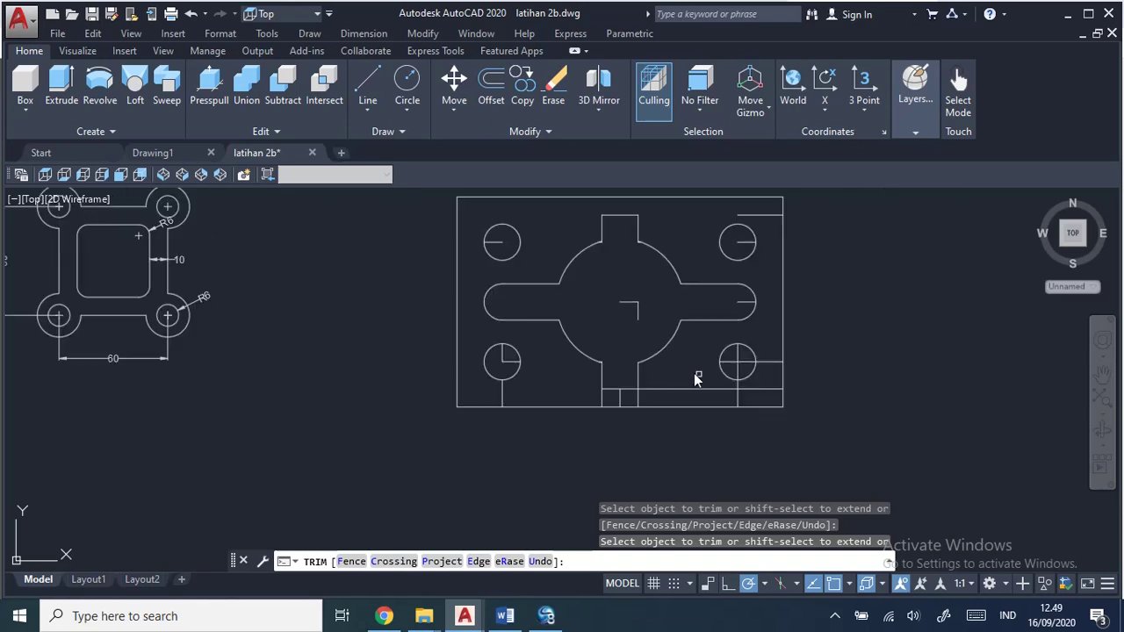
scroll(705, 383, "up", 2)
scroll(698, 386, "up", 2)
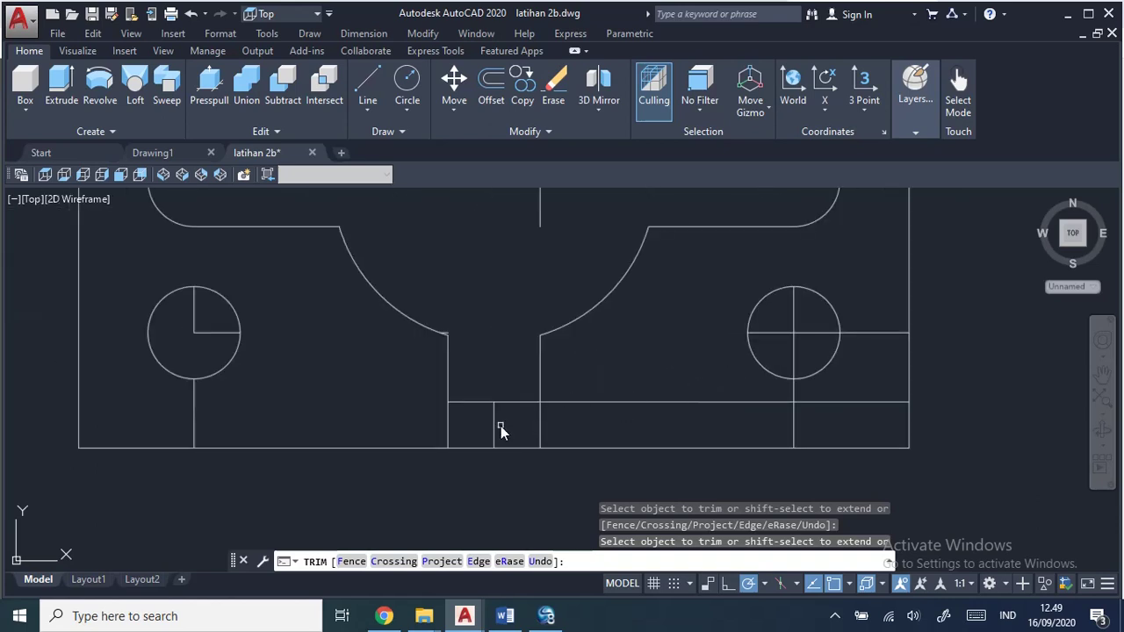
left_click(496, 429)
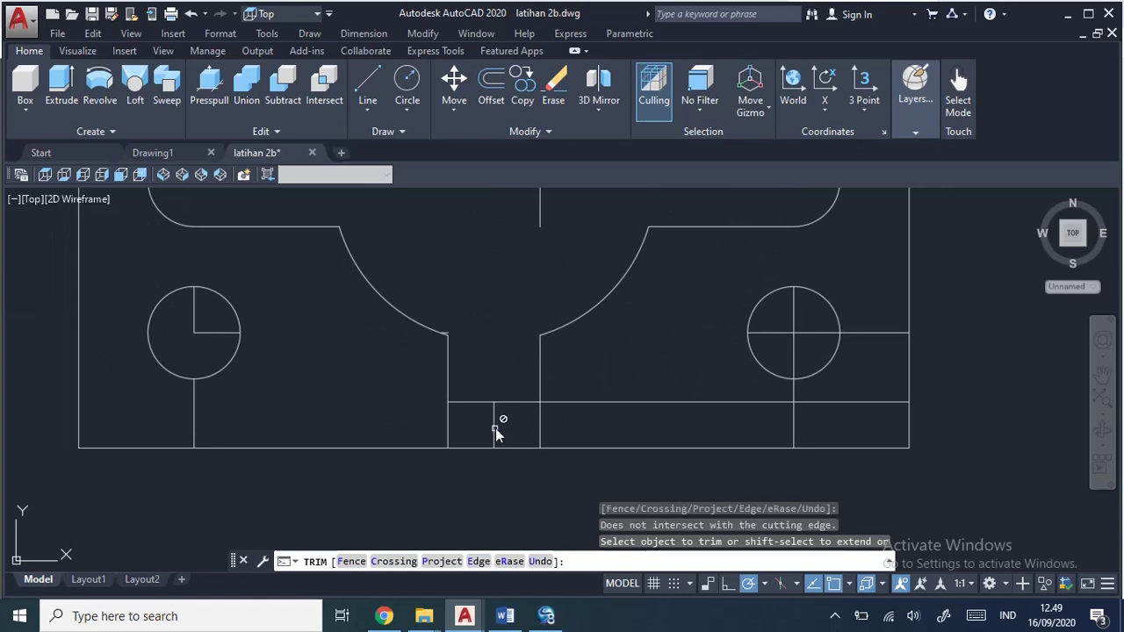
left_click(448, 429)
scroll(668, 412, "down", 4)
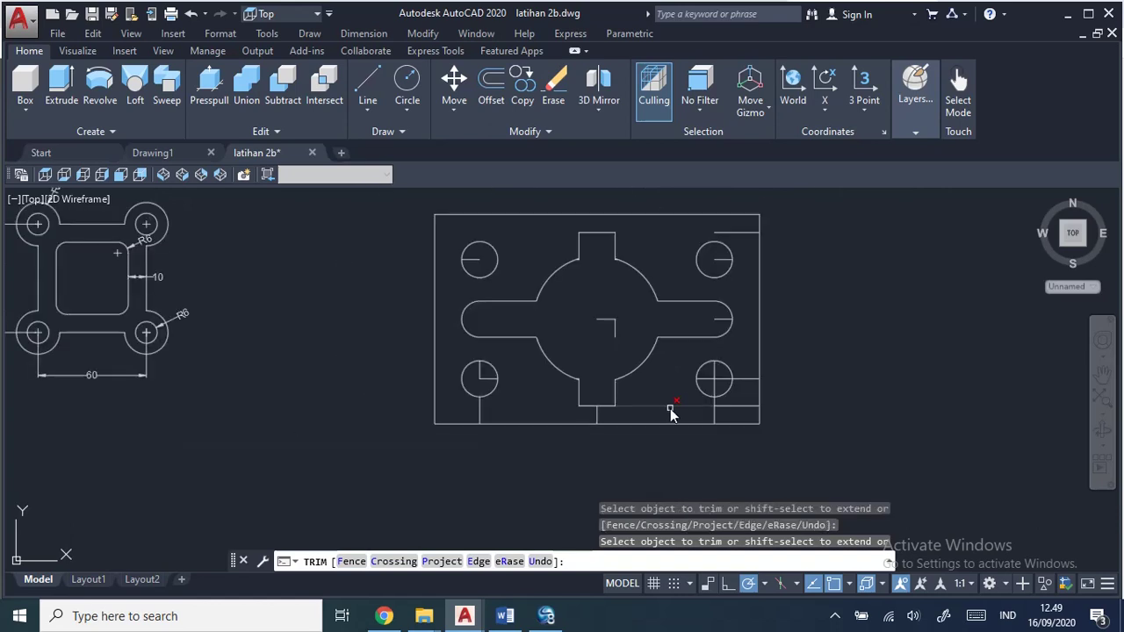
scroll(672, 412, "up", 2)
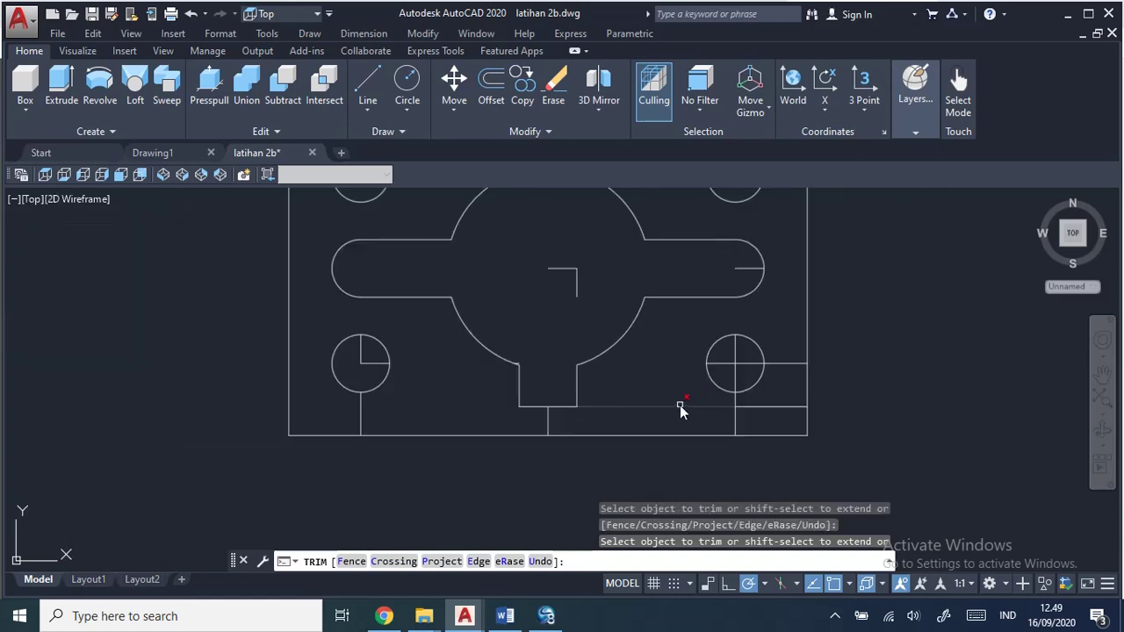
left_click(736, 426)
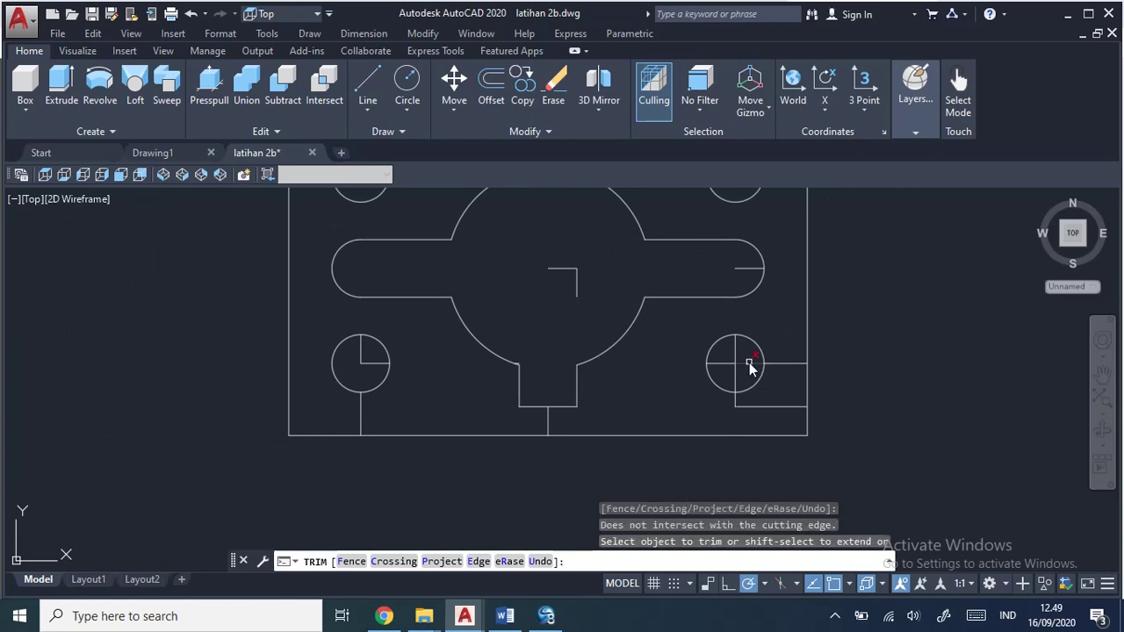
left_click(750, 367)
left_click(735, 382)
middle_click_drag(773, 280, 781, 358)
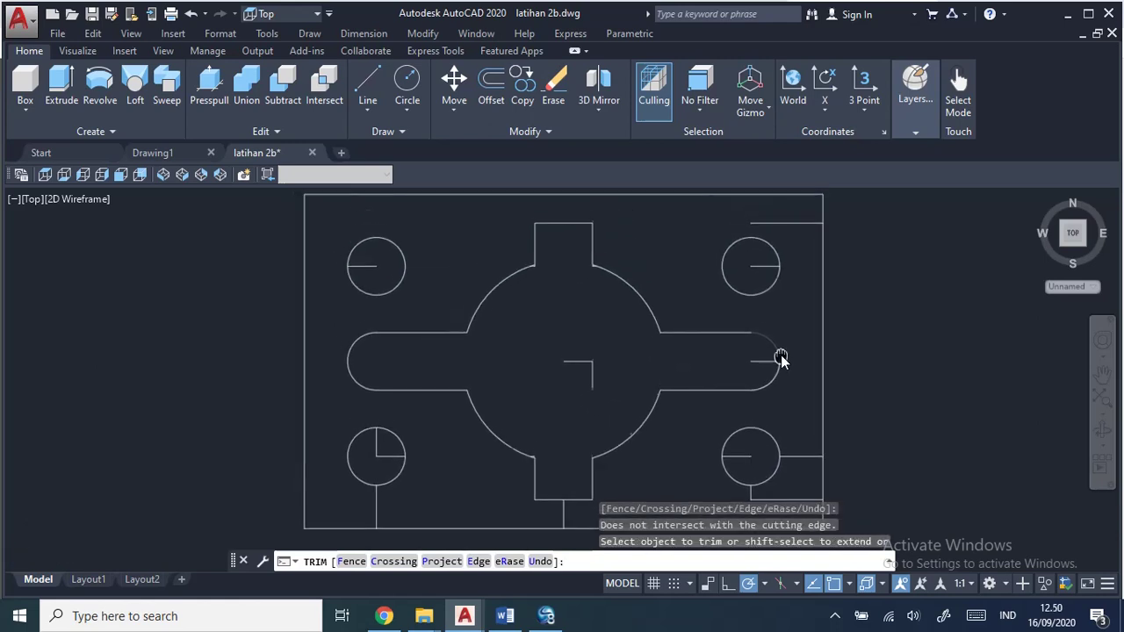
scroll(781, 359, "down", 2)
scroll(861, 375, "up", 2)
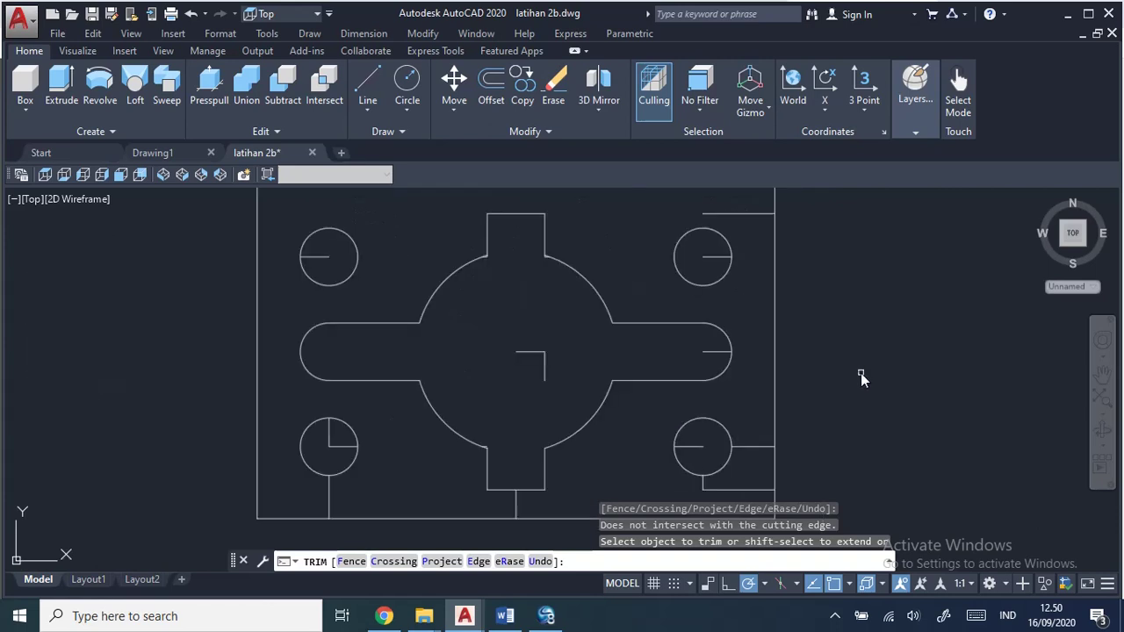
scroll(861, 373, "down", 2)
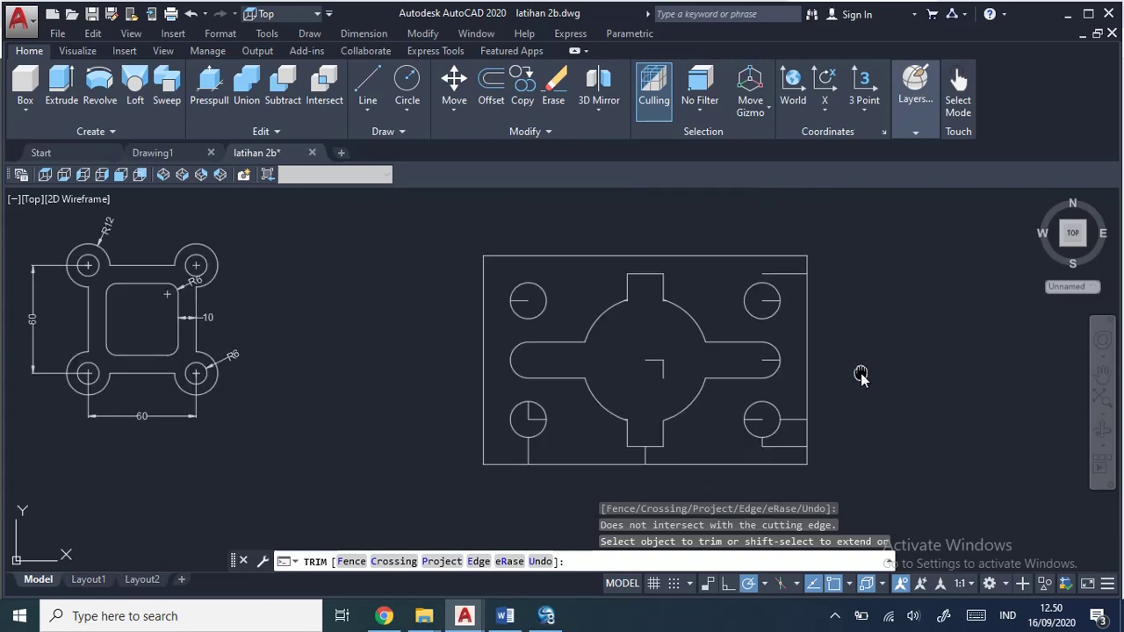
middle_click_drag(861, 376, 838, 364)
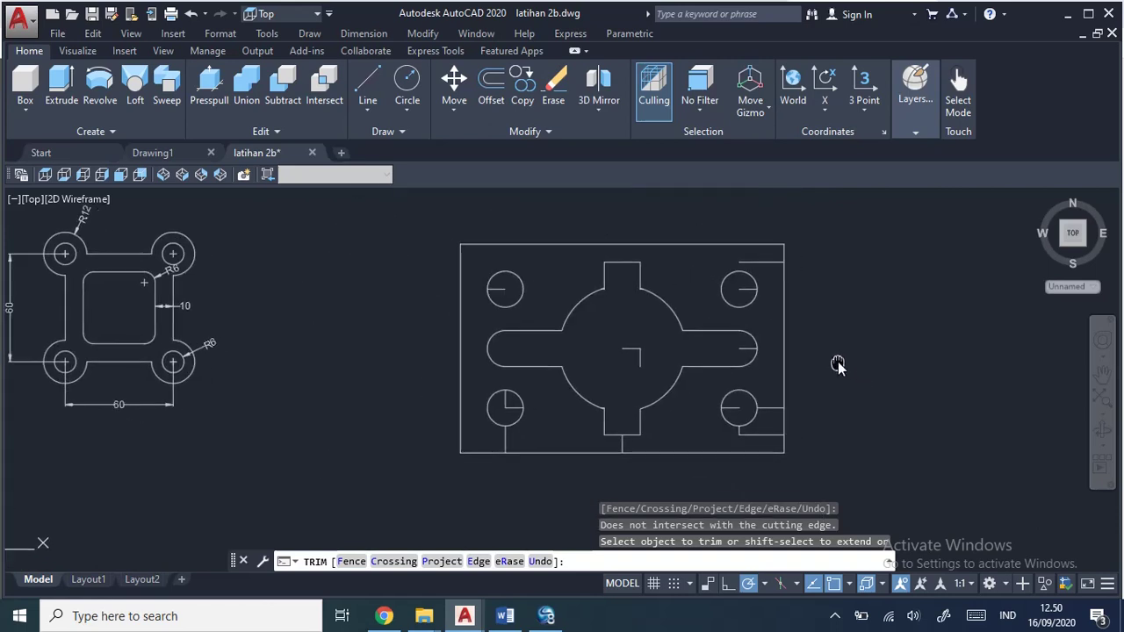
left_click(766, 268)
left_click(754, 289)
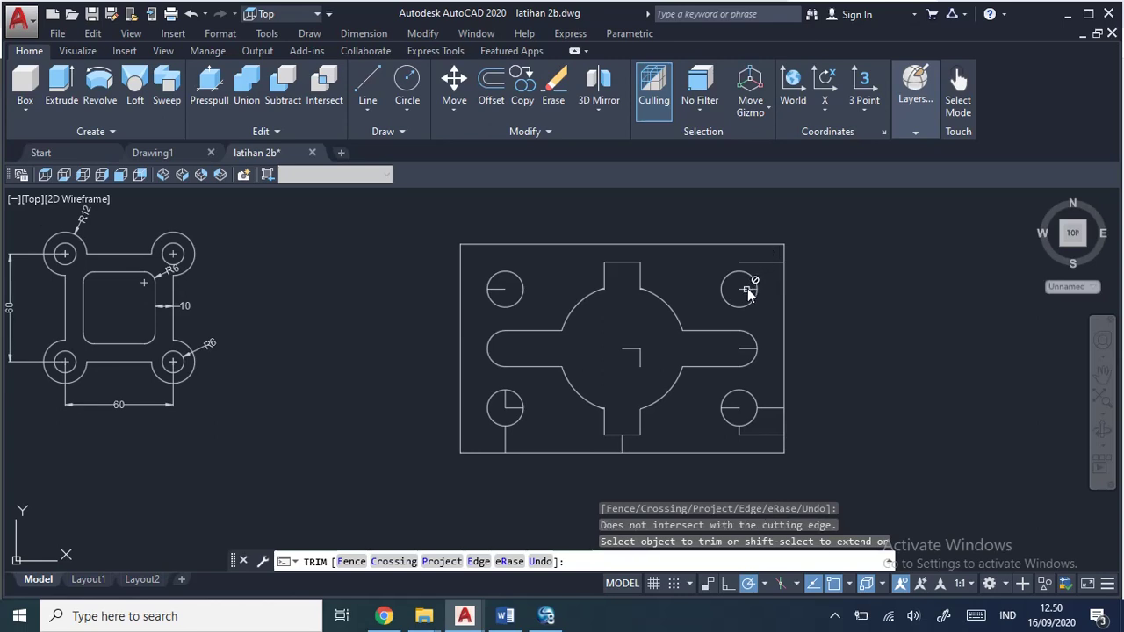
left_click(751, 382)
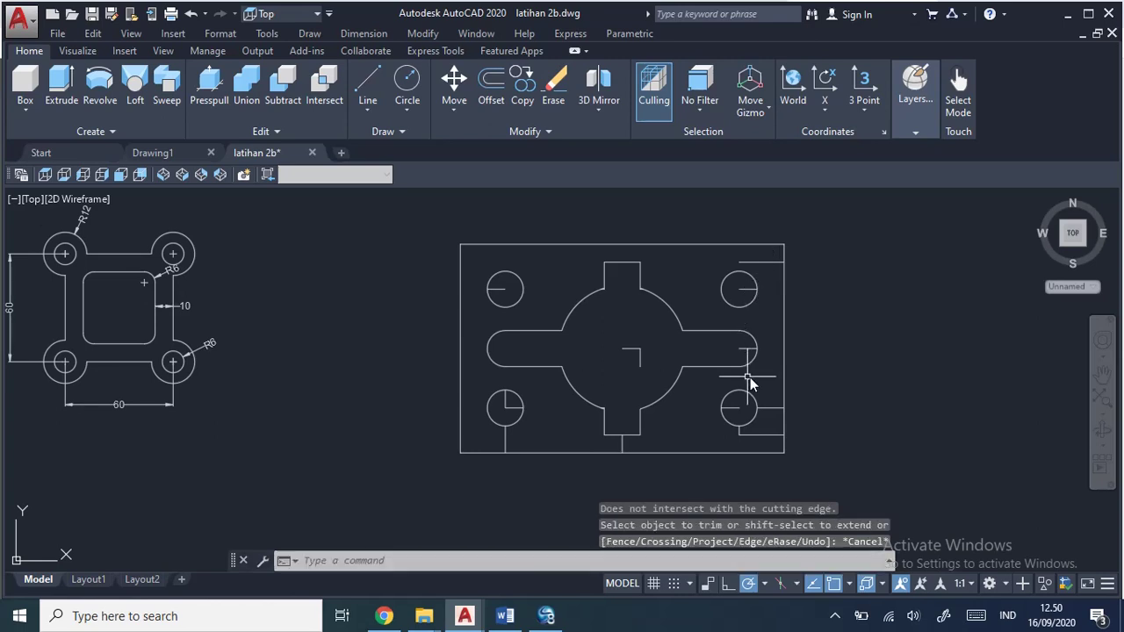
Step: Select the leftover construction lines in the left holes, centre, bottom edge and lower-right hole
left_click(502, 281)
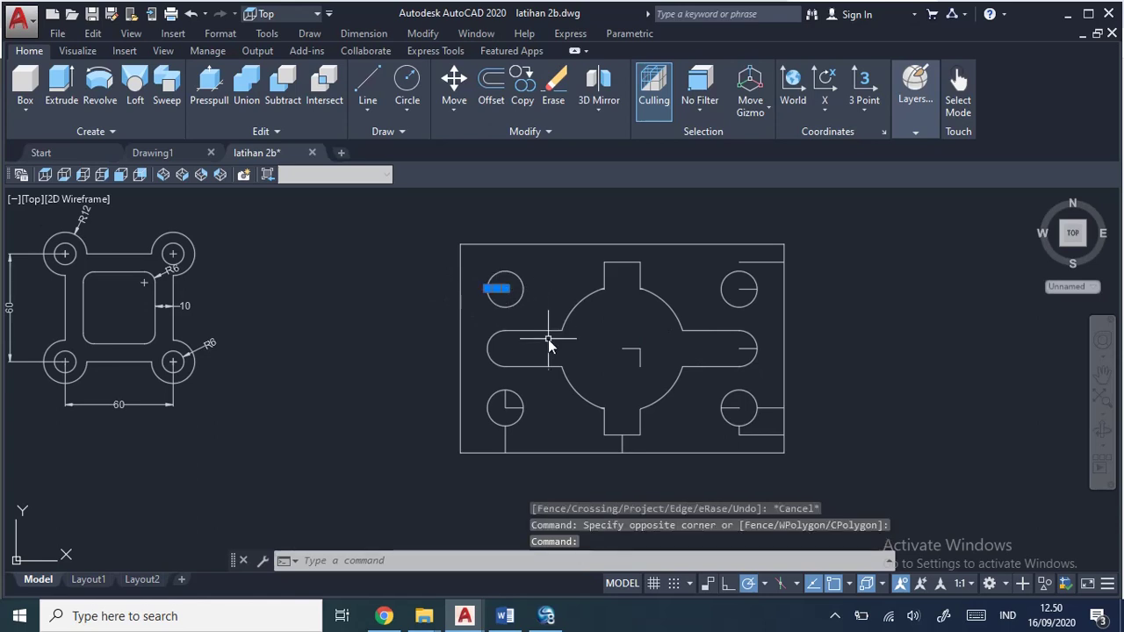
left_click(499, 384)
left_click(527, 414)
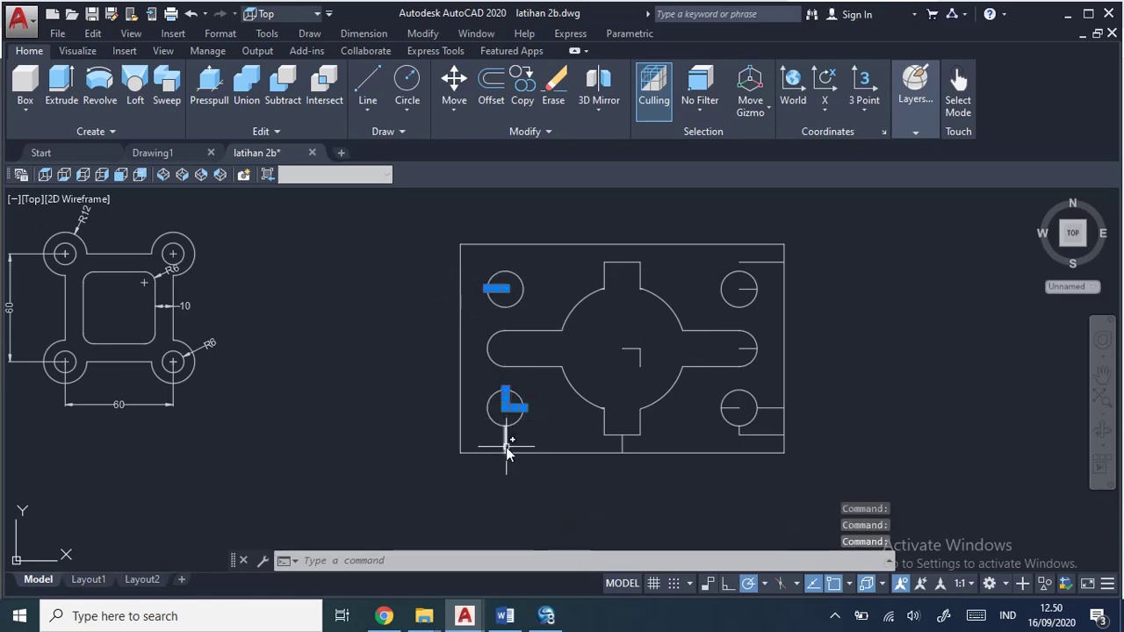
left_click(506, 446)
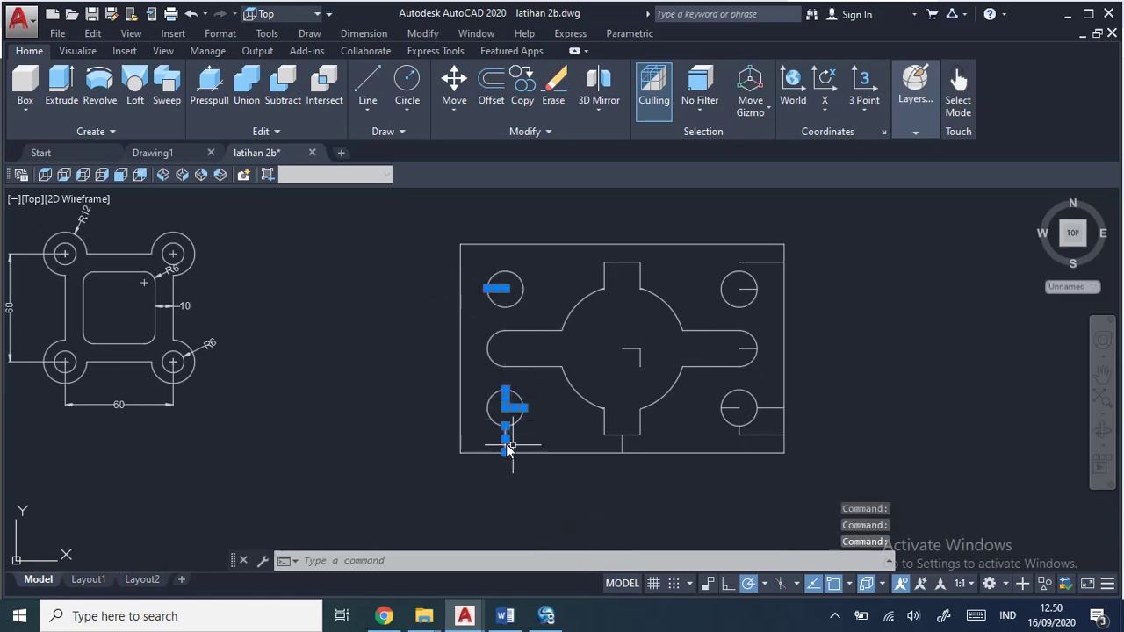
left_click(641, 362)
left_click(623, 446)
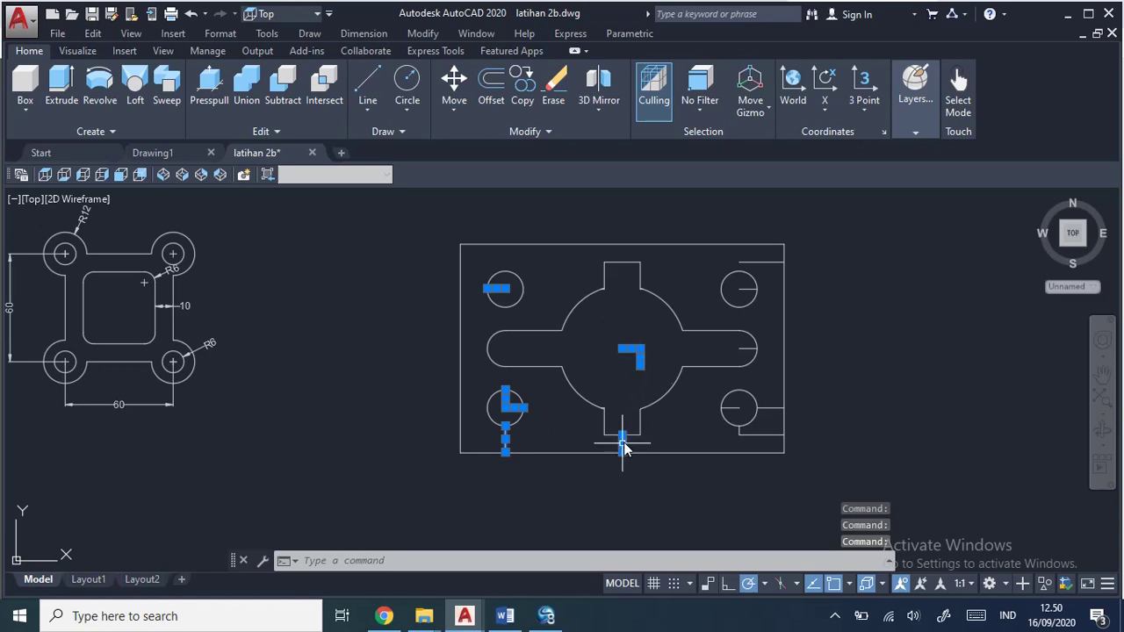
left_click(731, 407)
left_click(763, 434)
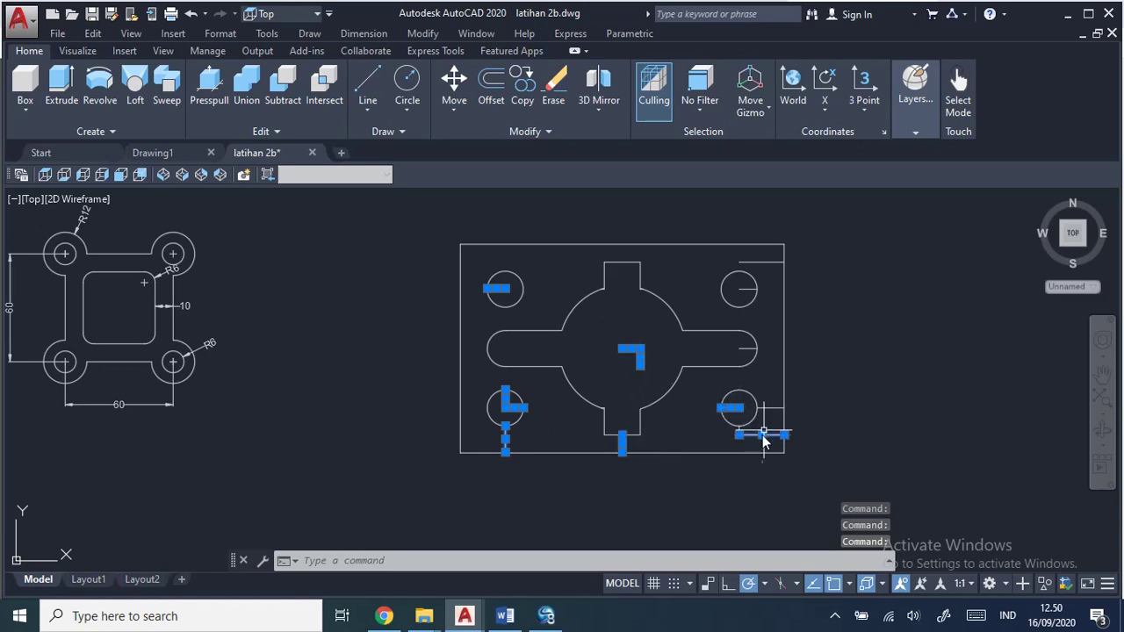
Step: Add the lines at the right slot end and top-right hole, then delete all selected lines
scroll(771, 411, "up", 5)
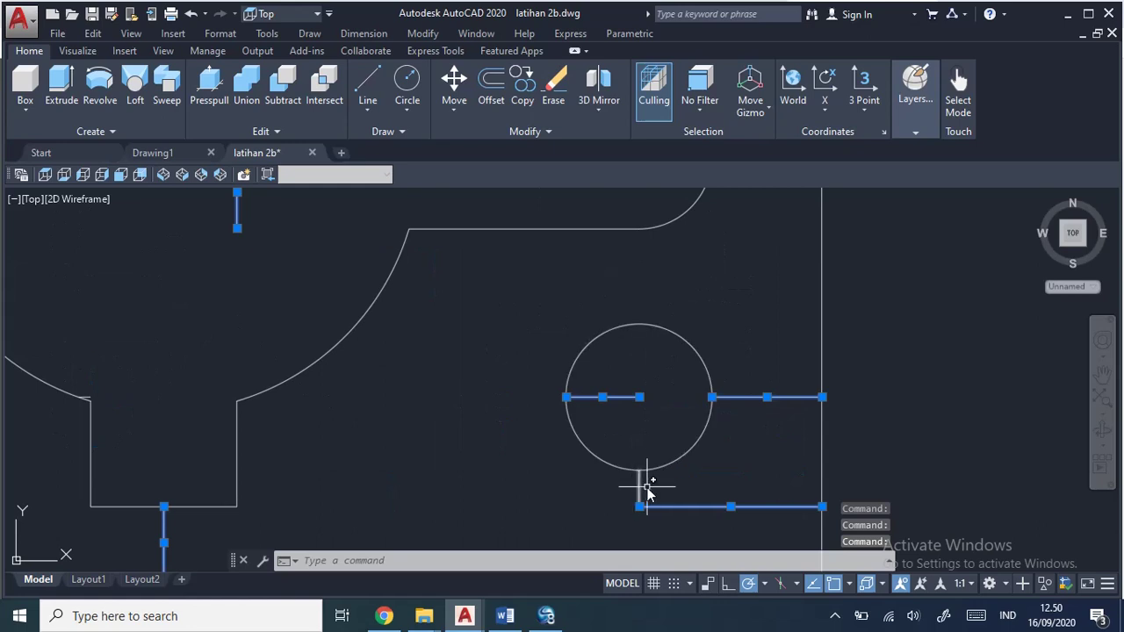
middle_click_drag(378, 456, 744, 466)
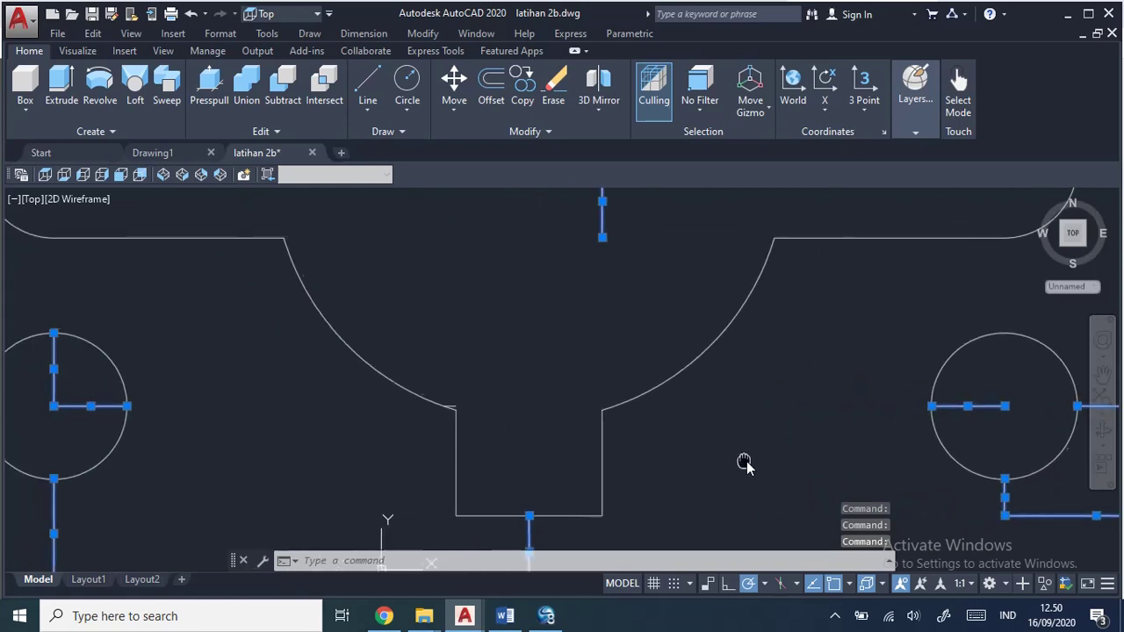
scroll(490, 396, "up", 8)
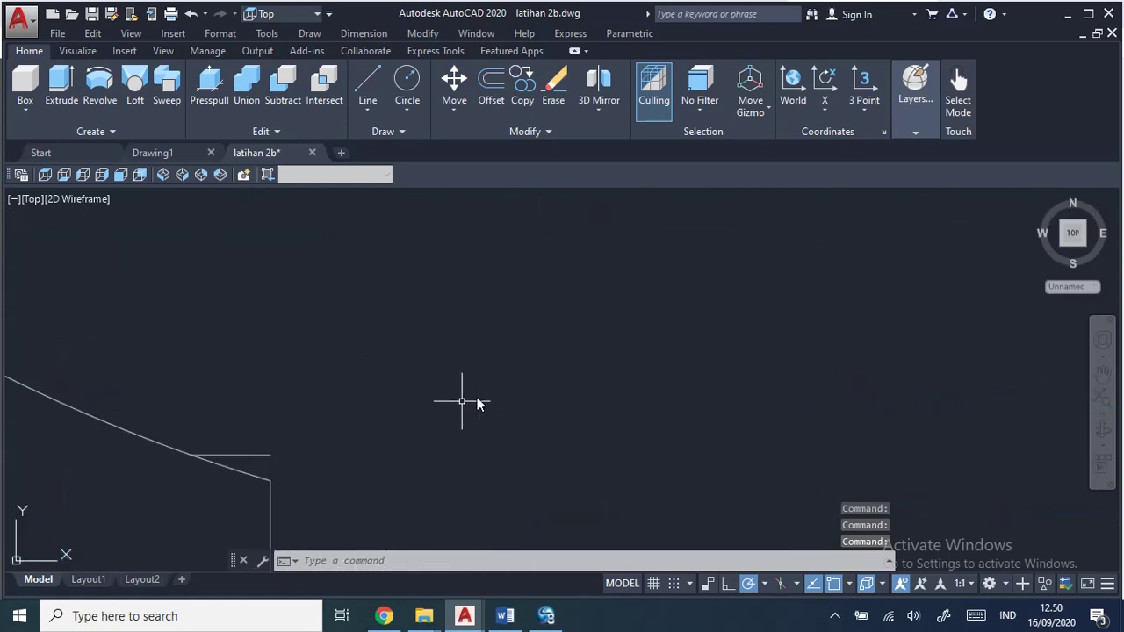
left_click(270, 453)
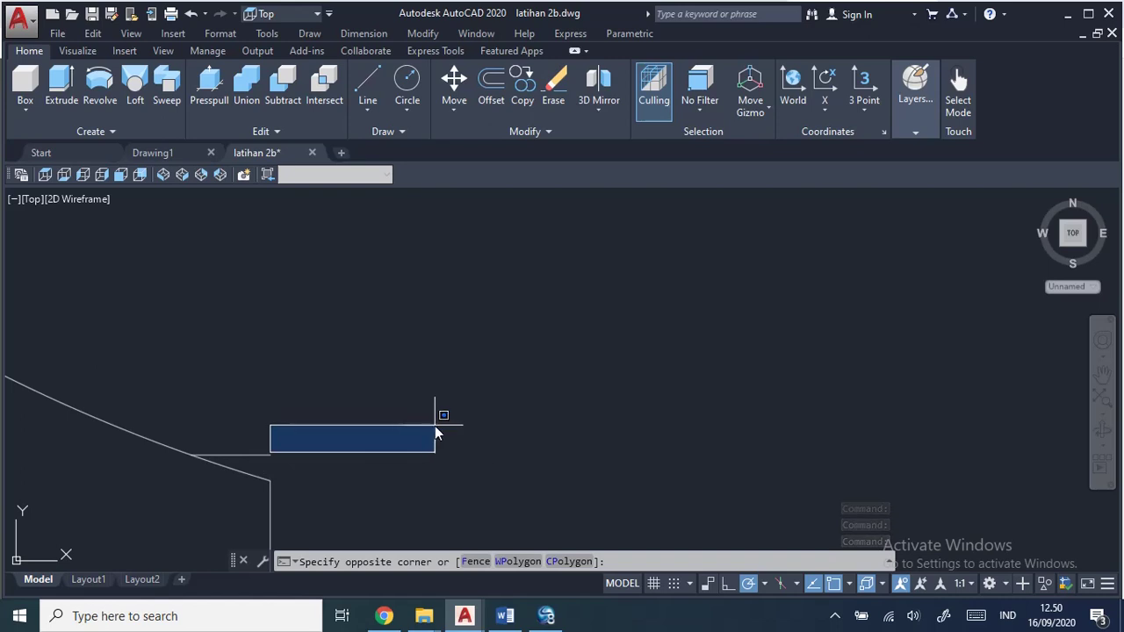
scroll(486, 395, "down", 8)
key("Escape")
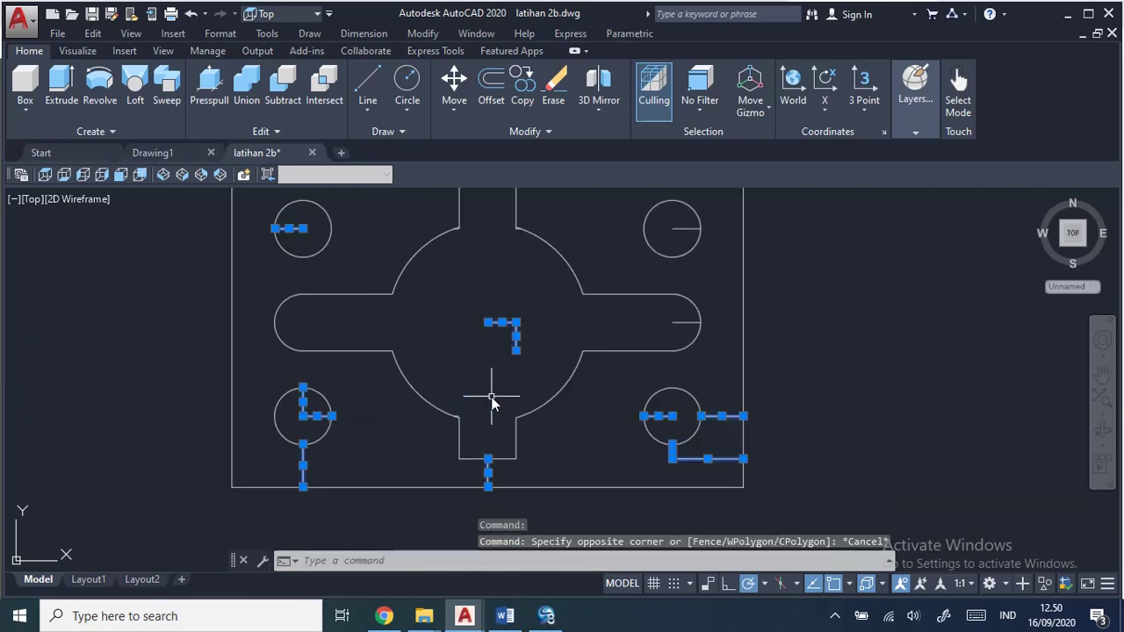
scroll(492, 403, "up", 3)
scroll(462, 401, "up", 3)
scroll(440, 444, "up", 2)
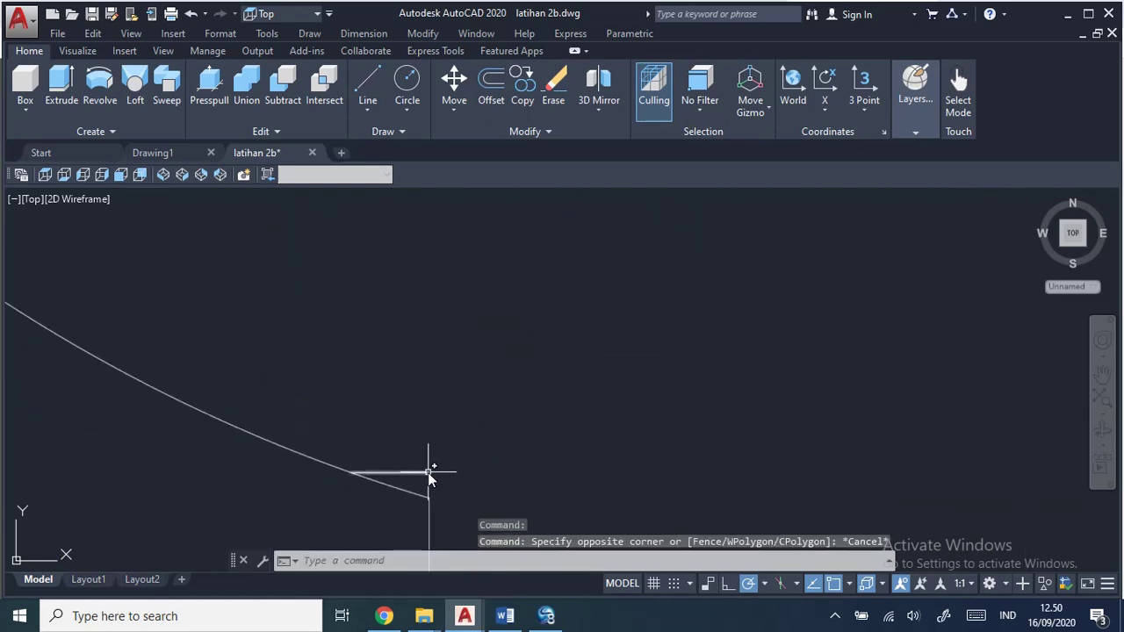
scroll(647, 442, "down", 4)
scroll(647, 447, "down", 3)
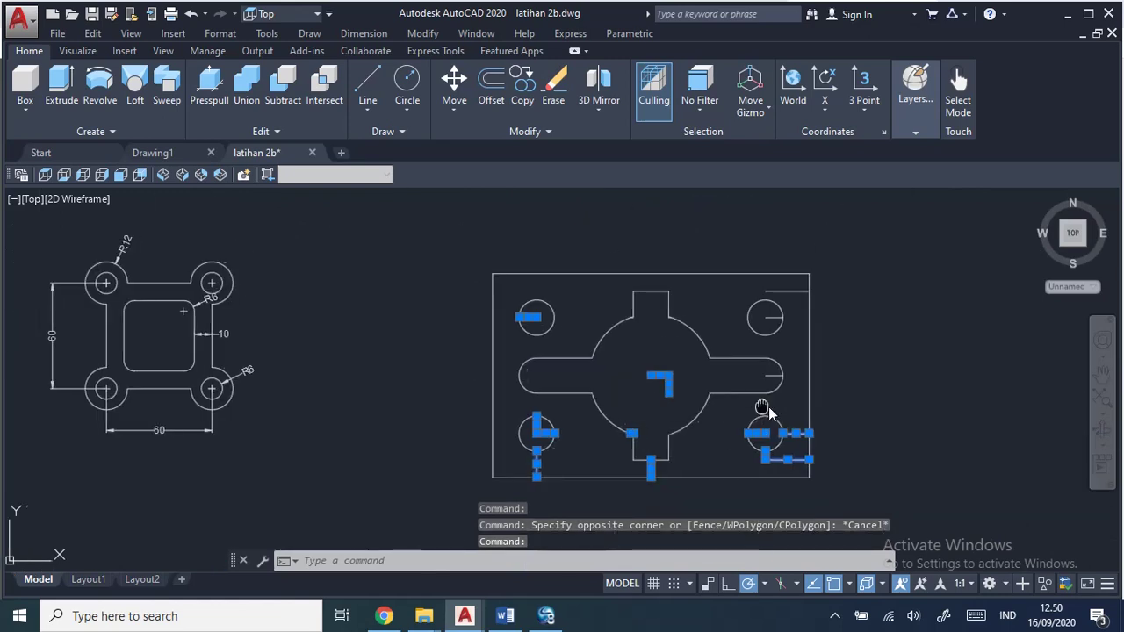
middle_click_drag(768, 407, 658, 442)
scroll(658, 444, "up", 3)
scroll(658, 446, "down", 2)
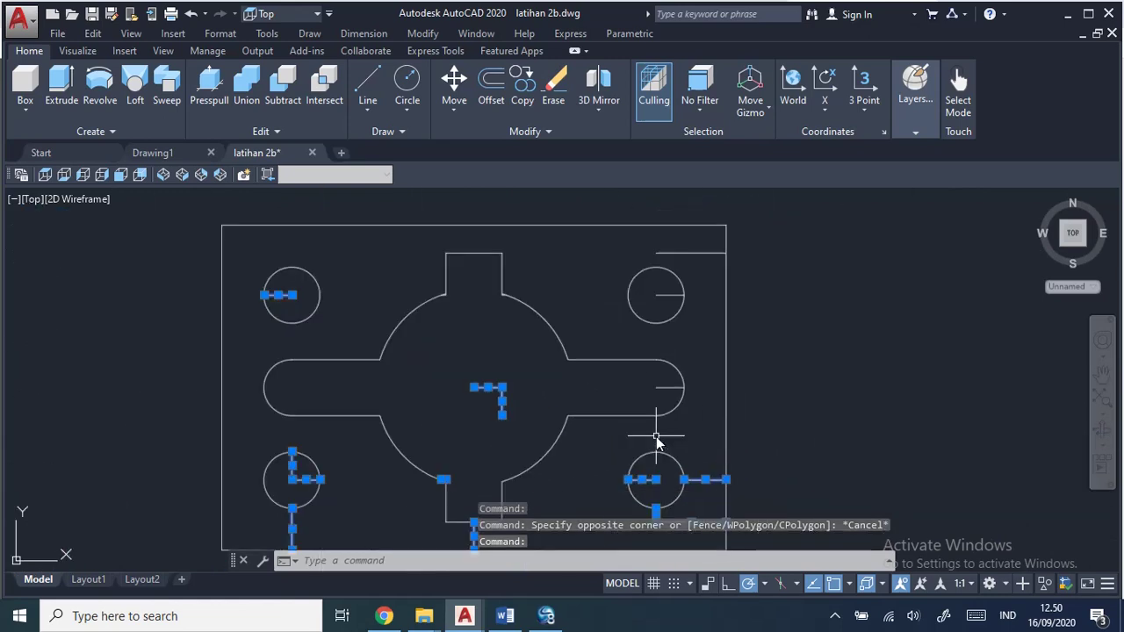
left_click(670, 387)
left_click(661, 296)
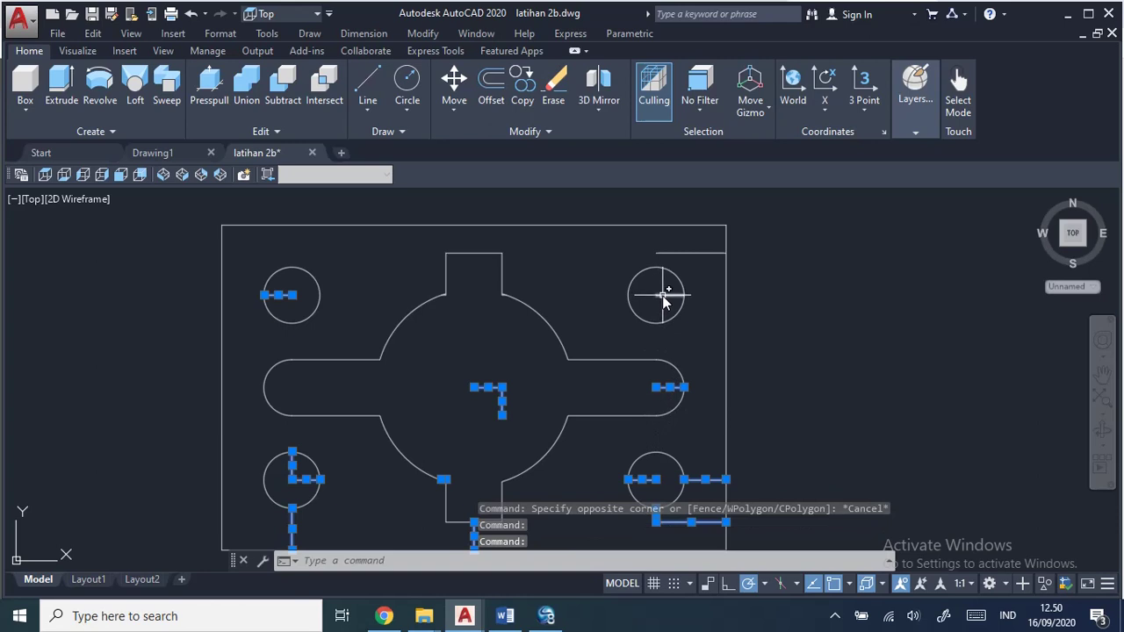
left_click(686, 256)
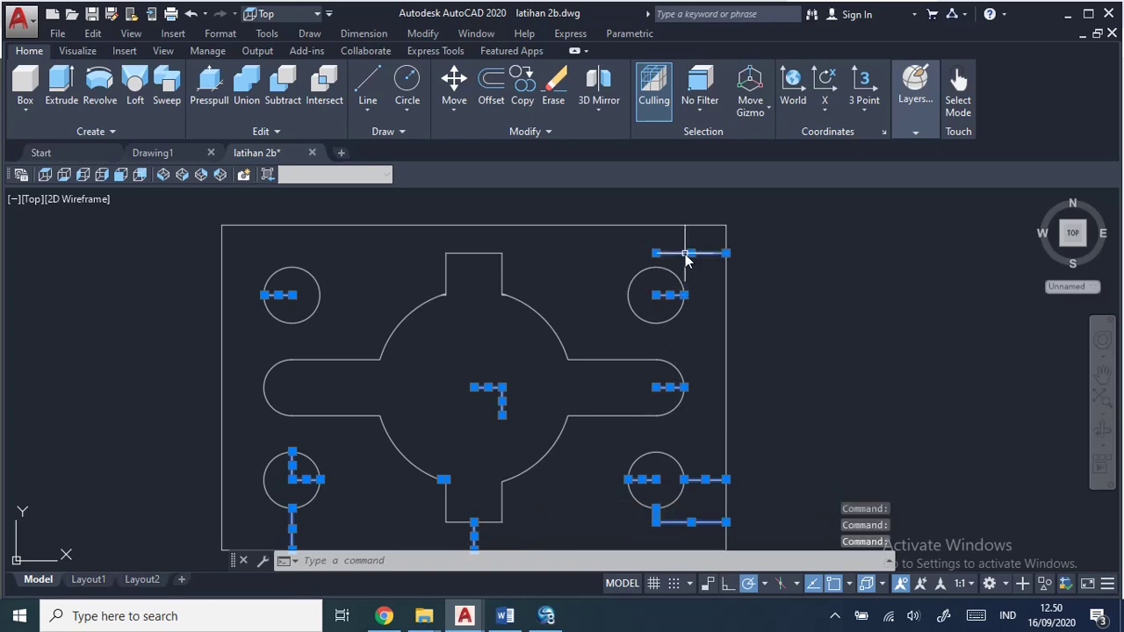
key("Delete")
Step: Delete the short segments at the left and right arc corners of the slot neck
scroll(562, 434, "up", 5)
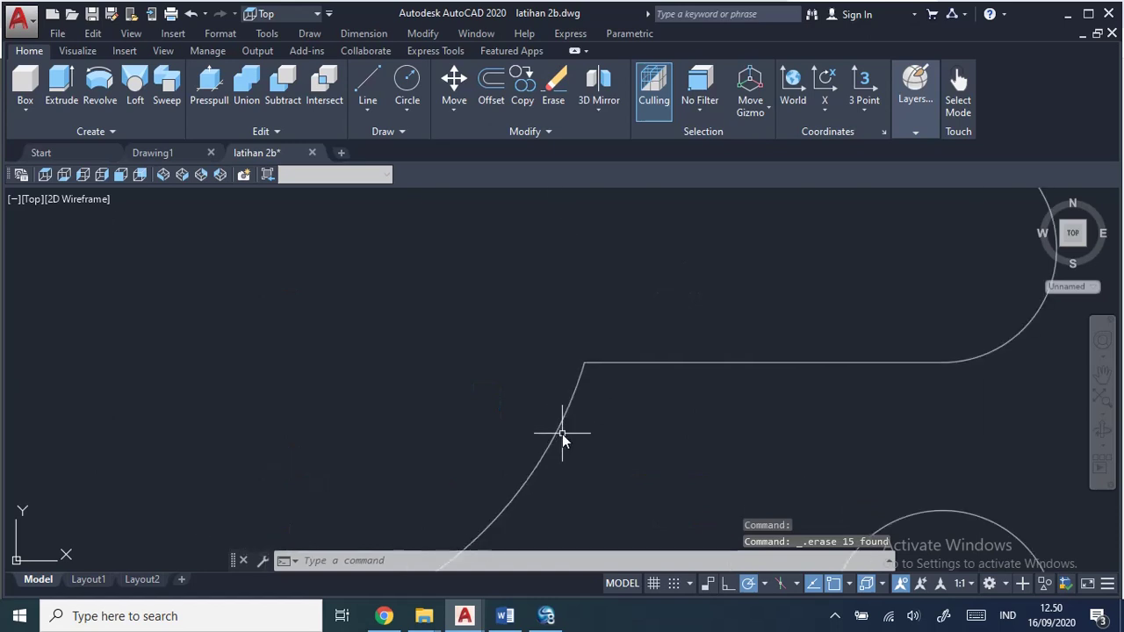
scroll(562, 434, "down", 5)
scroll(631, 344, "down", 2)
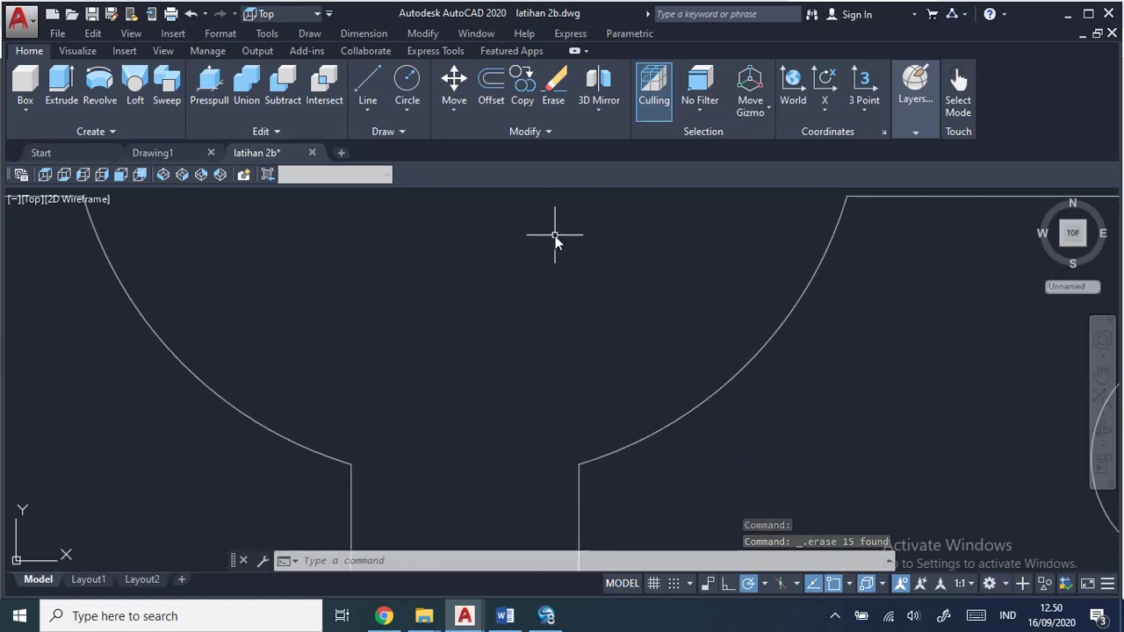
scroll(556, 238, "down", 3)
scroll(612, 534, "down", 2)
scroll(478, 305, "up", 3)
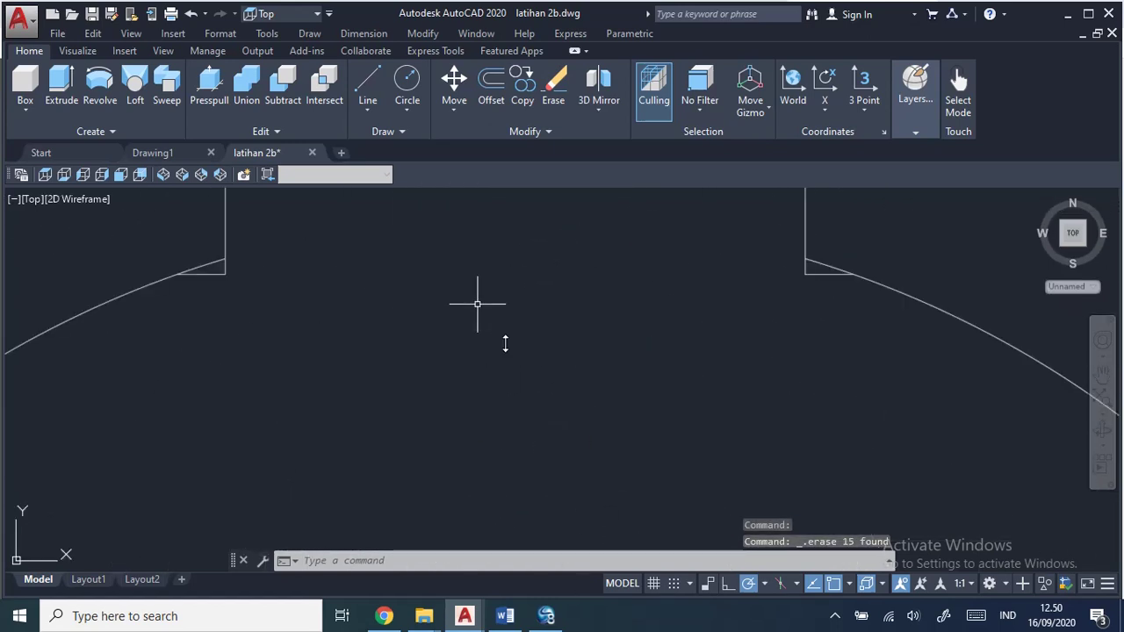
mouse_move(478, 305)
middle_mouse_down()
mouse_move(607, 437)
mouse_move(645, 439)
middle_mouse_up()
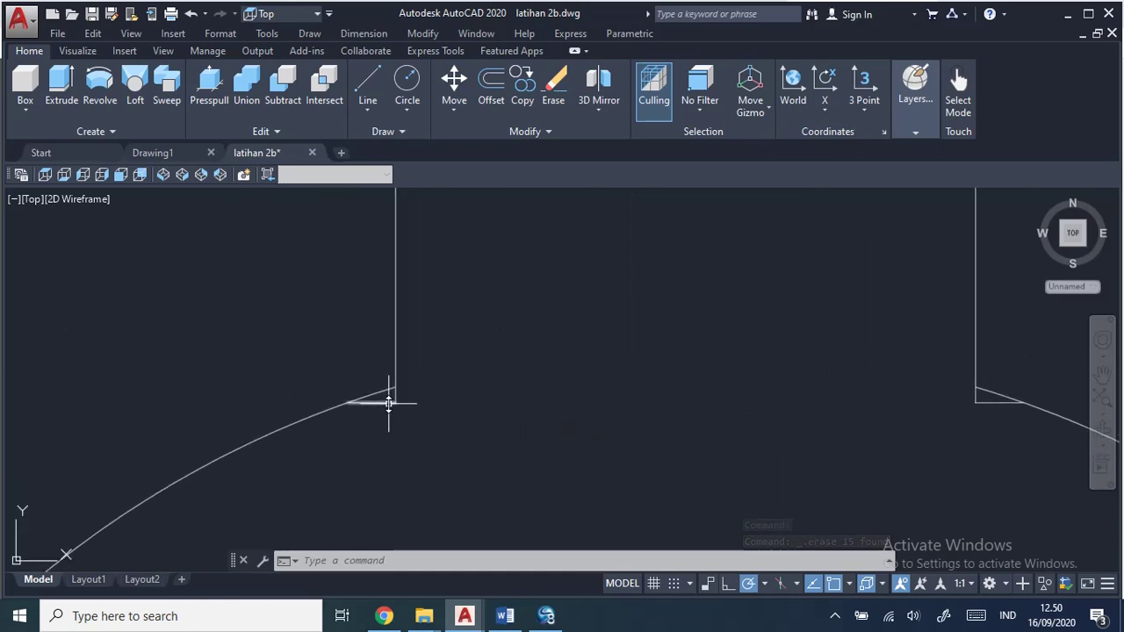
left_click(389, 403)
key("Delete")
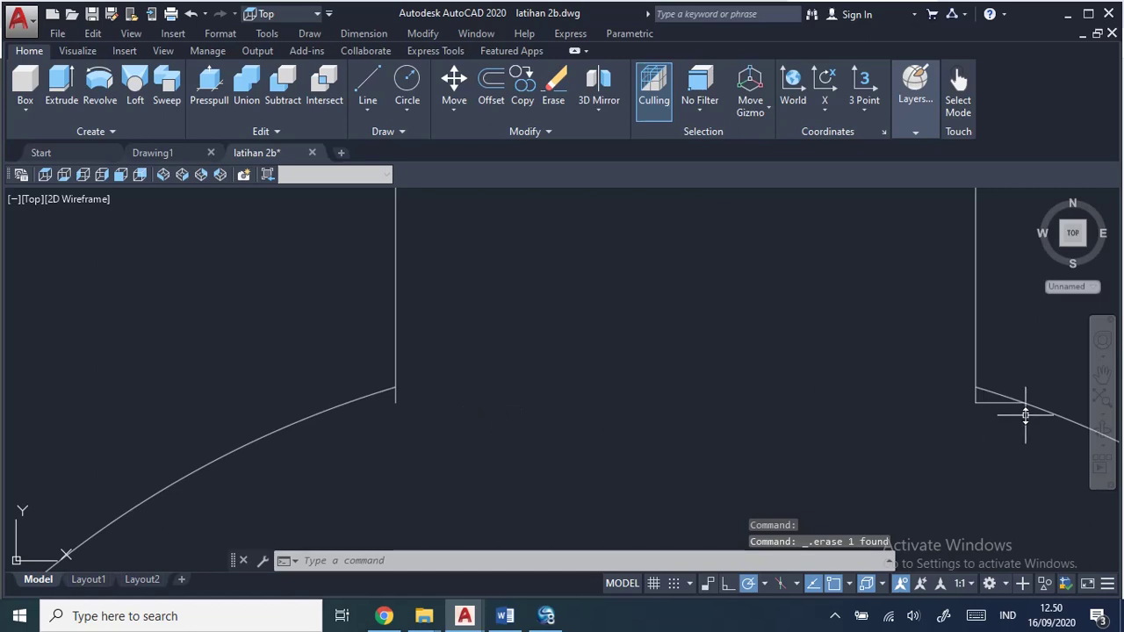
left_click(1001, 403)
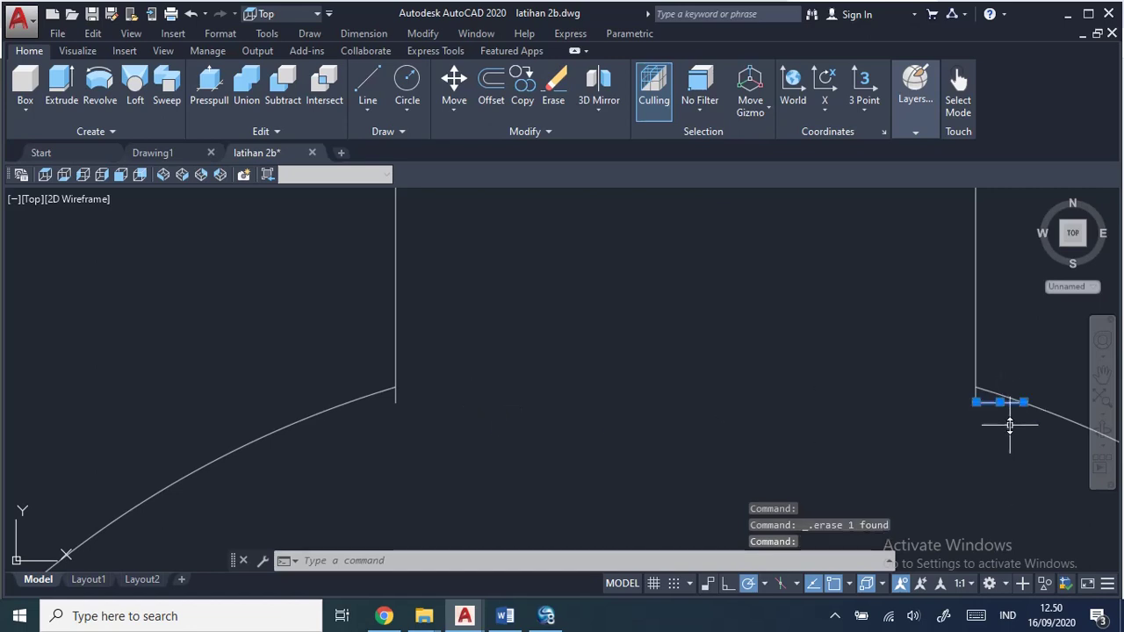
key("Delete")
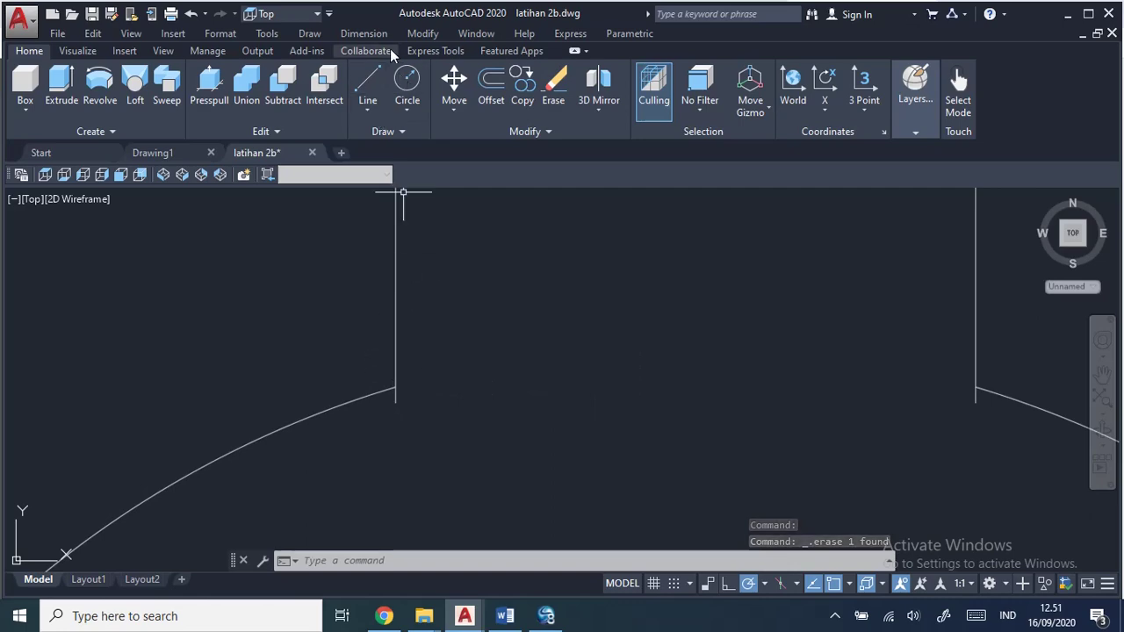
Step: Trim away the leftover stub below the arc and recentre the plate
left_click(422, 33)
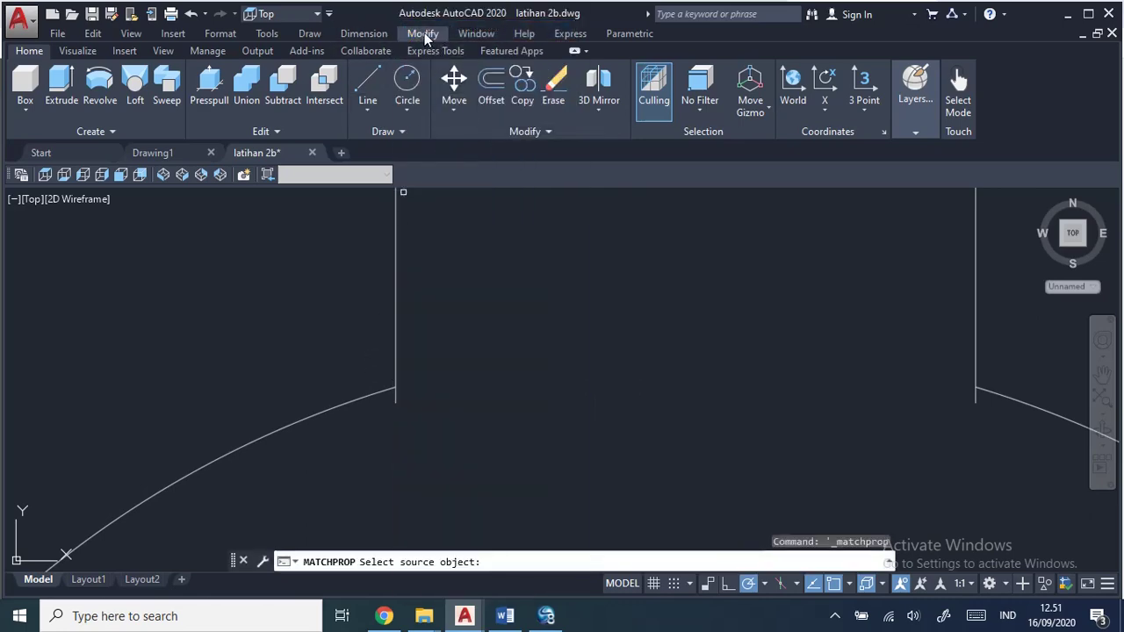
left_click(426, 35)
left_click(486, 339)
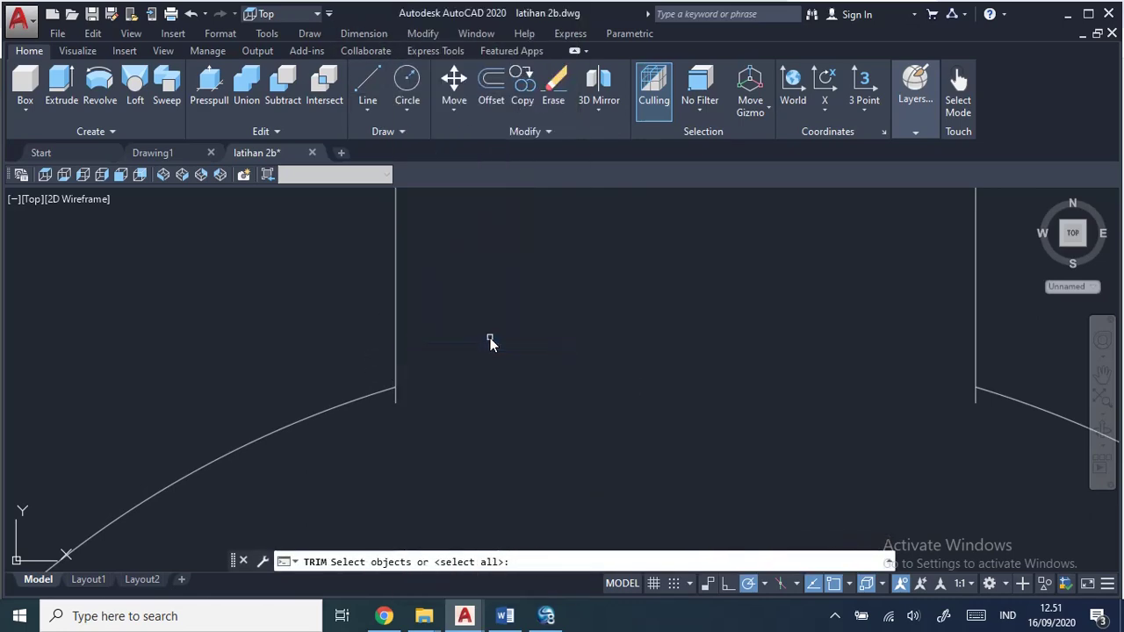
key("Return")
left_click(397, 398)
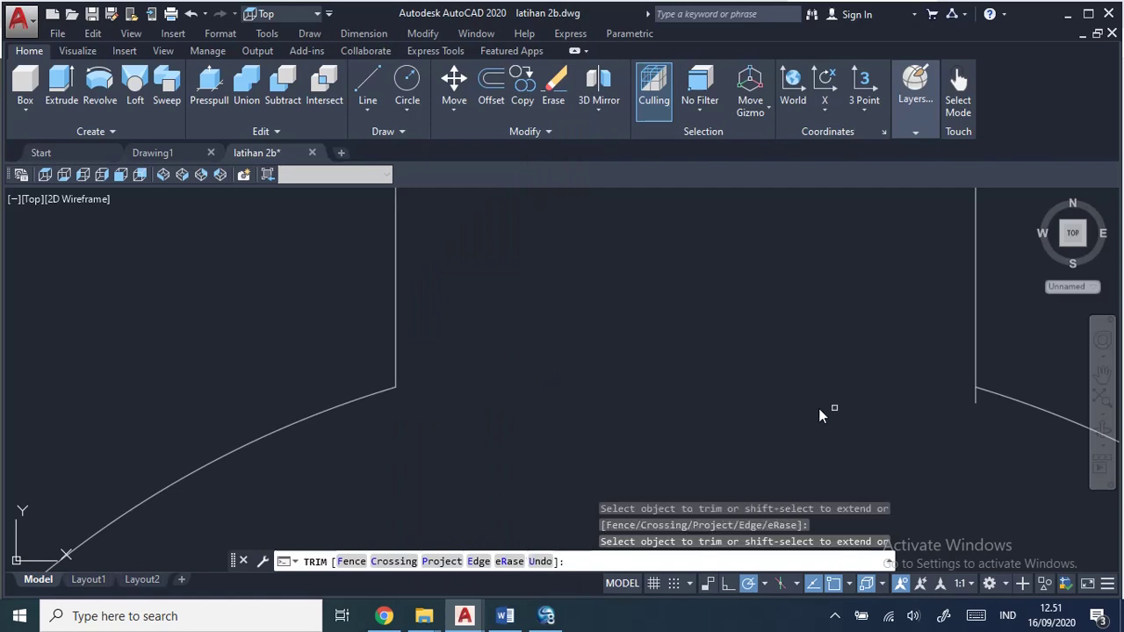
scroll(889, 361, "down", 5)
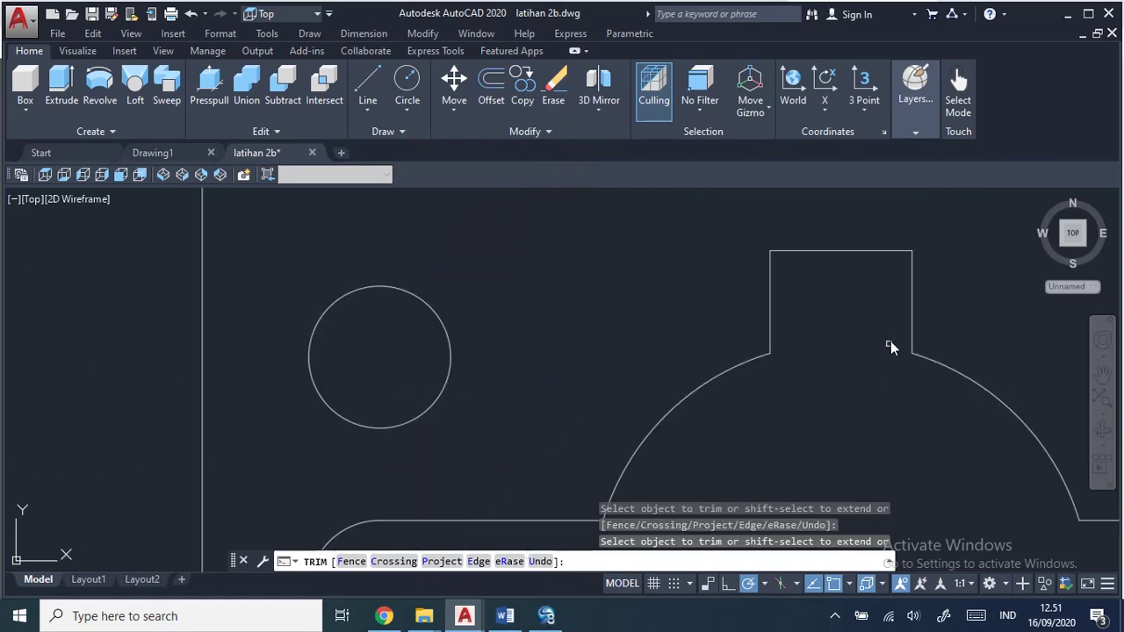
scroll(1003, 454, "down", 3)
key("Escape")
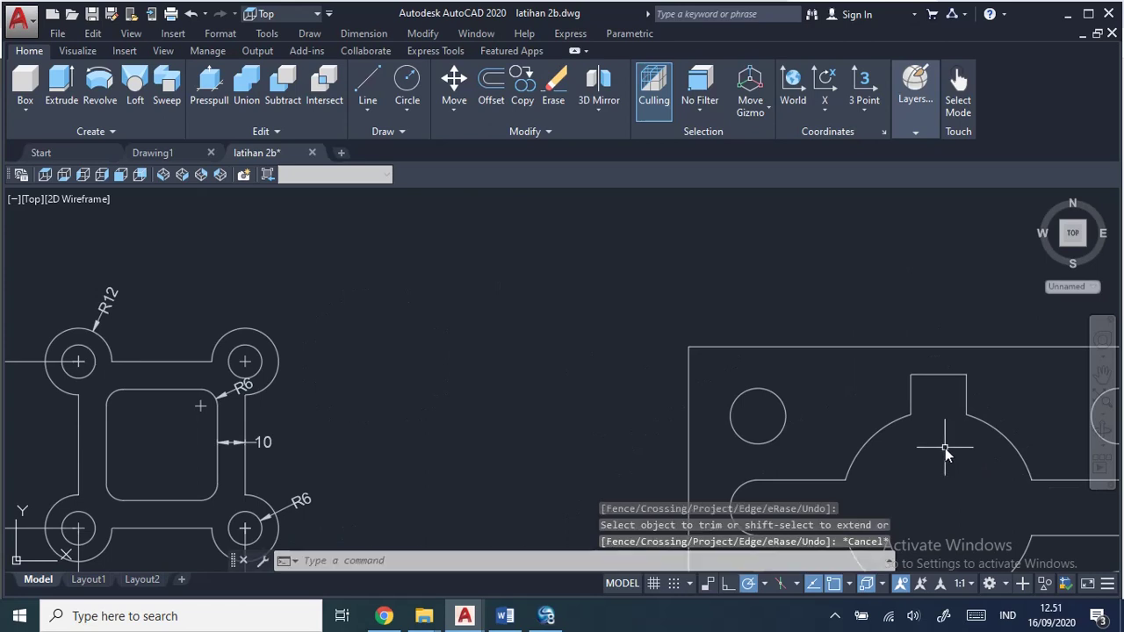
scroll(514, 289, "up", 3)
scroll(650, 337, "down", 2)
scroll(652, 341, "up", 2)
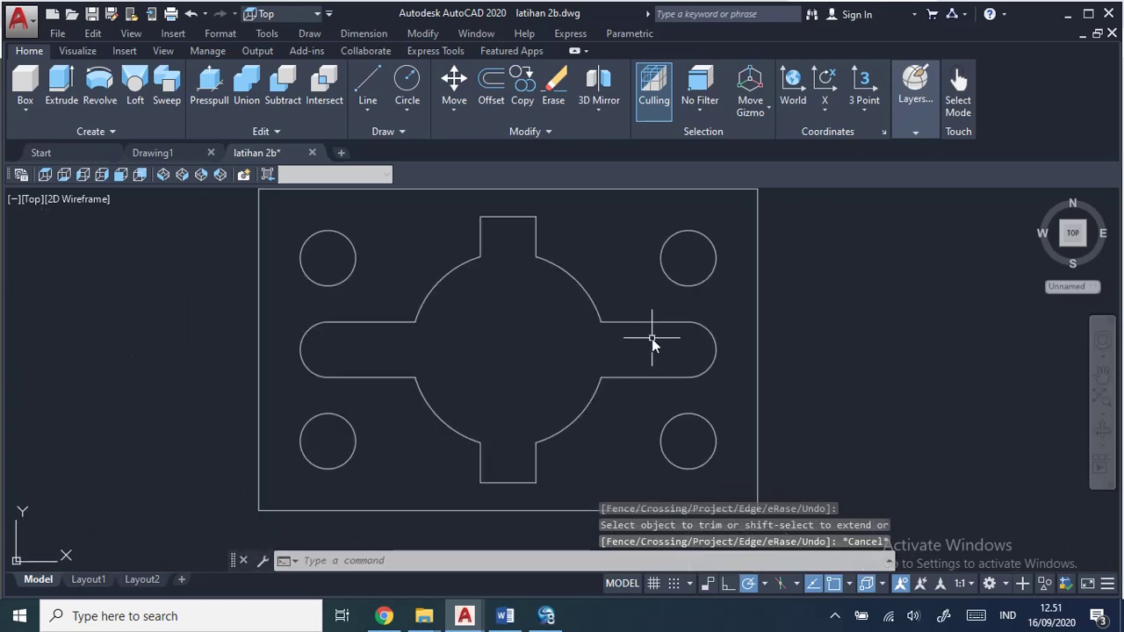
middle_click_drag(353, 252, 386, 286)
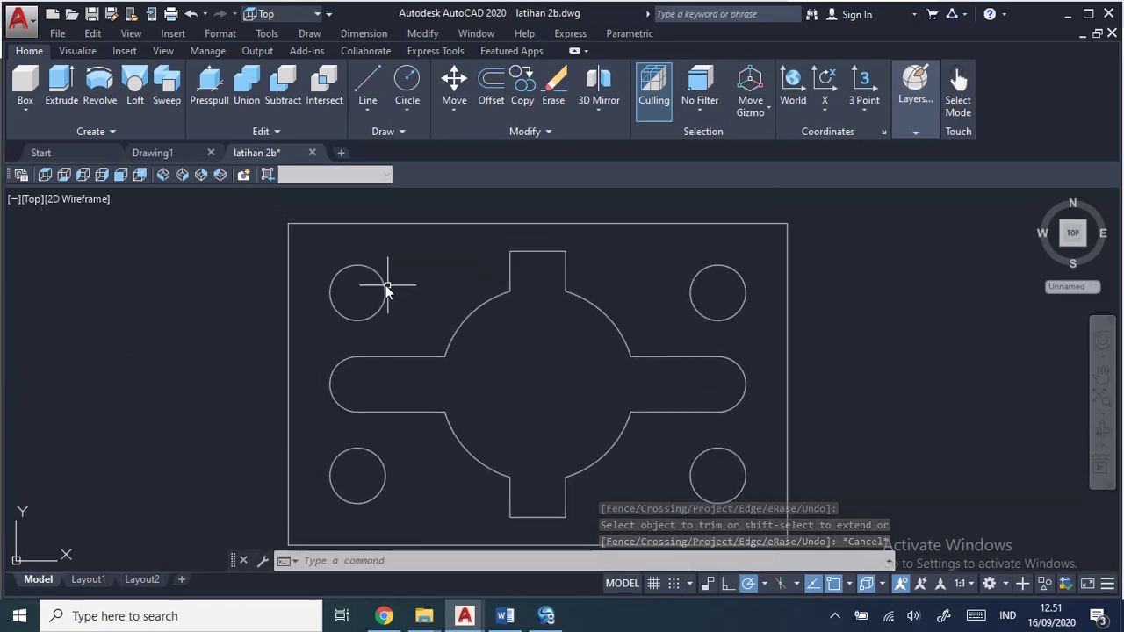
Step: Start the Fillet command from the menu and set its radius to 25
left_click(363, 34)
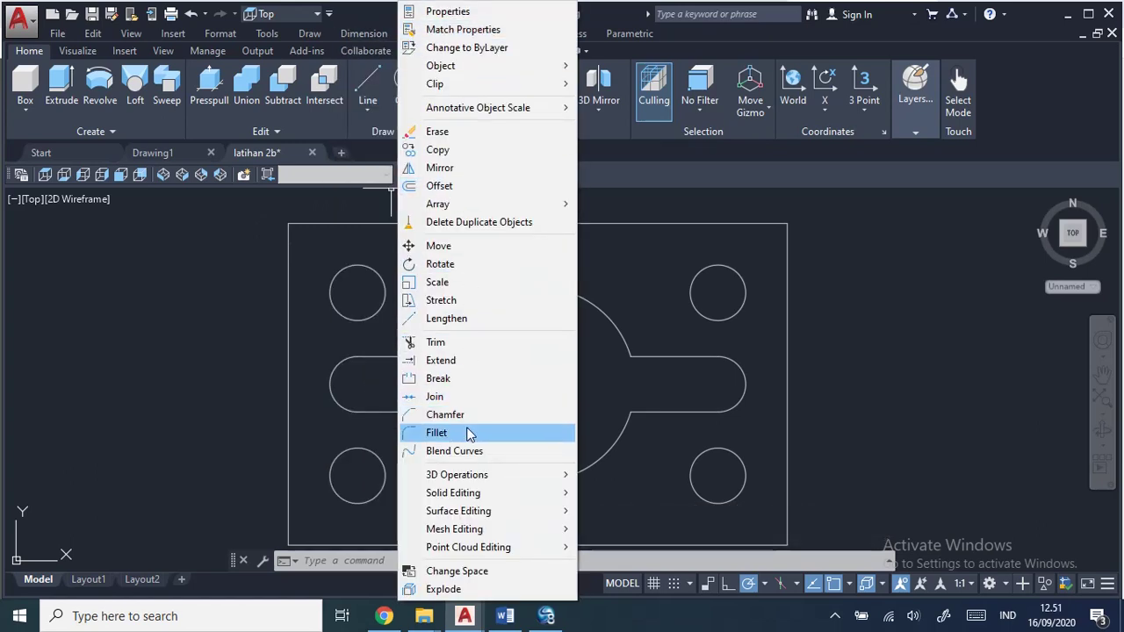
left_click(470, 432)
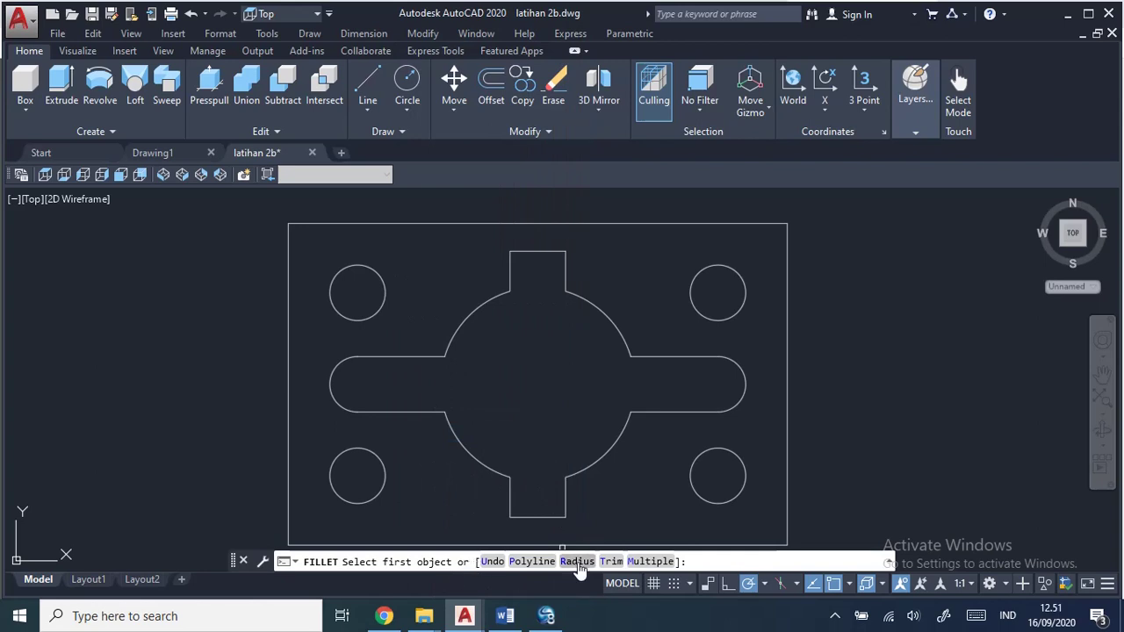
left_click(579, 562)
type("25")
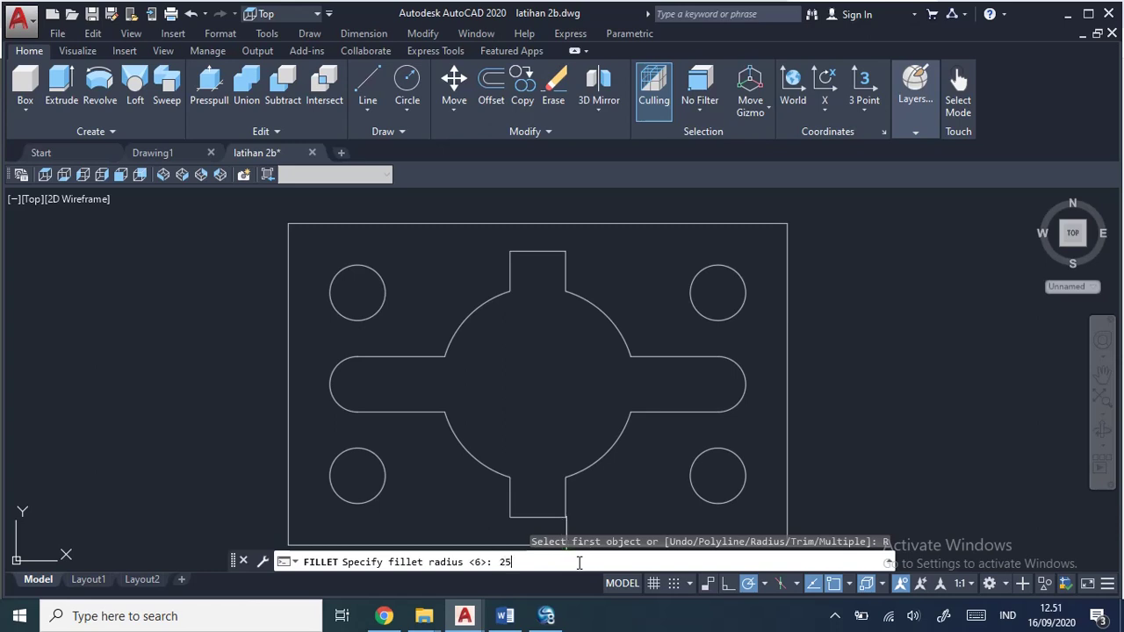
key("Return")
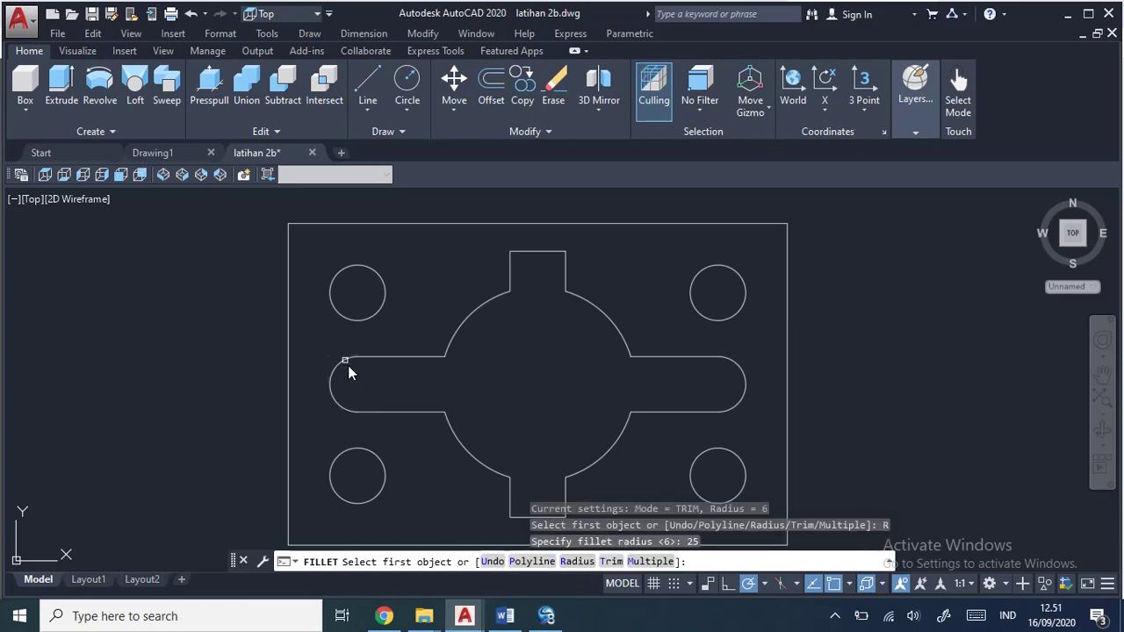
Step: Round the top-left and top-right corners of the plate with R25 fillets
left_click(289, 275)
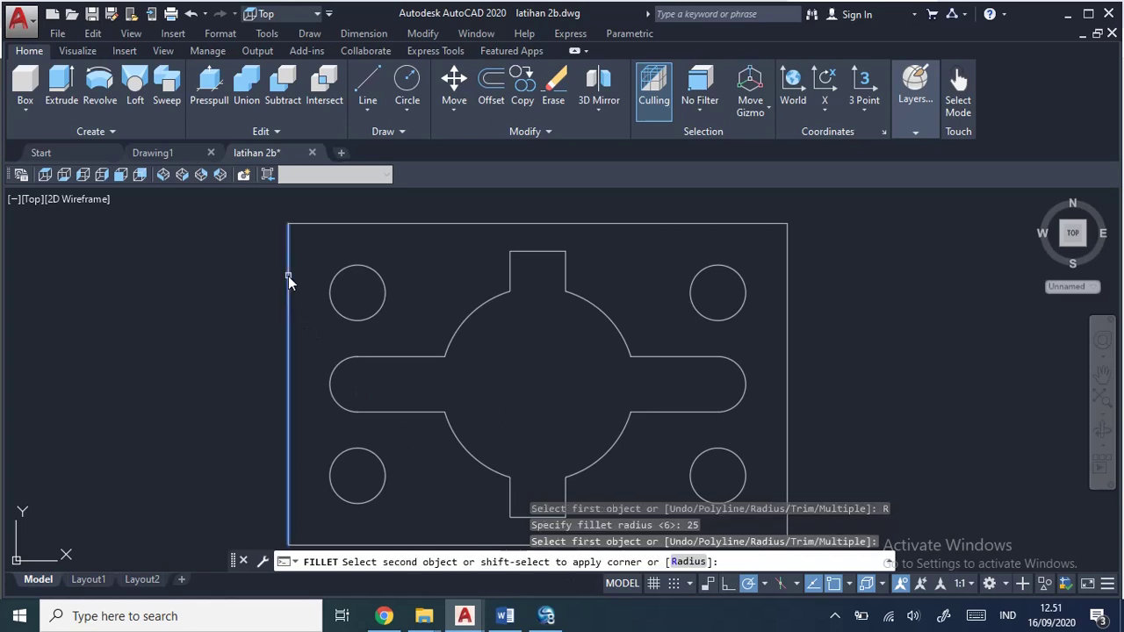
left_click(343, 224)
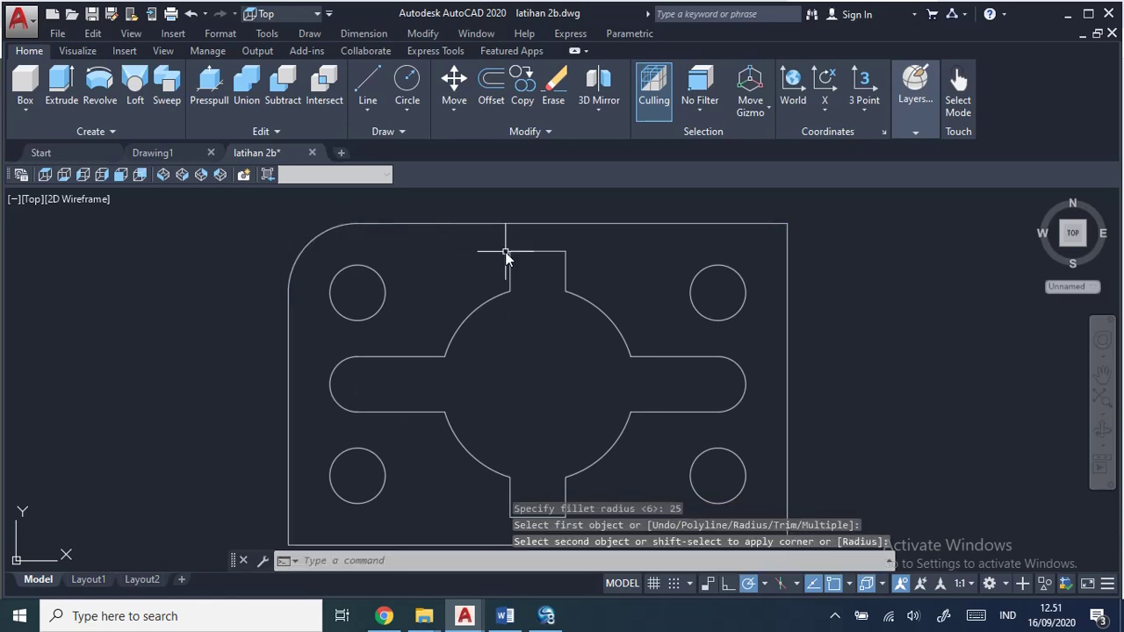
key("Return")
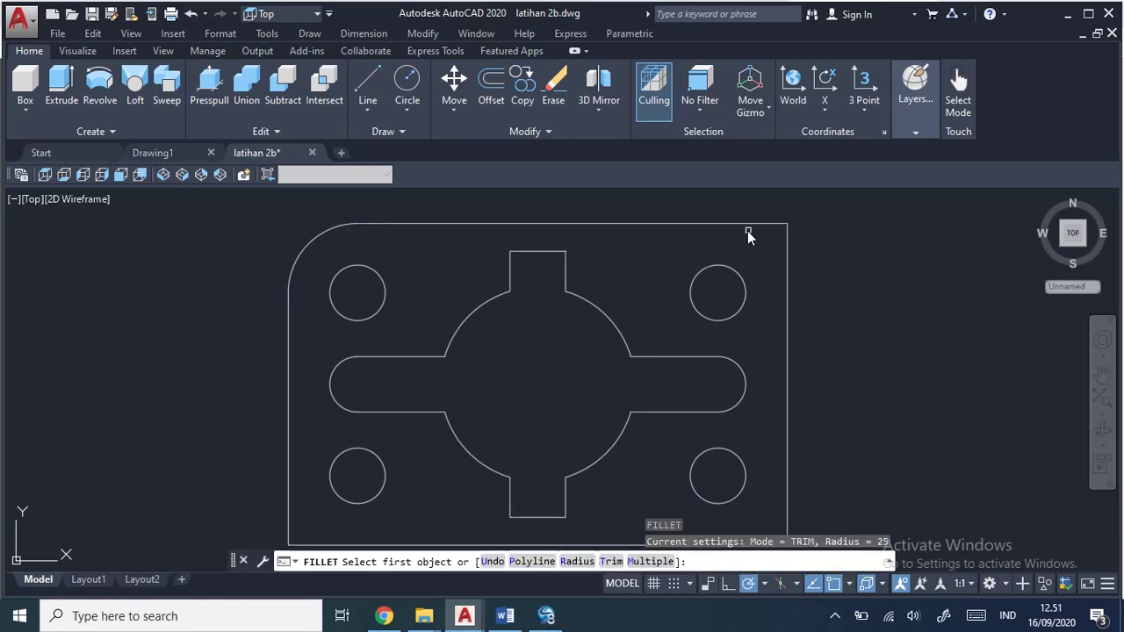
left_click(750, 223)
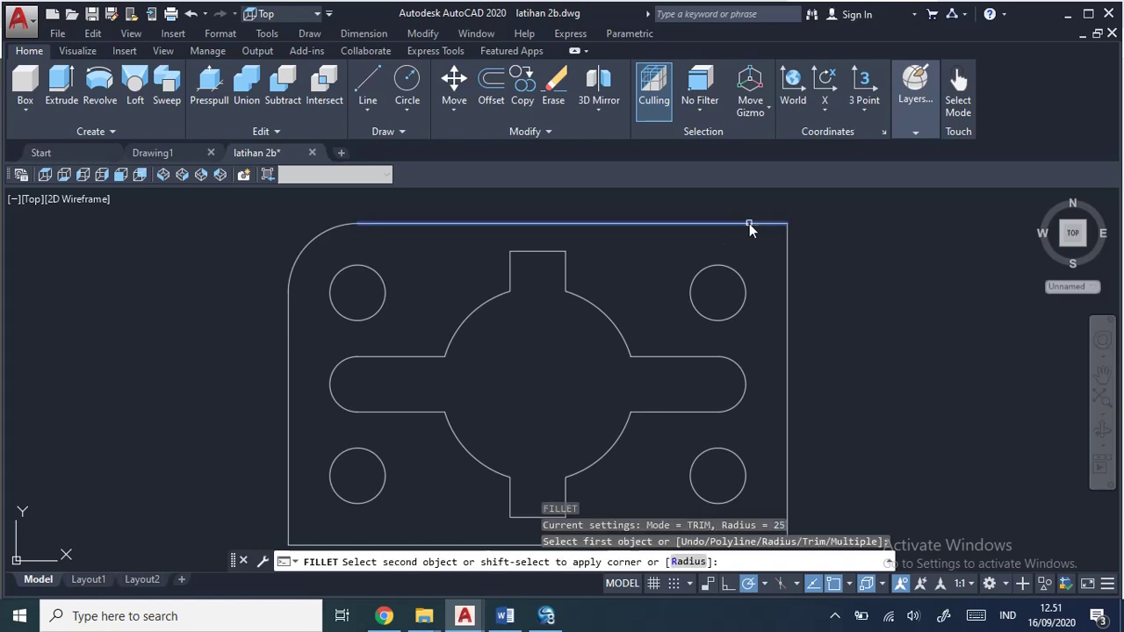
left_click(786, 271)
middle_click_drag(830, 321, 821, 268)
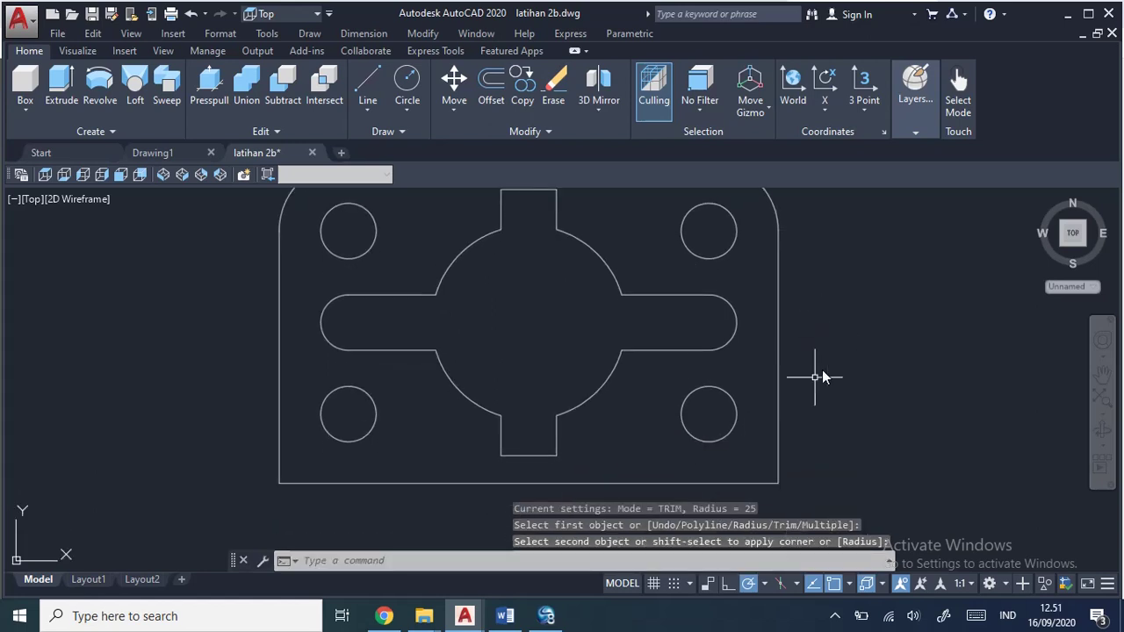
Step: Round the bottom-left and bottom-right corners with R25 fillets and recentre the plate
key("Return")
left_click(279, 431)
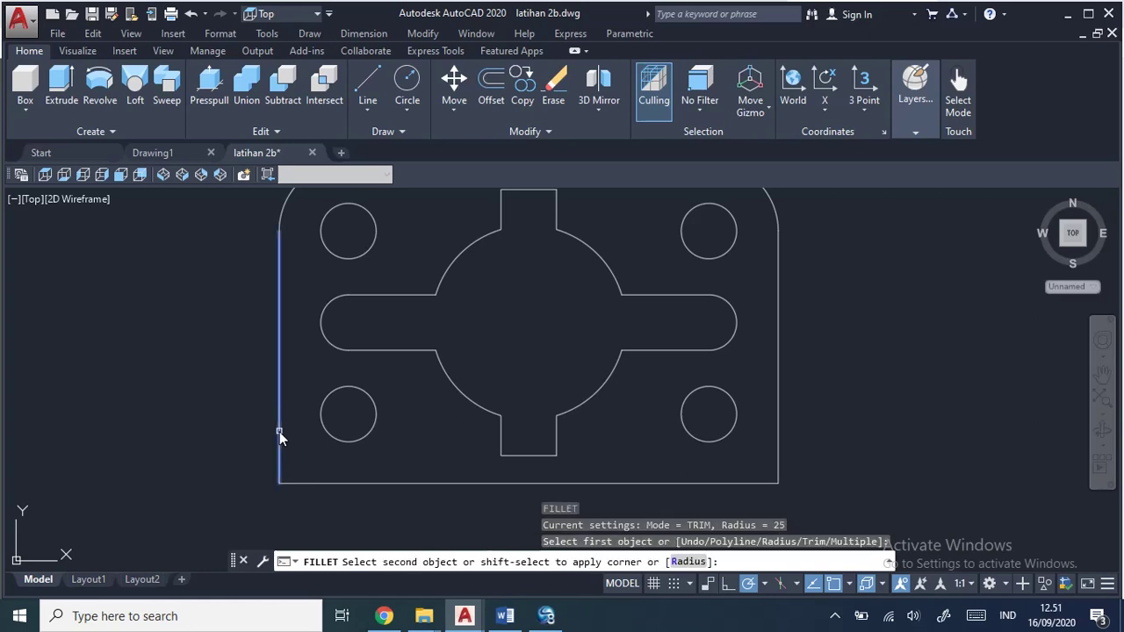
left_click(342, 483)
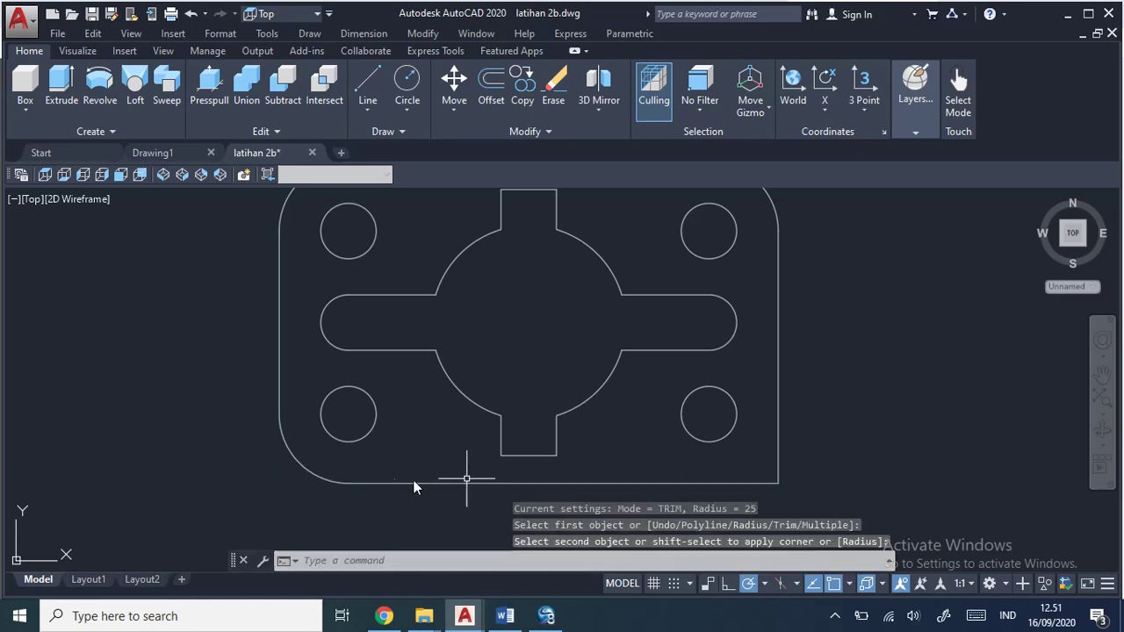
key("Return")
left_click(735, 483)
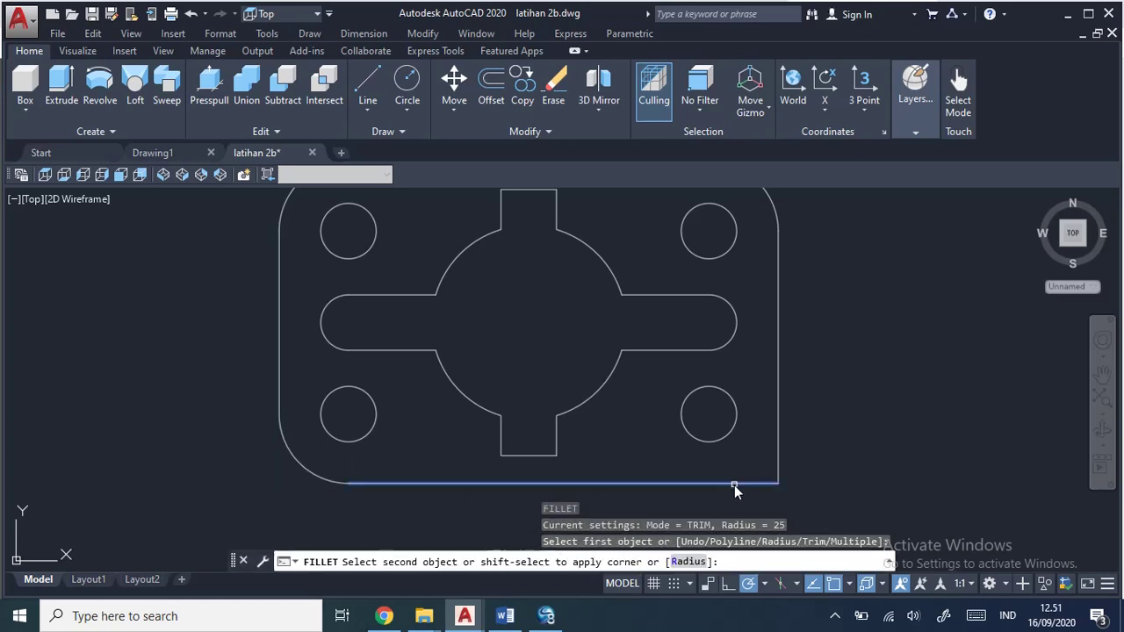
left_click(780, 418)
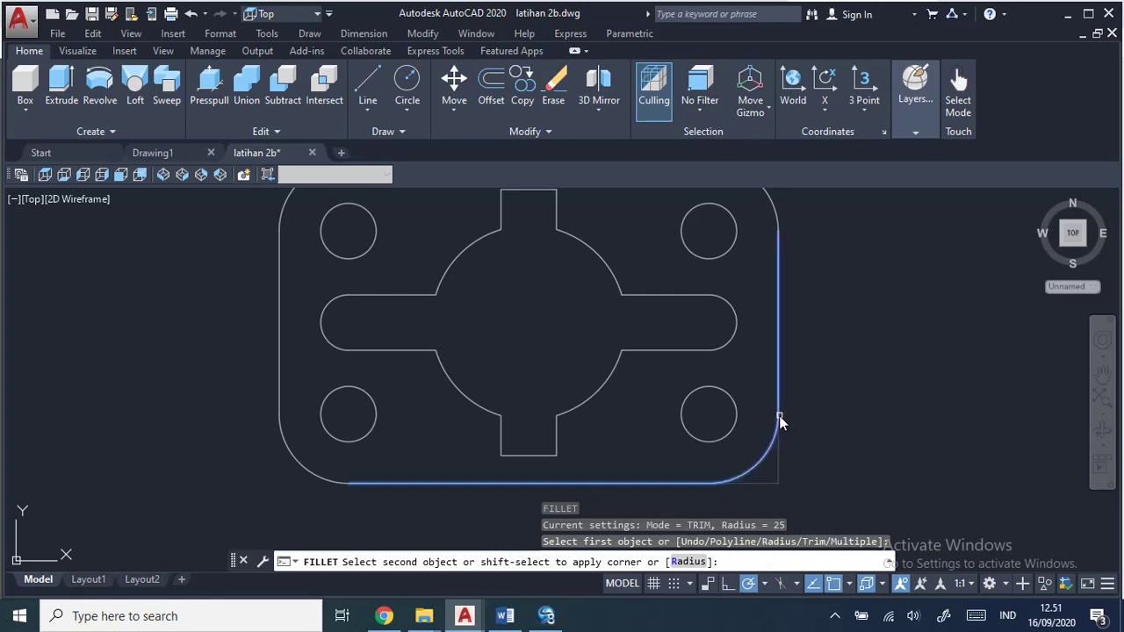
scroll(850, 404, "down", 2)
middle_click_drag(849, 403, 705, 369)
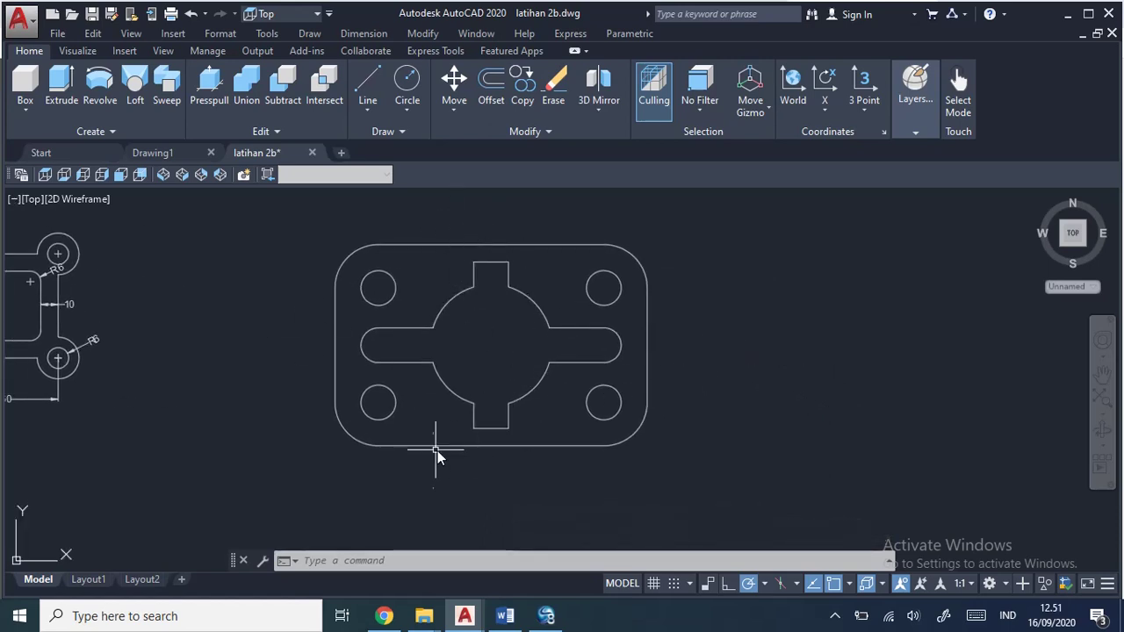
Step: Check the PDF job sheet, then return to the latihan 2b.dwg drawing
left_click(384, 616)
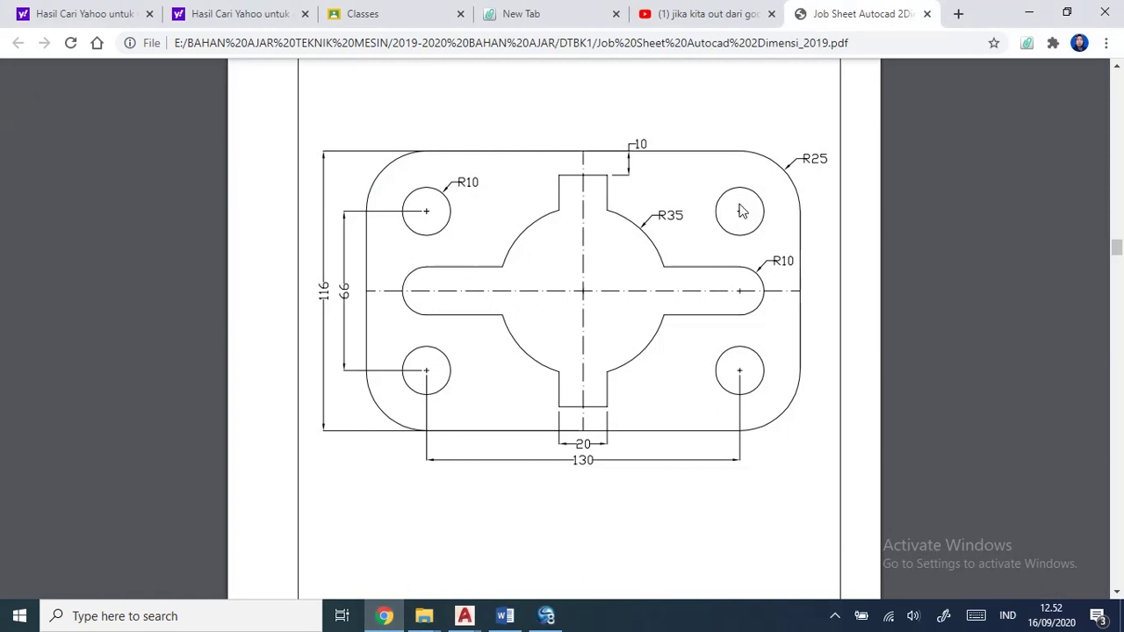
left_click(465, 616)
left_click(550, 542)
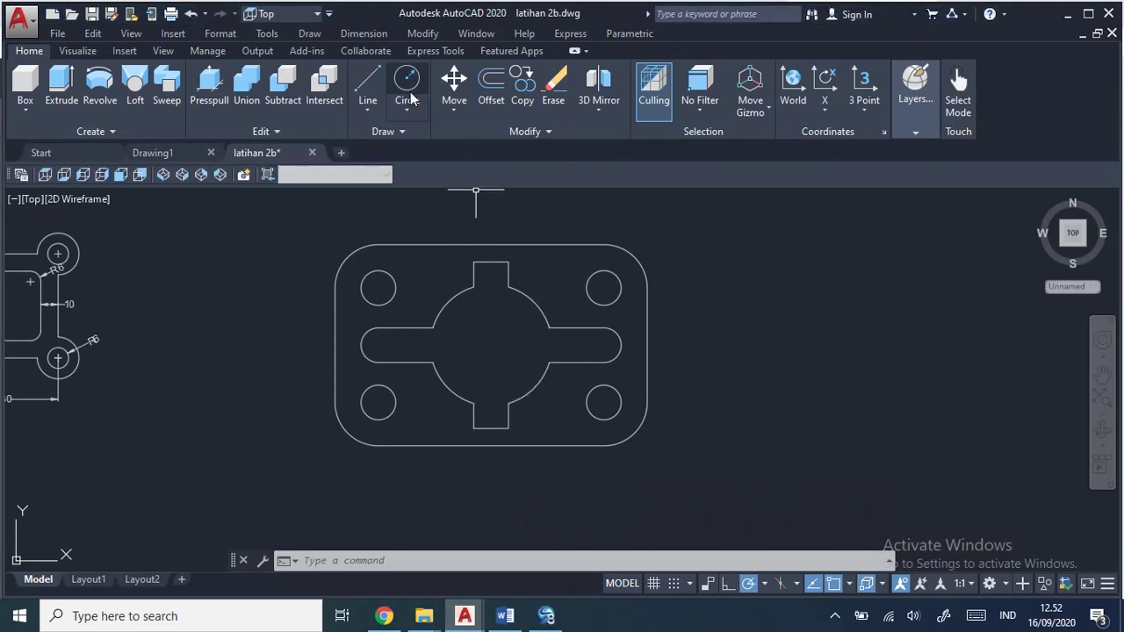
Step: Place centre marks in the upper-left, lower-left, upper-right and lower-right R10 holes
left_click(364, 34)
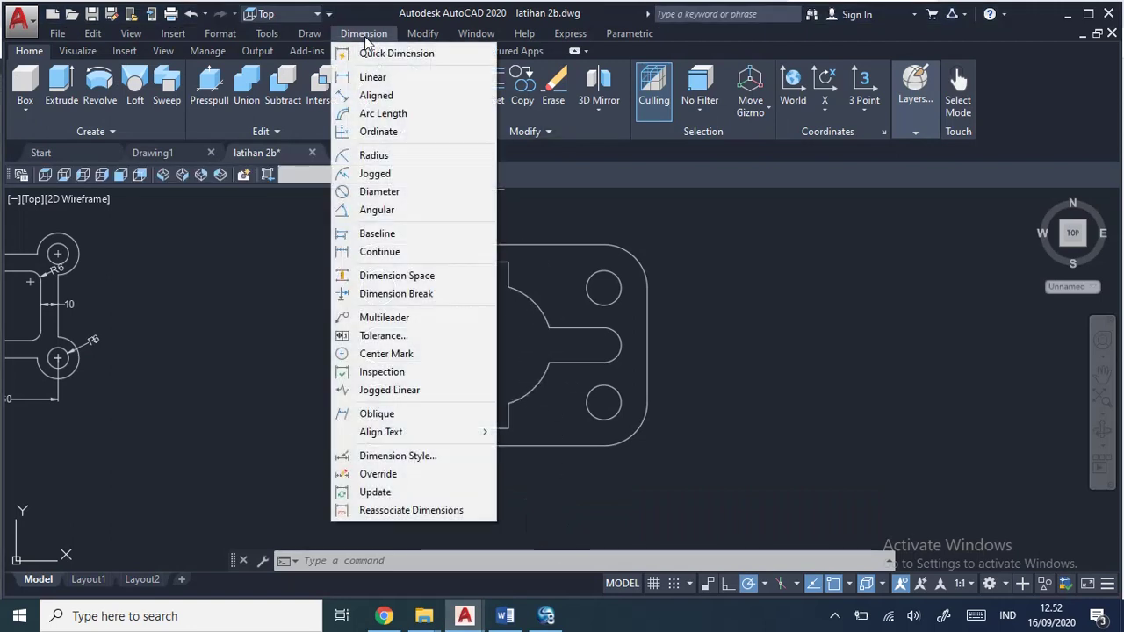
left_click(429, 358)
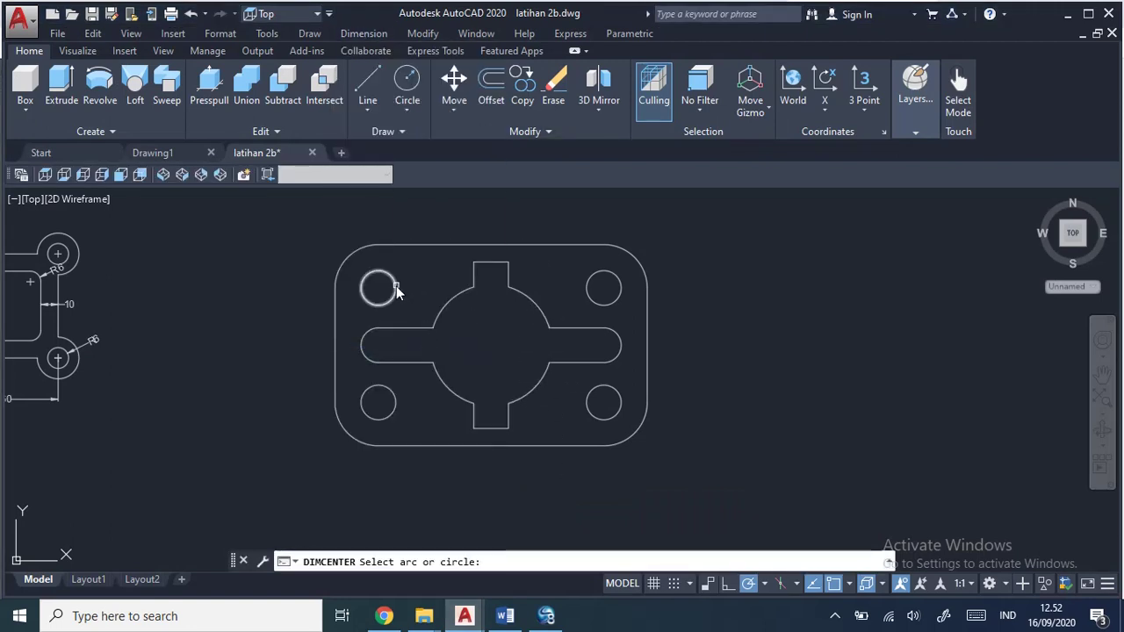
left_click(395, 289)
key("Return")
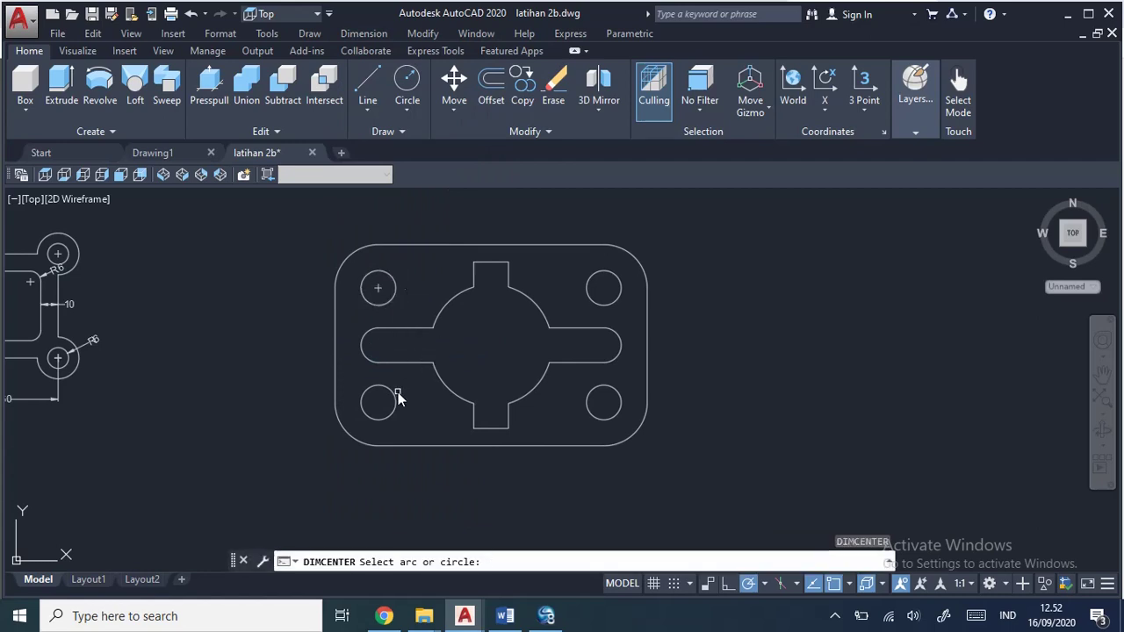
left_click(390, 409)
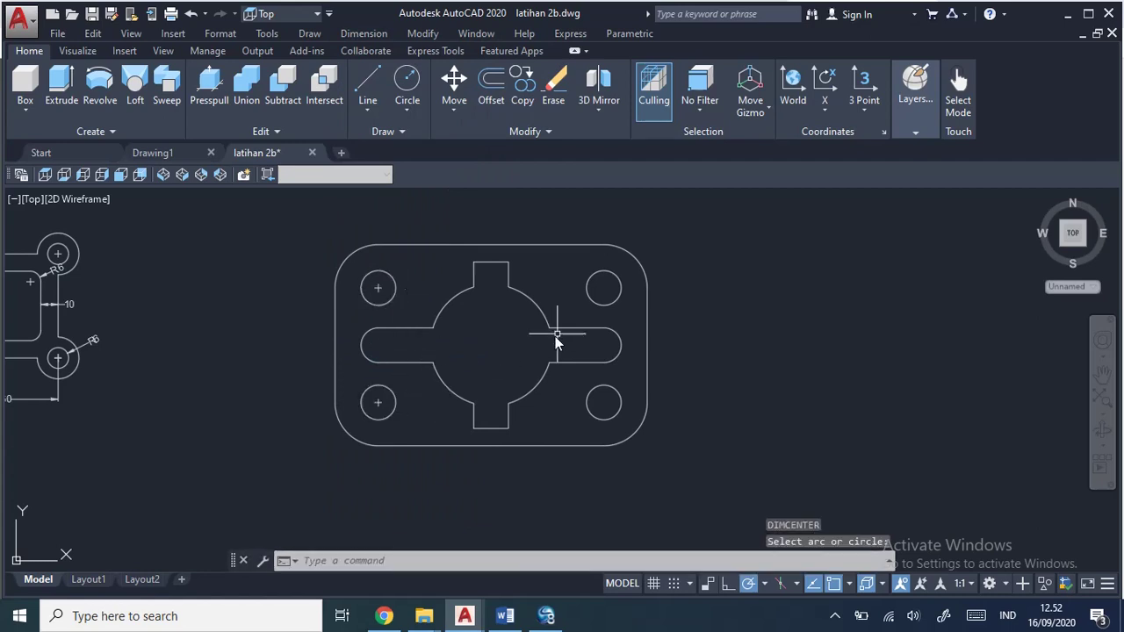
key("Return")
left_click(620, 283)
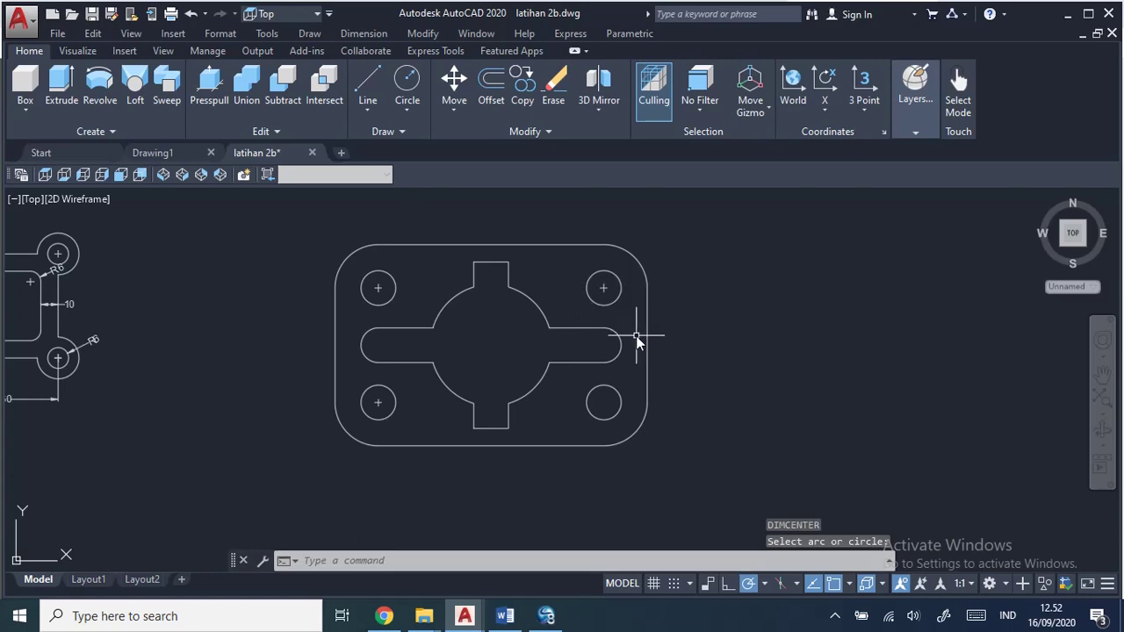
key("Return")
left_click(619, 398)
left_click(369, 88)
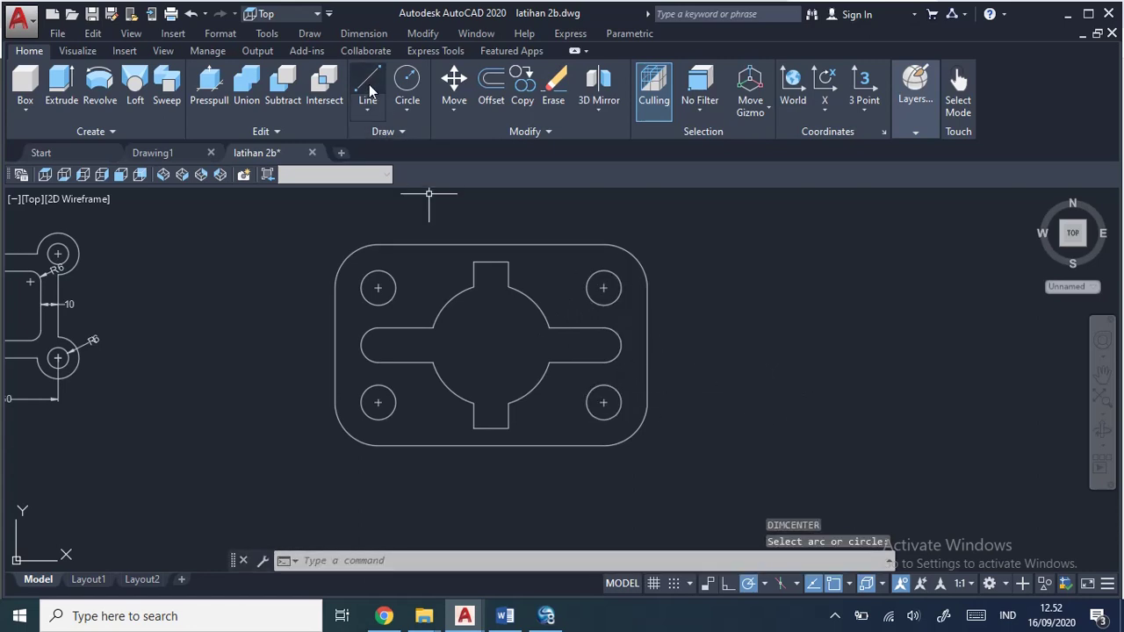
Step: Draw centrelines between the top and bottom edge midpoints and across from left to right edge
left_click(492, 246)
left_click(492, 446)
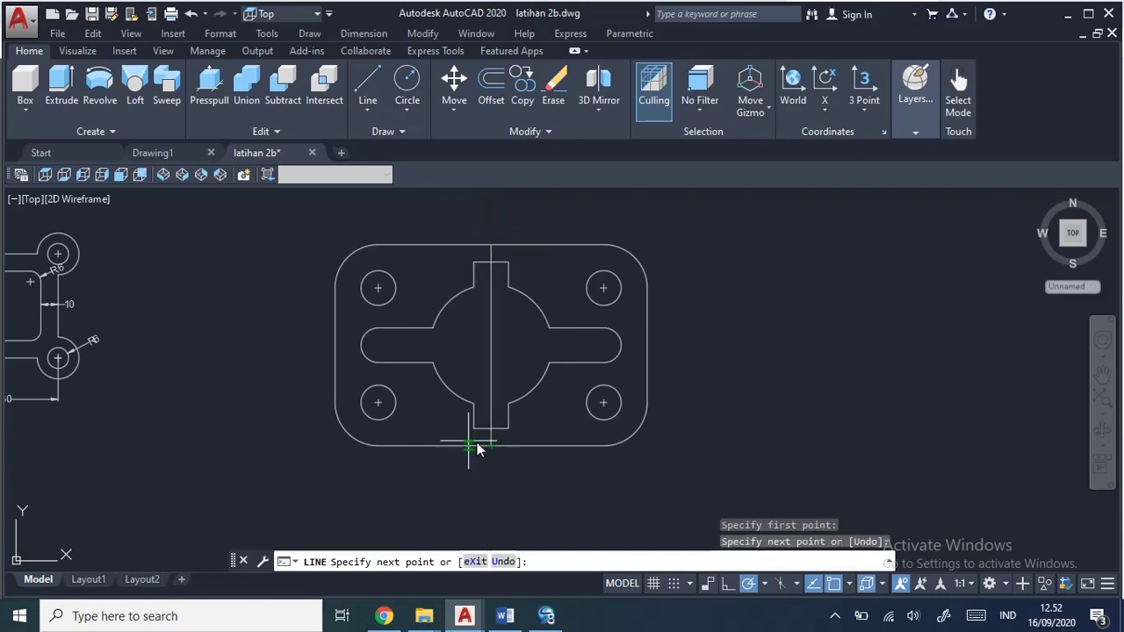
key("Escape")
key("Return")
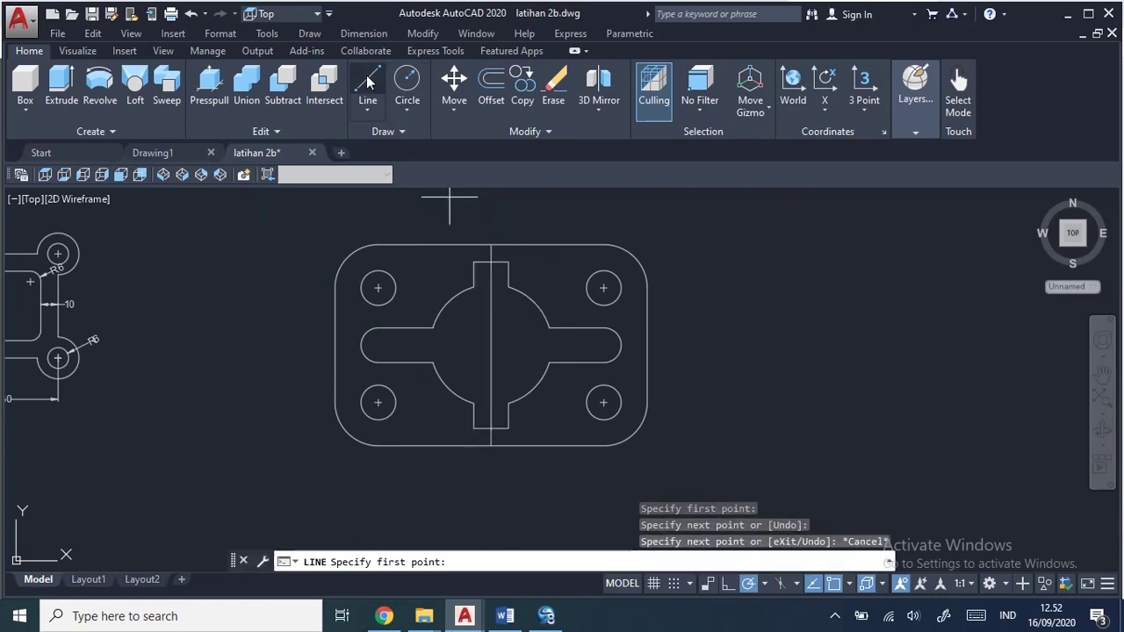
left_click(335, 345)
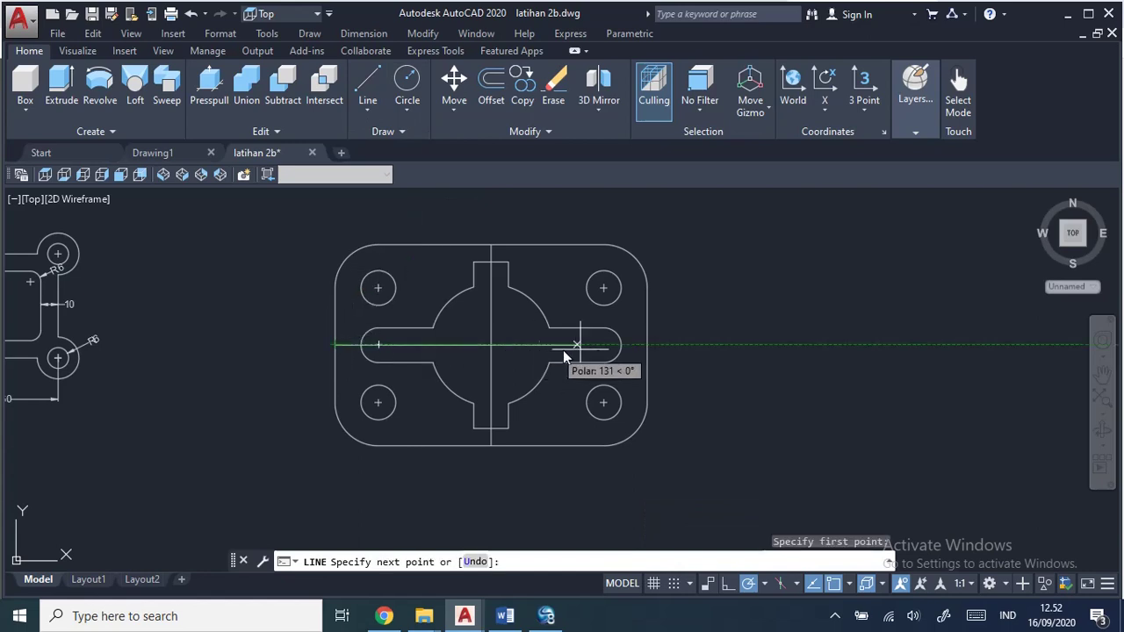
left_click(648, 346)
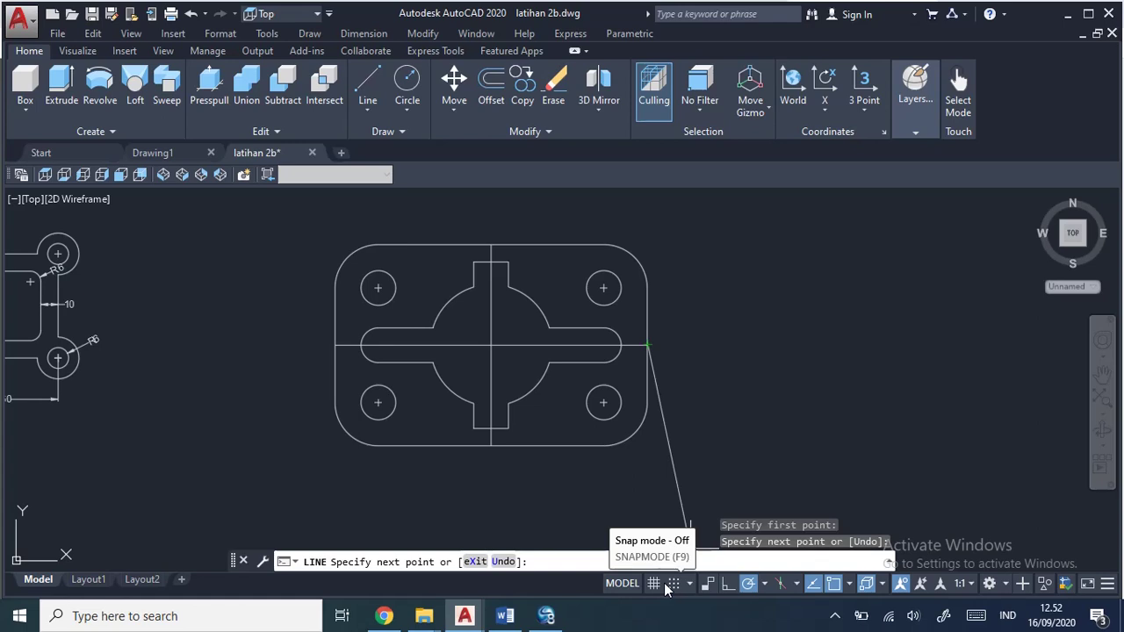
key("Escape")
middle_click_drag(682, 370, 740, 371)
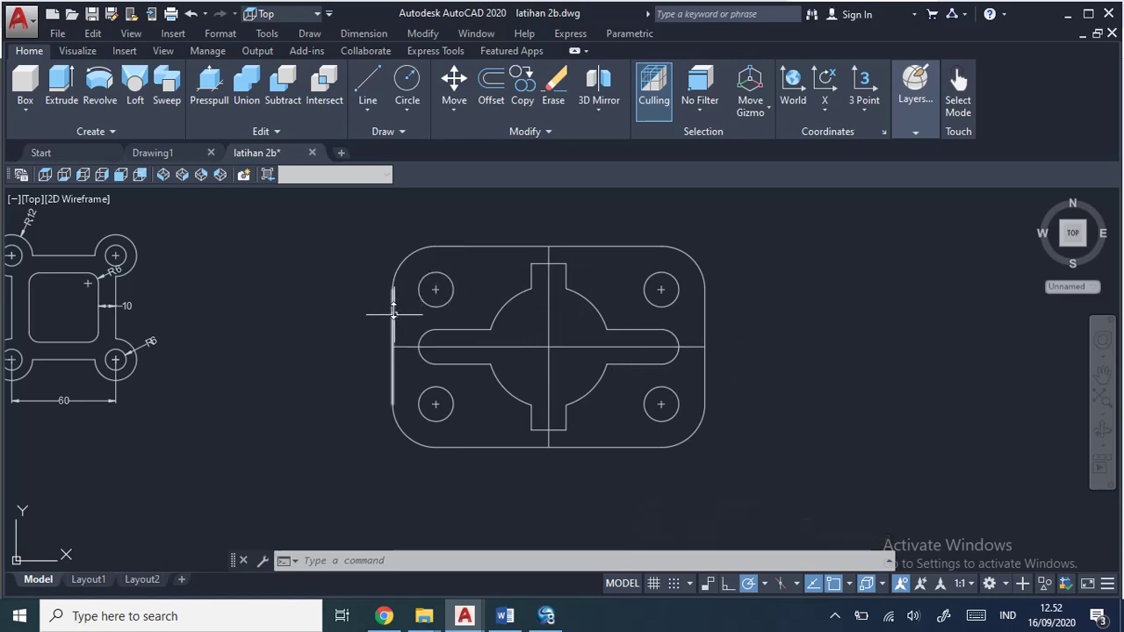
Step: Reposition the view of the finished plate and open the dimensioning menu
scroll(756, 341, "up", 1)
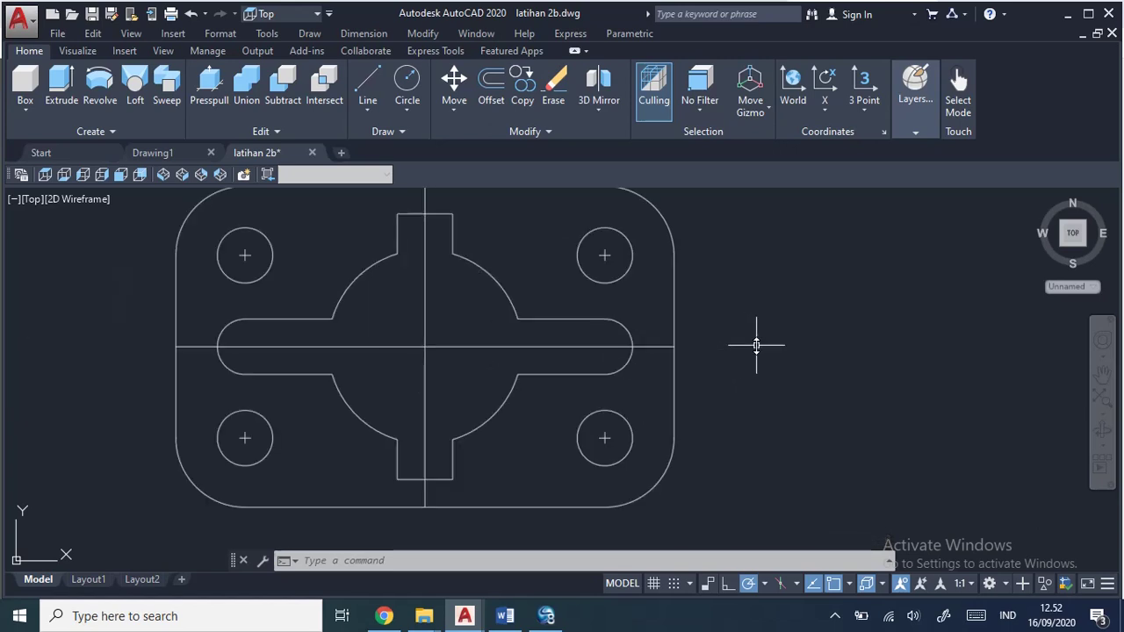
scroll(760, 343, "down", 1)
middle_click_drag(762, 345, 733, 335)
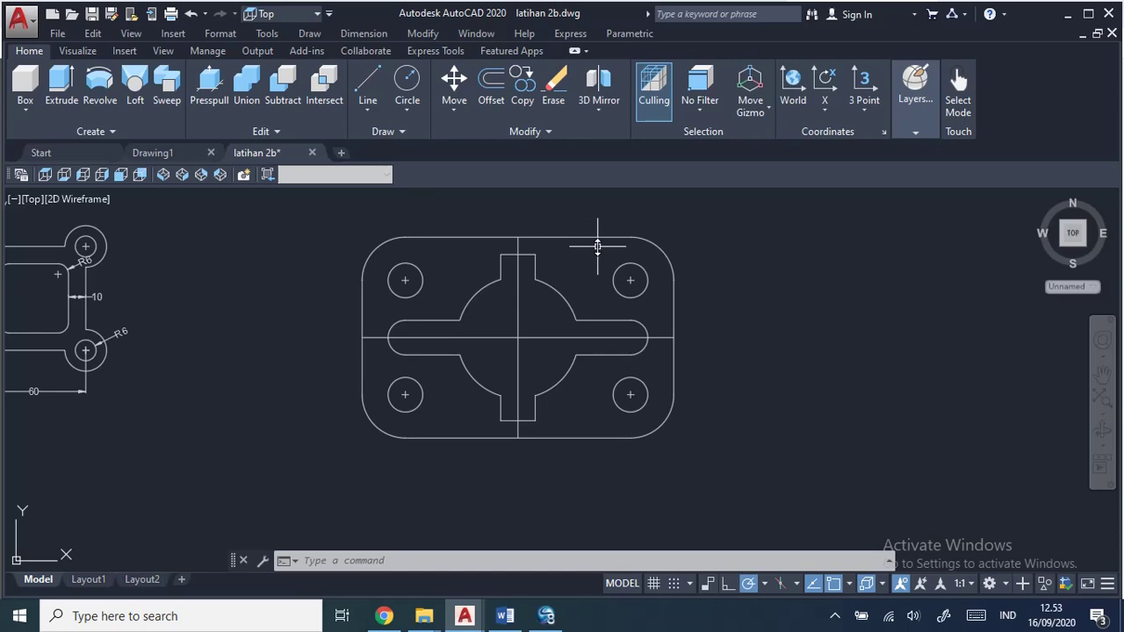
left_click(345, 33)
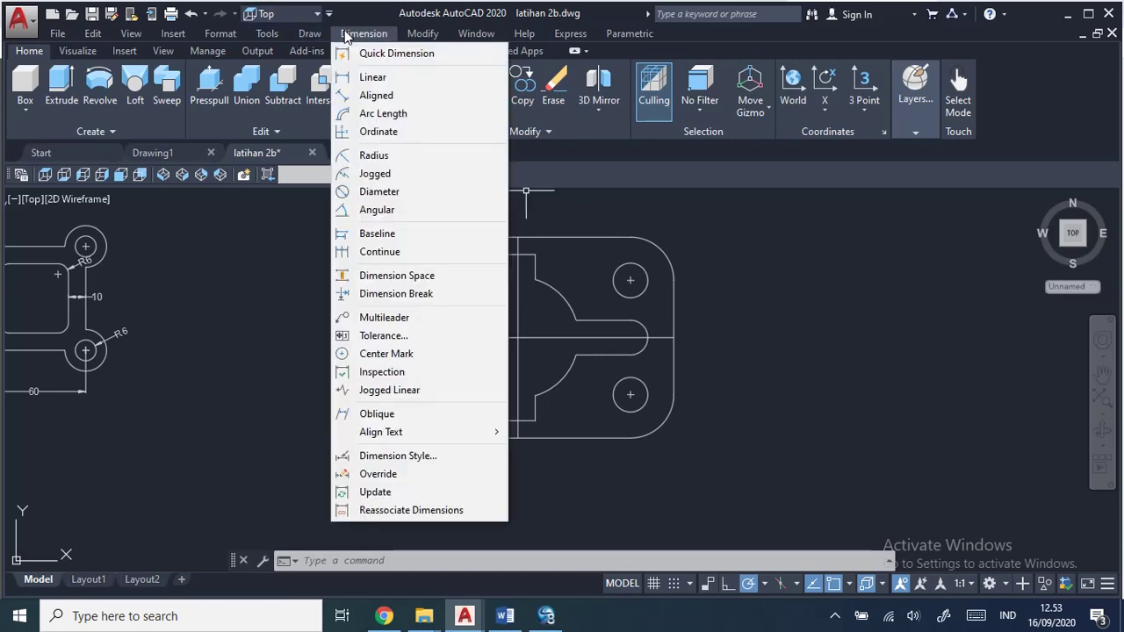
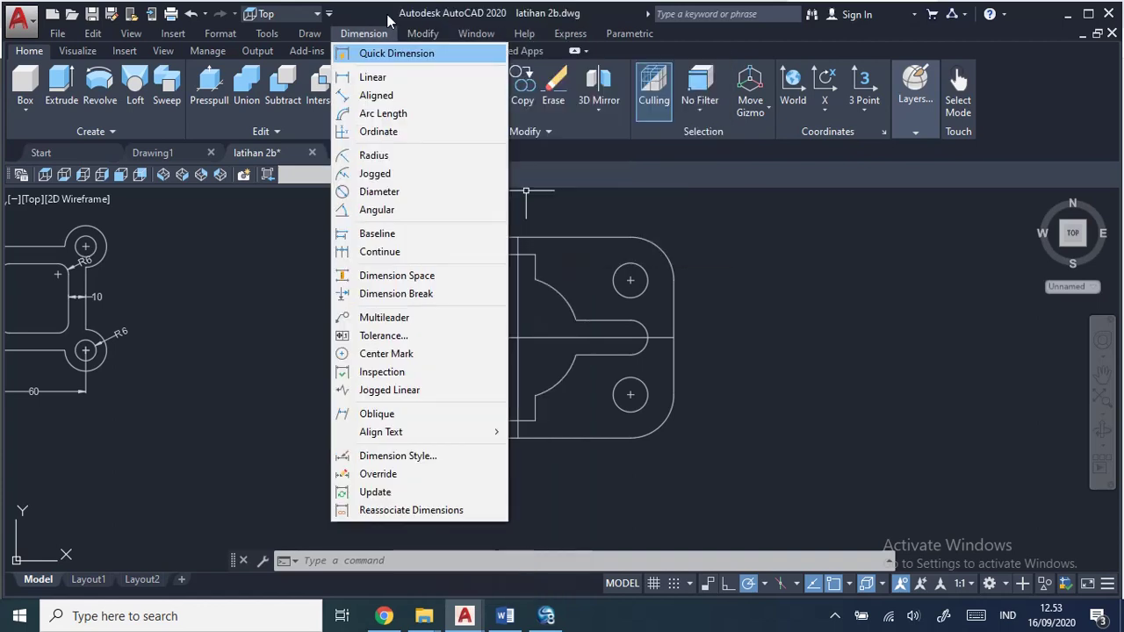
Step: Convert the right plate's top edge to a polyline and join all its outline lines to it
left_click(412, 34)
left_click(413, 34)
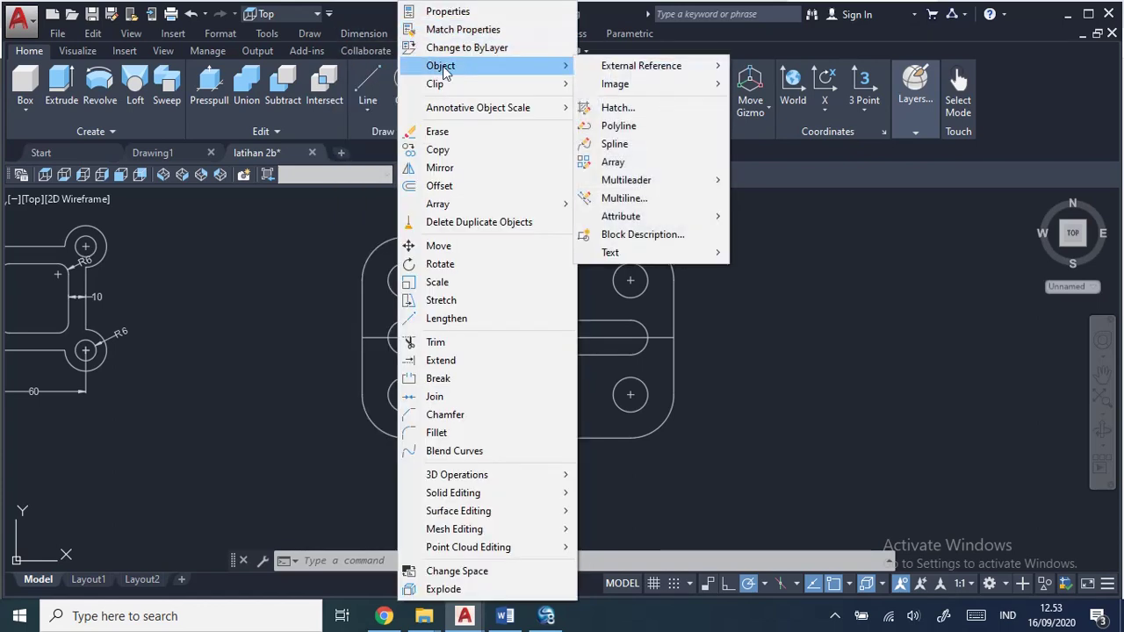
left_click(660, 128)
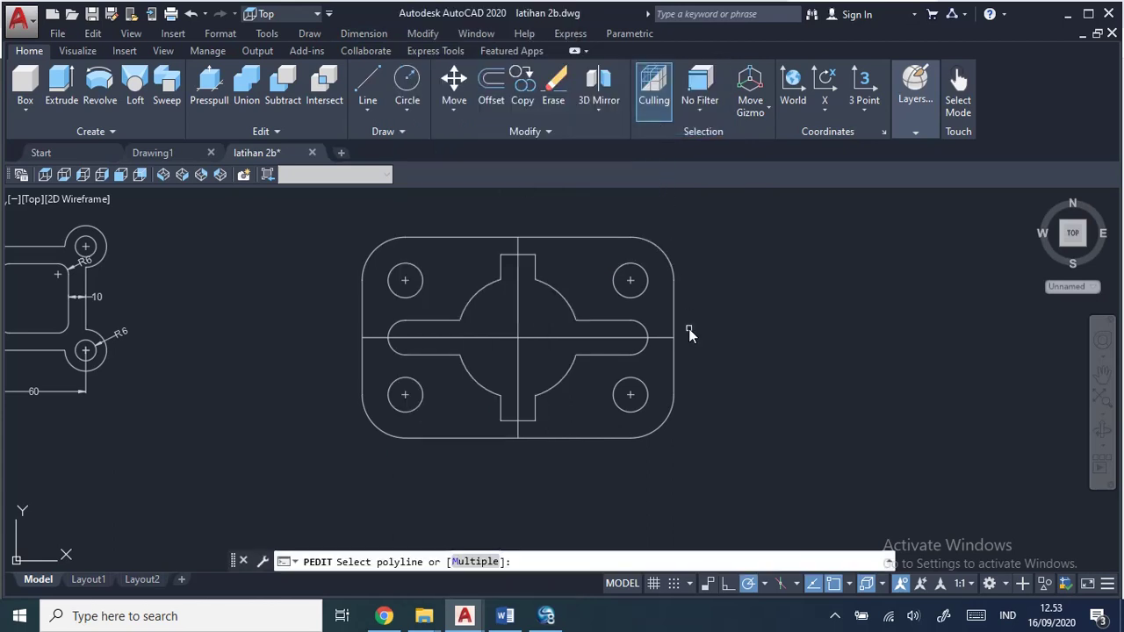
left_click(483, 238)
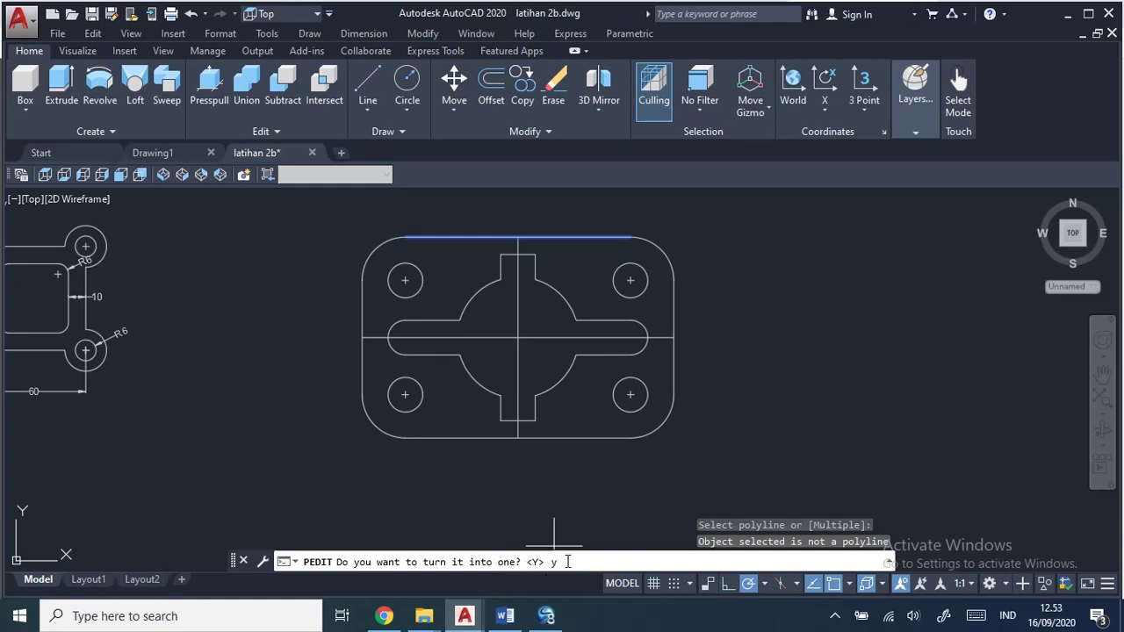
type("y")
key("Return")
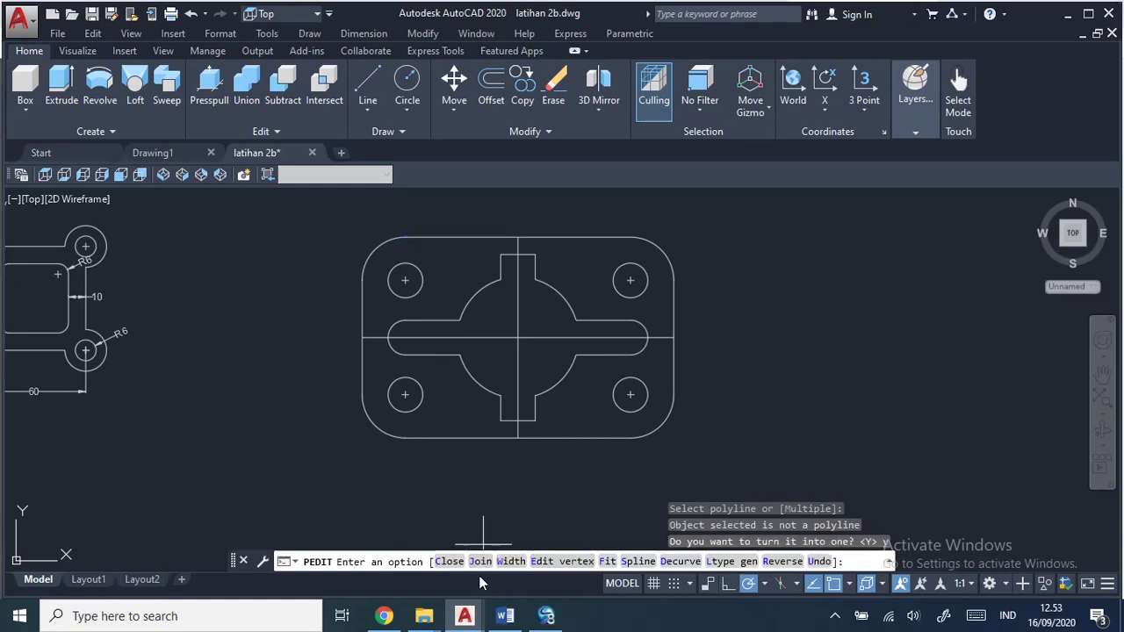
left_click(480, 562)
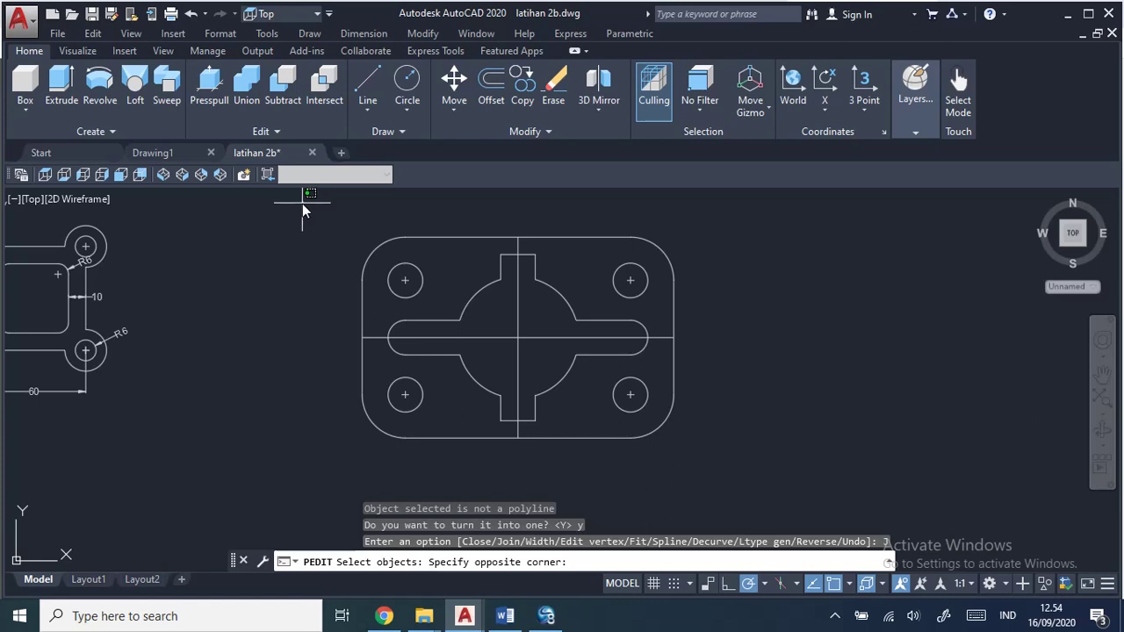
left_click(303, 203)
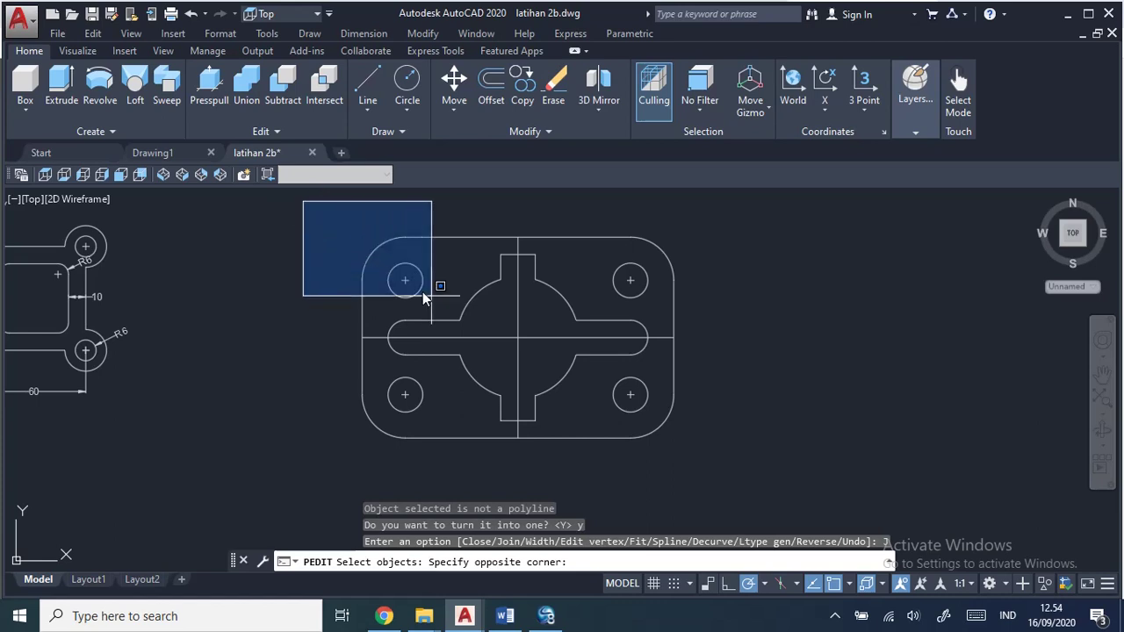
left_click(746, 483)
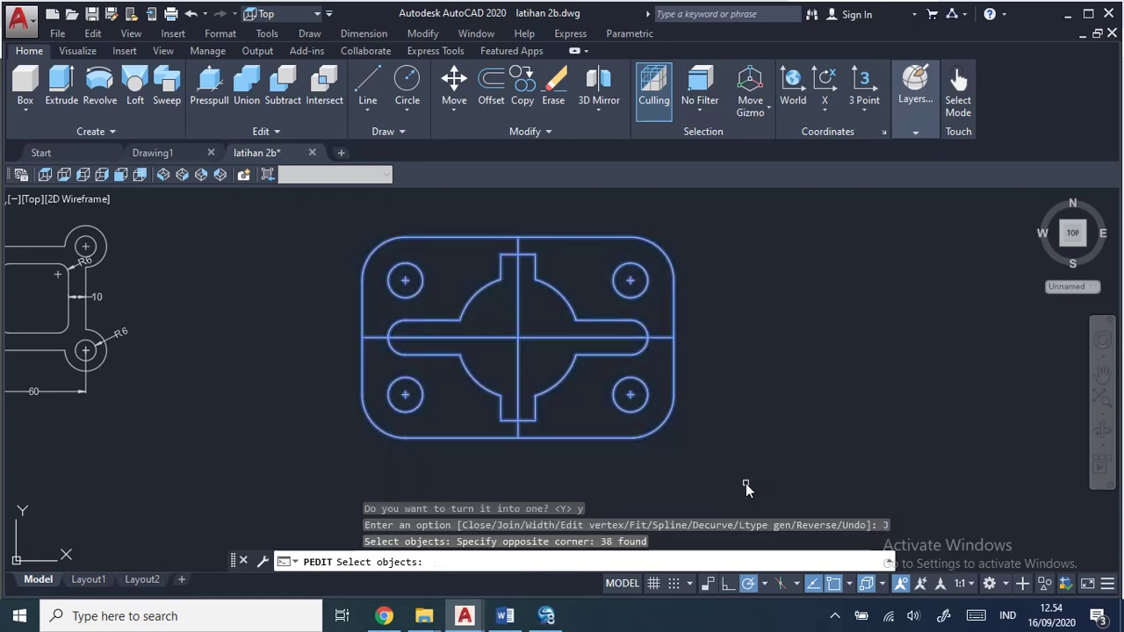
key("Return")
key("Return")
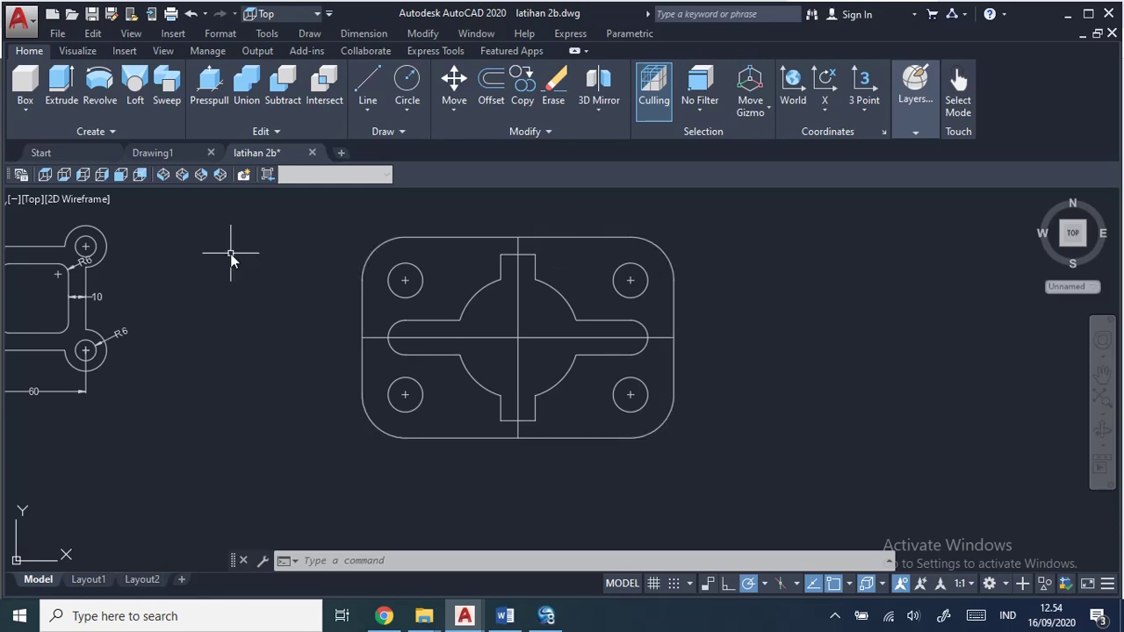
Step: Join the left square part's outline lines onto its top edge, adding 7 segments to the polyline
middle_click_drag(224, 274, 499, 315)
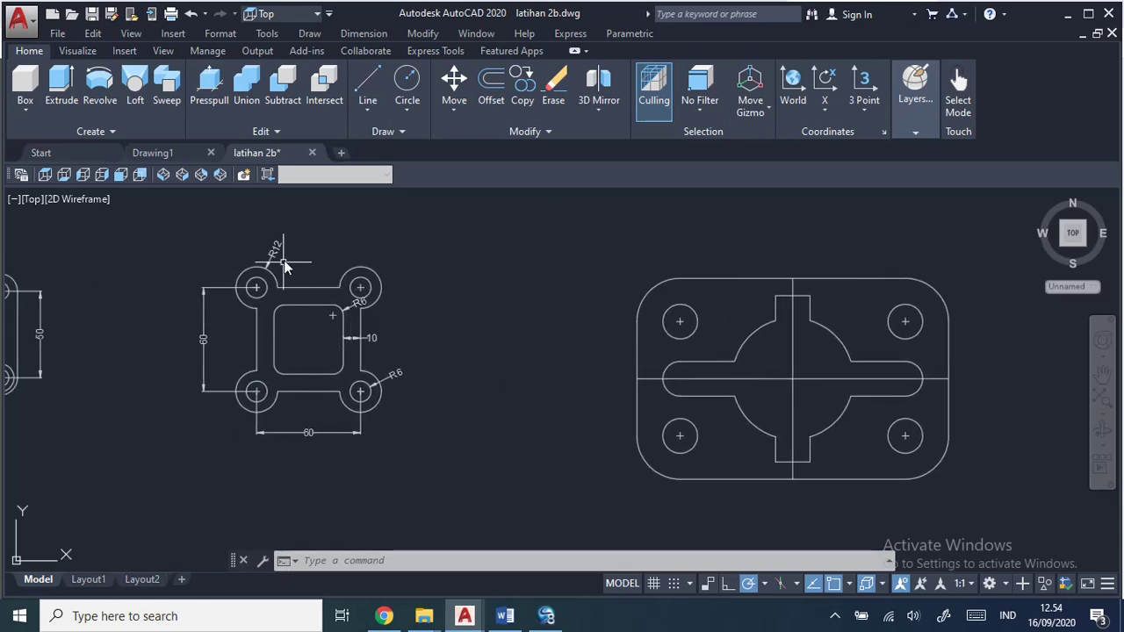
left_click(423, 34)
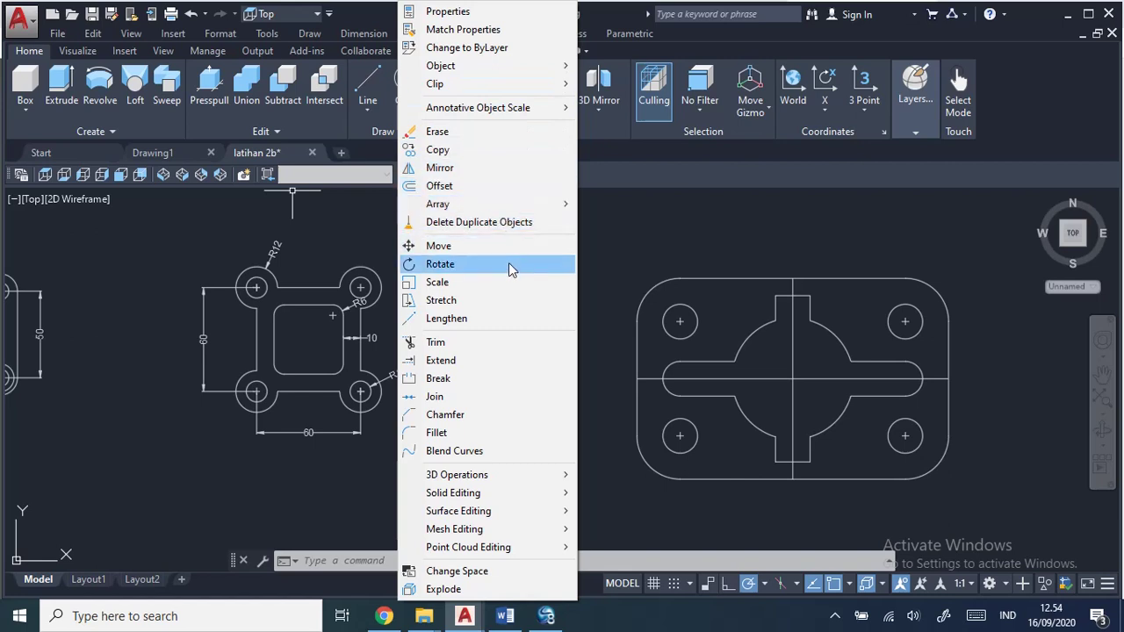
mouse_move(492, 66)
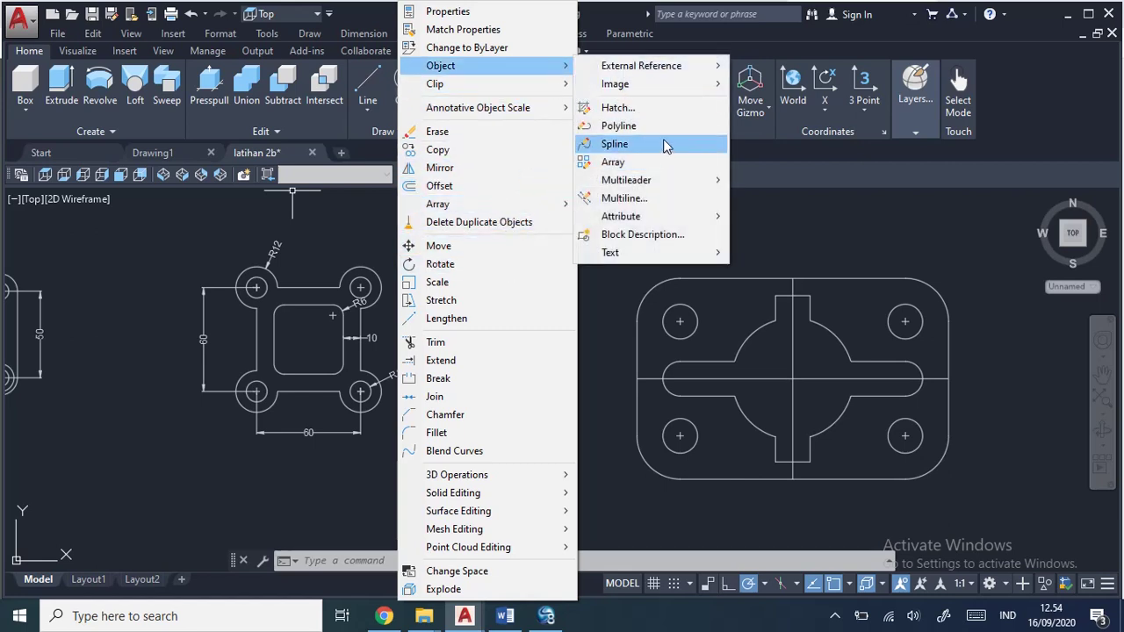
left_click(664, 127)
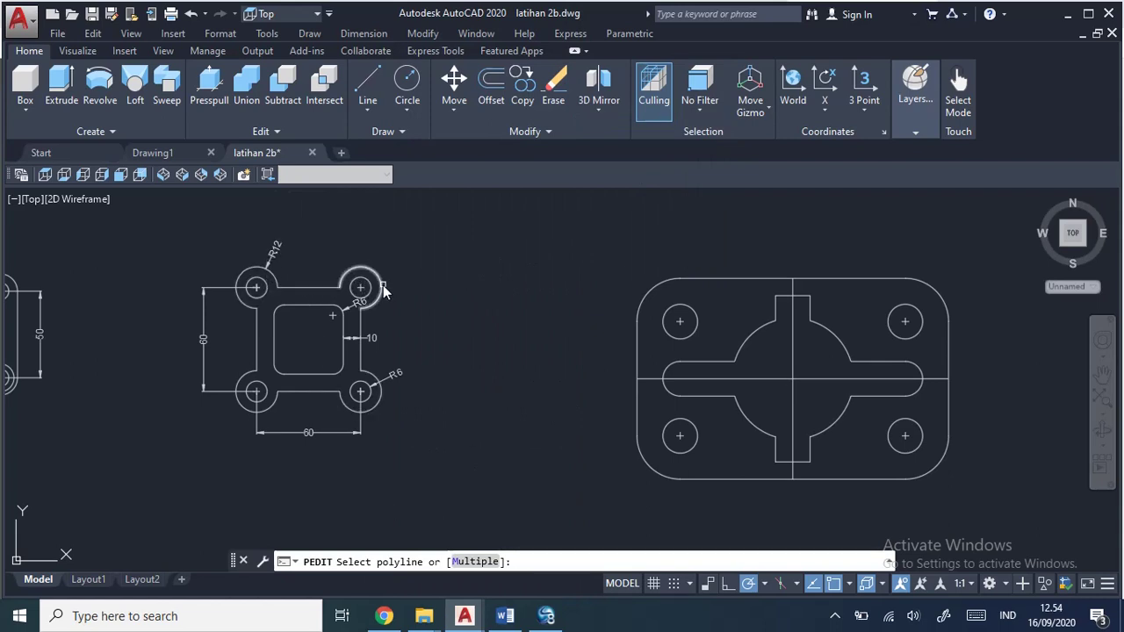
left_click(323, 288)
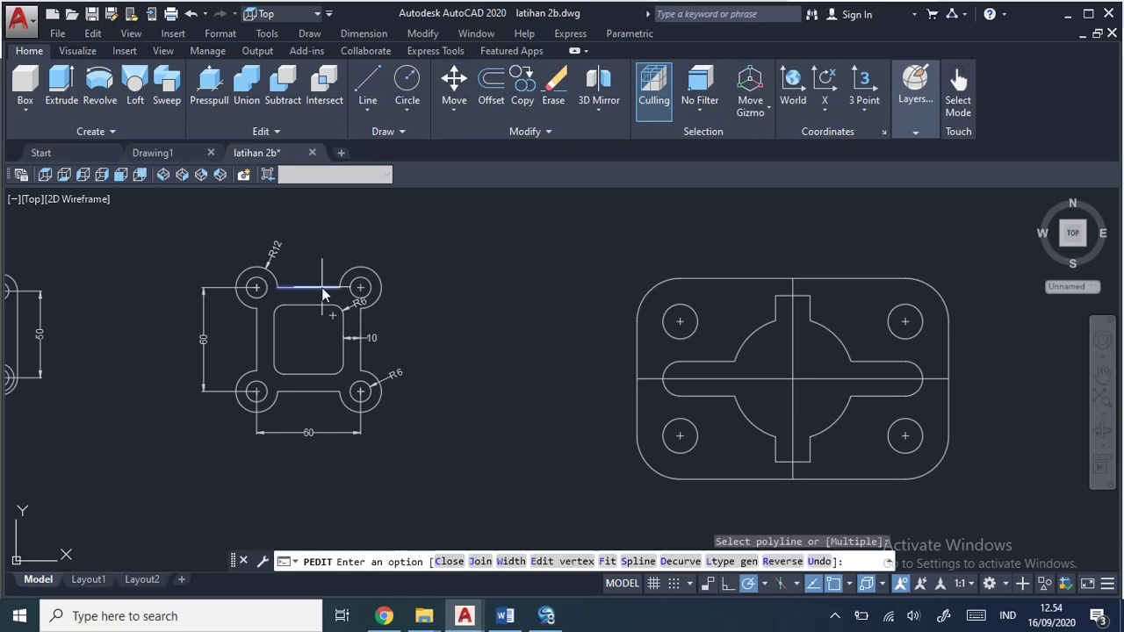
left_click(480, 563)
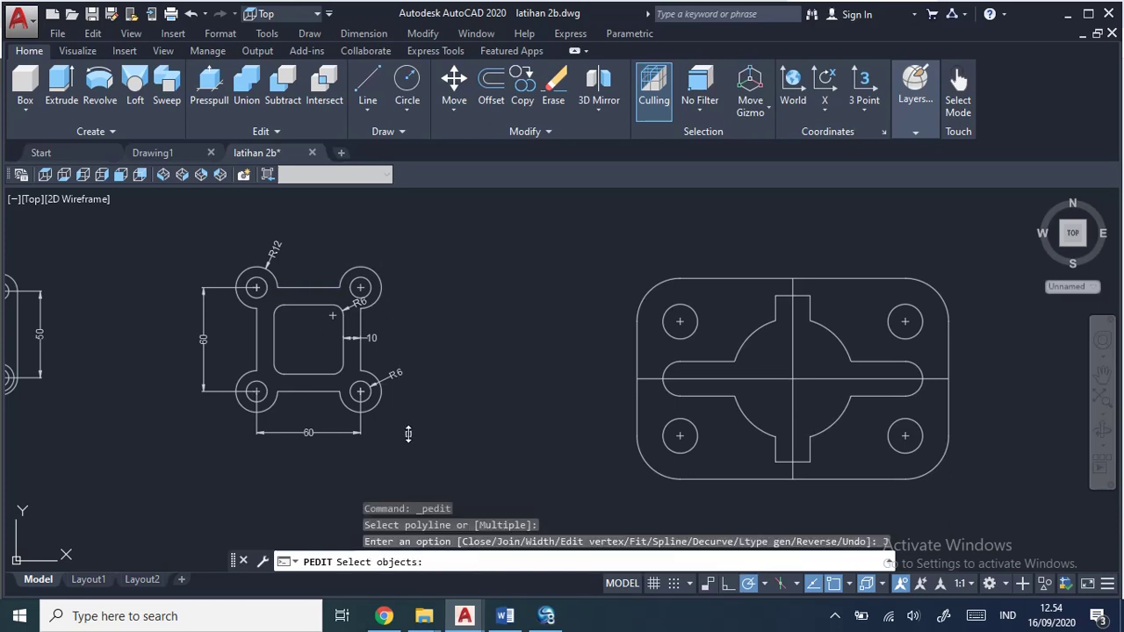
left_click(169, 226)
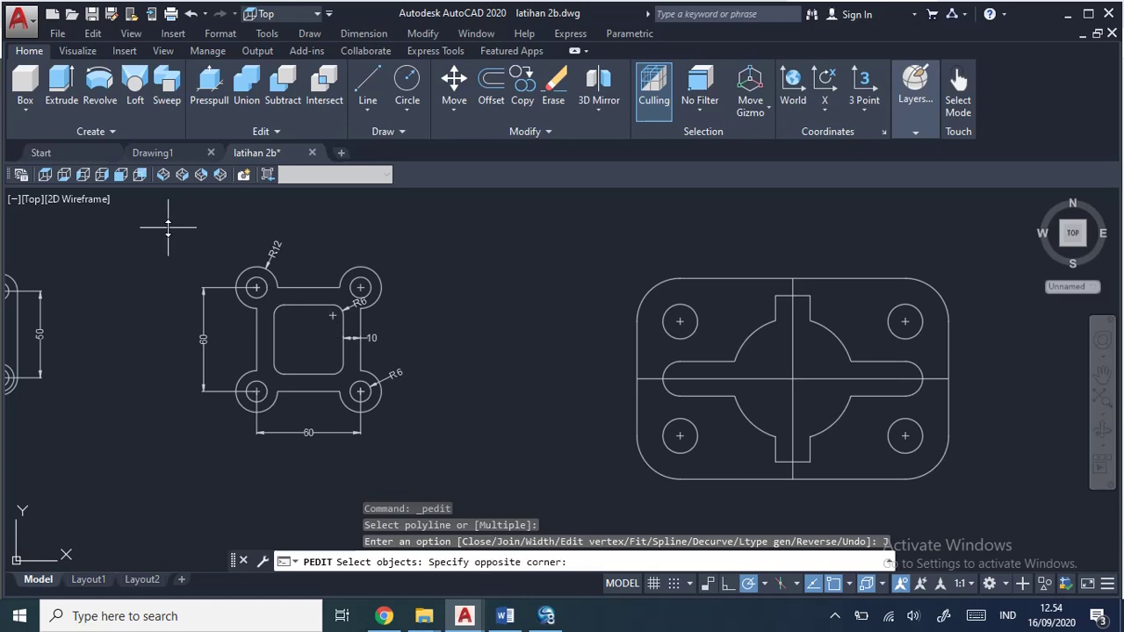
left_click(475, 458)
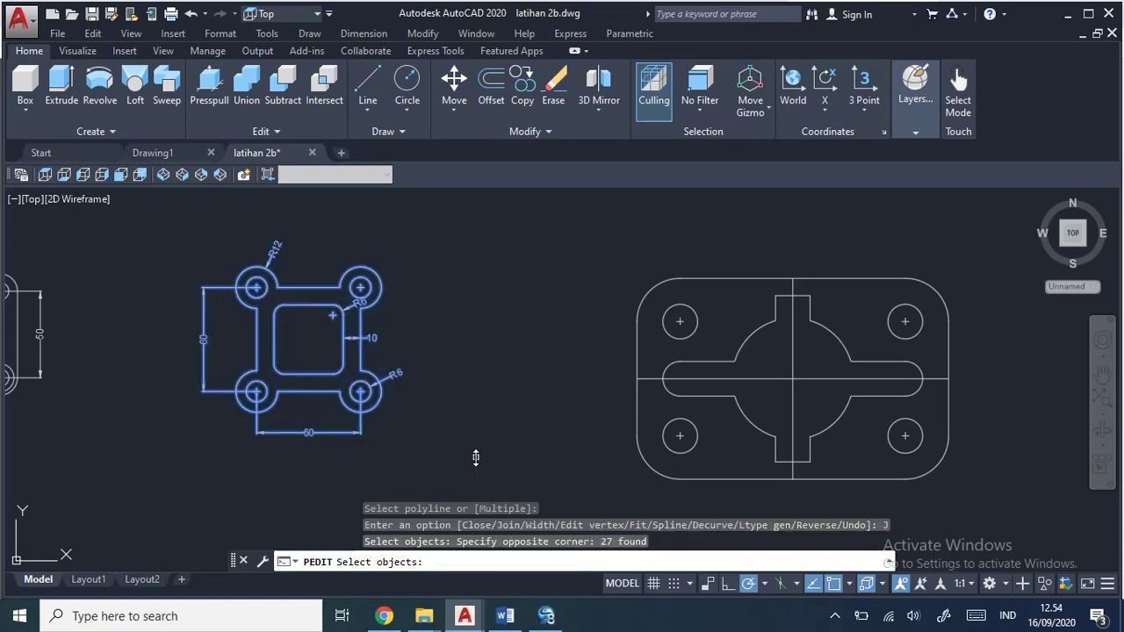
key("Return")
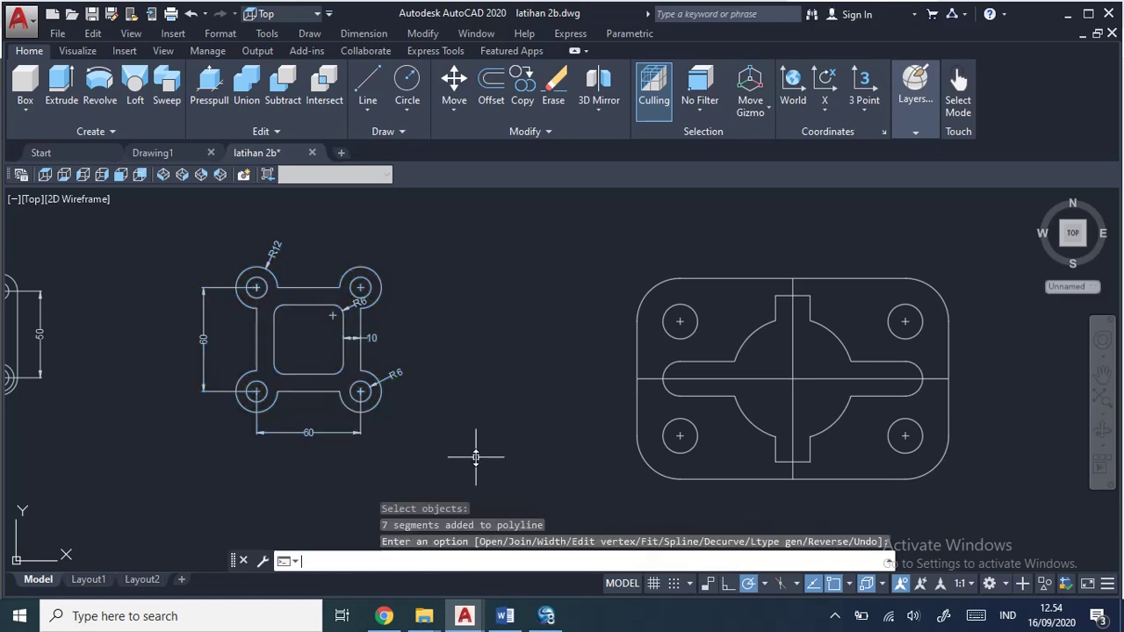
key("Return")
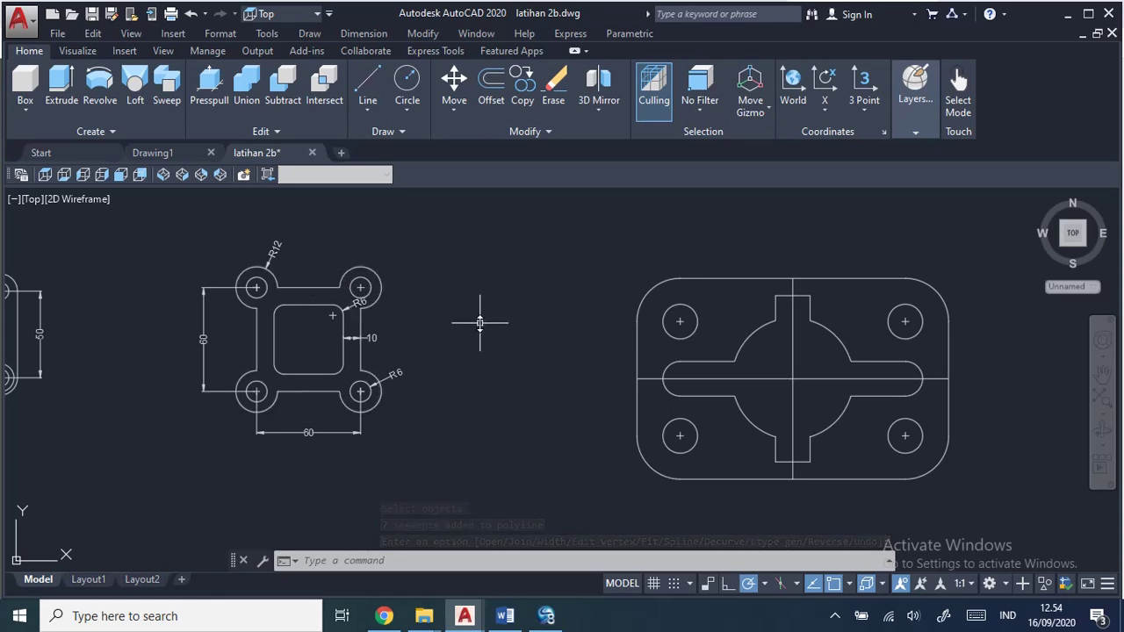
mouse_move(525, 322)
middle_mouse_down()
mouse_move(316, 283)
mouse_move(205, 293)
middle_mouse_up()
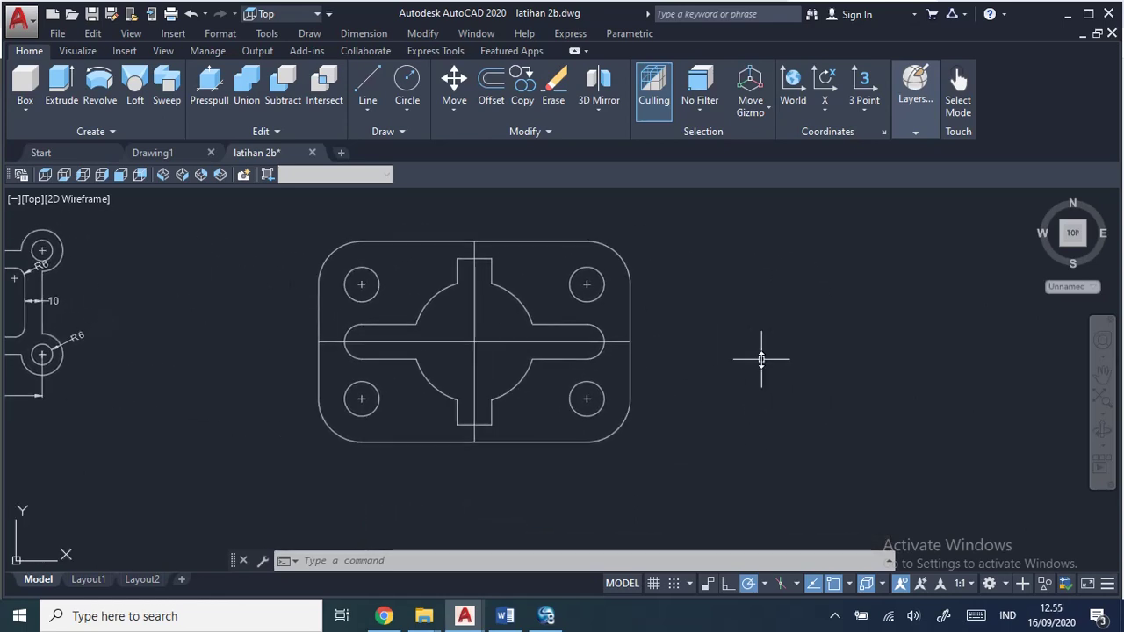
scroll(721, 352, "up", 2)
middle_click_drag(697, 344, 799, 364)
scroll(797, 367, "down", 2)
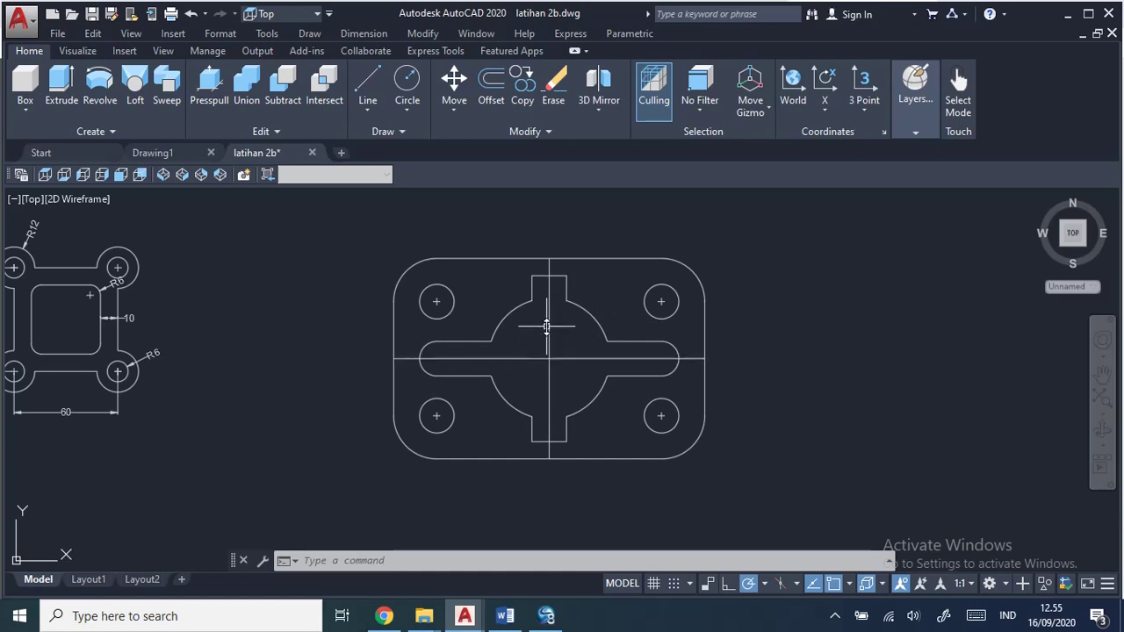
scroll(757, 343, "up", 3)
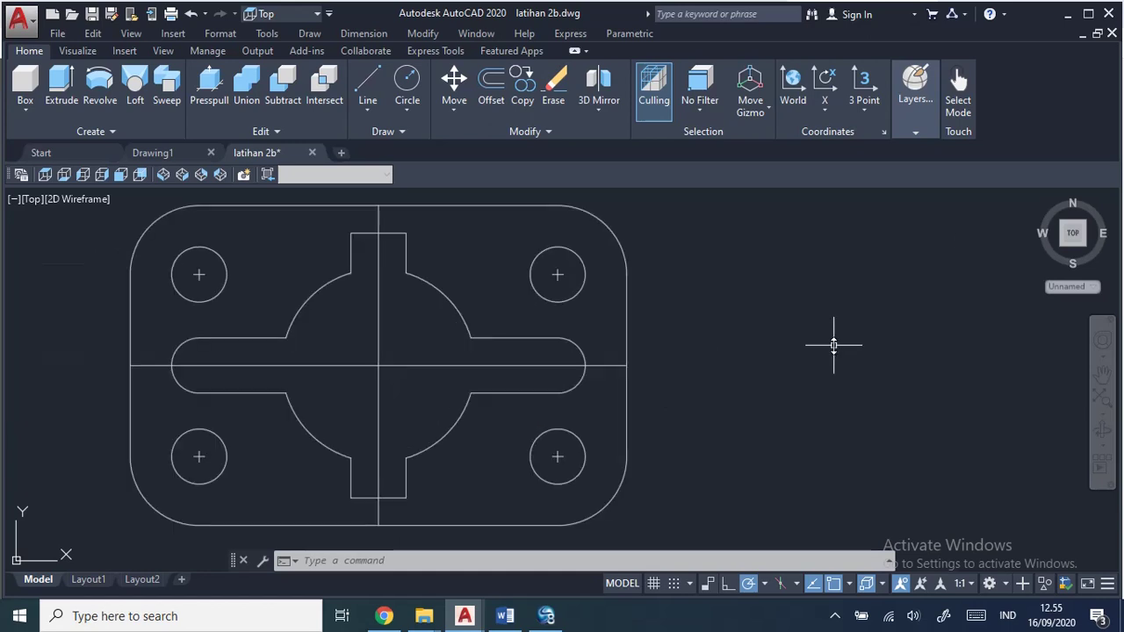
scroll(822, 341, "down", 1)
scroll(802, 346, "down", 2)
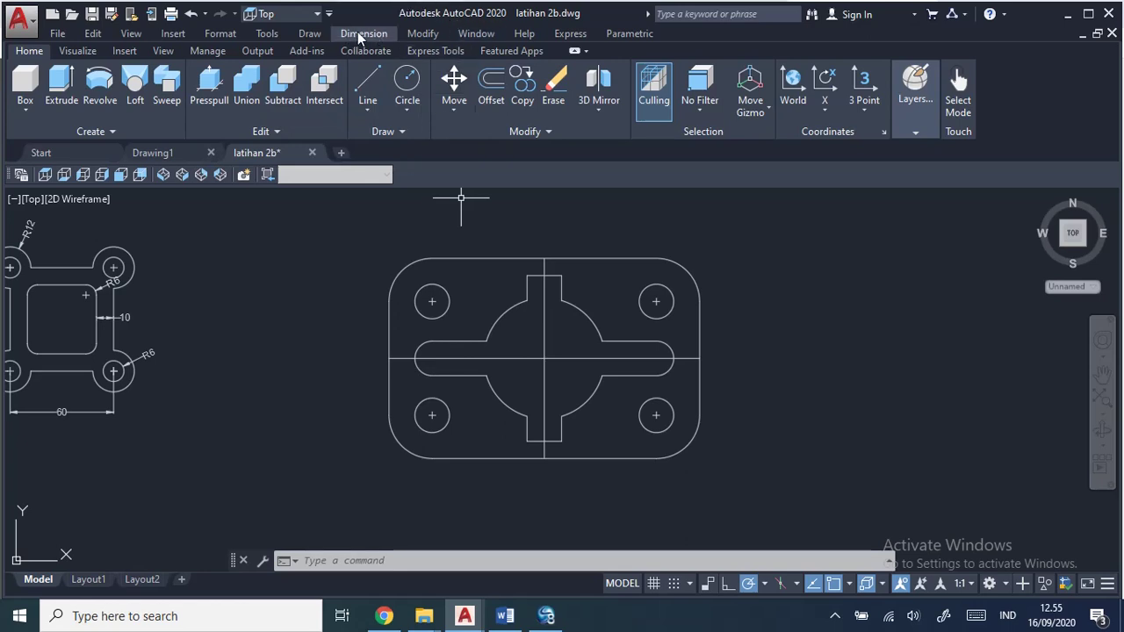
Step: Load the ACAD_ISO10W100 dash dot linetype through the Linetype Manager, skipping the reload prompt
left_click(227, 36)
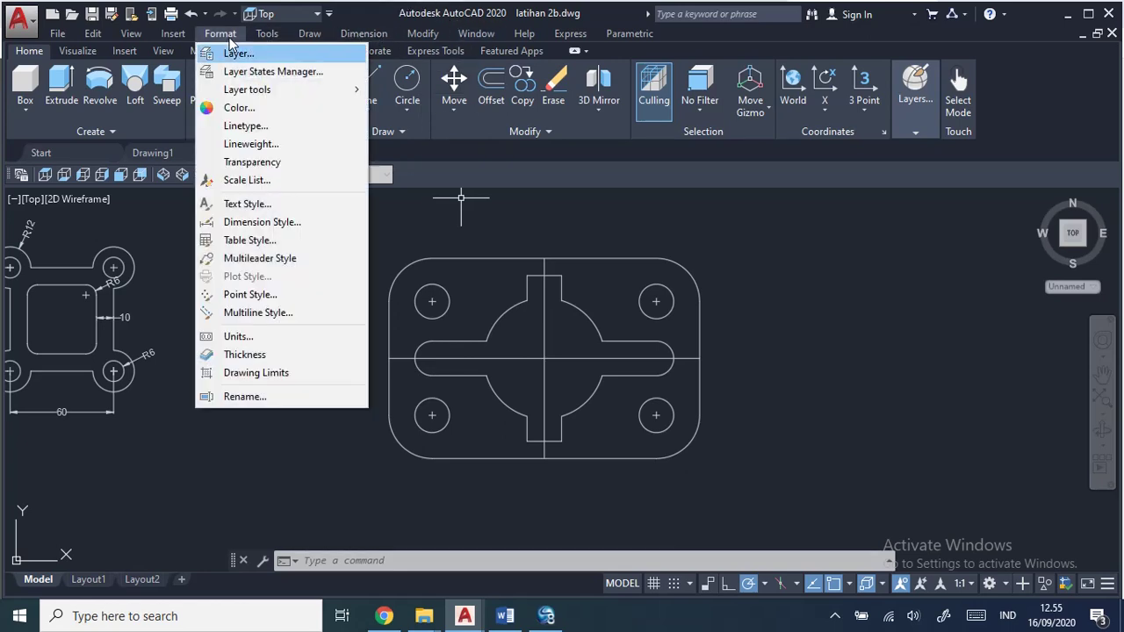
left_click(278, 129)
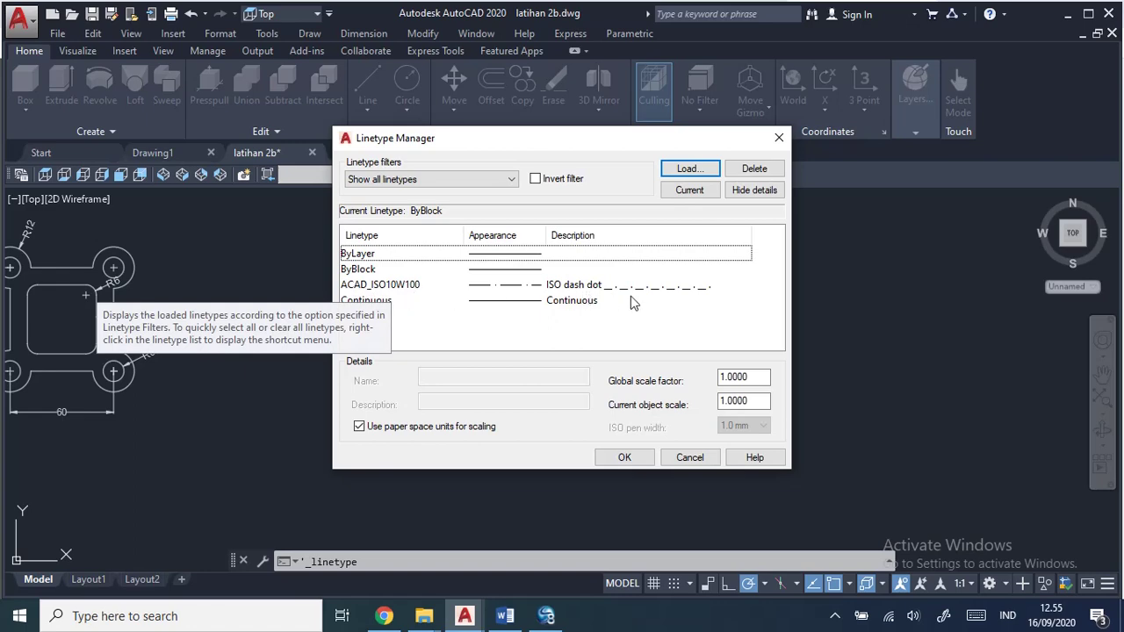
left_click(705, 172)
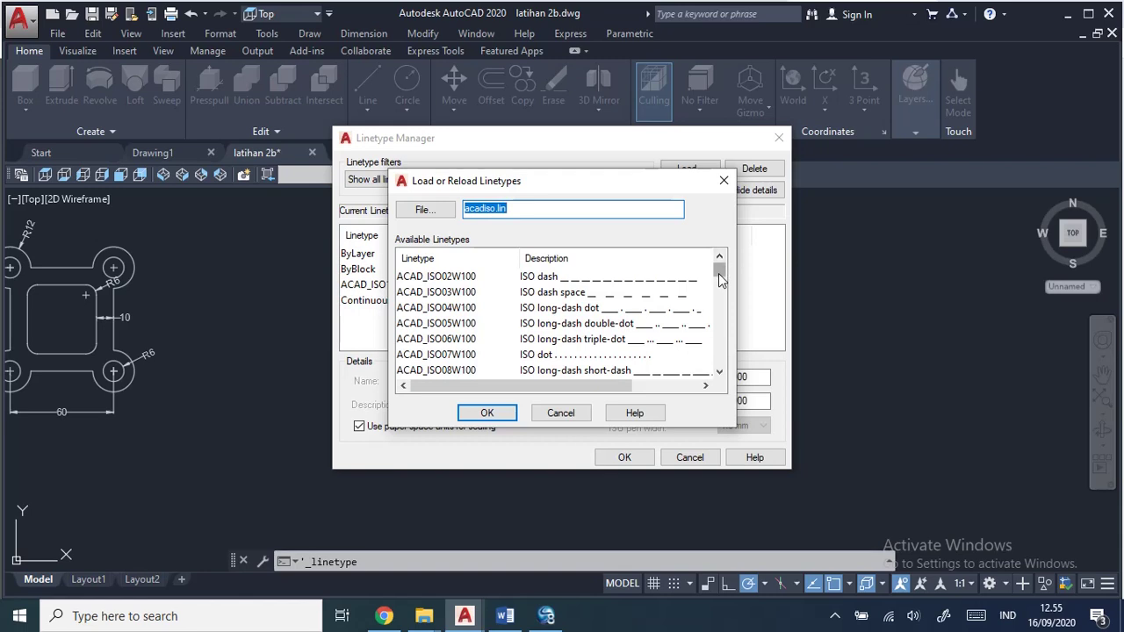
left_click(720, 372)
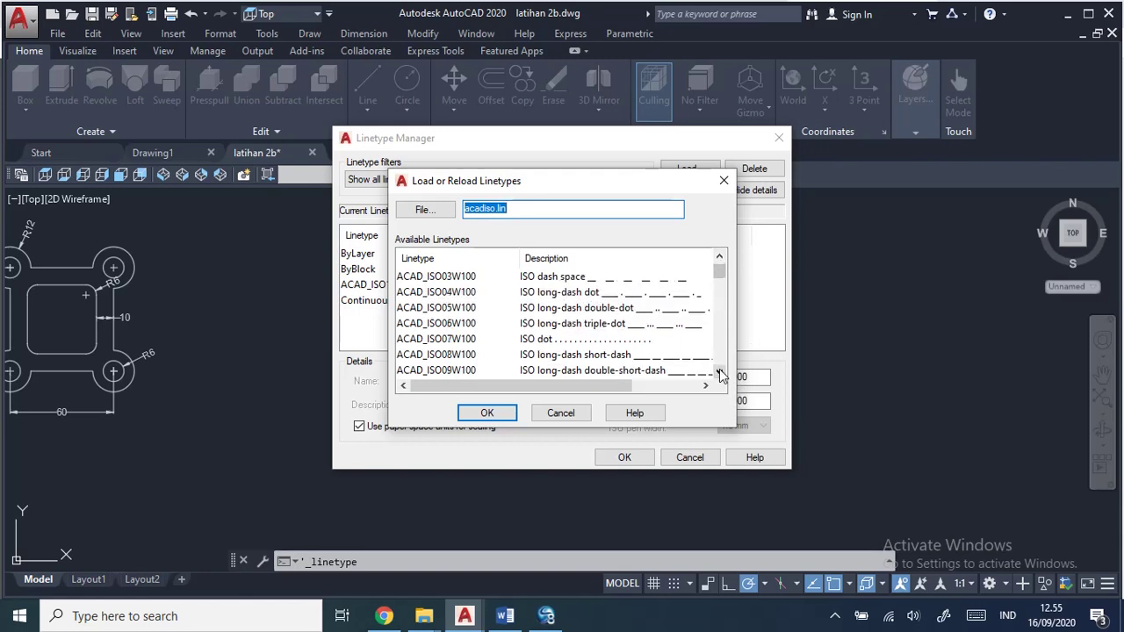
left_click(720, 373)
left_click(719, 372)
left_click(720, 373)
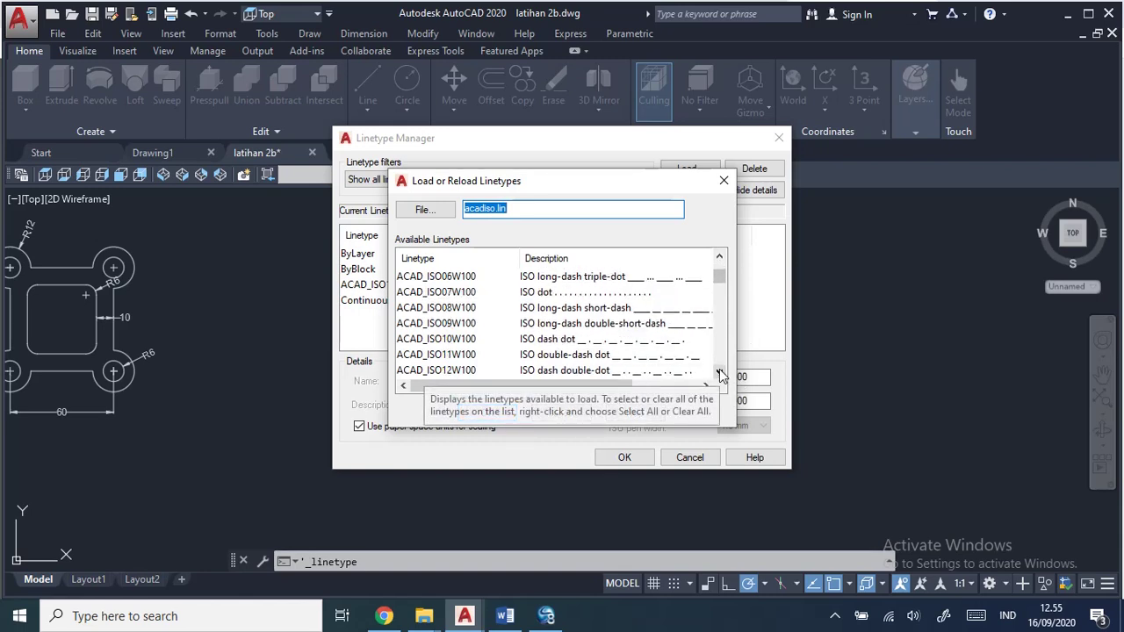
left_click(633, 341)
left_click(493, 417)
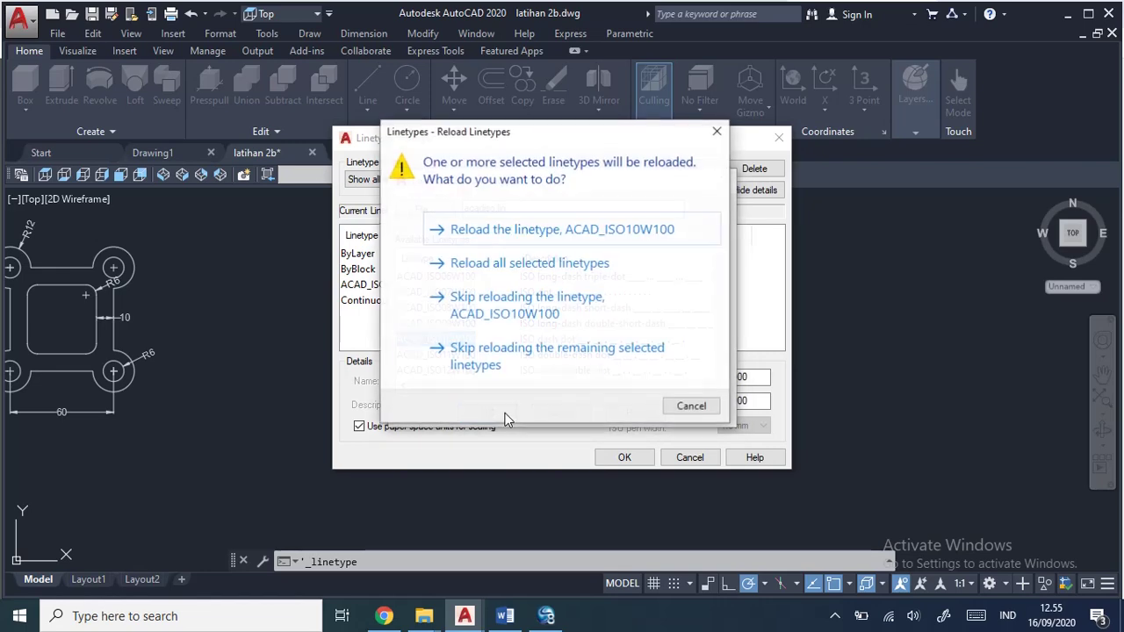
left_click(692, 406)
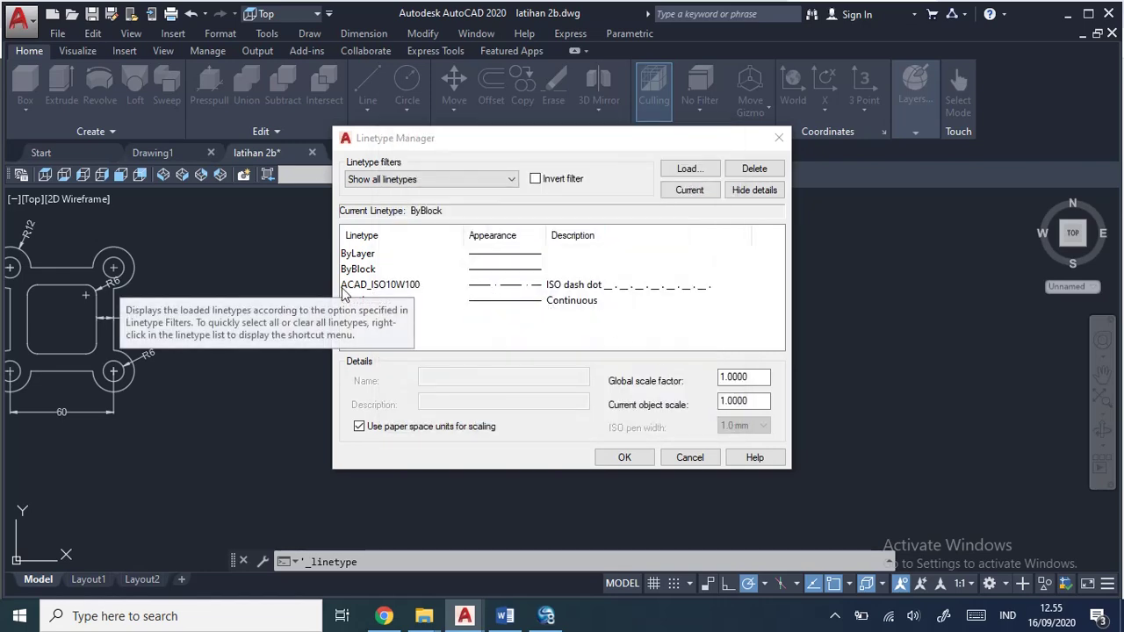
Step: Set ACAD_ISO10W100 as the current linetype in the Linetype Manager and confirm with OK
left_click(643, 286)
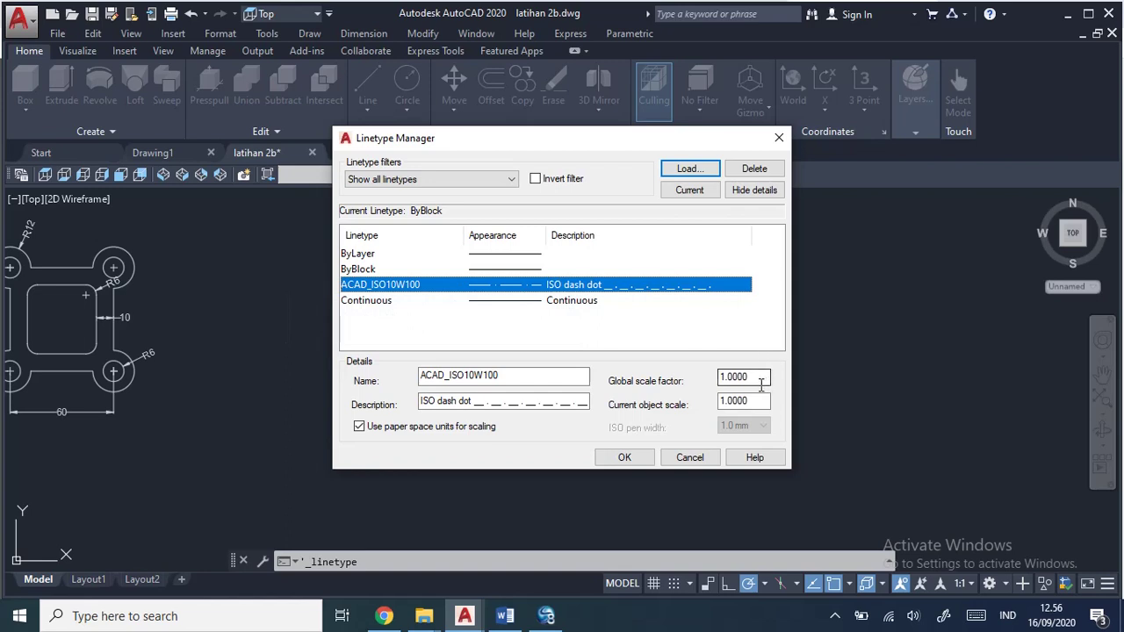
left_click(726, 377)
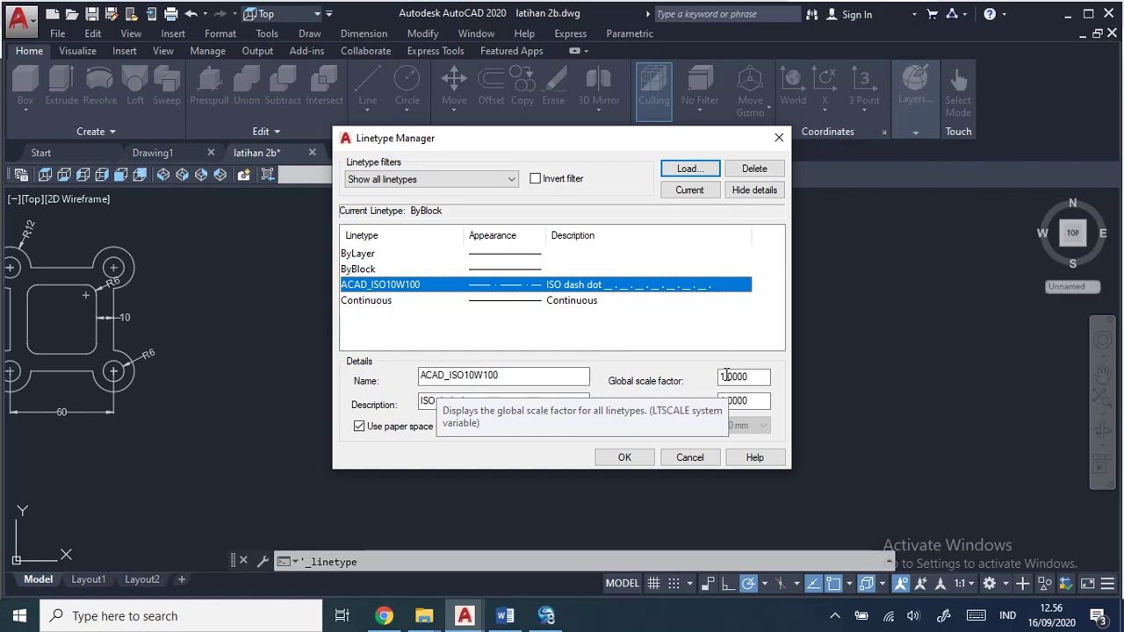
left_click(749, 377)
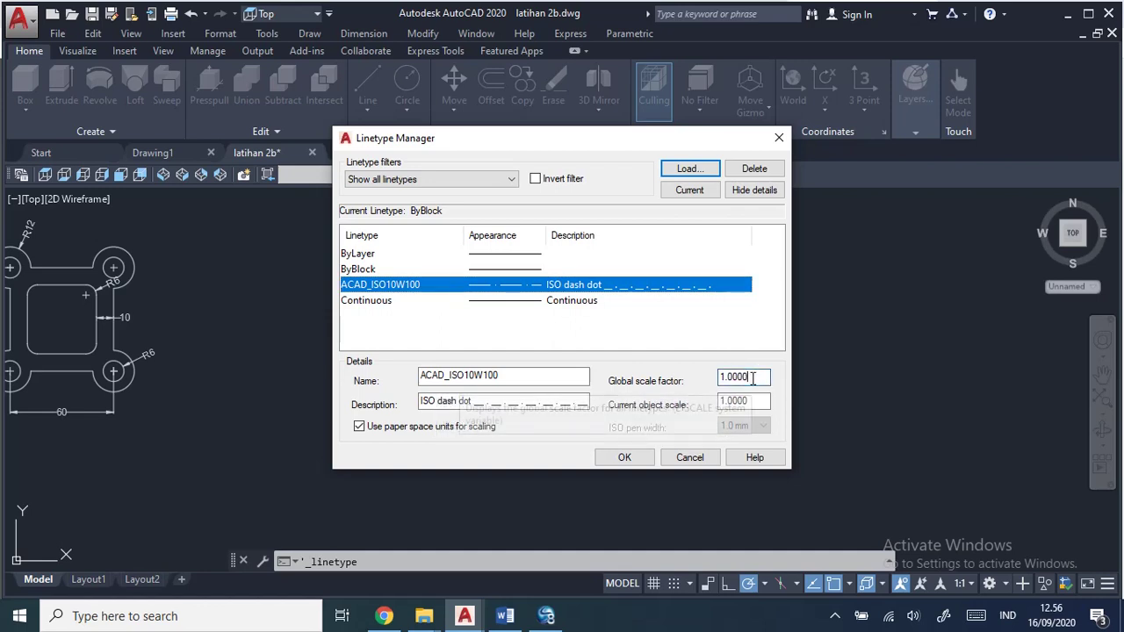
left_click(701, 195)
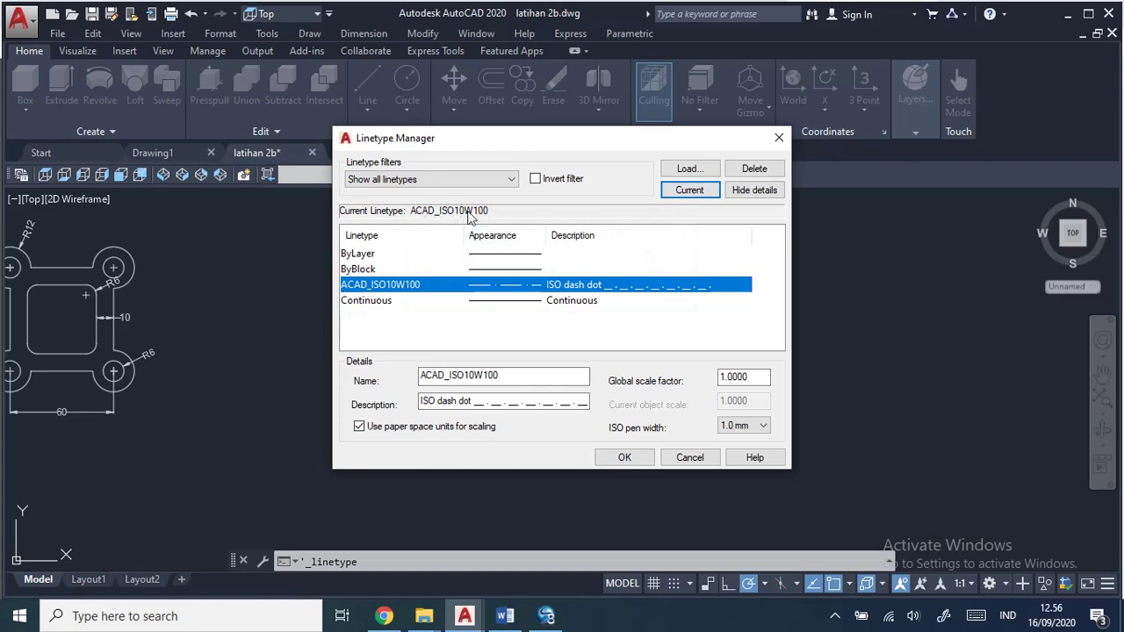
left_click(635, 463)
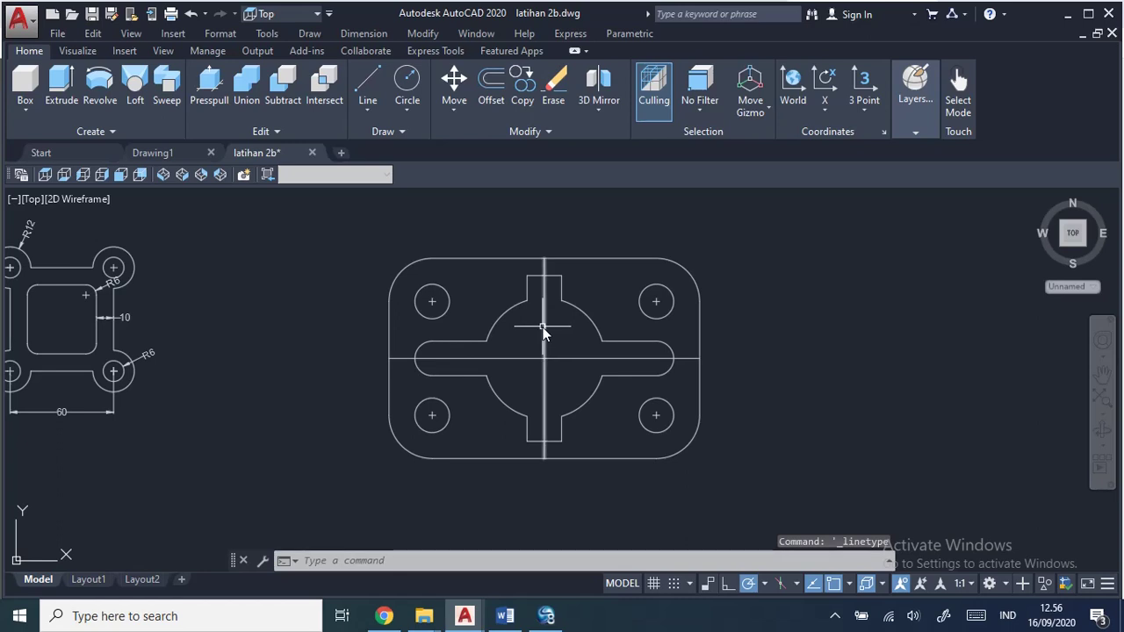
Step: Erase the plate's solid vertical and horizontal centre lines
left_click(544, 330)
key("Delete")
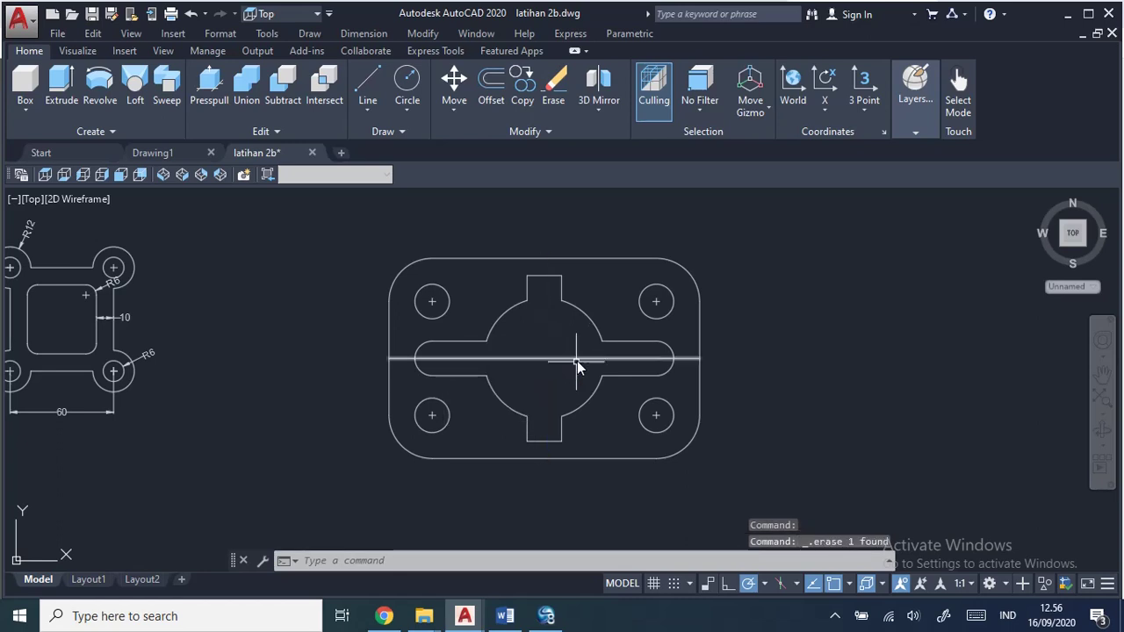
left_click(578, 359)
key("Delete")
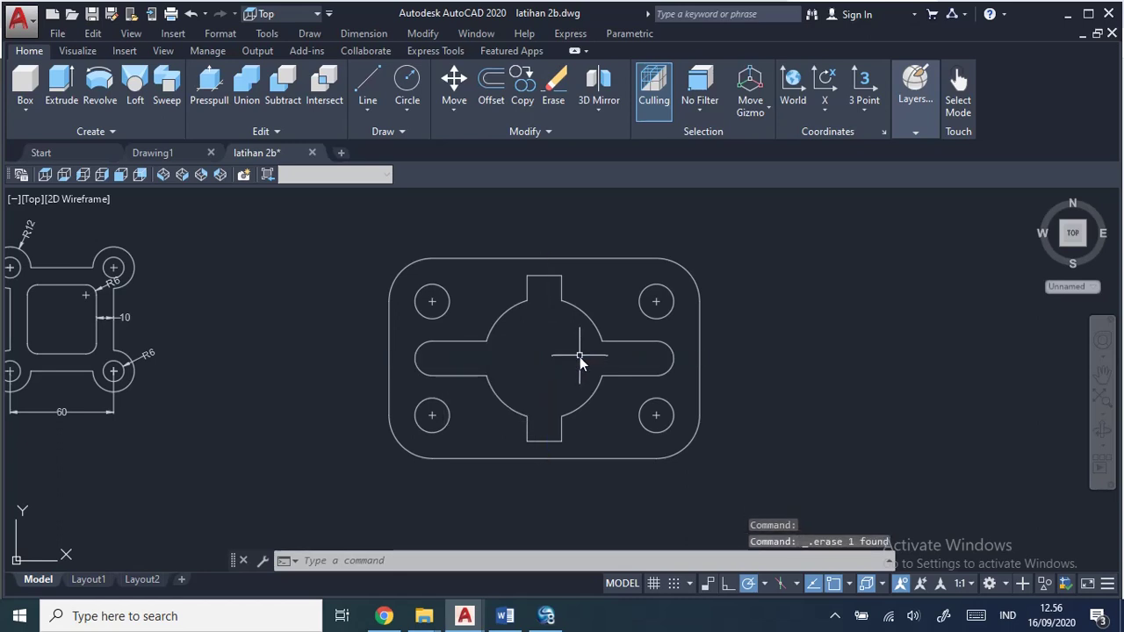
Step: Draw a dash-dot vertical centre line from the plate's top midpoint to its bottom midpoint
left_click(367, 88)
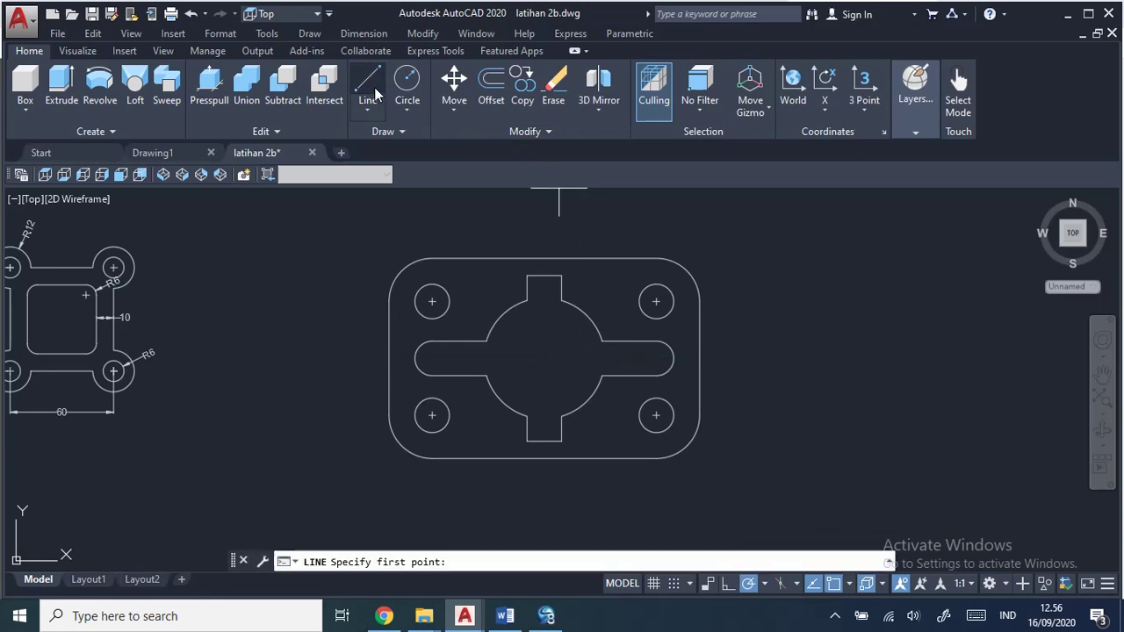
left_click(545, 260)
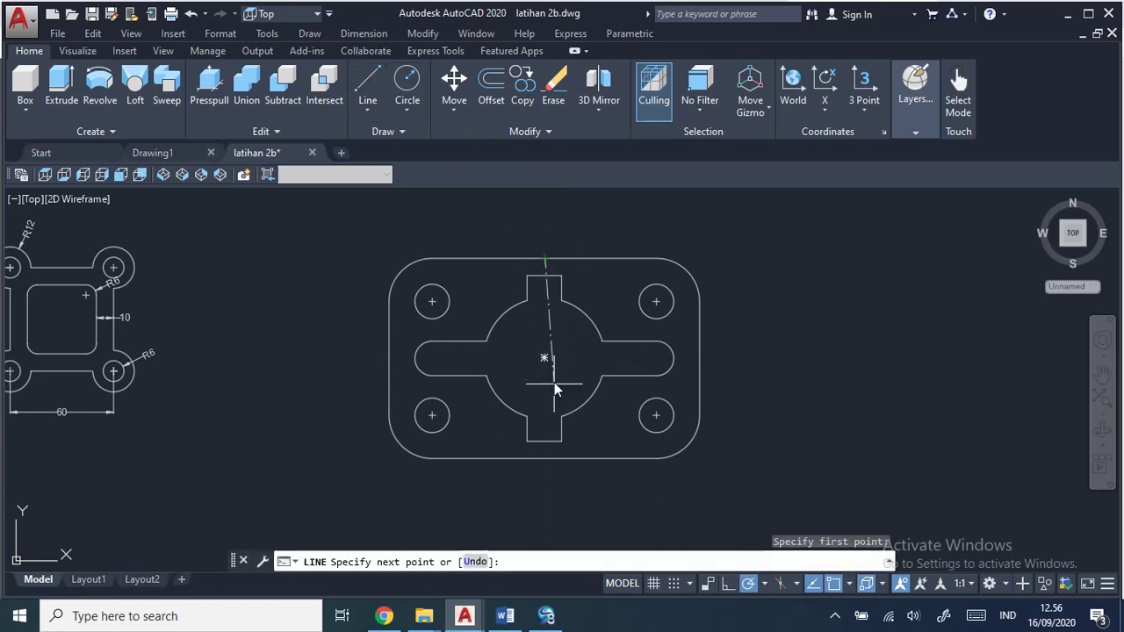
left_click(544, 459)
key("Escape")
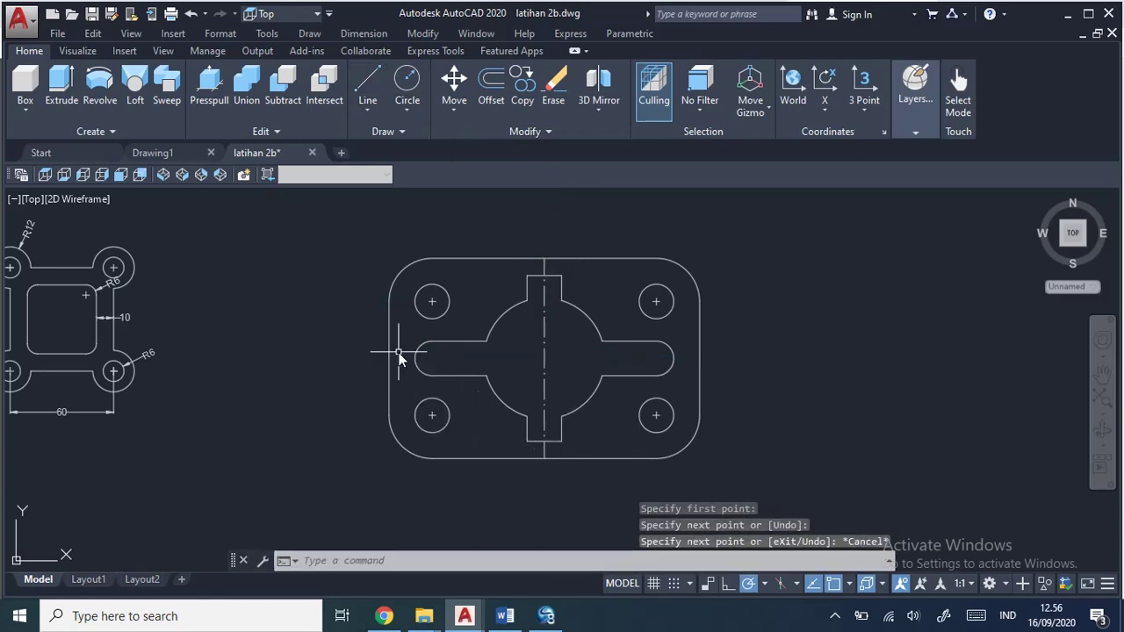
Step: Draw a dash-dot horizontal centre line from the plate's left edge to its right edge
left_click(364, 86)
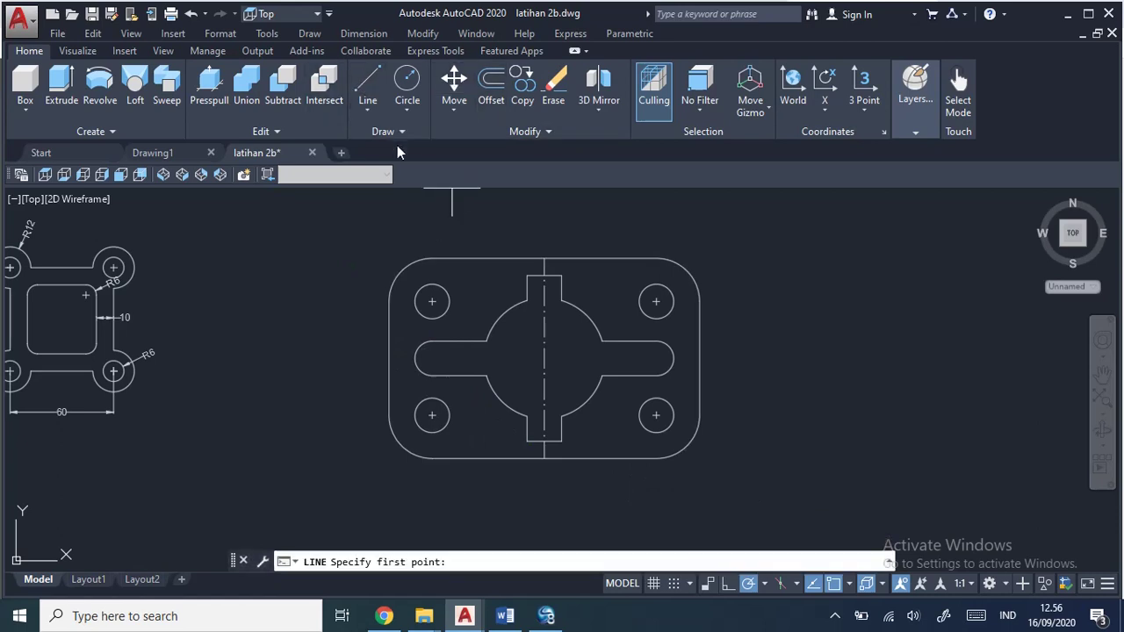
left_click(367, 112)
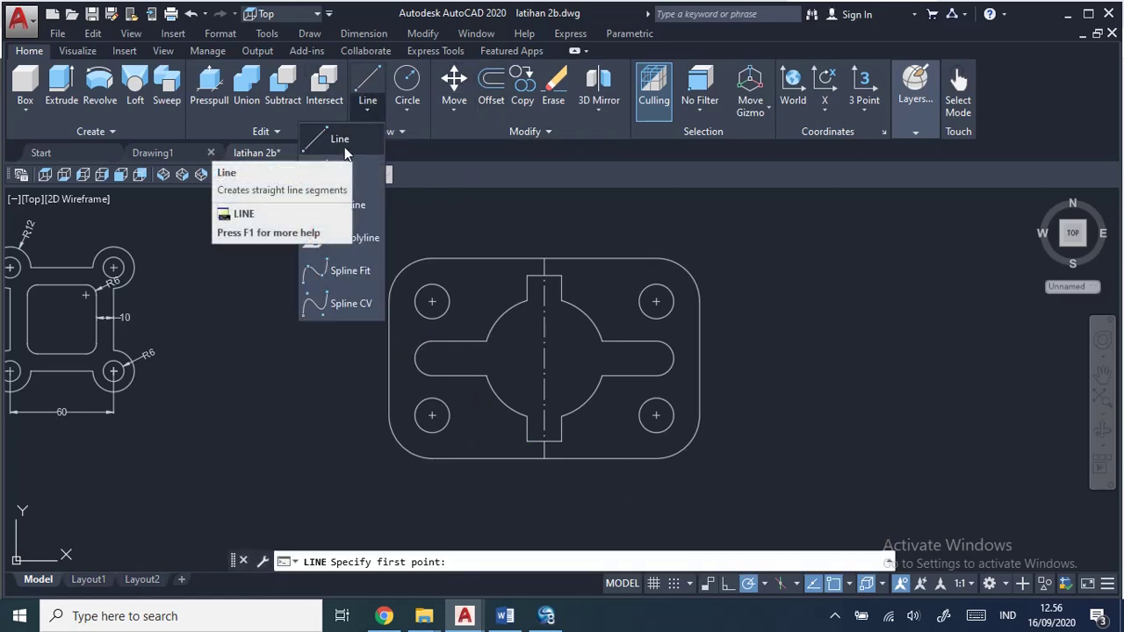
left_click(345, 145)
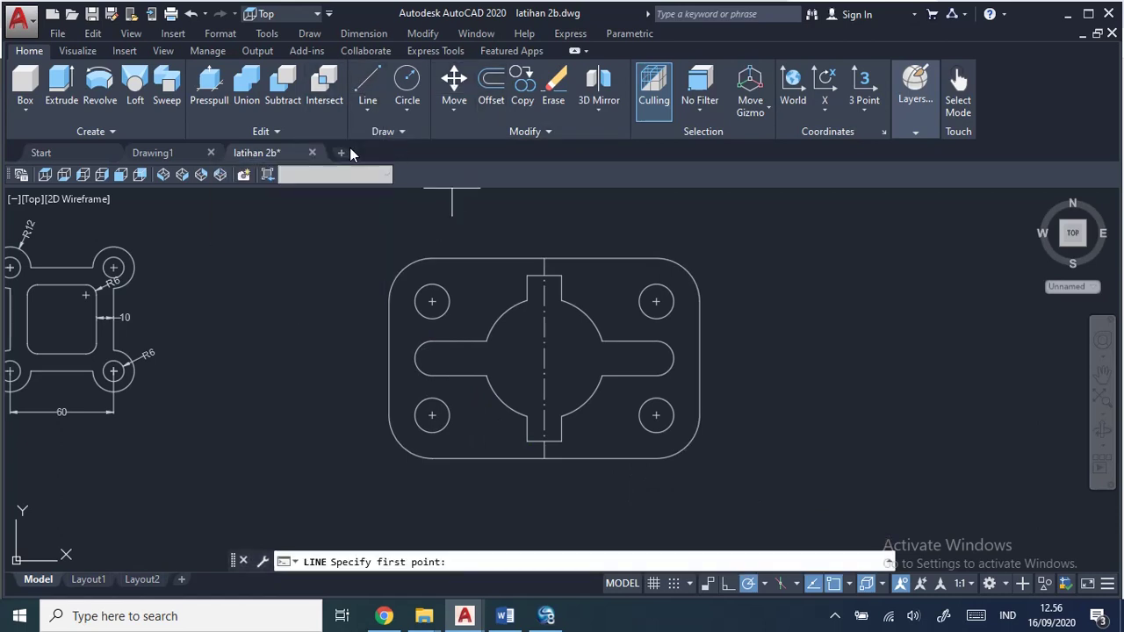
left_click(389, 358)
left_click(700, 357)
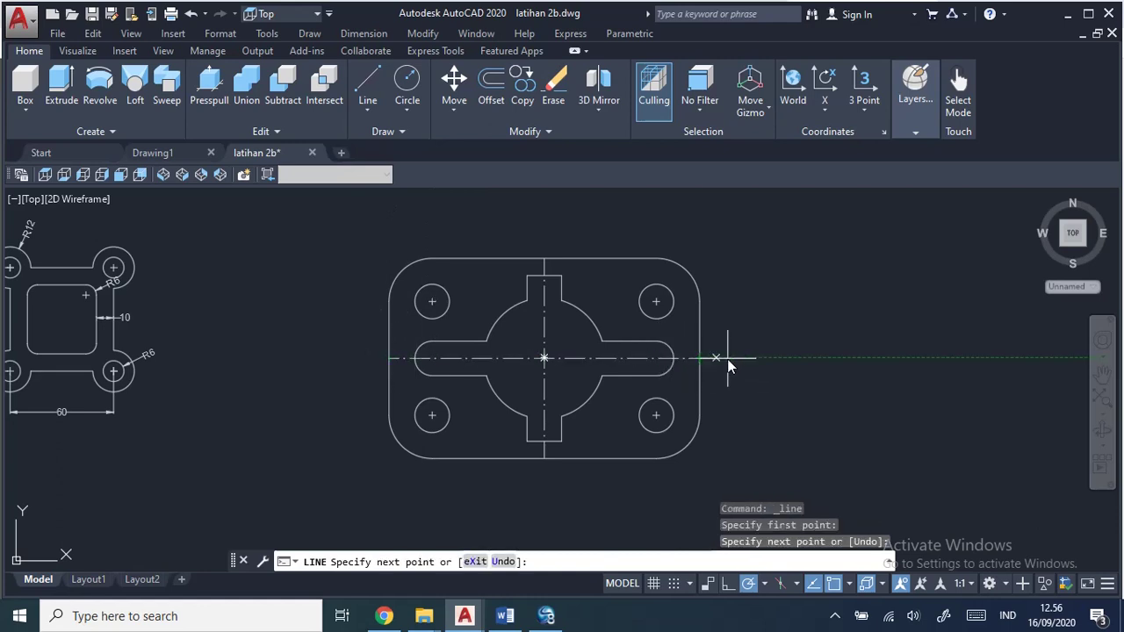
key("Escape")
scroll(796, 360, "up", 2)
middle_click_drag(797, 360, 903, 353)
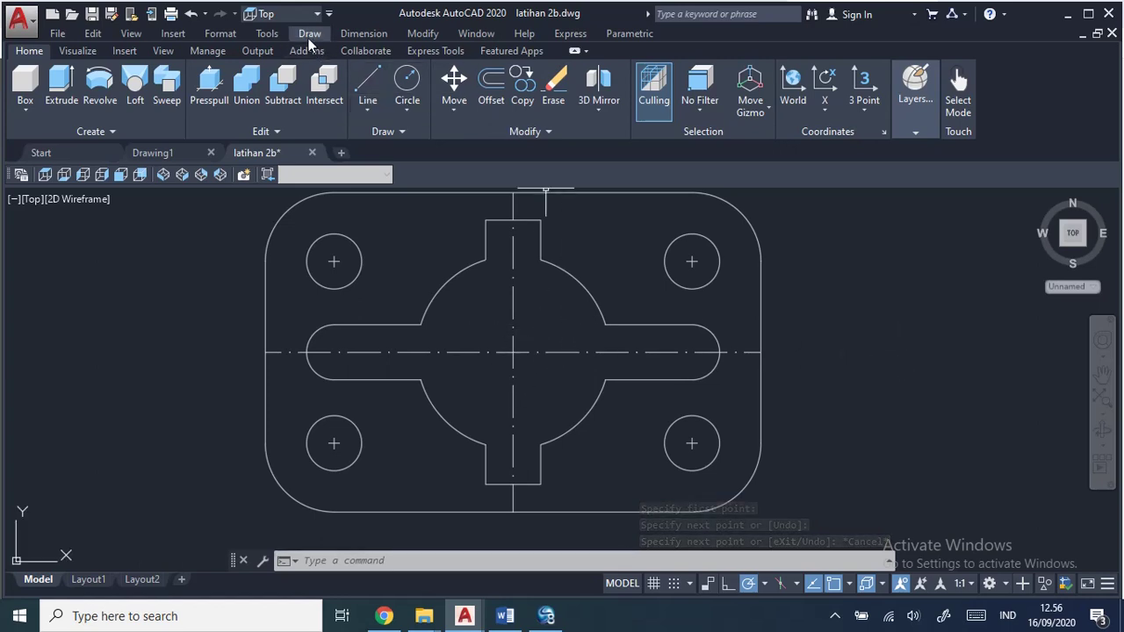
Step: Make ByLayer the current linetype in the Linetype Manager
left_click(221, 37)
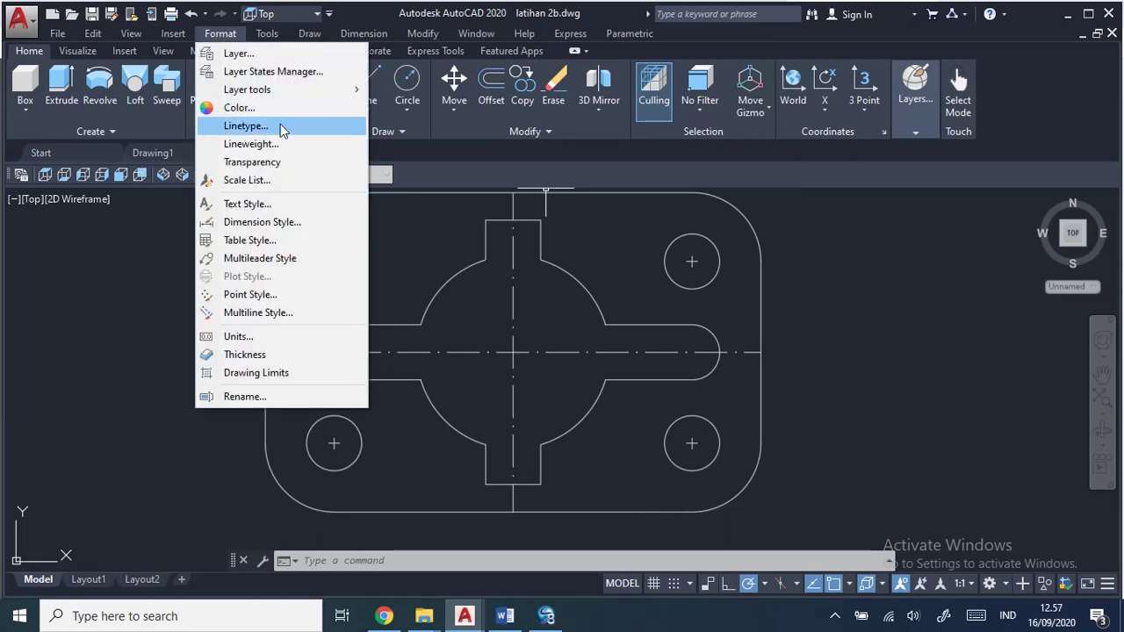
left_click(282, 130)
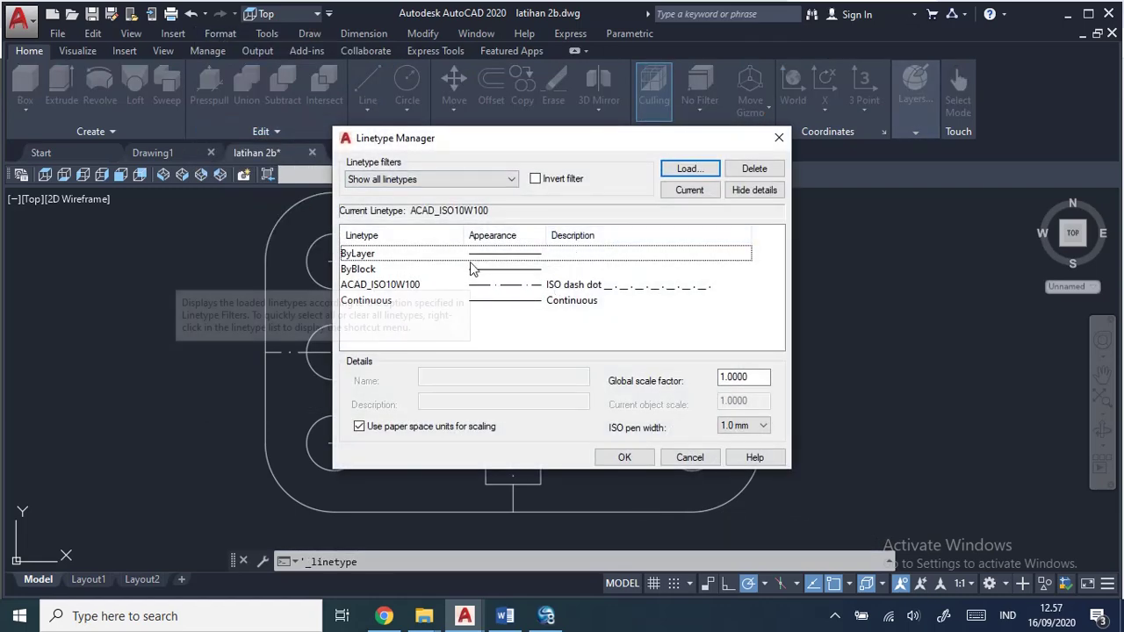
left_click(479, 257)
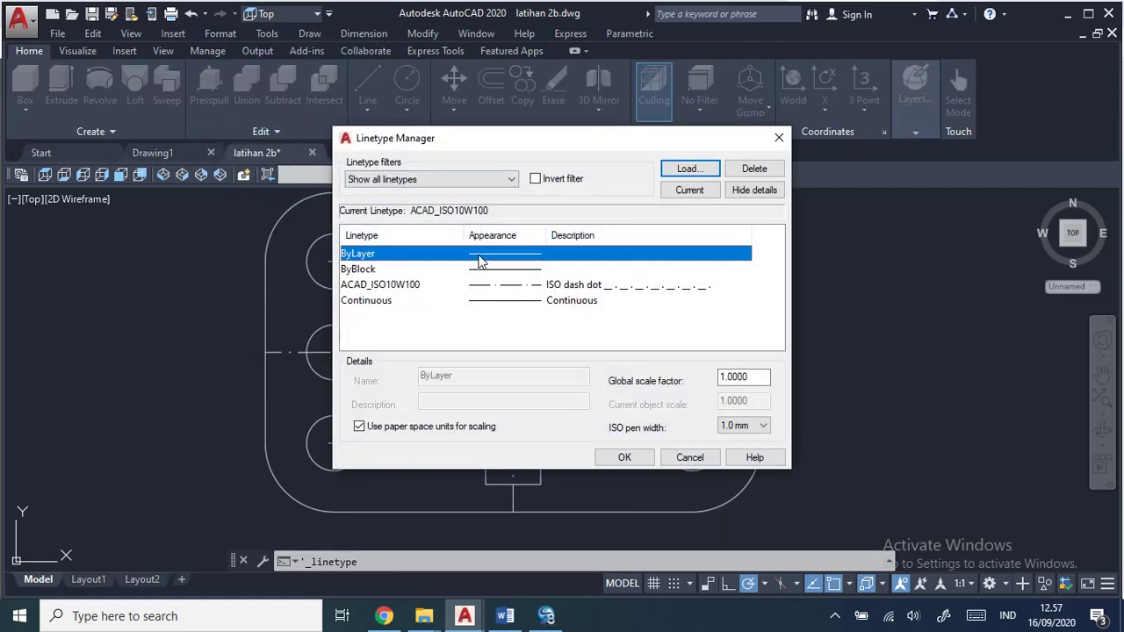
left_click(692, 192)
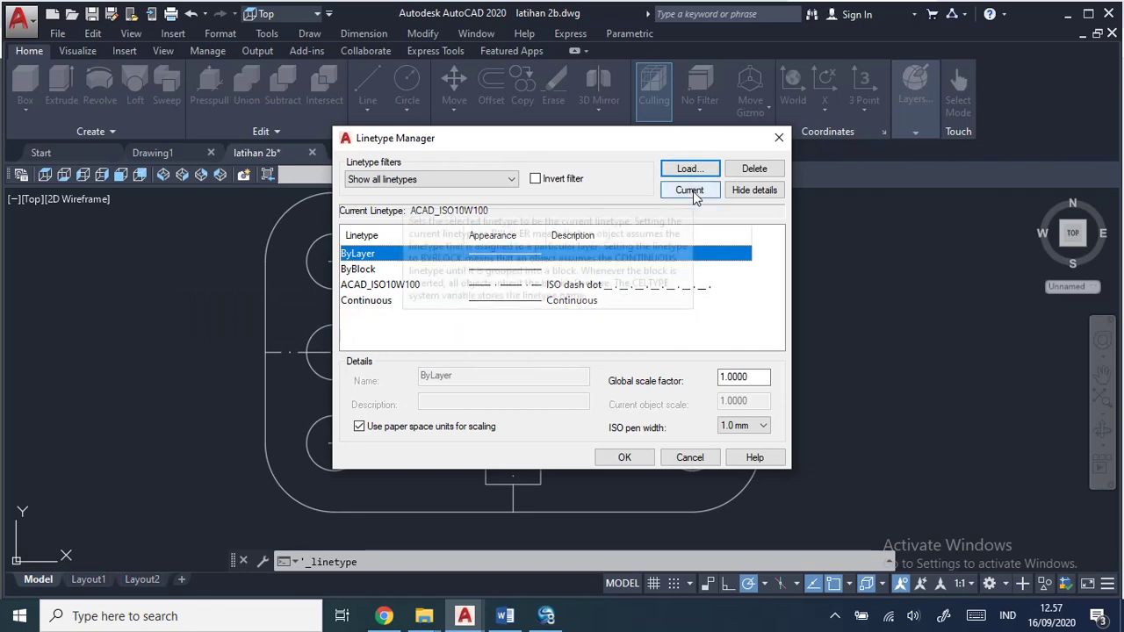
left_click(623, 457)
Step: Start a test line right of the plate, then erase the stray line
middle_click_drag(879, 434, 797, 454)
left_click(367, 88)
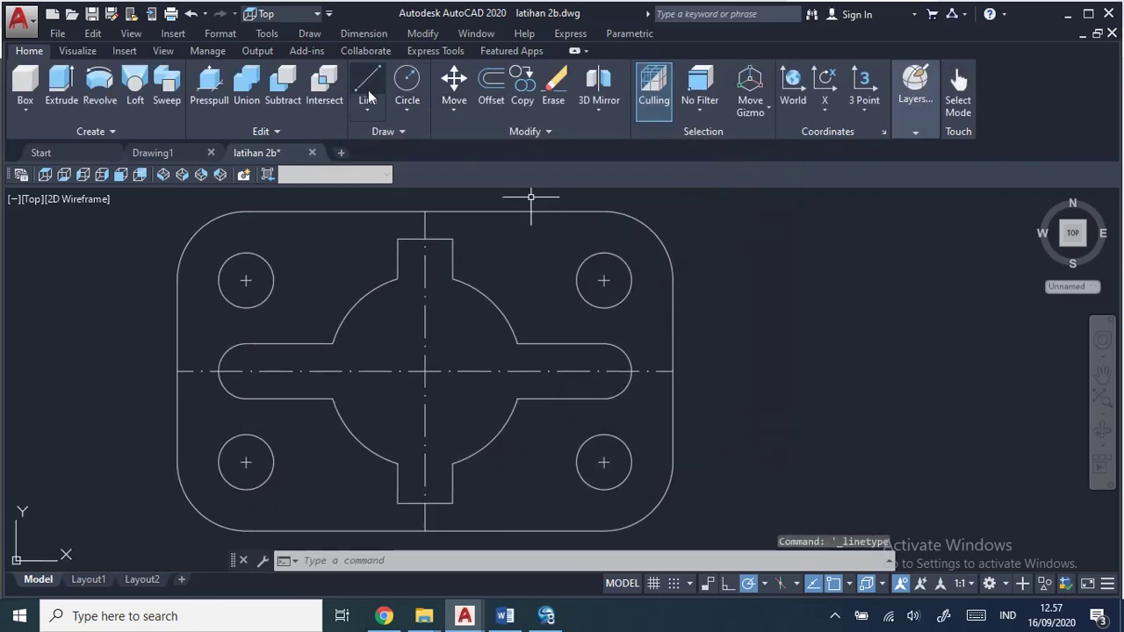
left_click(760, 328)
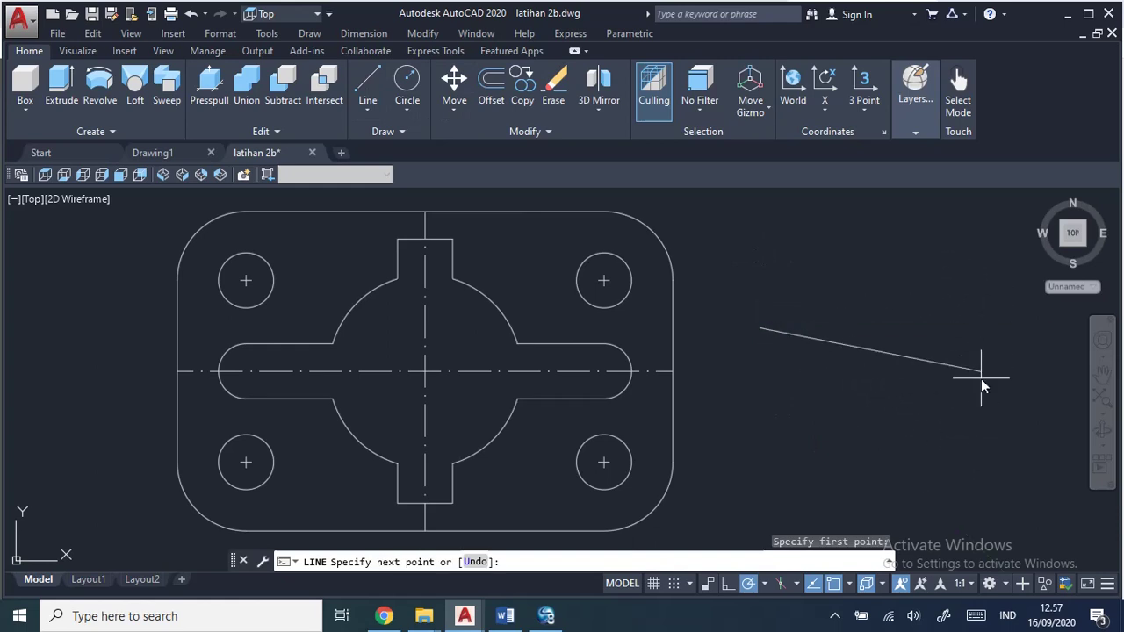
key("Escape")
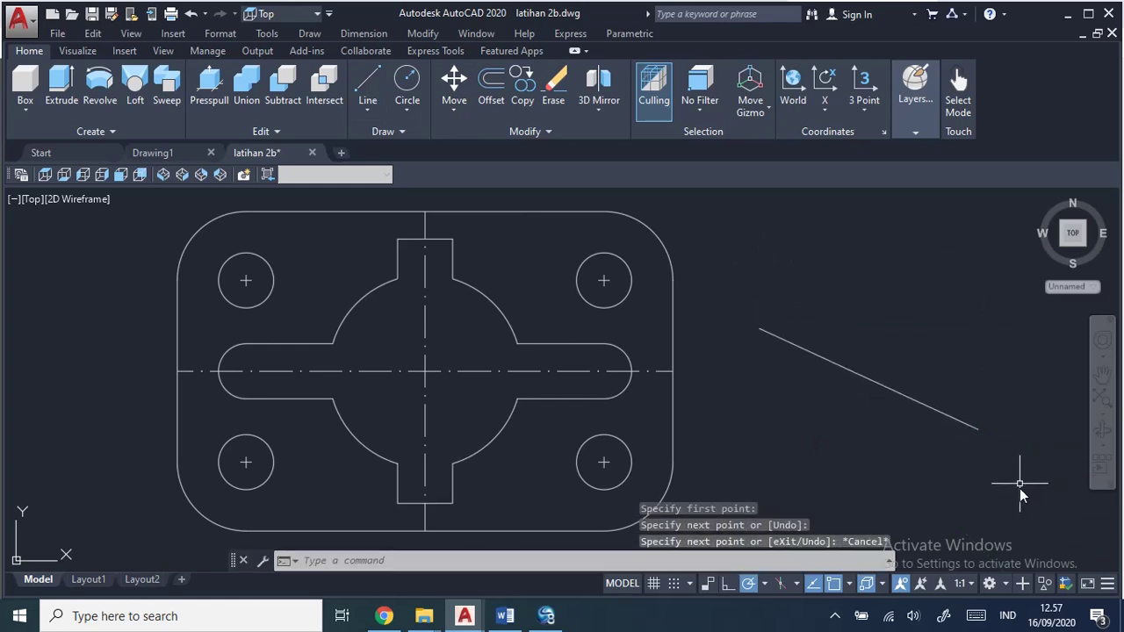
left_click(958, 422)
key("Delete")
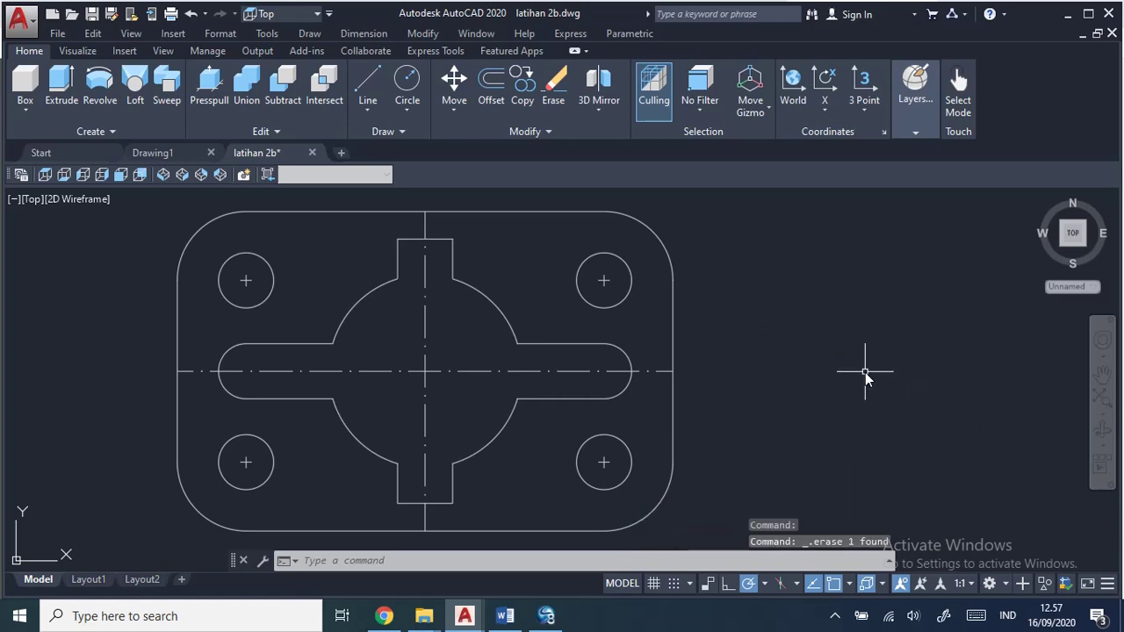
middle_click_drag(866, 371, 960, 366)
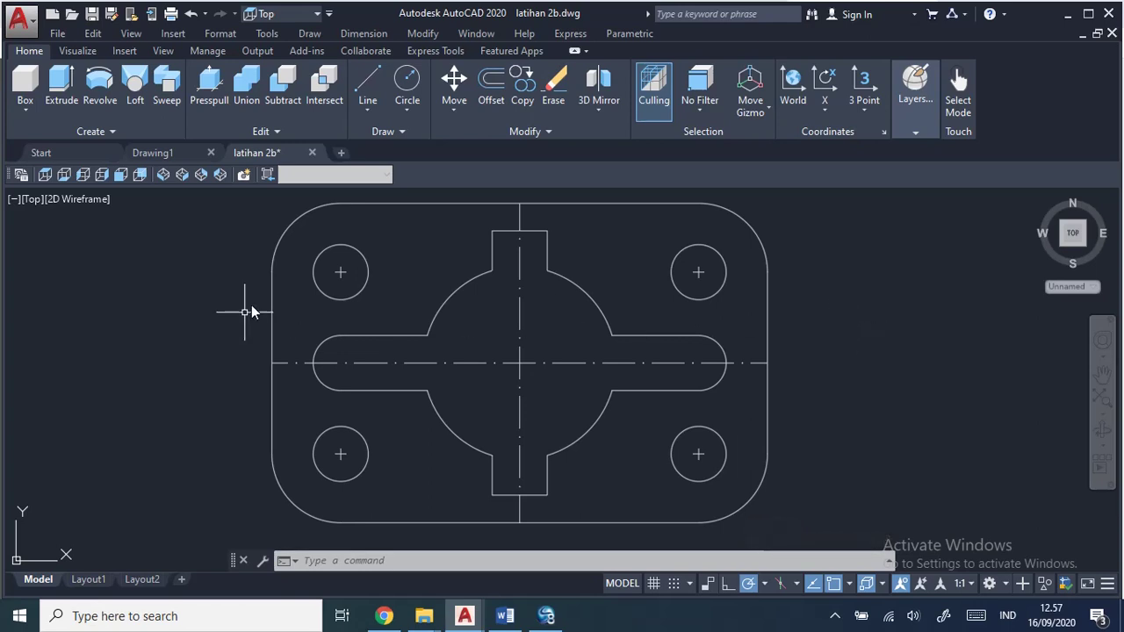
scroll(208, 296, "down", 2)
middle_click_drag(396, 301, 534, 295)
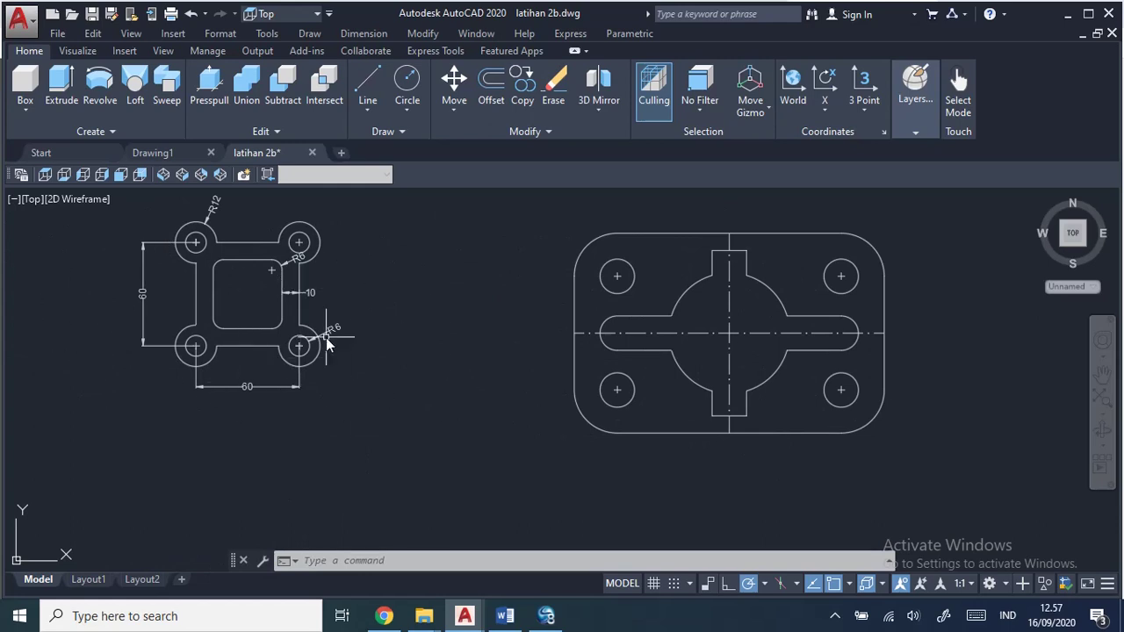
middle_click_drag(495, 343, 335, 390)
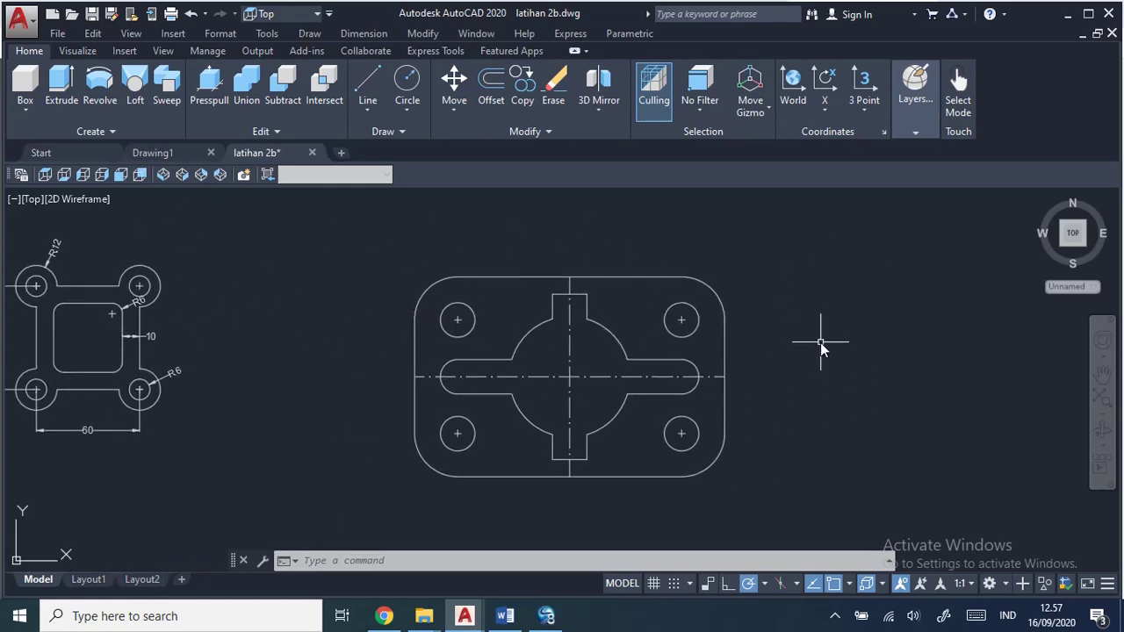
Step: Add a 130 linear dimension from the upper-left to the upper-right hole centre, placed above the plate
left_click(308, 34)
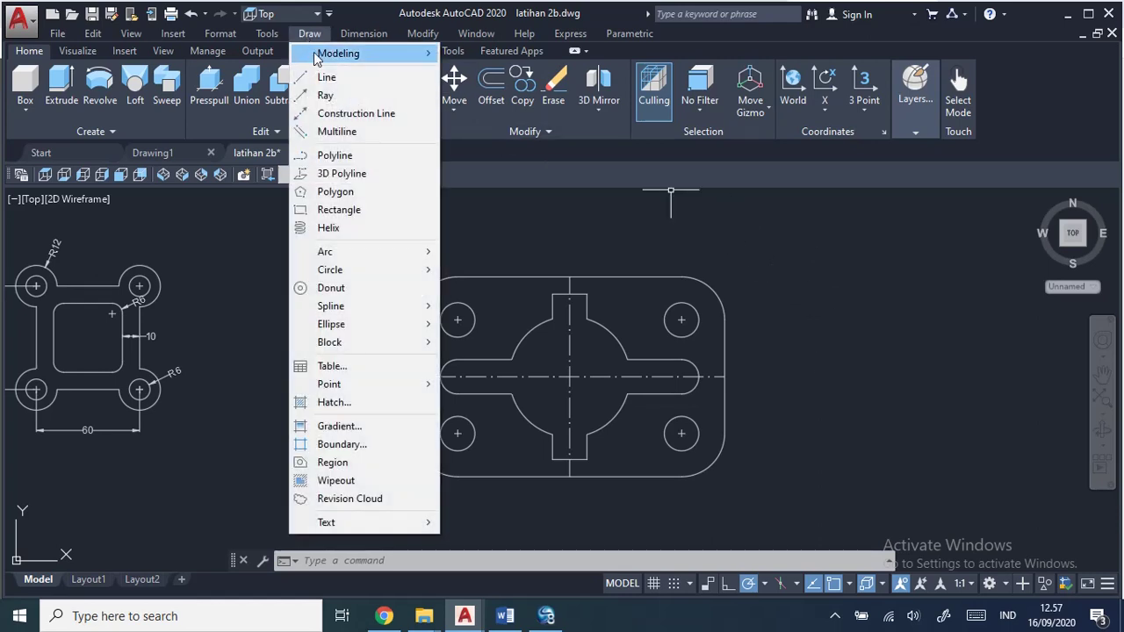
left_click(376, 76)
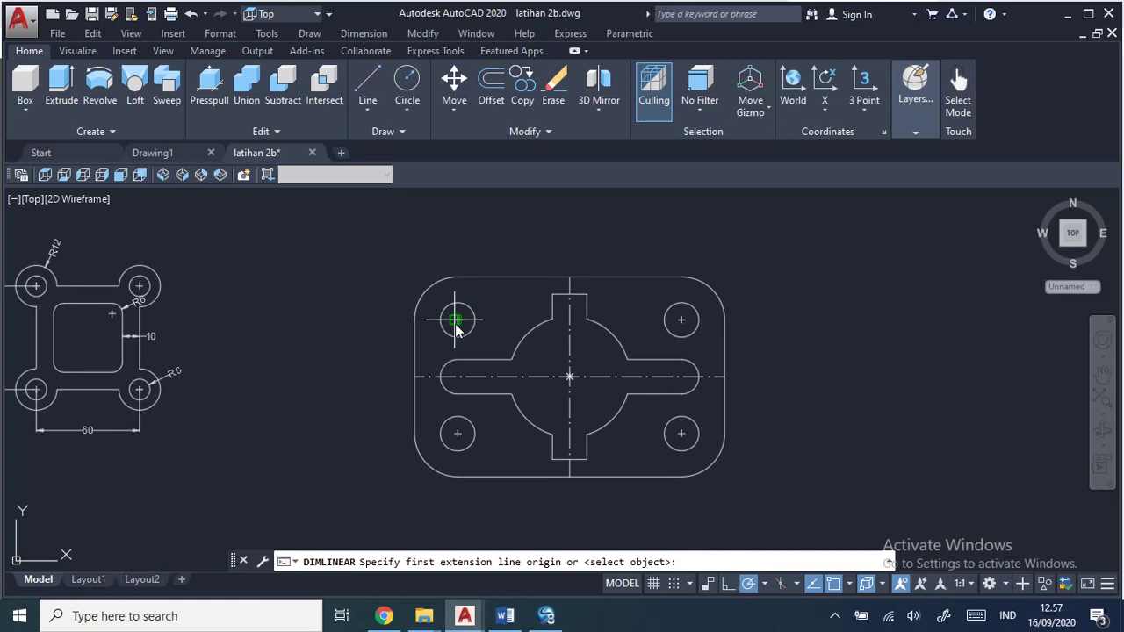
scroll(520, 327, "up", 2)
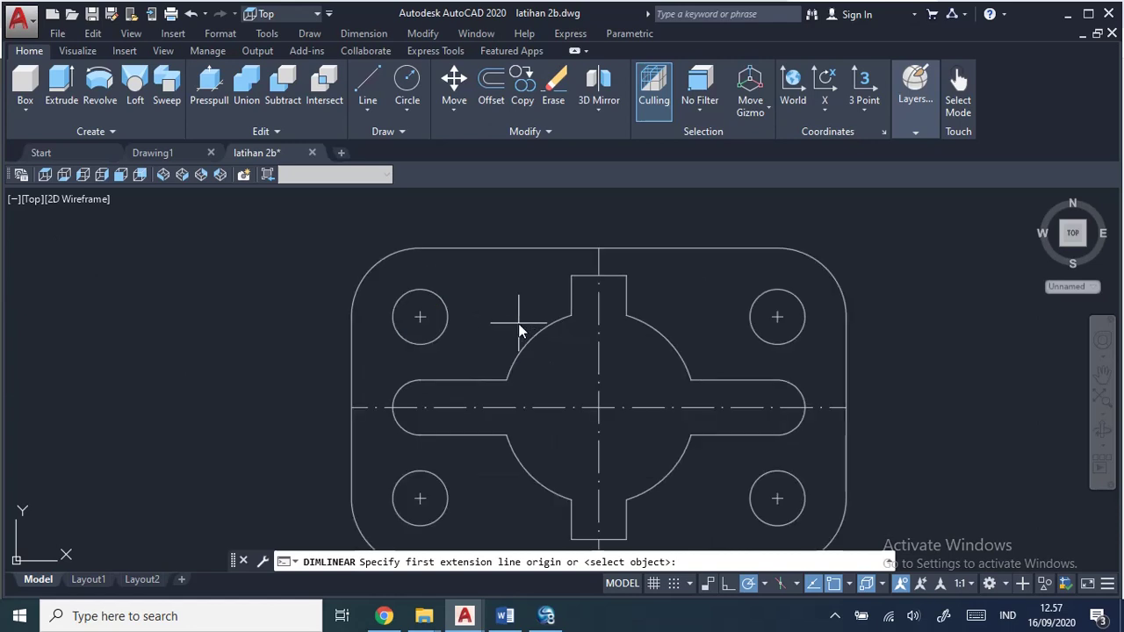
left_click(422, 321)
left_click(779, 318)
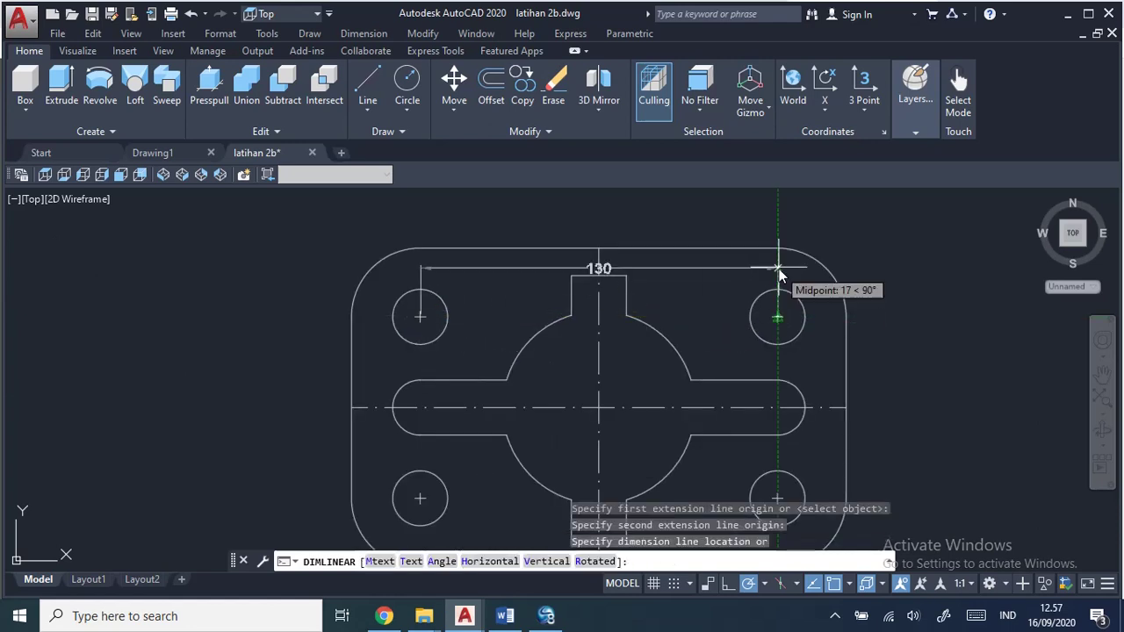
left_click(789, 202)
scroll(994, 310, "down", 2)
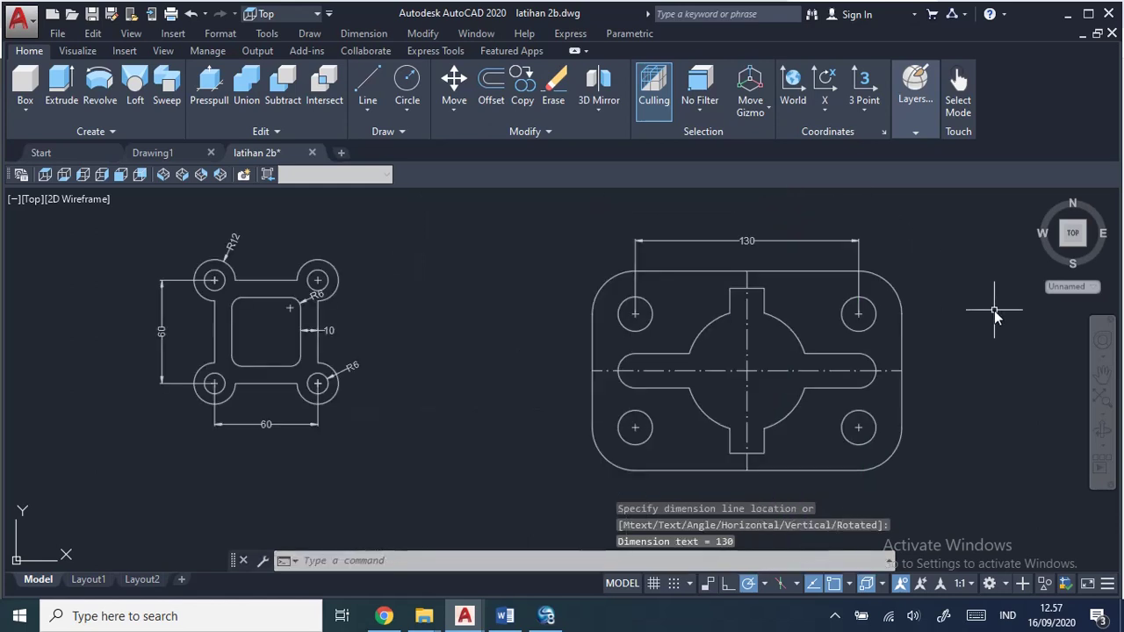
middle_click_drag(995, 311, 781, 318)
scroll(781, 319, "up", 2)
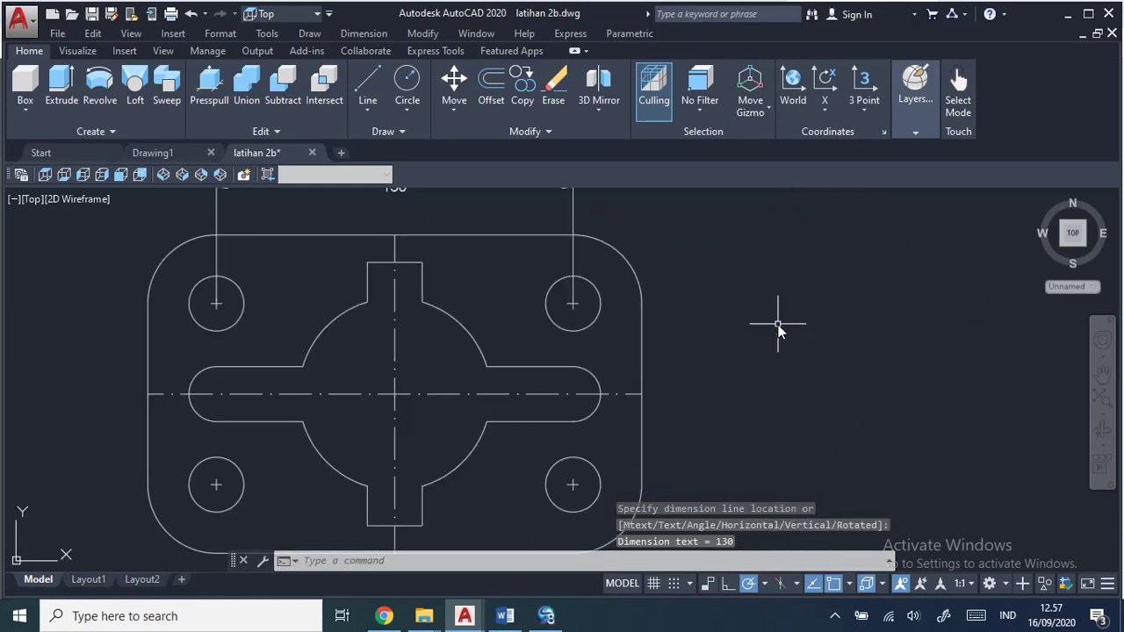
scroll(778, 326, "down", 2)
scroll(801, 346, "up", 2)
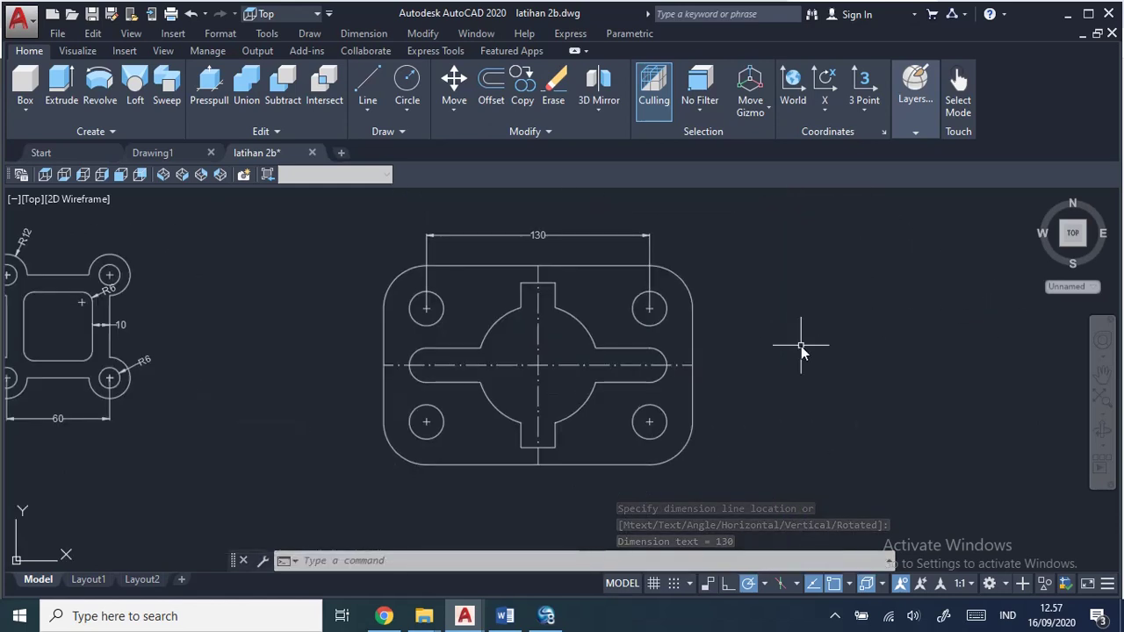
scroll(801, 346, "down", 2)
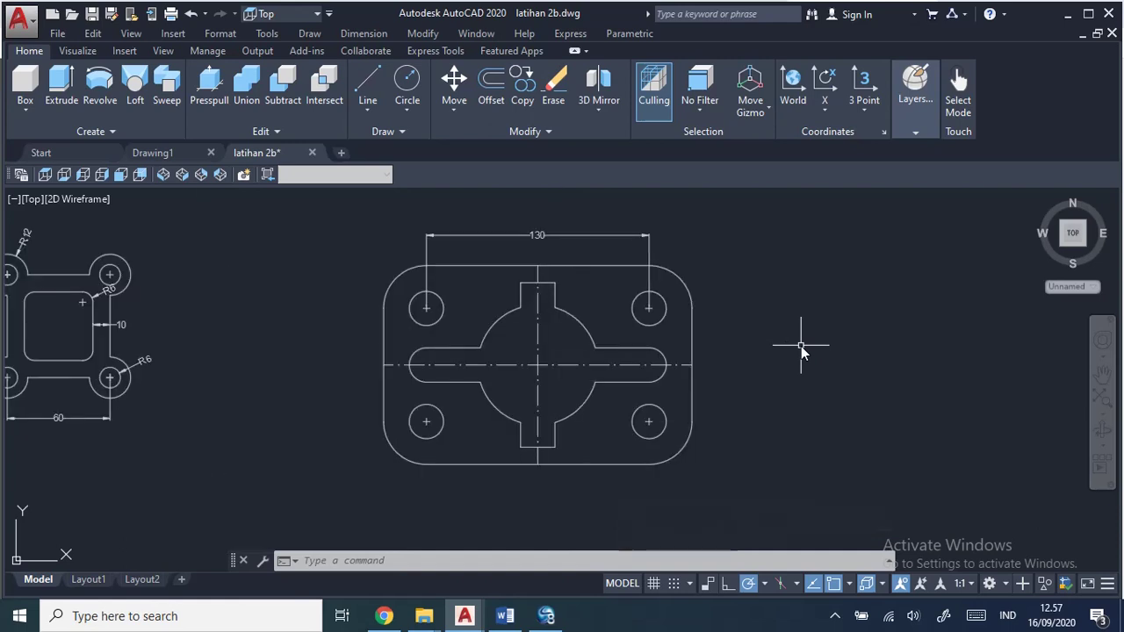